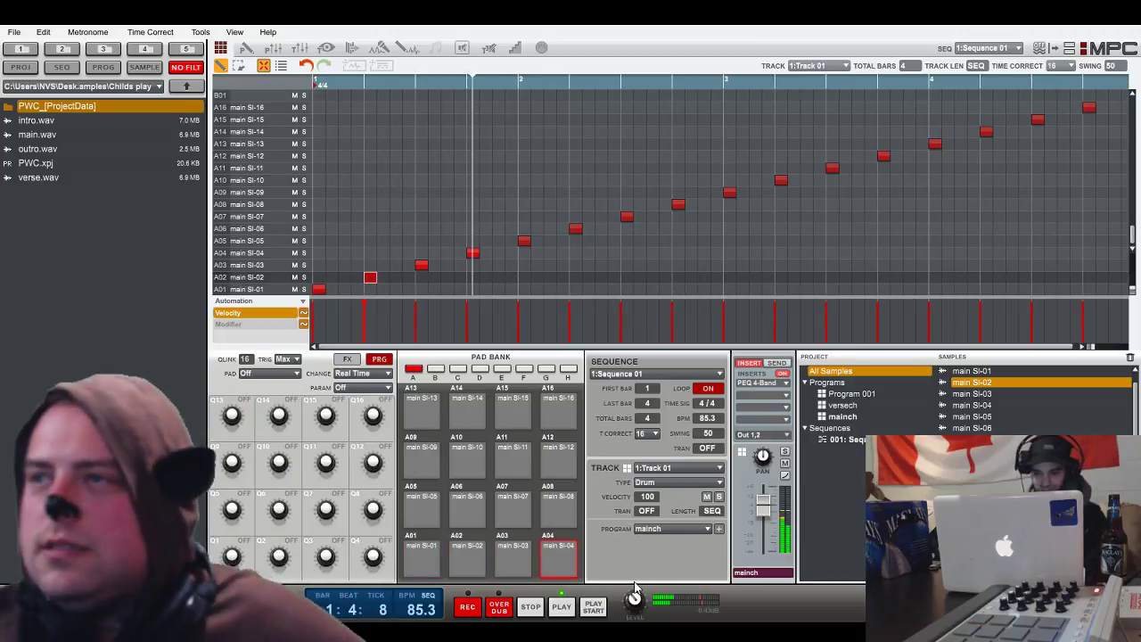
# - Select unused track 2 in Sequence 01 and assign Program 001 to it
pyautogui.click(700, 495)
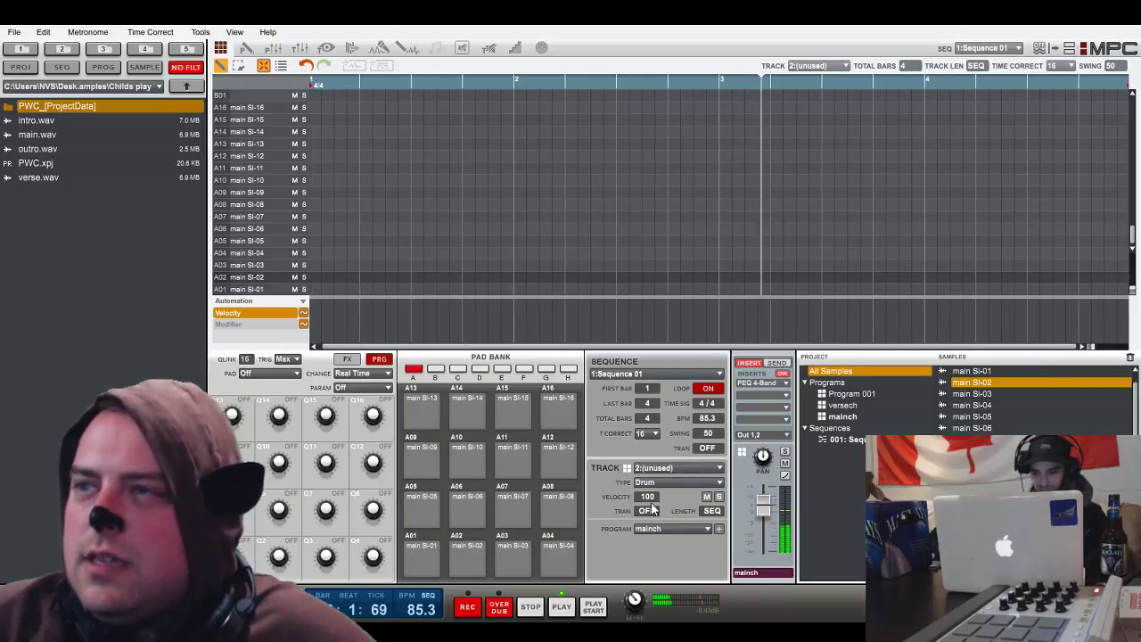
pyautogui.click(692, 549)
# - Browse from the Childs play samples to the Drum Kits folder and open the analog north kit's Kicks folder
pyautogui.click(182, 85)
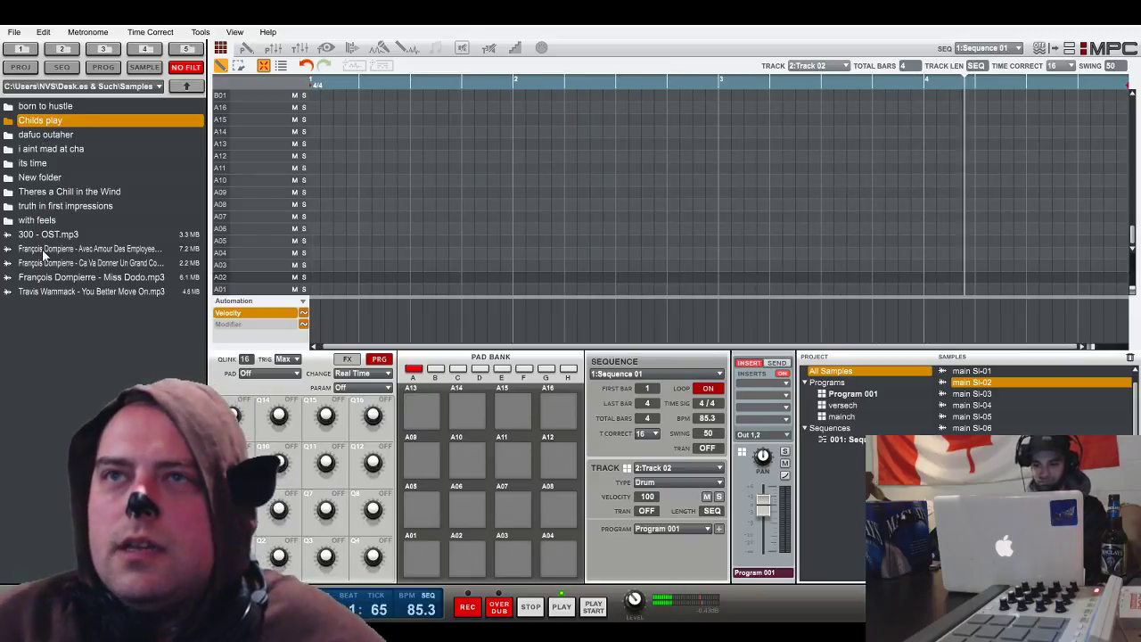
pyautogui.click(189, 87)
pyautogui.doubleClick(49, 163)
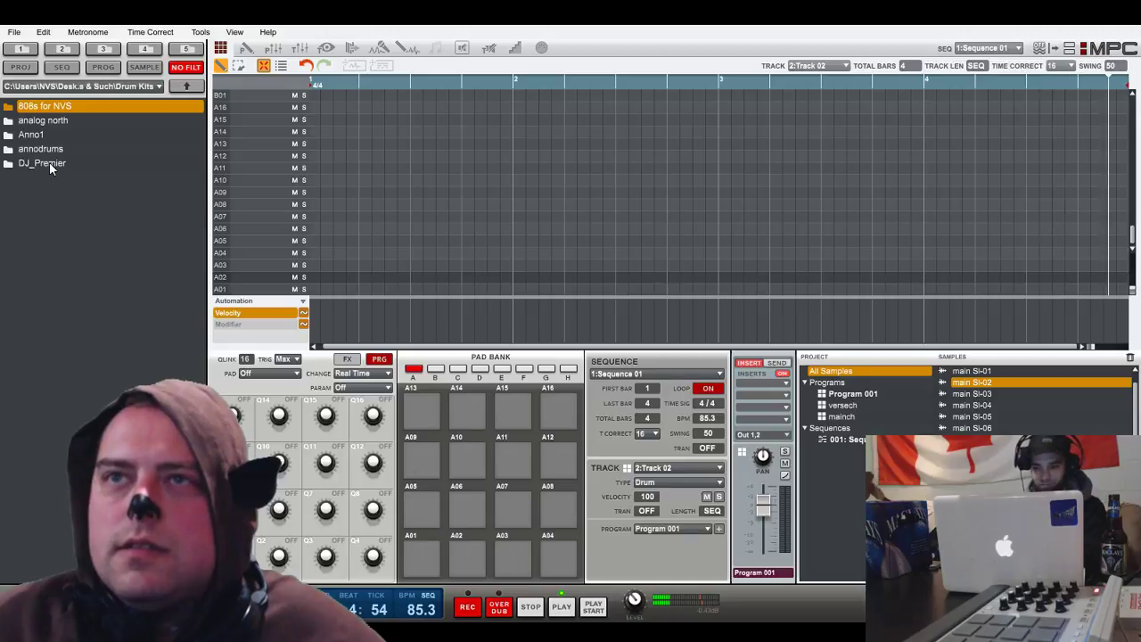
pyautogui.doubleClick(54, 122)
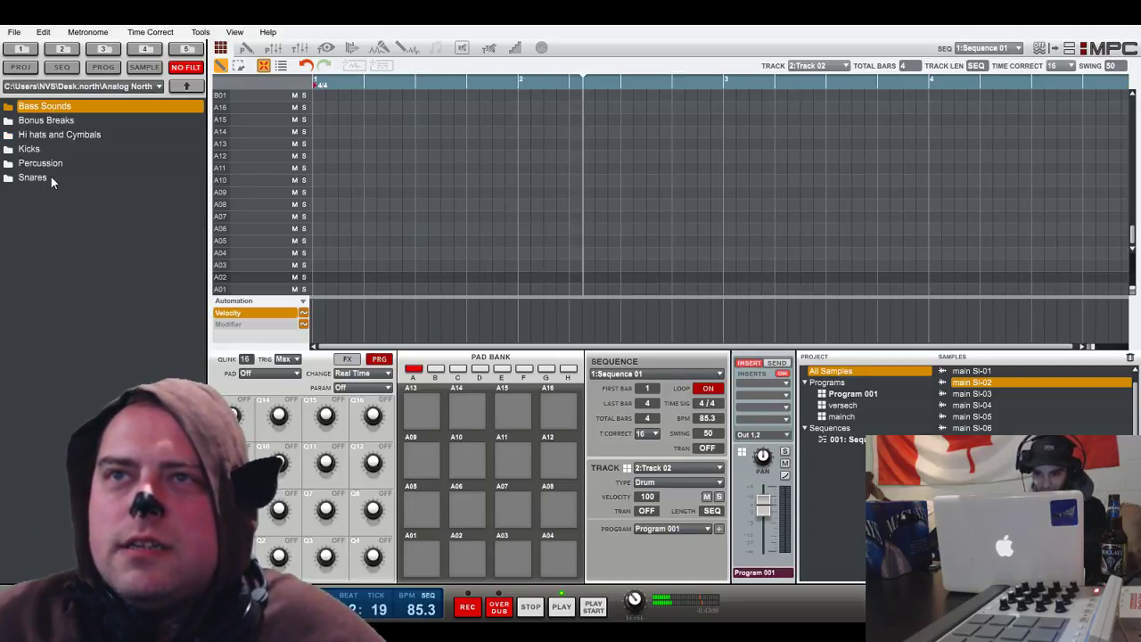
pyautogui.doubleClick(49, 151)
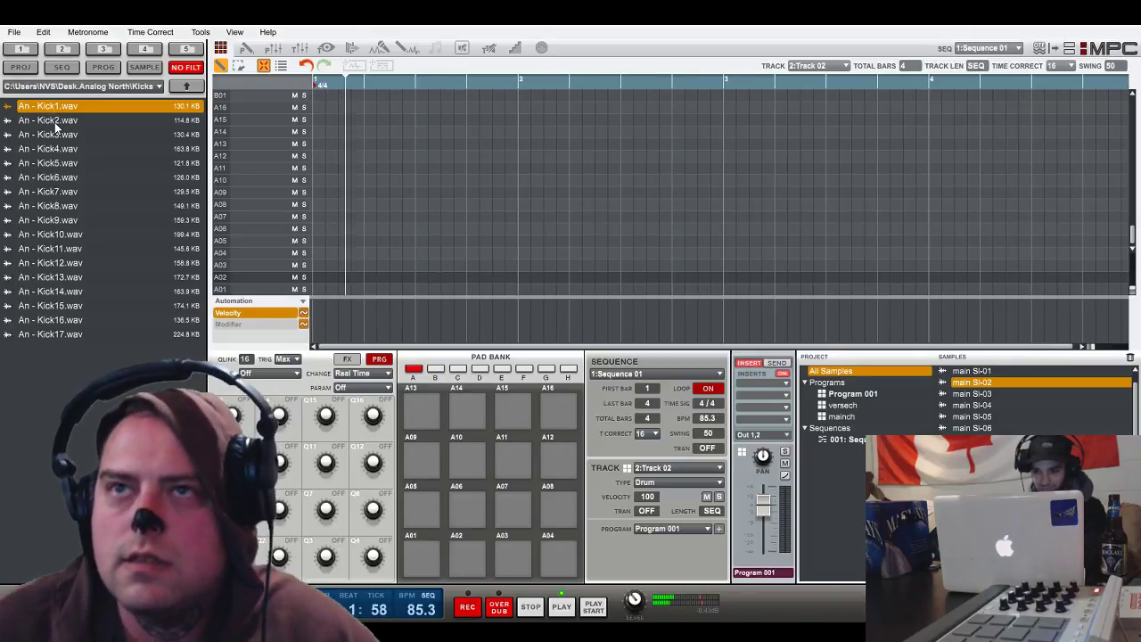
# - Audition the first four kick samples and load An - Kick3.wav onto pad A01 of Program 001
pyautogui.click(56, 124)
pyautogui.click(52, 107)
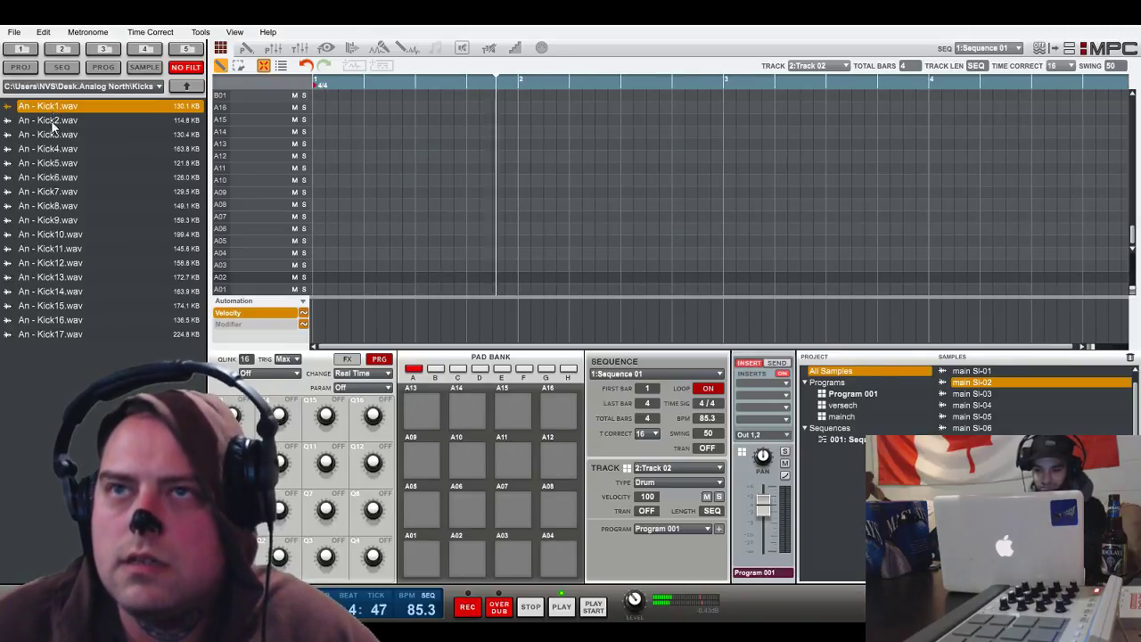
pyautogui.click(49, 135)
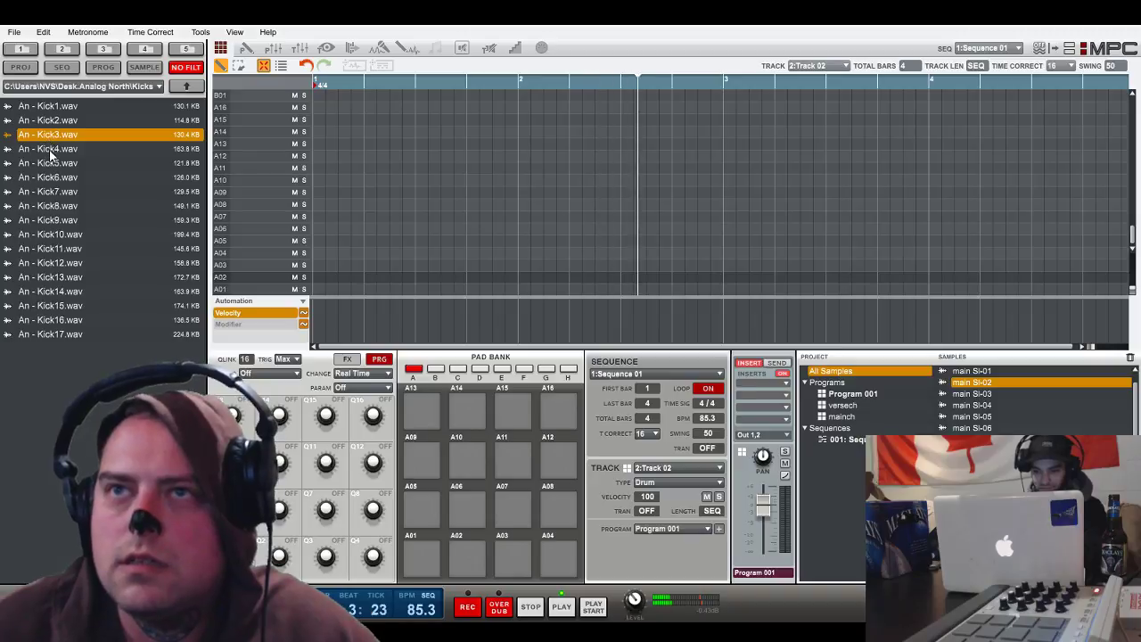
pyautogui.click(50, 151)
pyautogui.click(49, 135)
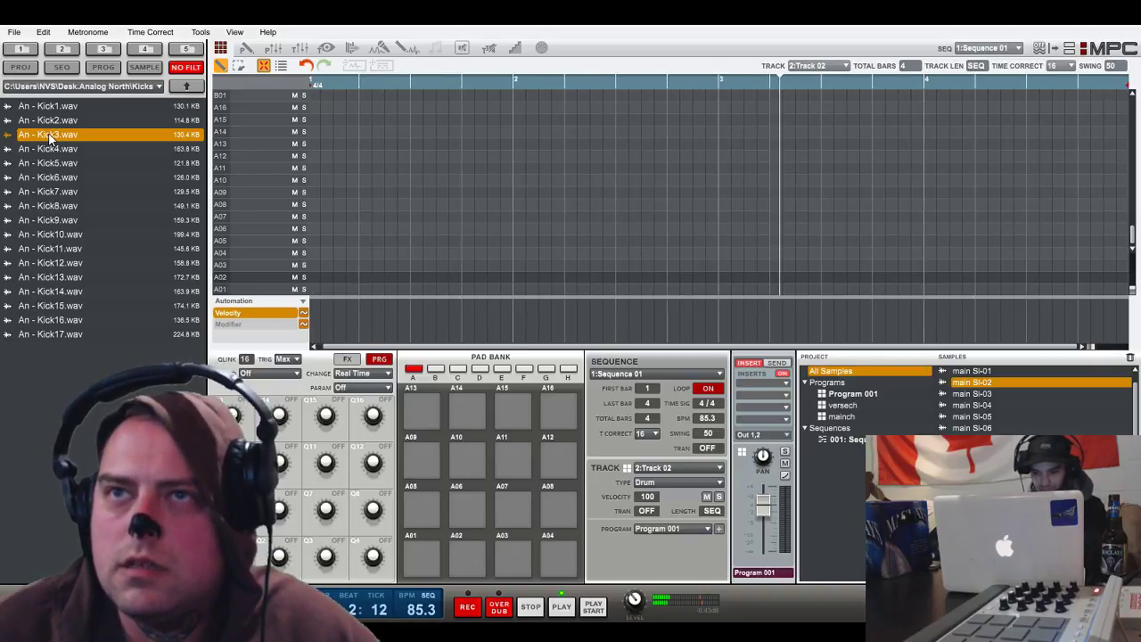
pyautogui.moveTo(49, 136); pyautogui.dragTo(419, 556)
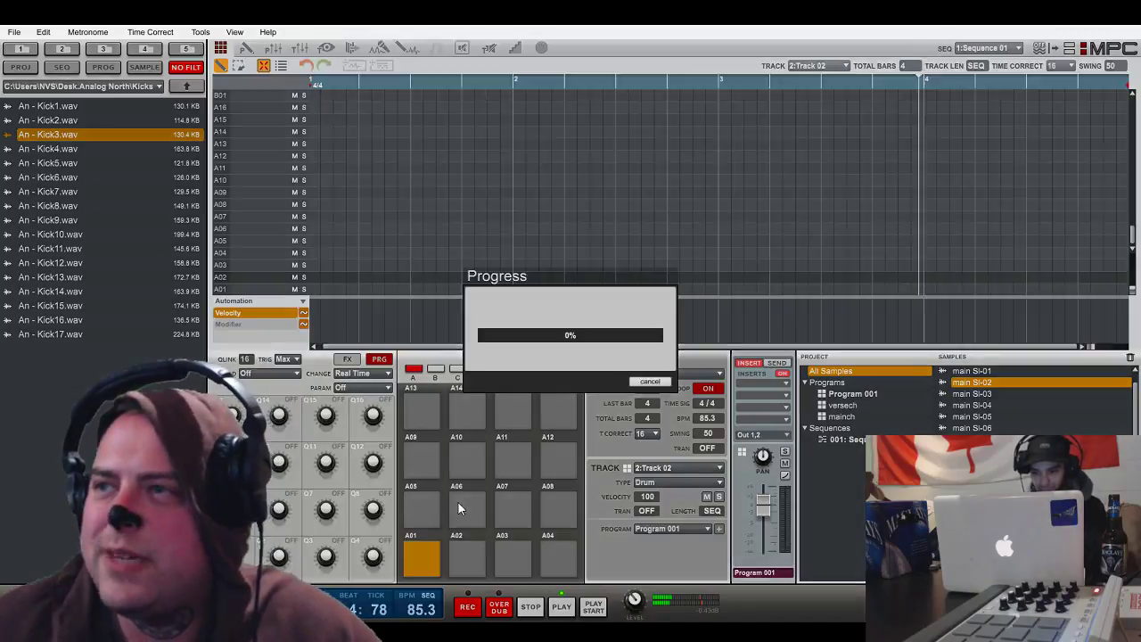
# - Raise Program 001's first send level to about 85% and add the vintage compressor as its first insert effect
pyautogui.click(777, 363)
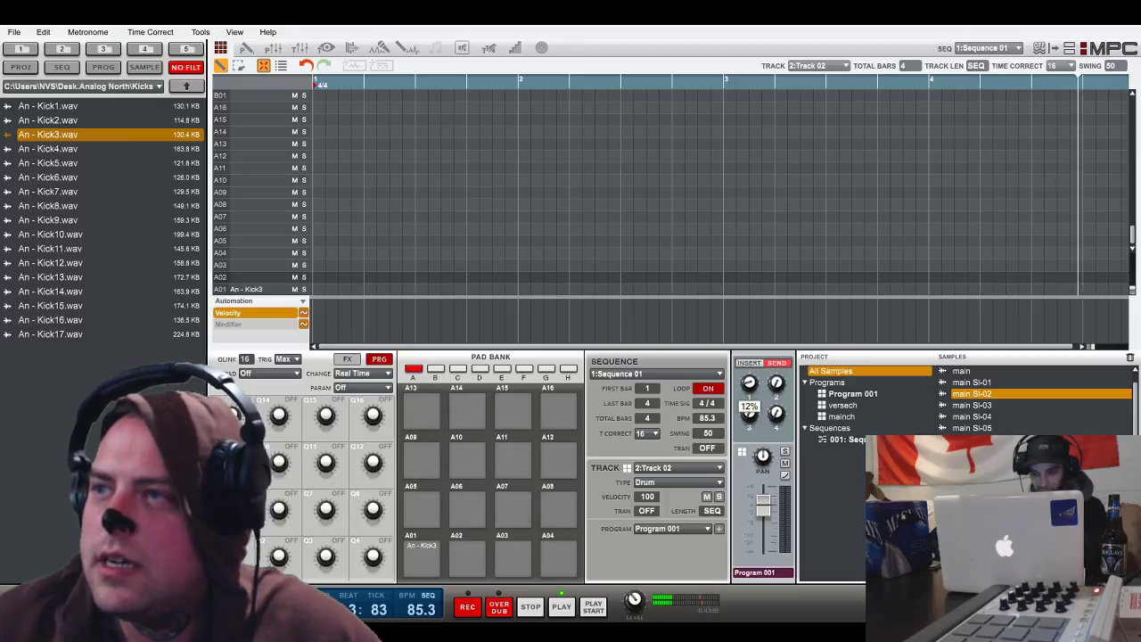
pyautogui.moveTo(749, 382); pyautogui.dragTo(750, 374)
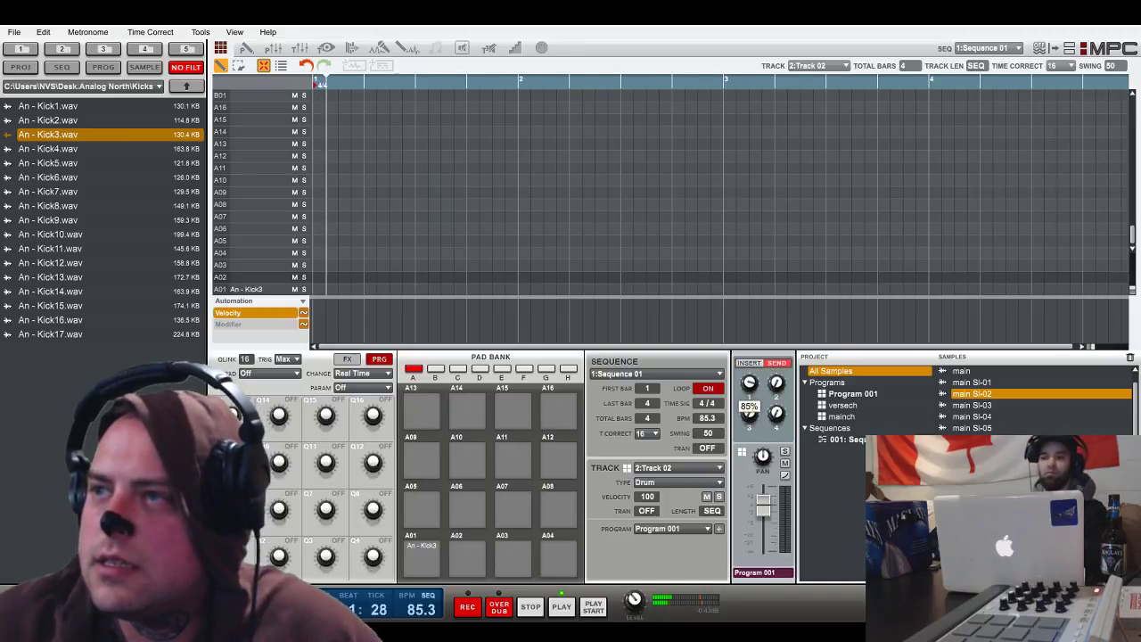
pyautogui.click(750, 364)
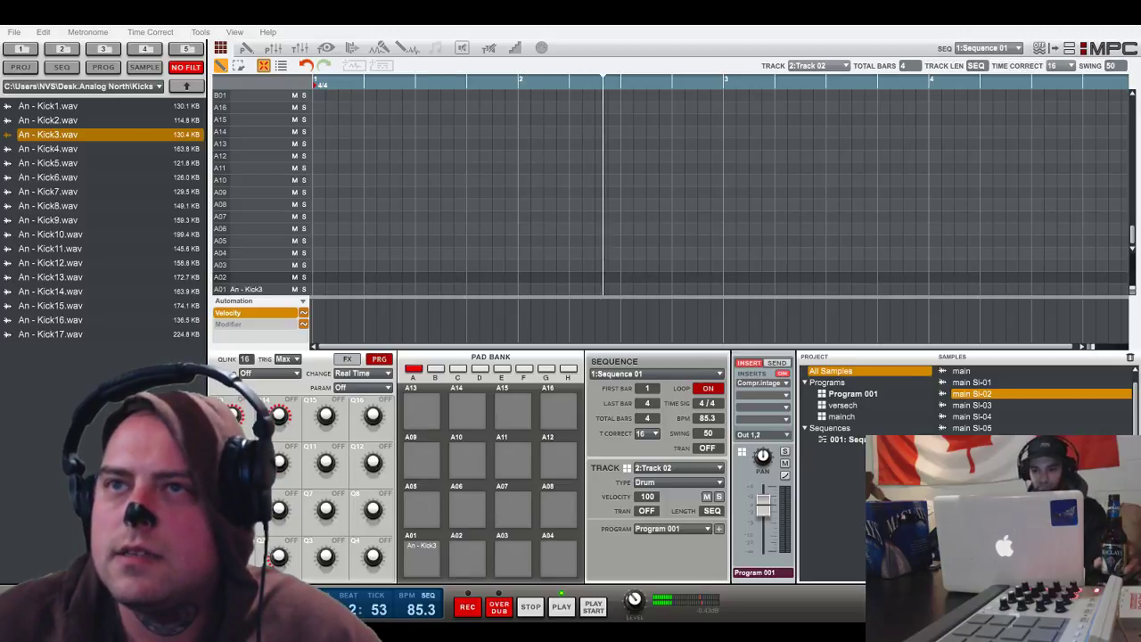
# - Select unused track 3 and create a new drum program for it
pyautogui.click(718, 469)
pyautogui.click(708, 503)
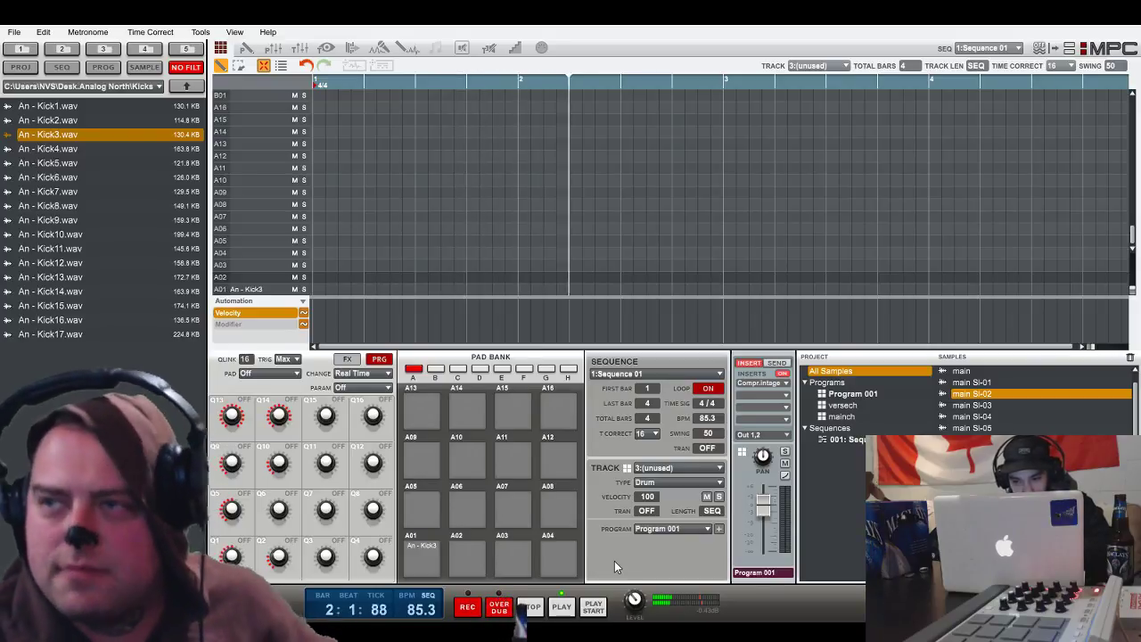
pyautogui.click(720, 528)
# - Open the analog north Snares folder and audition the snare samples from An - Snare2 through An - Snare7
pyautogui.click(186, 87)
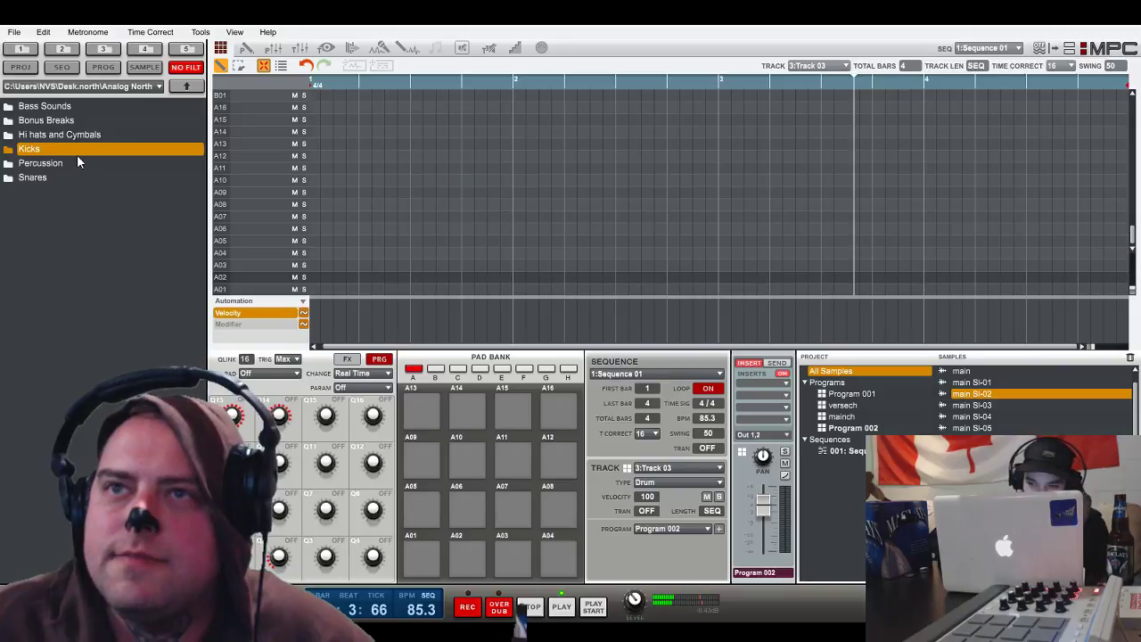
pyautogui.doubleClick(49, 177)
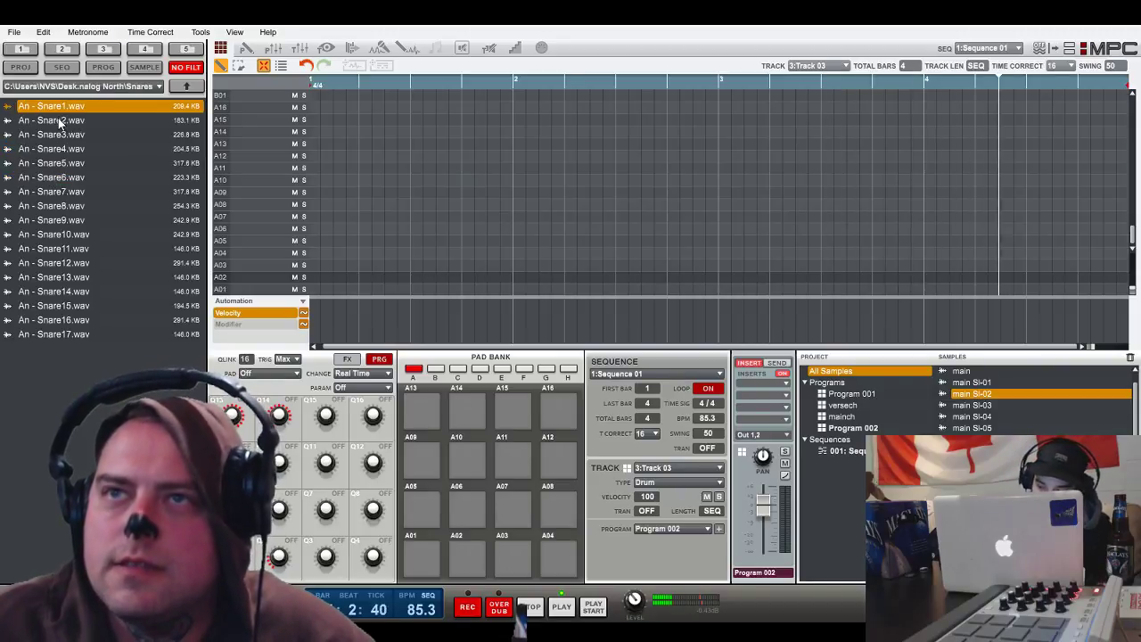
pyautogui.click(59, 122)
pyautogui.click(54, 135)
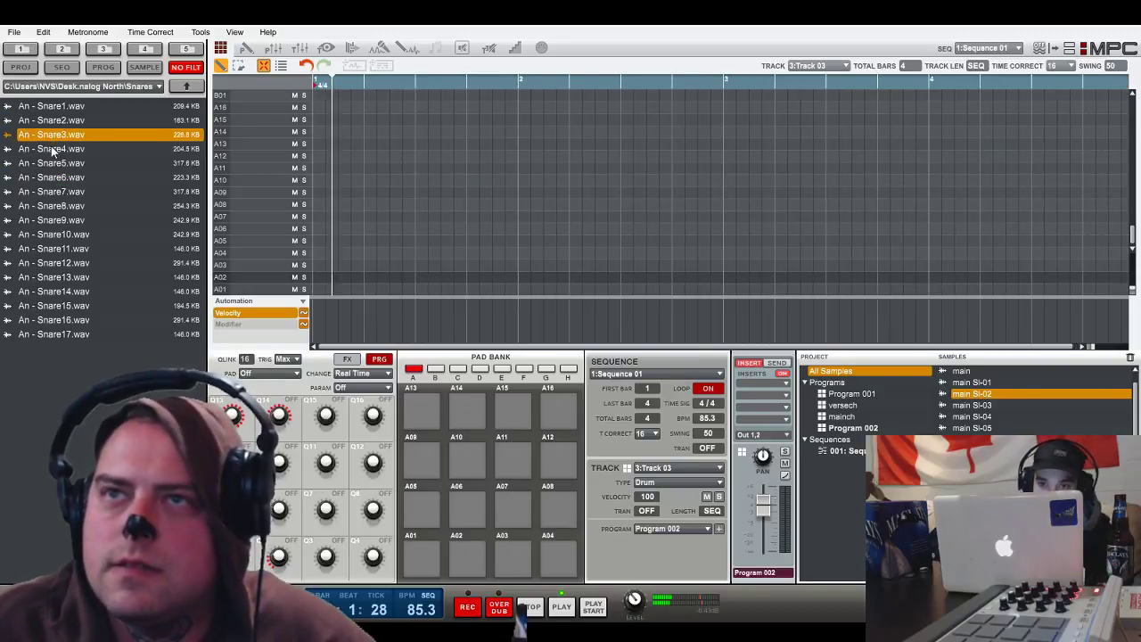
pyautogui.click(52, 149)
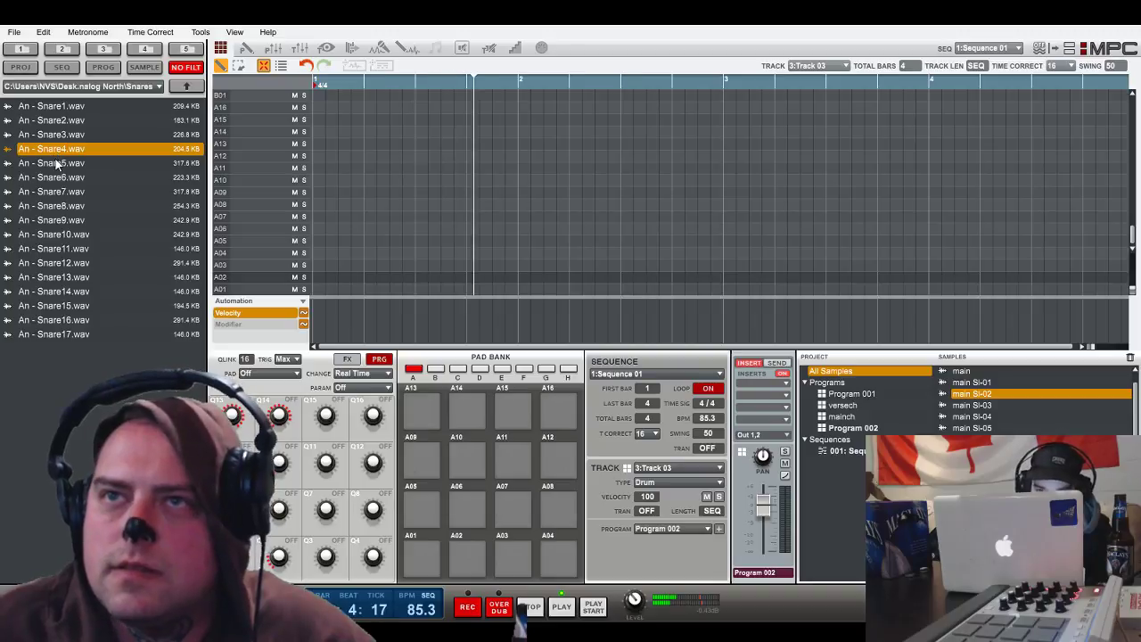
pyautogui.click(57, 164)
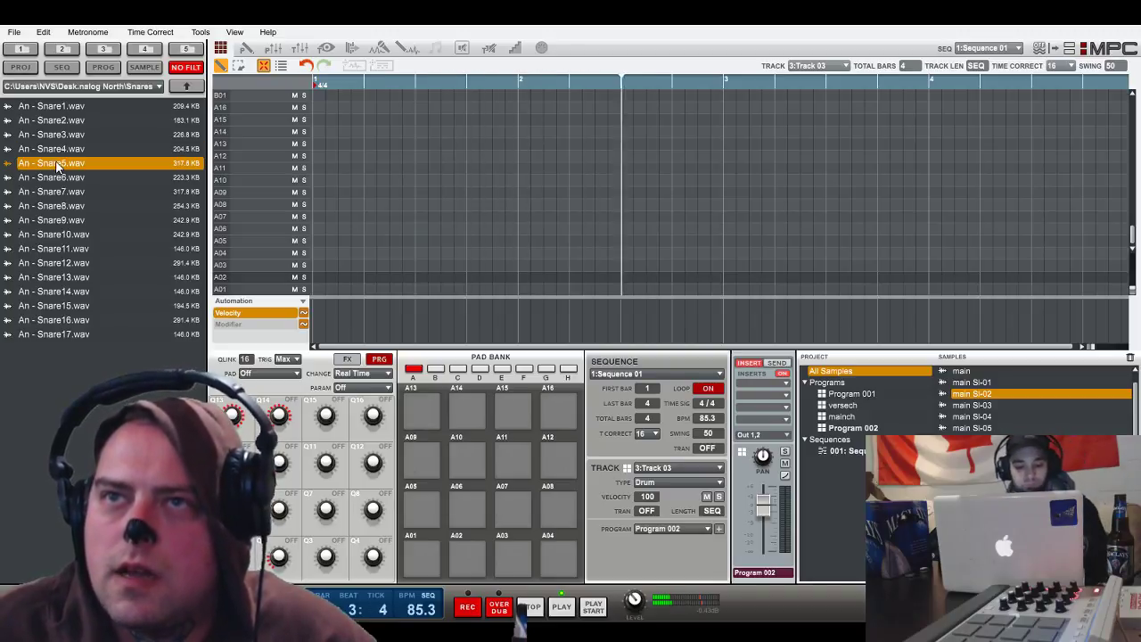
pyautogui.click(58, 182)
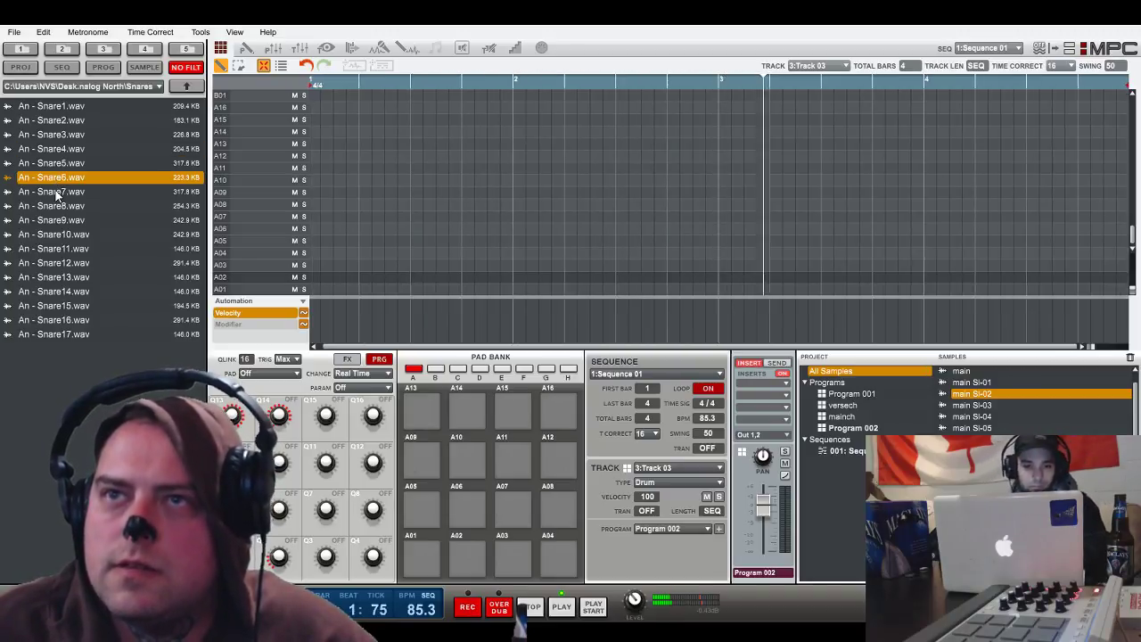
pyautogui.click(55, 192)
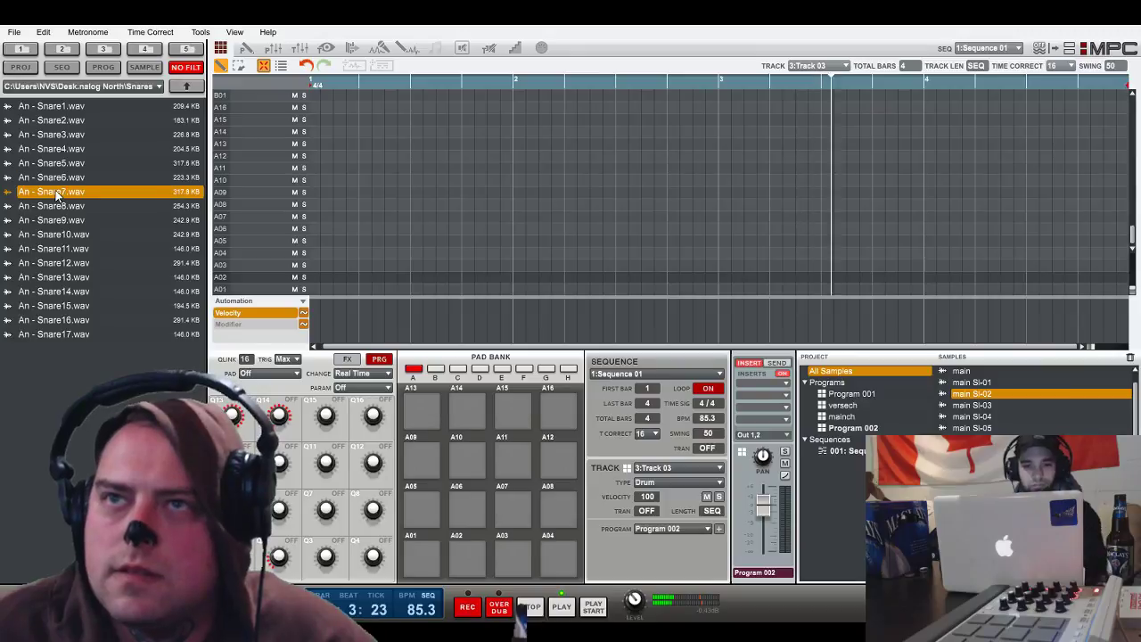
# - Compare An - Snare3 with An - Snare7 and An - Snare8, and load An - Snare3.wav onto pad A01
pyautogui.click(49, 136)
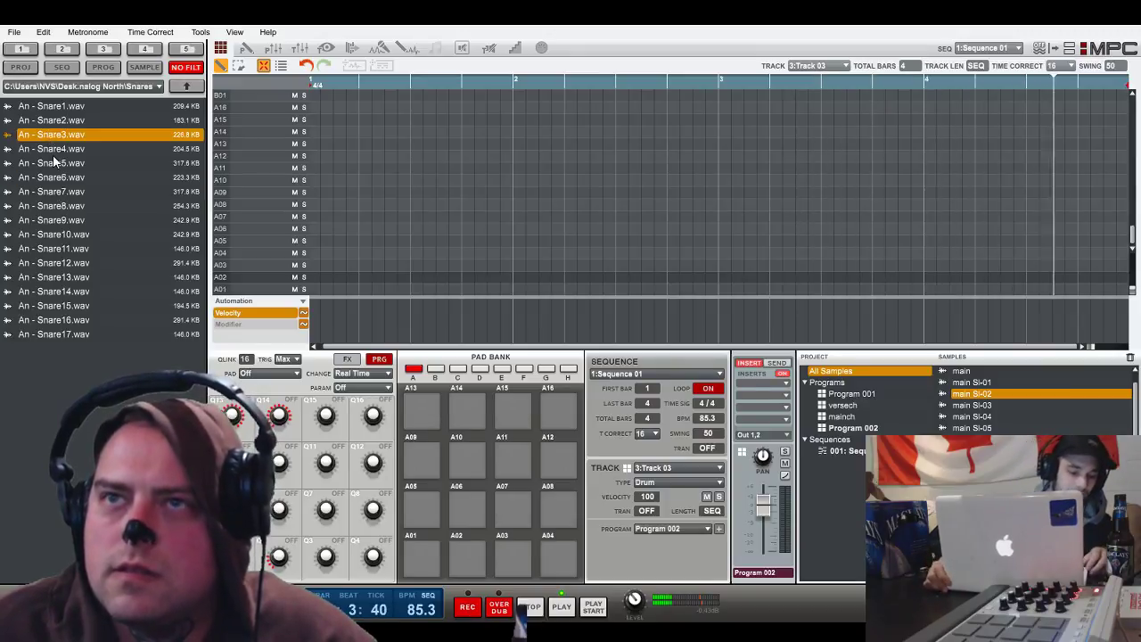
pyautogui.click(55, 192)
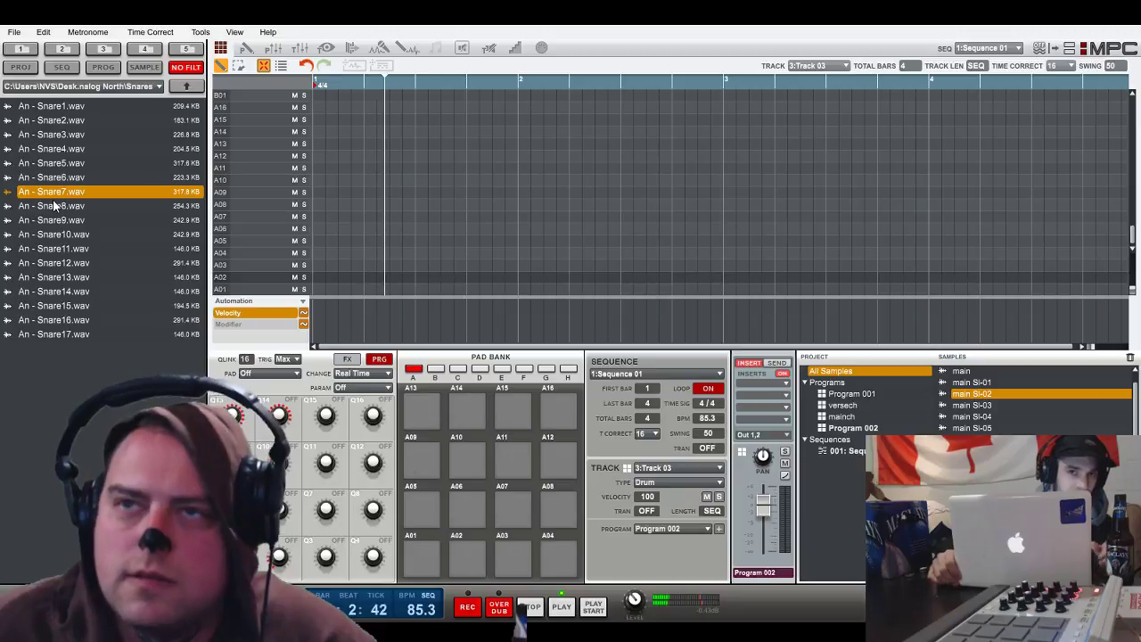
pyautogui.click(53, 205)
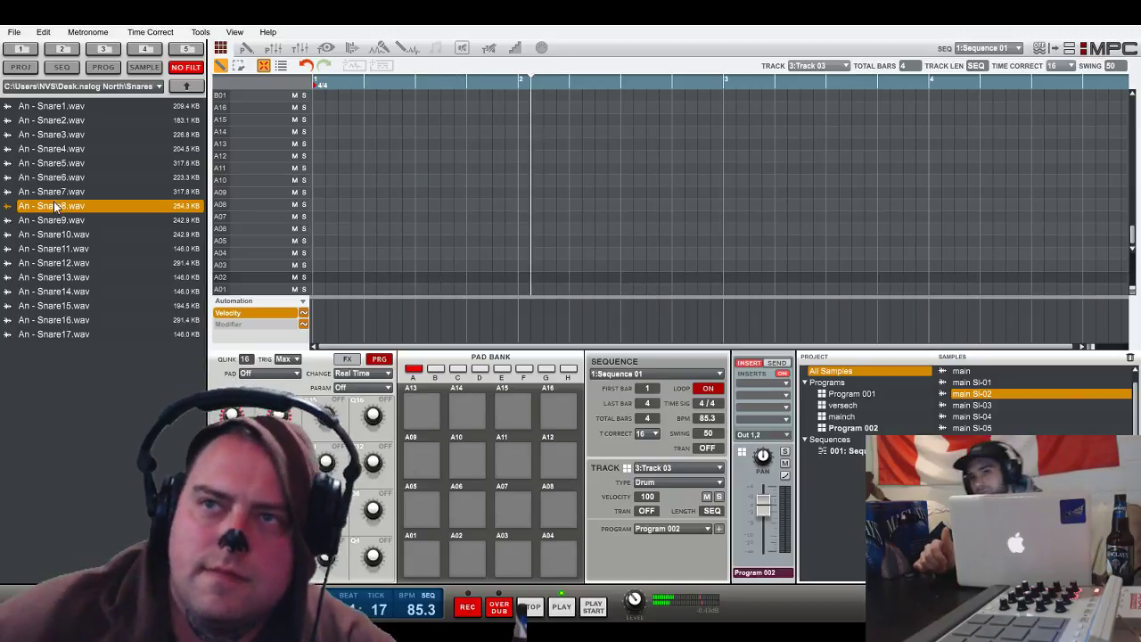
pyautogui.click(61, 133)
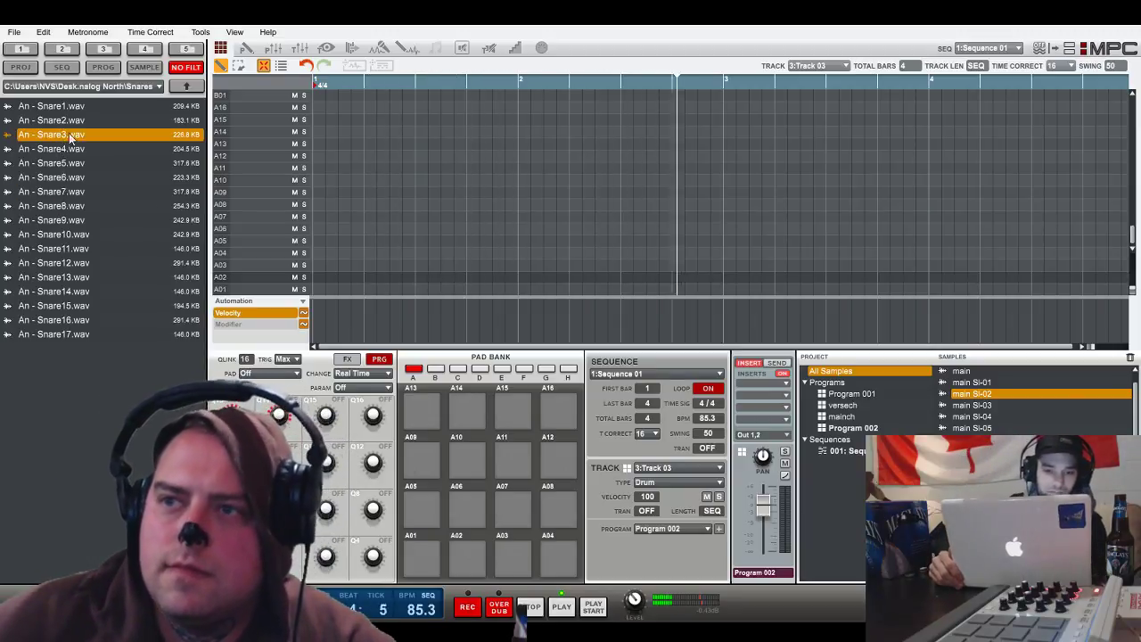
pyautogui.moveTo(60, 134); pyautogui.dragTo(424, 558)
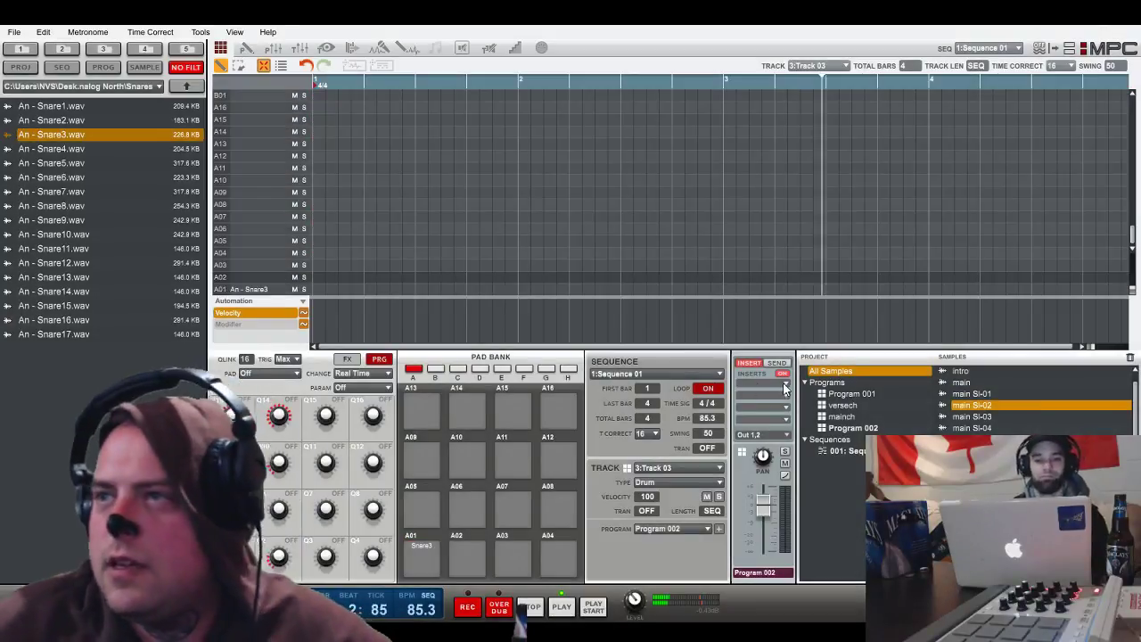
# - Raise the snare program's first send level to about 28% and add the vintage compressor as its first insert effect
pyautogui.click(775, 364)
pyautogui.moveTo(749, 385); pyautogui.dragTo(749, 358)
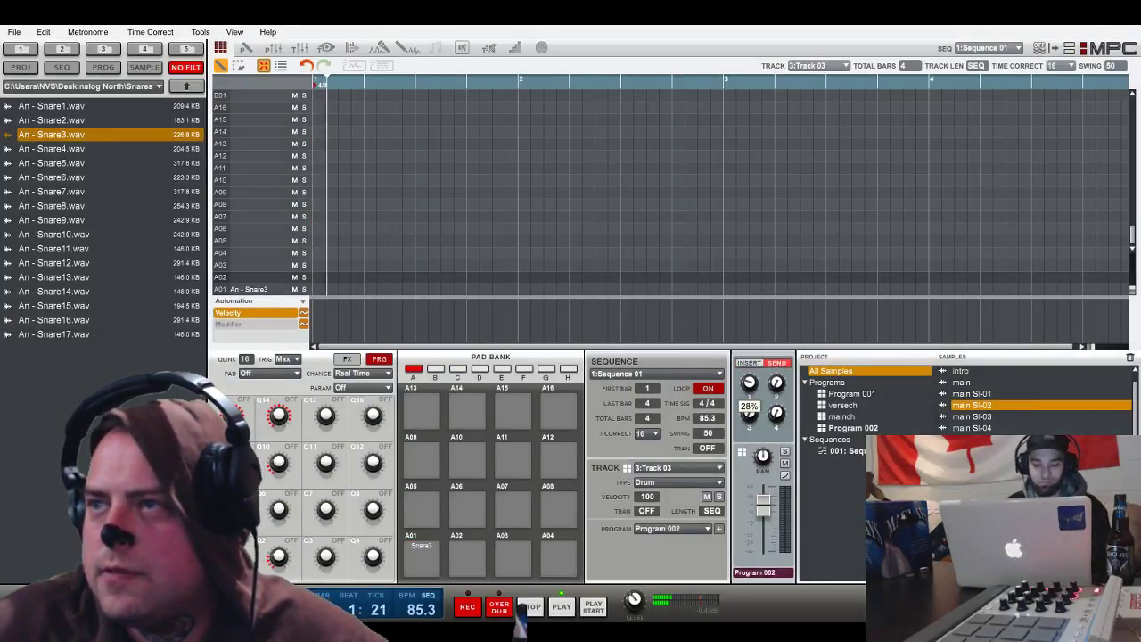
pyautogui.click(749, 363)
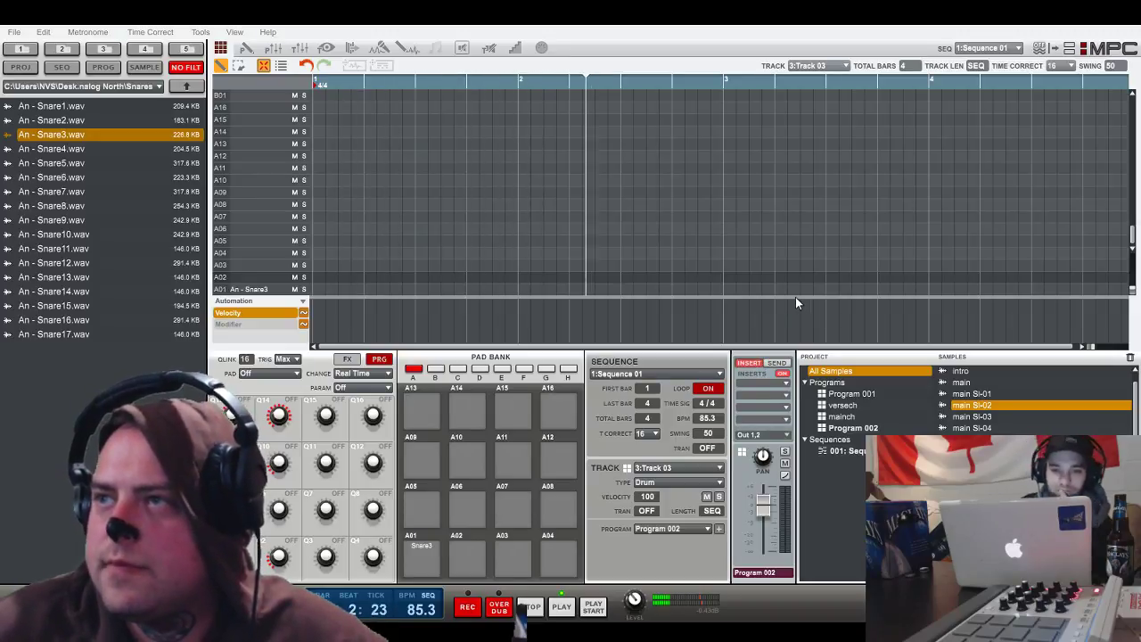
pyautogui.click(896, 417)
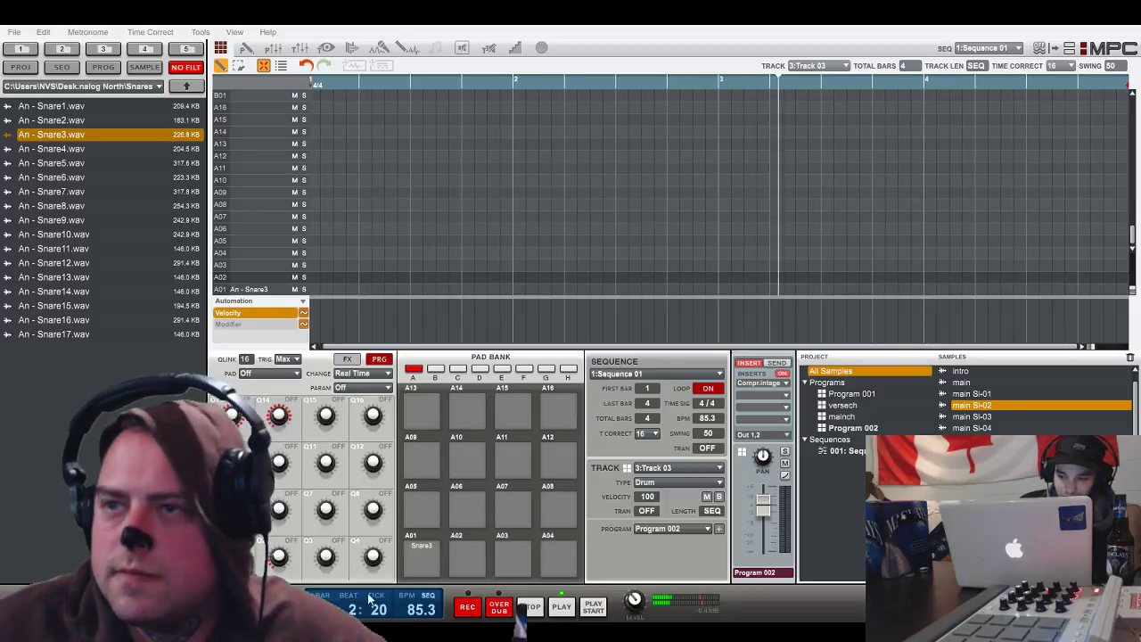
# - Select unused track 4 and create a new drum program for it
pyautogui.click(713, 468)
pyautogui.click(698, 522)
pyautogui.click(718, 529)
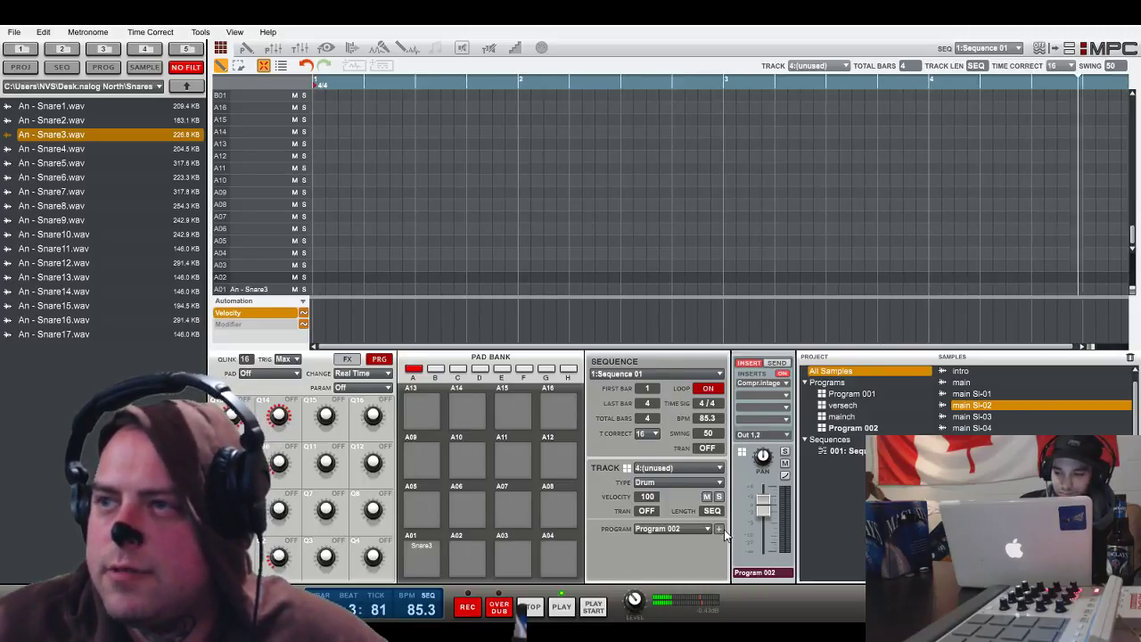
# - Audition hats 1 to 4 in the Hi hats and Cymbals folder, loading An - Hat3 onto pad A05 and An - Hat4 onto pad A01
pyautogui.click(186, 86)
pyautogui.doubleClick(53, 135)
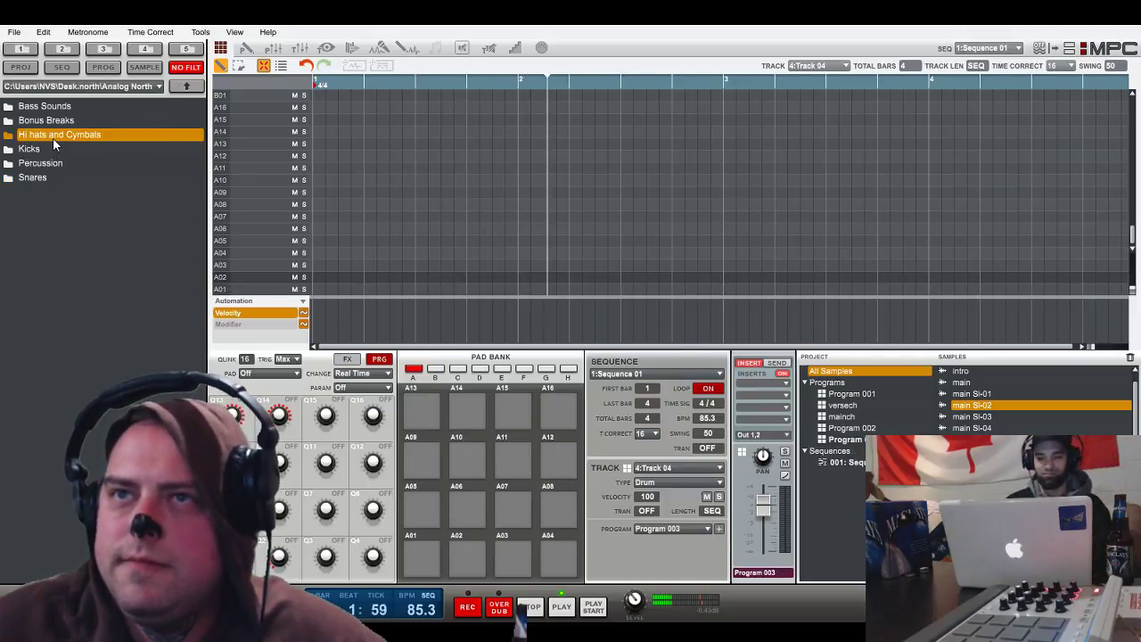
pyautogui.click(48, 210)
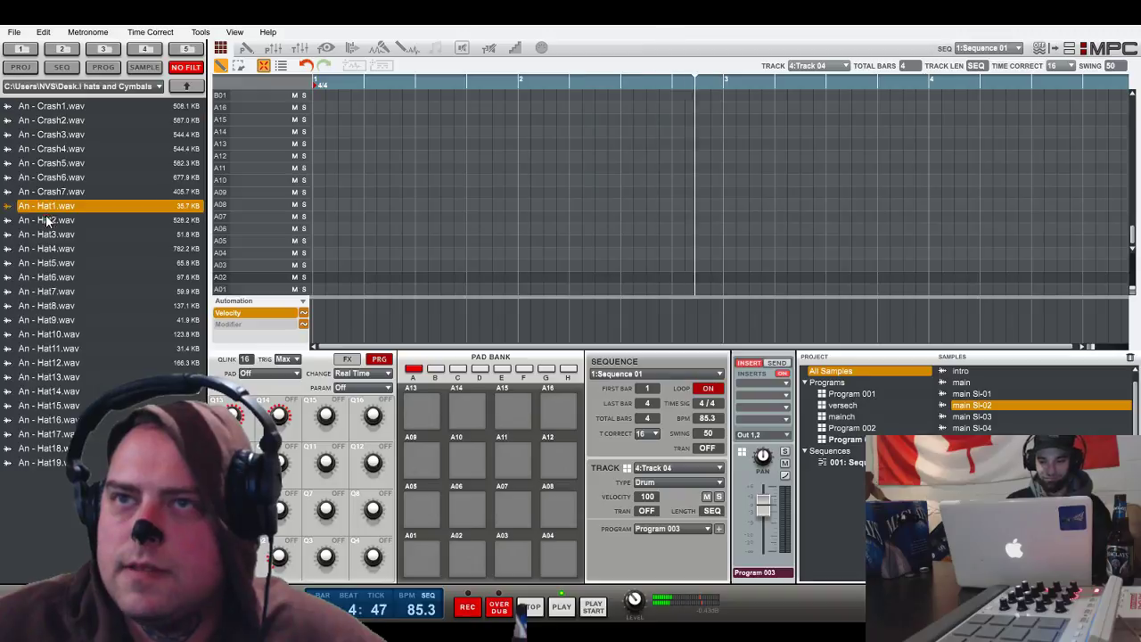
pyautogui.click(47, 222)
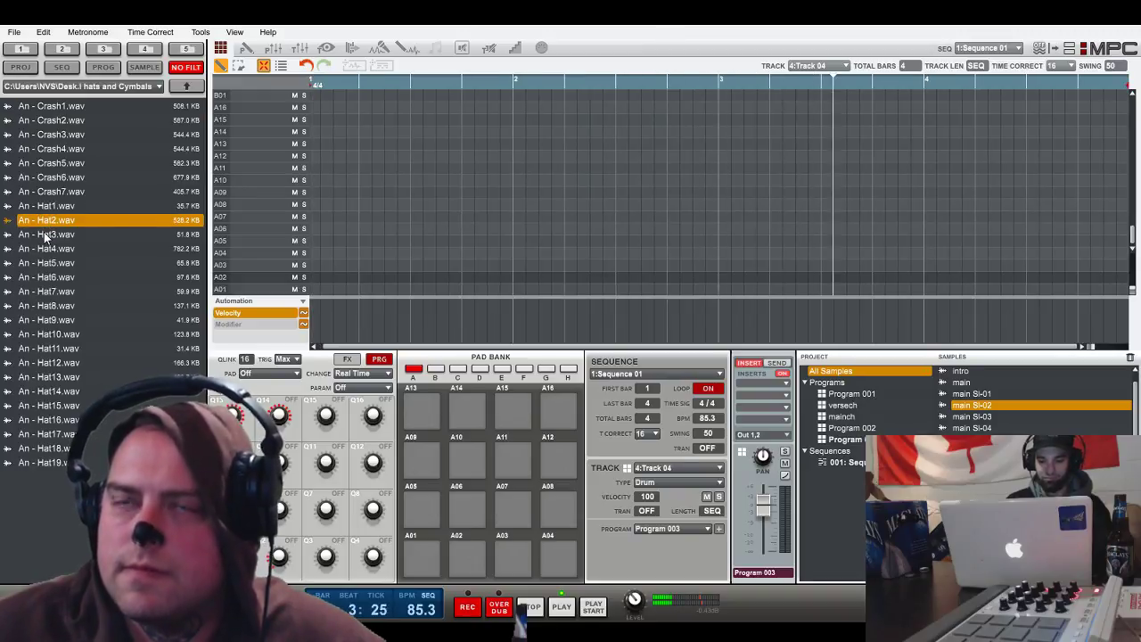
pyautogui.click(44, 234)
pyautogui.click(42, 249)
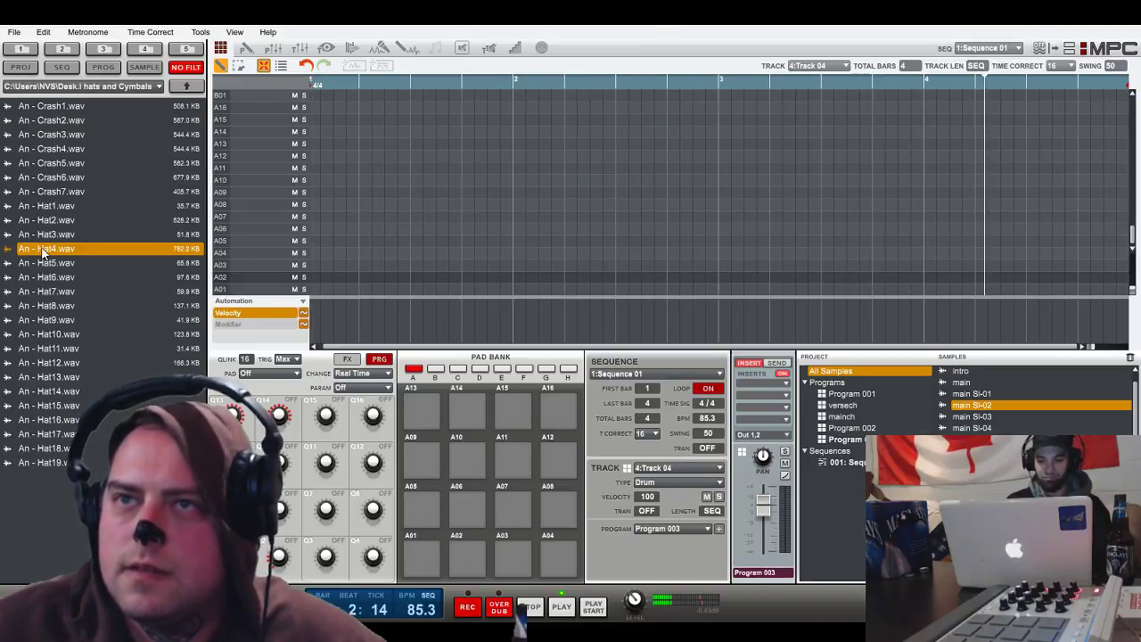
pyautogui.moveTo(46, 235); pyautogui.dragTo(421, 508)
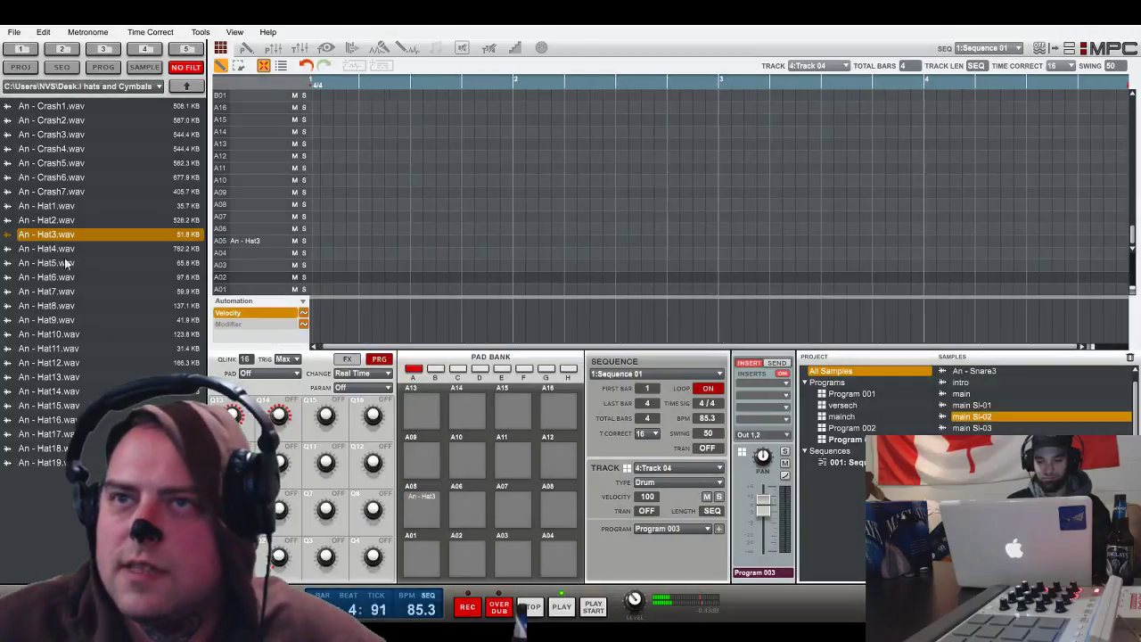
pyautogui.moveTo(293, 356); pyautogui.dragTo(422, 554)
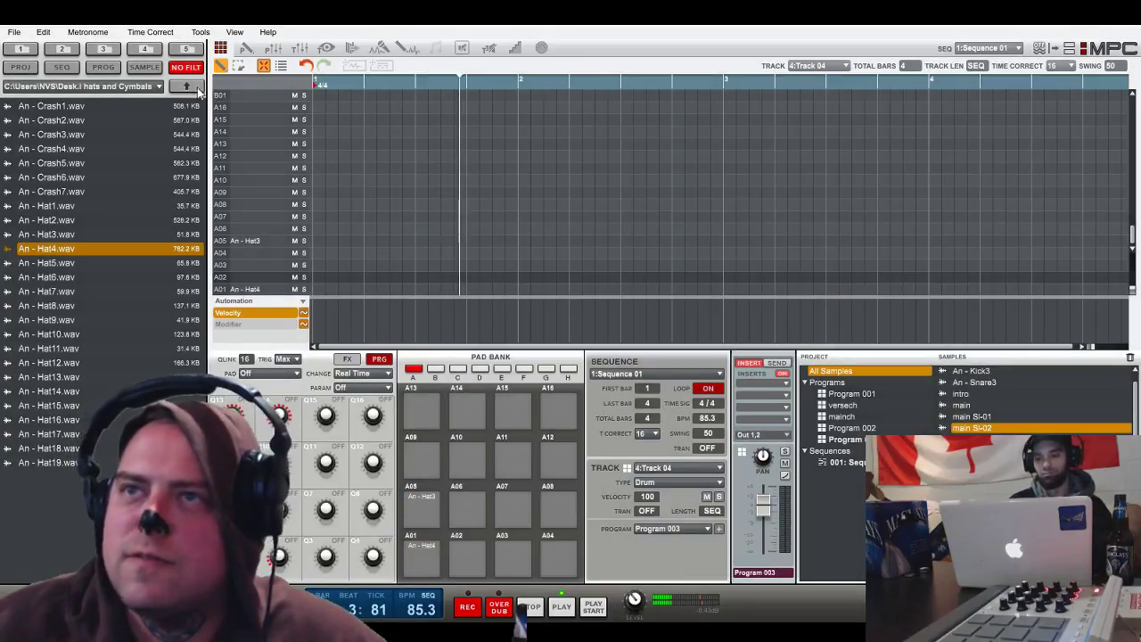
# - Load AD2Cymbal001.wav onto pad A09 and AD2RevCymbal001.wav onto pad A10 from the AD2Cymbals folder of annodrums
pyautogui.click(188, 85)
pyautogui.click(188, 85)
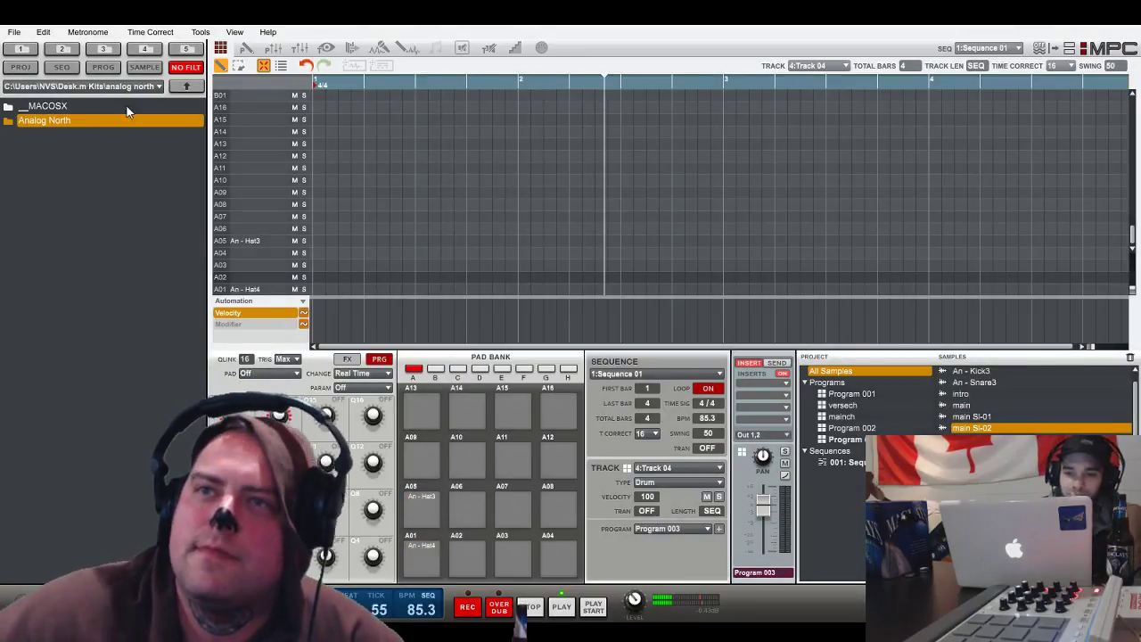
pyautogui.click(182, 87)
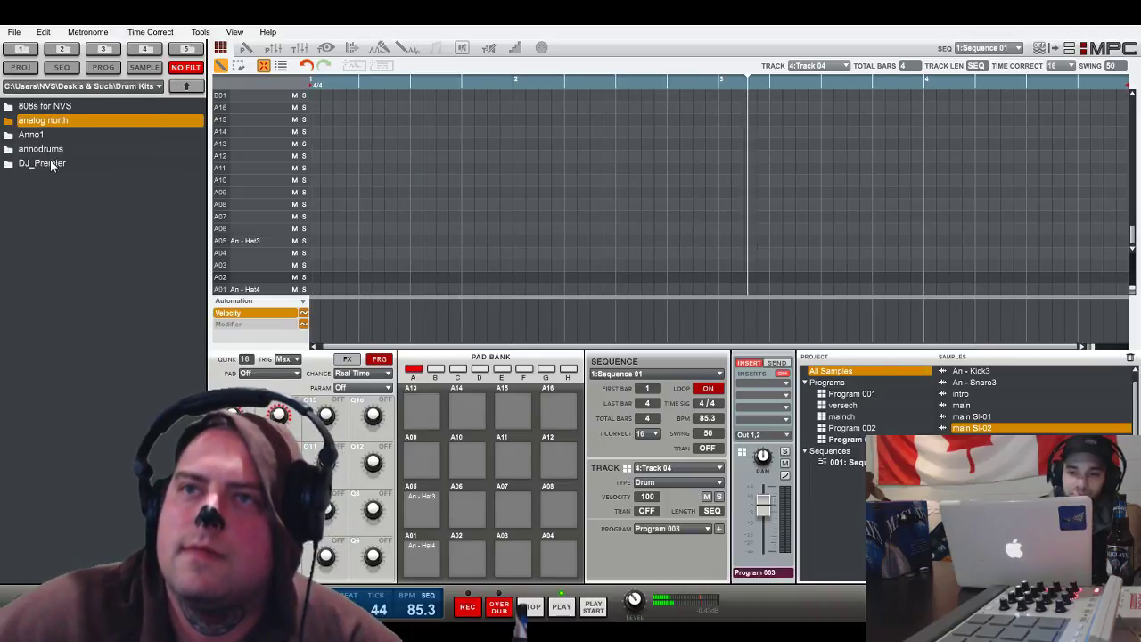
pyautogui.click(52, 151)
pyautogui.doubleClick(51, 153)
pyautogui.doubleClick(55, 122)
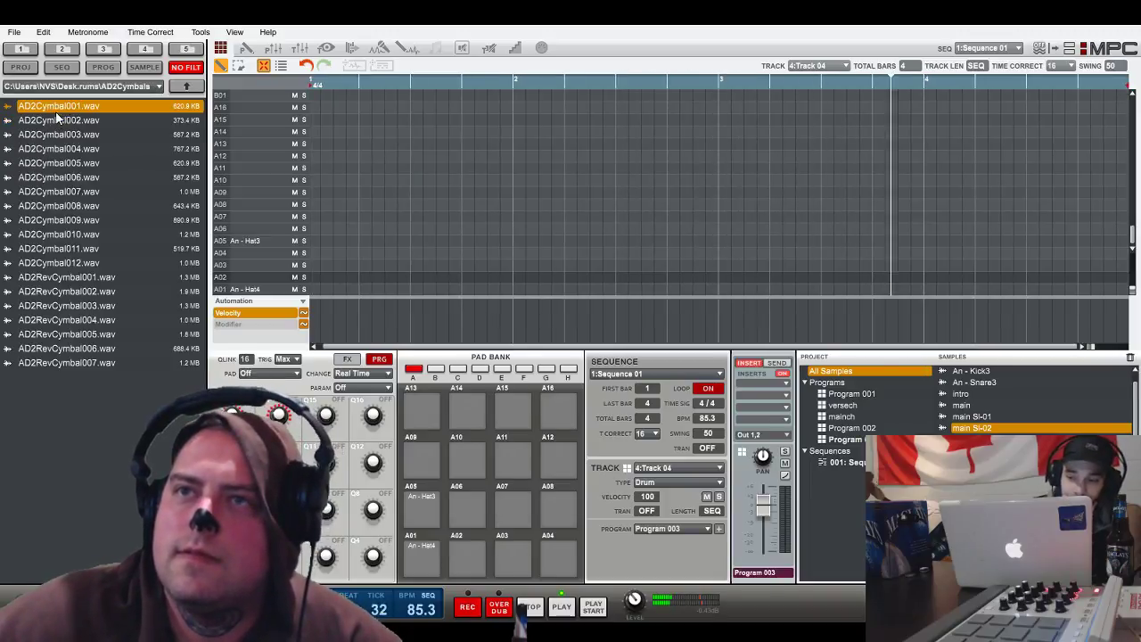
pyautogui.moveTo(388, 446); pyautogui.dragTo(421, 458)
pyautogui.moveTo(66, 277); pyautogui.dragTo(452, 461)
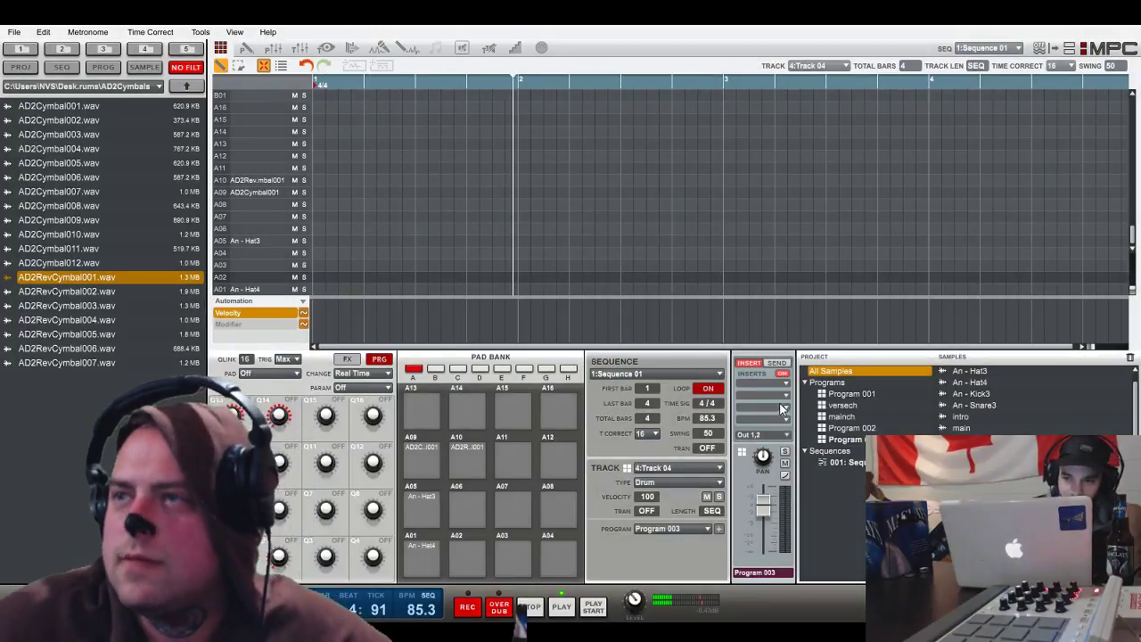
# - Give the hat and cymbal program a first send of about 30% and a vintage compressor insert, and save the project
pyautogui.click(777, 363)
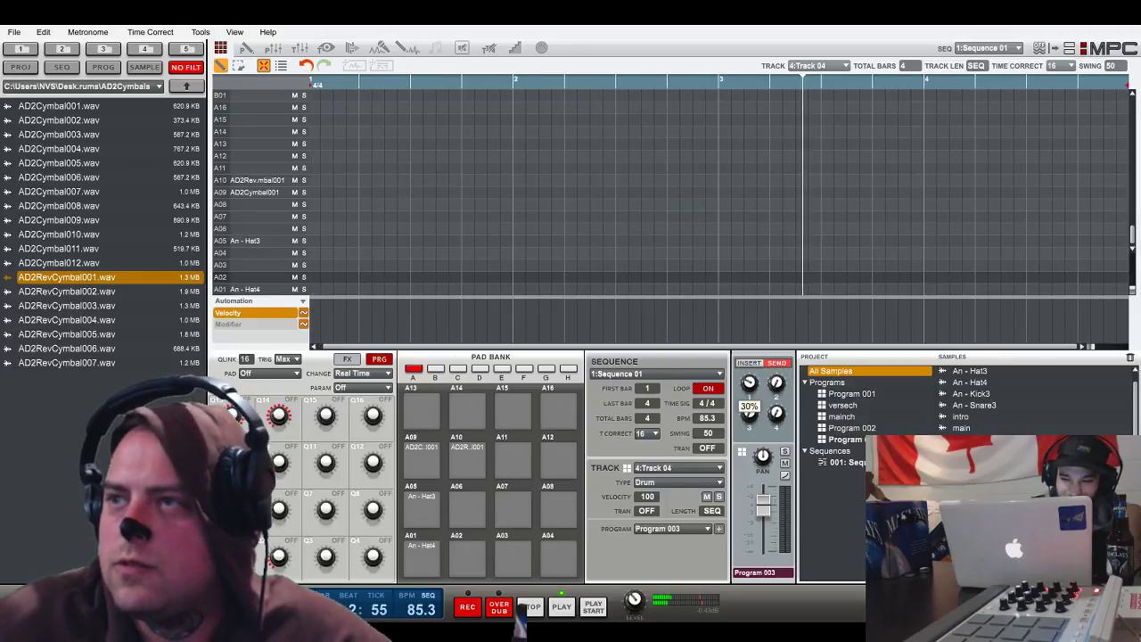
pyautogui.click(748, 363)
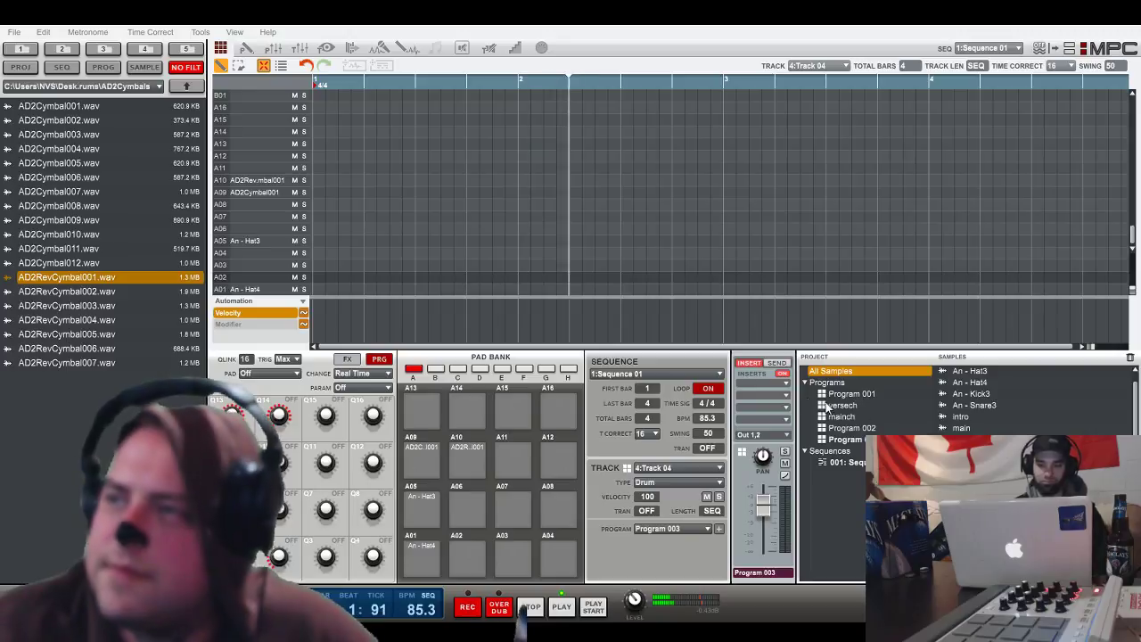
pyautogui.click(842, 410)
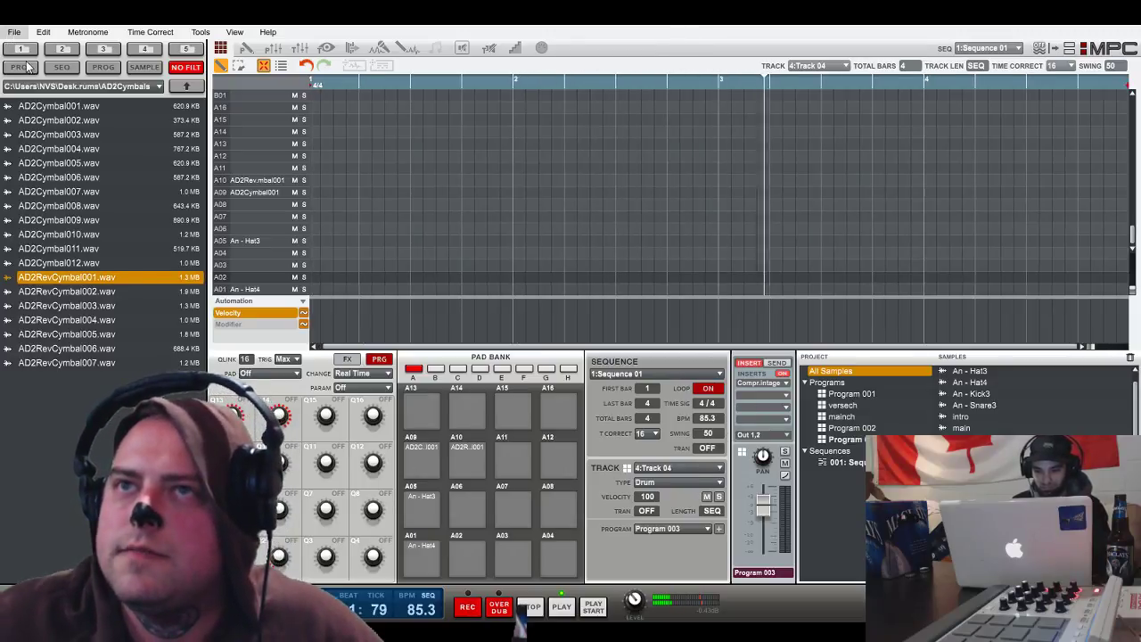
pyautogui.hotkey('ctrl', 's')
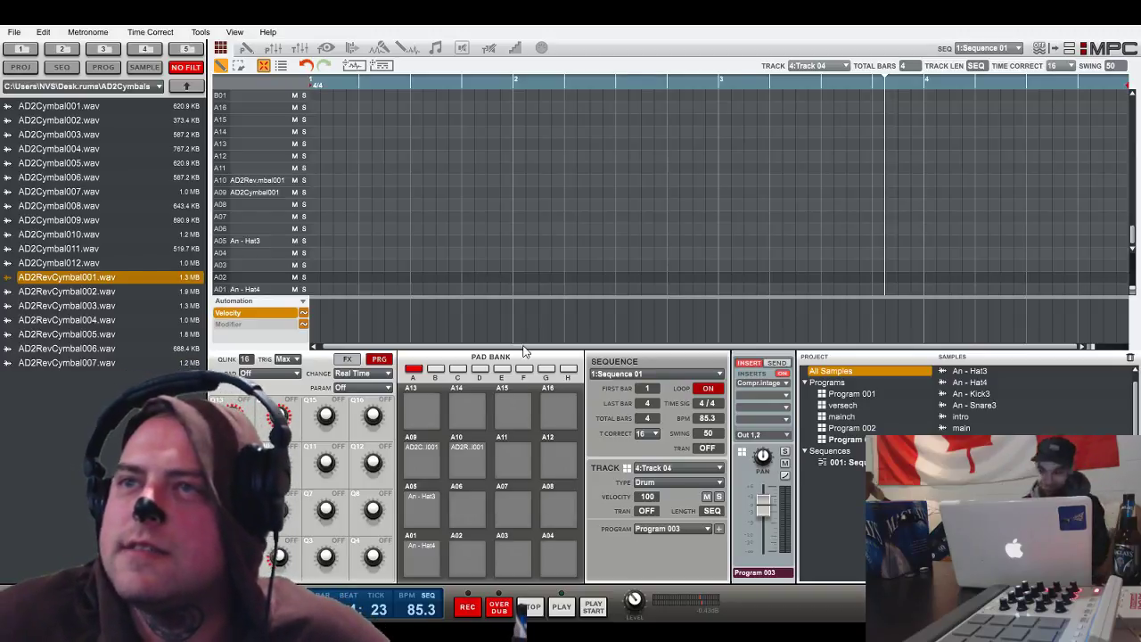
# - Create a new drum program on unused track 5 and load IN DA TRAP SUB.wav from the AteOhEights2 folder onto pad A01
pyautogui.click(690, 517)
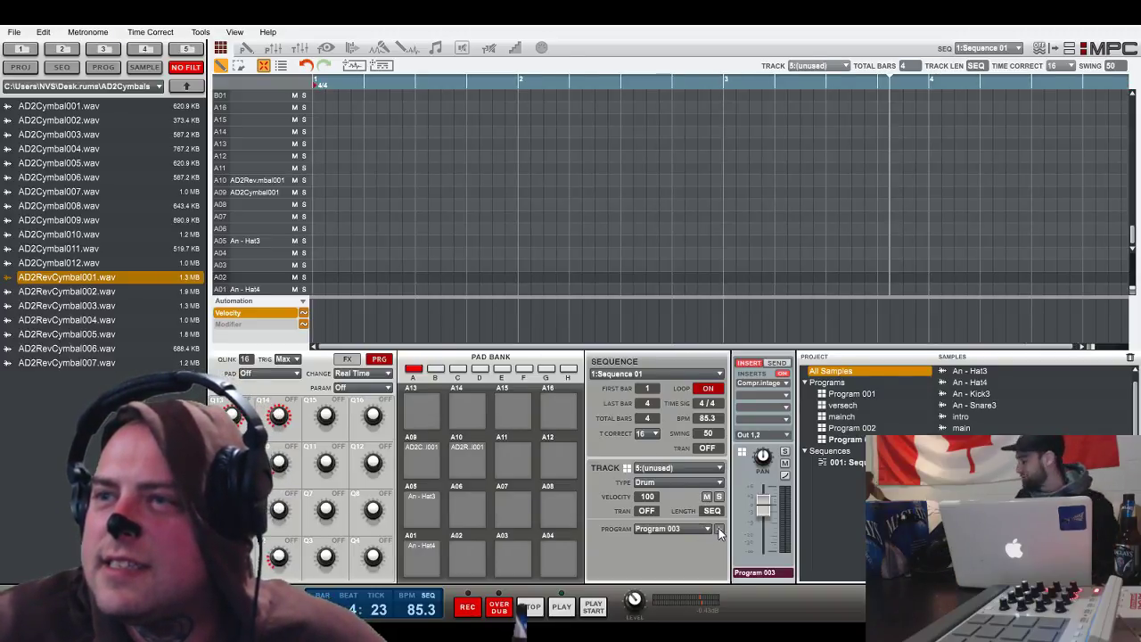
pyautogui.click(719, 530)
pyautogui.click(183, 86)
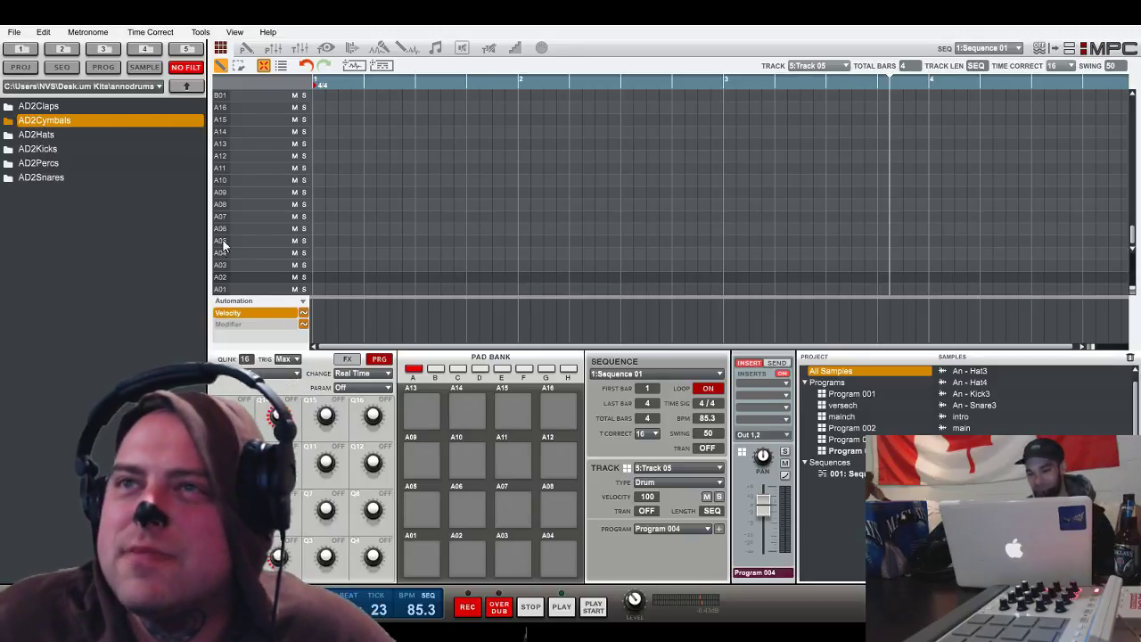
pyautogui.click(186, 87)
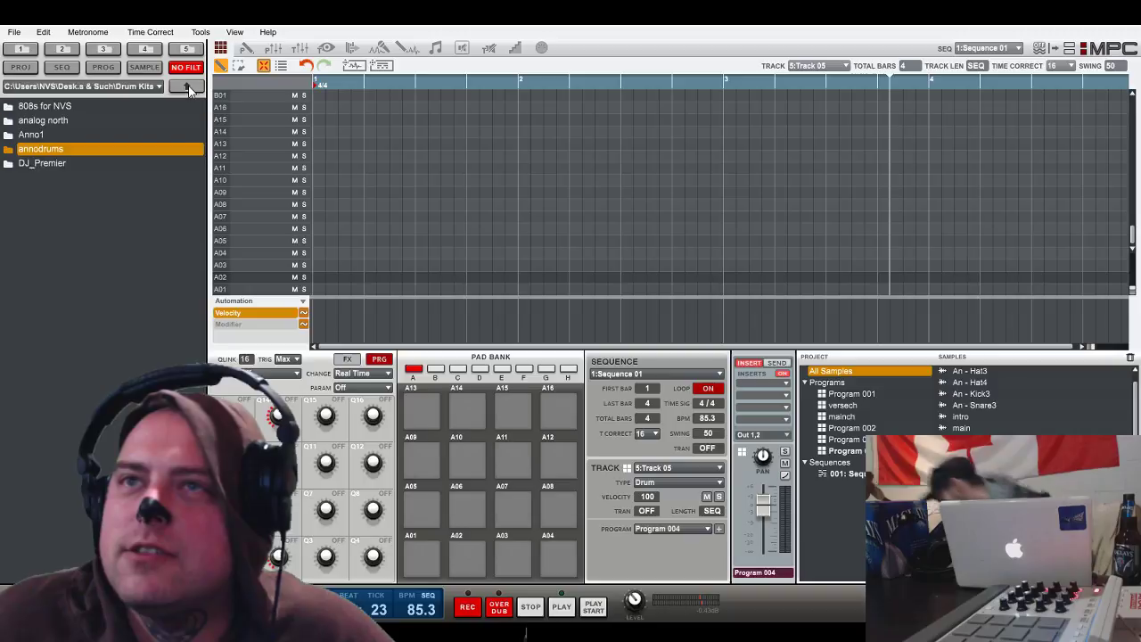
pyautogui.doubleClick(68, 106)
pyautogui.doubleClick(51, 134)
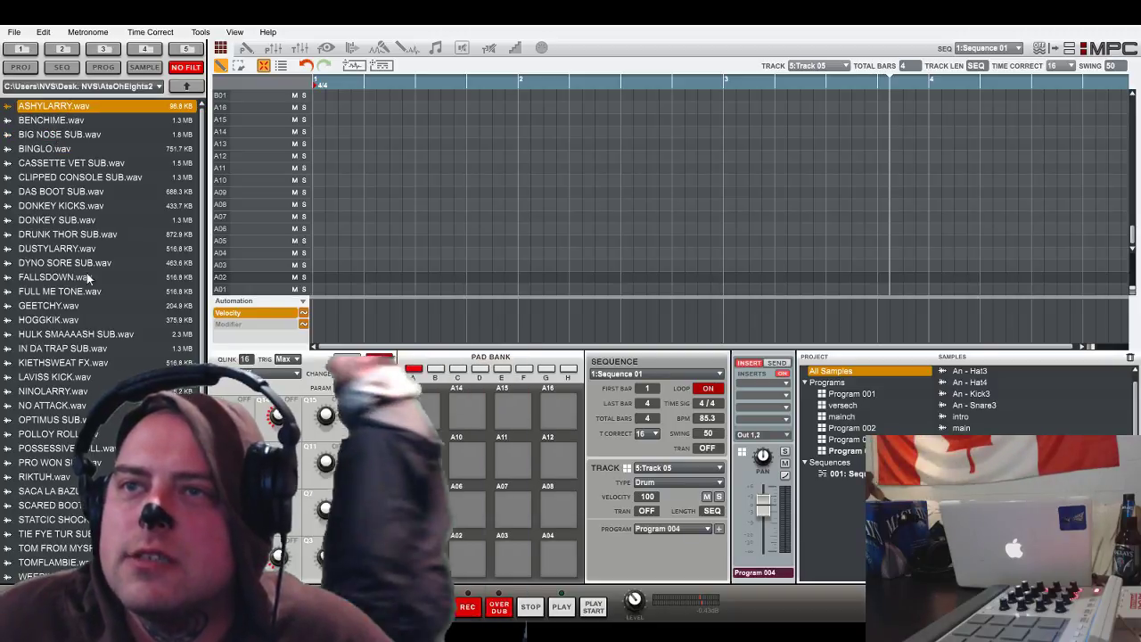
pyautogui.click(69, 349)
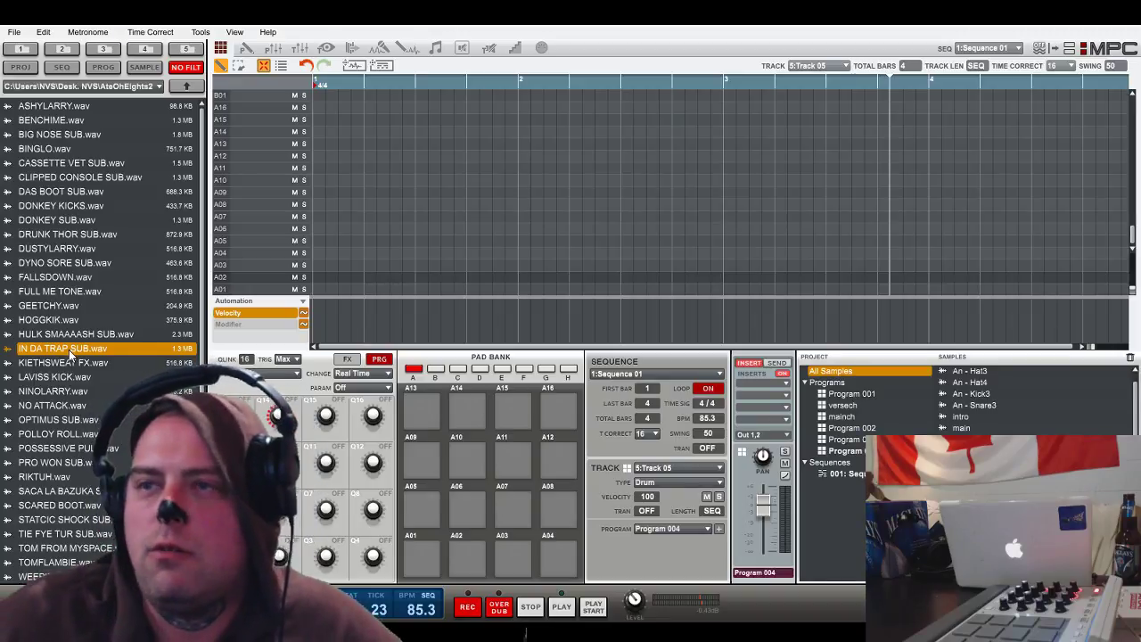
pyautogui.moveTo(423, 561); pyautogui.dragTo(422, 562)
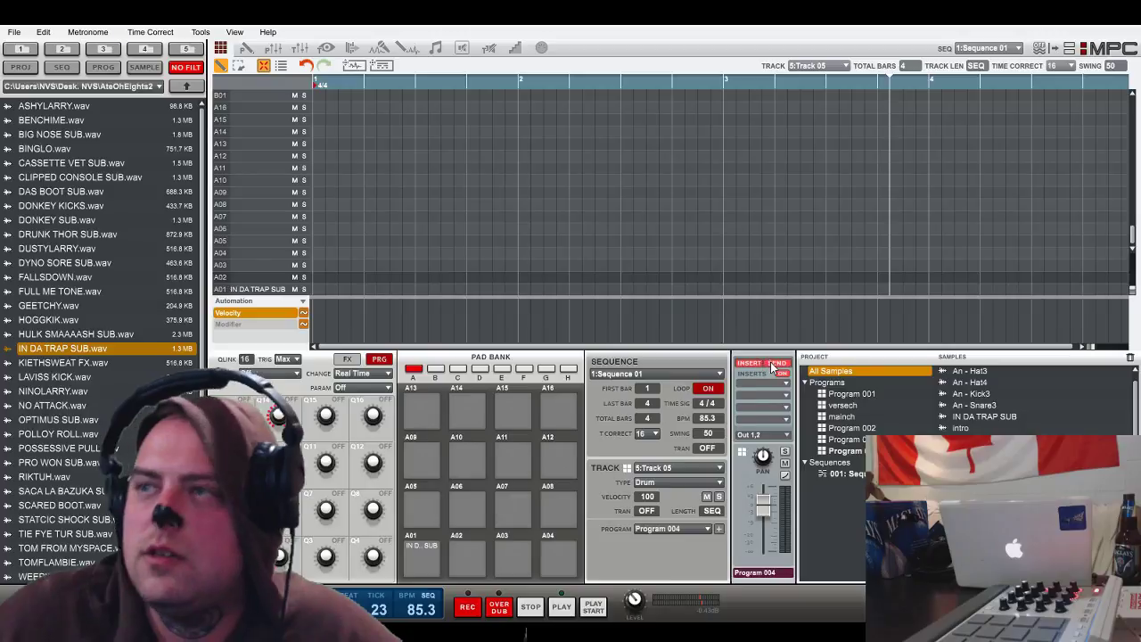
# - Add the vintage compressor as the sub program's first insert effect and audition the IN DA TRAP SUB pad
pyautogui.click(774, 364)
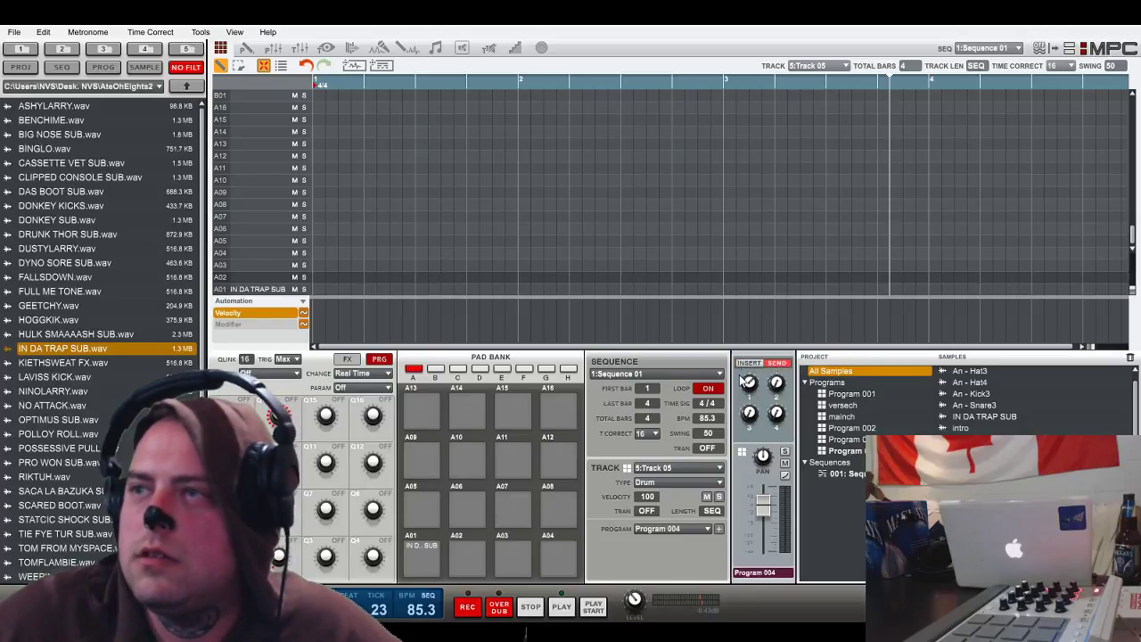
pyautogui.click(751, 364)
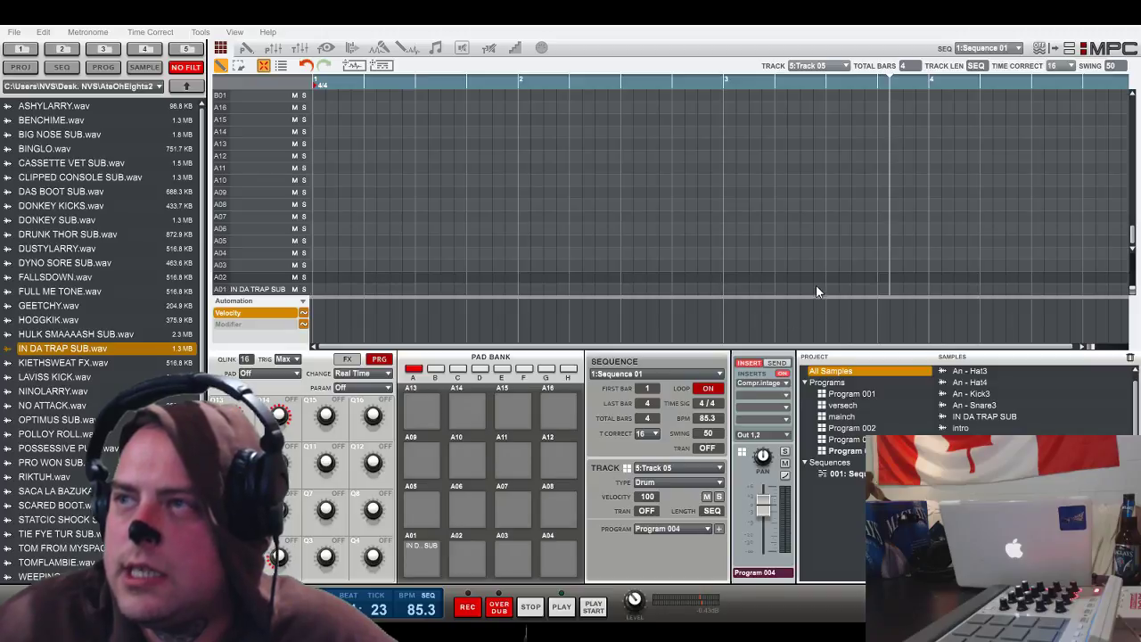
pyautogui.click(786, 383)
pyautogui.click(873, 408)
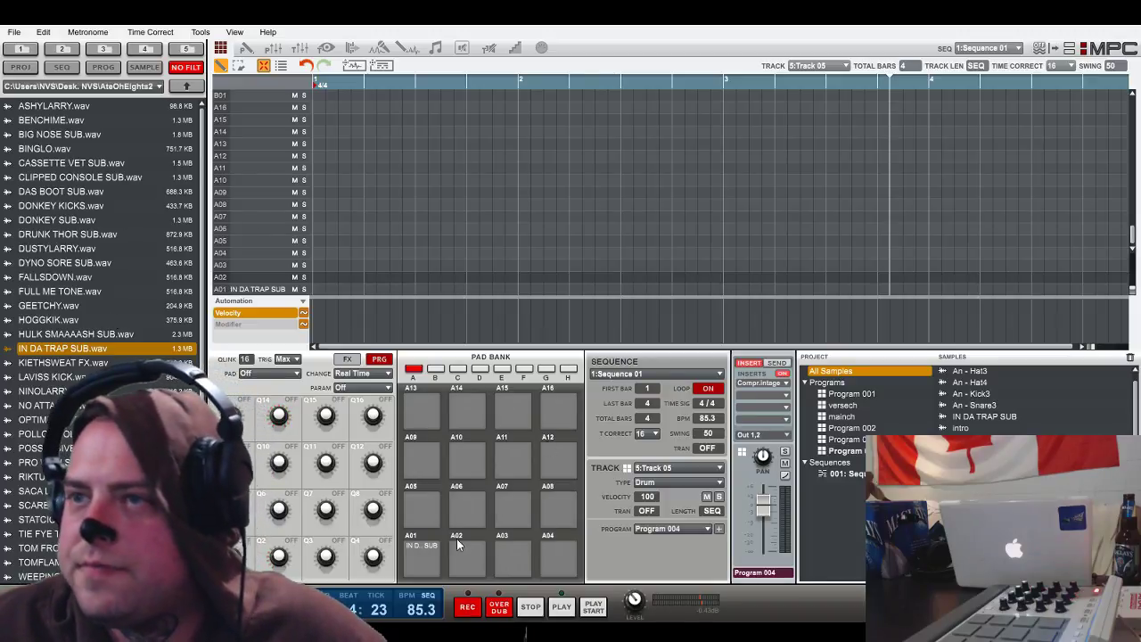
pyautogui.click(425, 554)
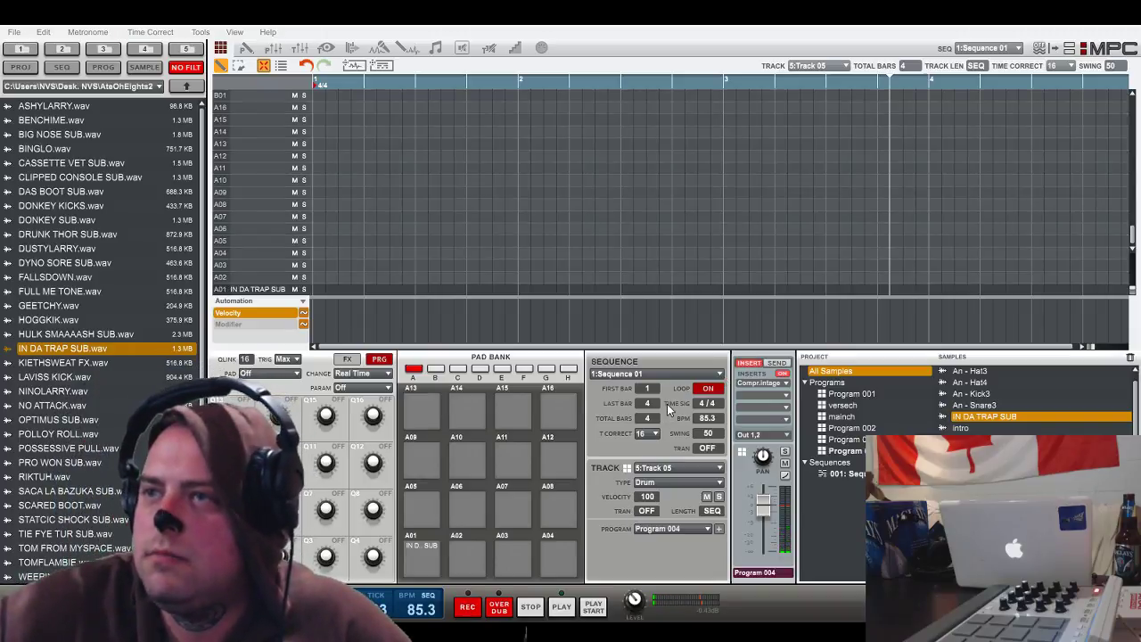
# - Switch to track 3 and place An - Snare3 hits on beats 2 and 4 of all four bars
pyautogui.click(701, 478)
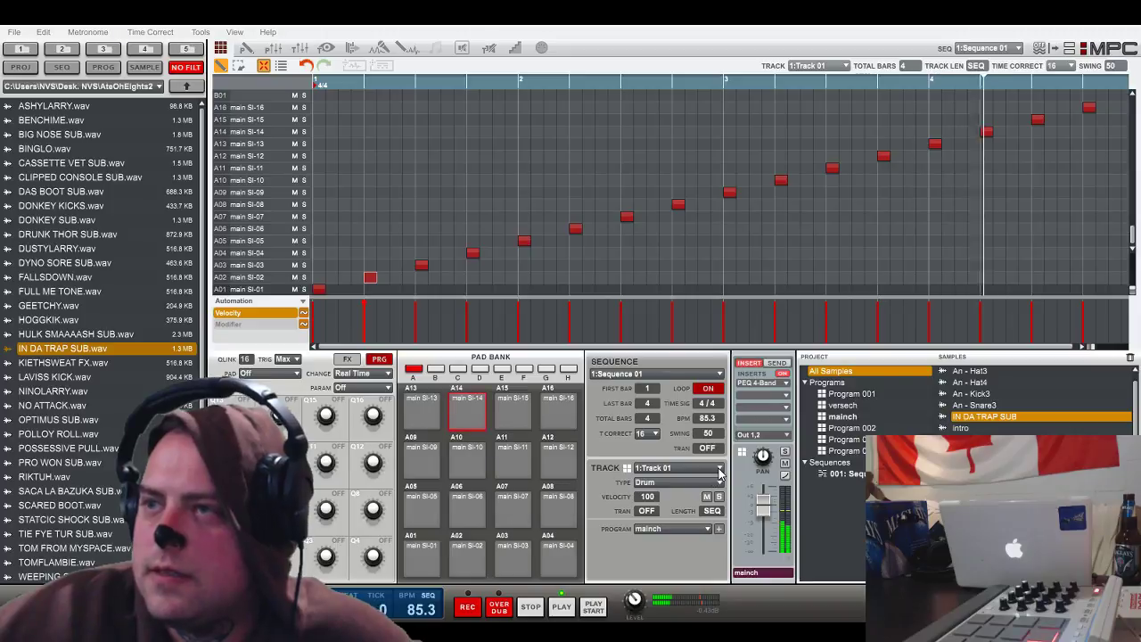
pyautogui.click(694, 493)
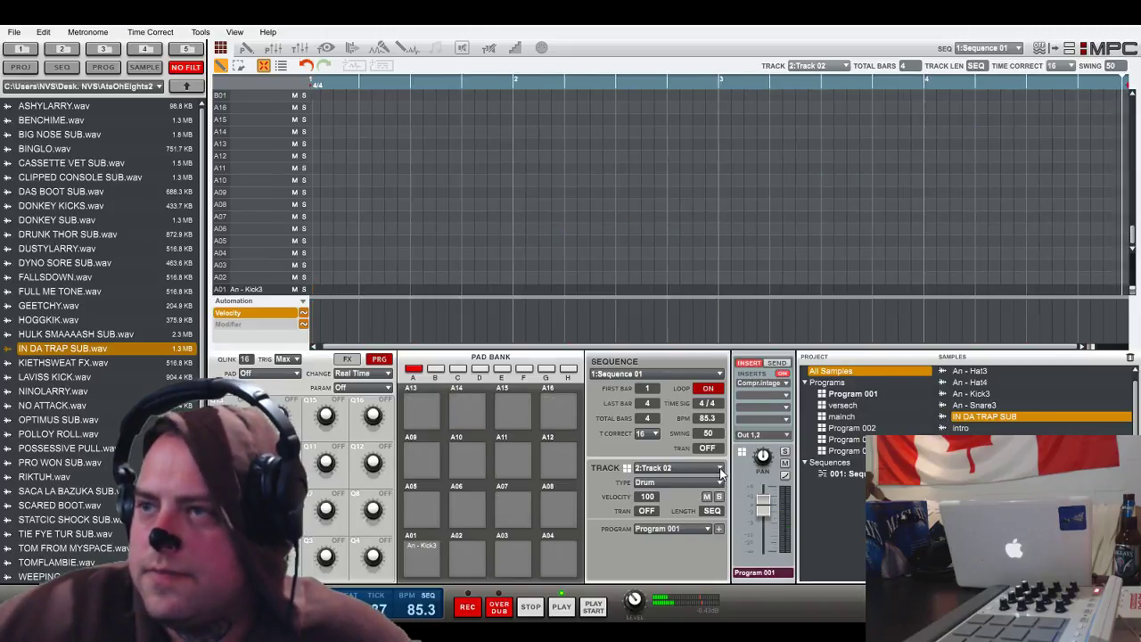
pyautogui.press('Down')
pyautogui.click(370, 289)
pyautogui.click(472, 289)
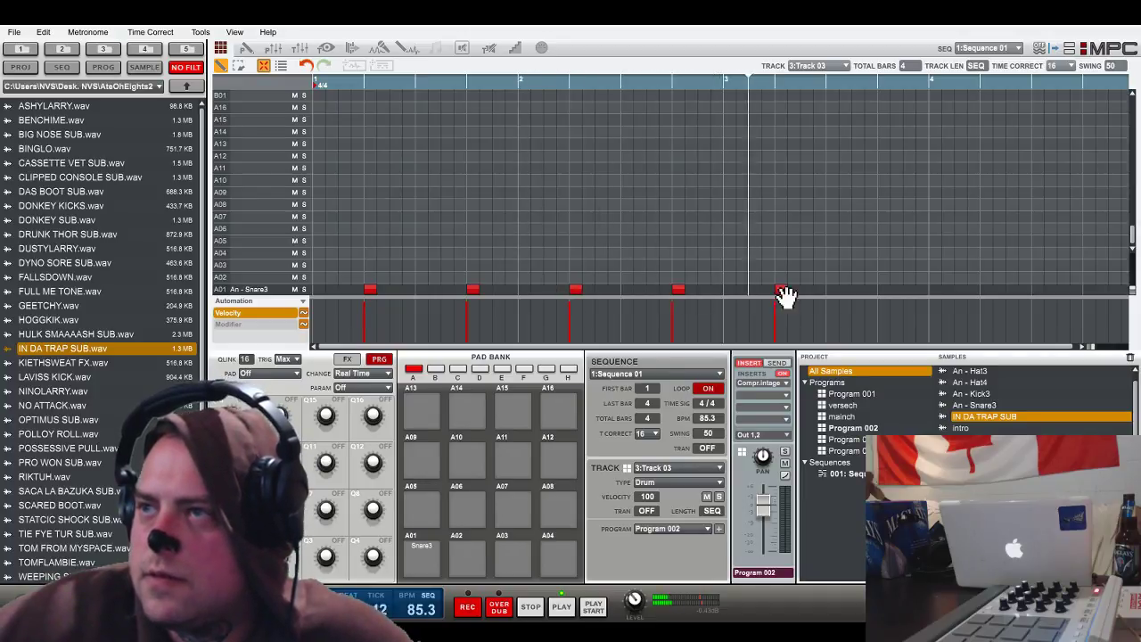
pyautogui.click(883, 289)
pyautogui.click(985, 289)
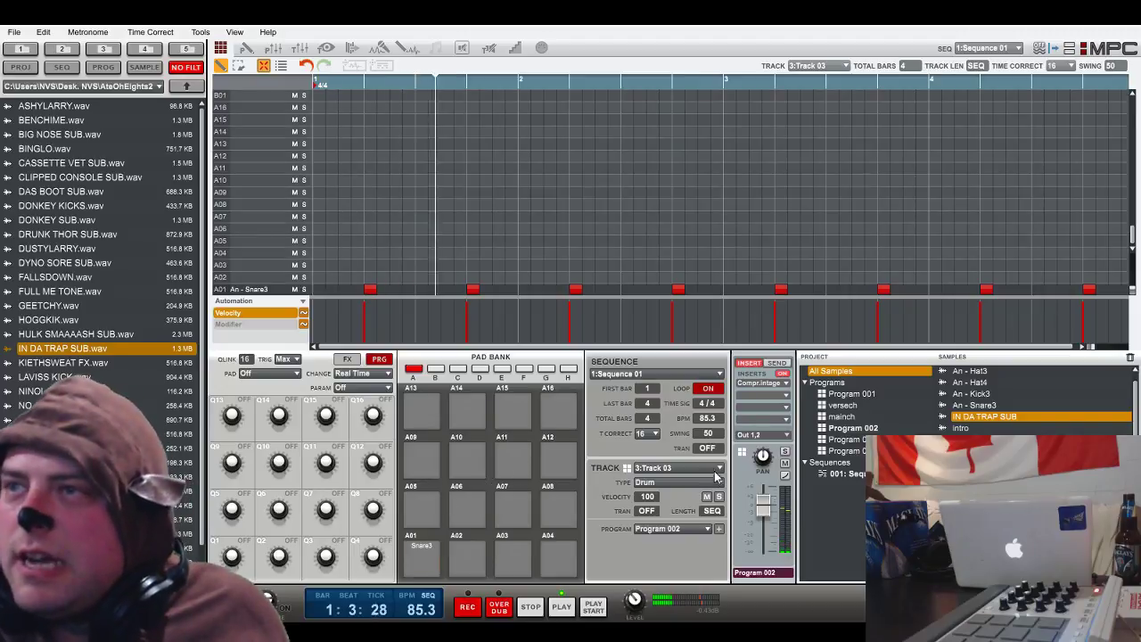
# - On track 4, place low-velocity hits of AD2Cymbal001 at the start of bar 1 and AD2RevCymbal001 (velocity about 25) in bar 4
pyautogui.click(719, 470)
pyautogui.click(693, 520)
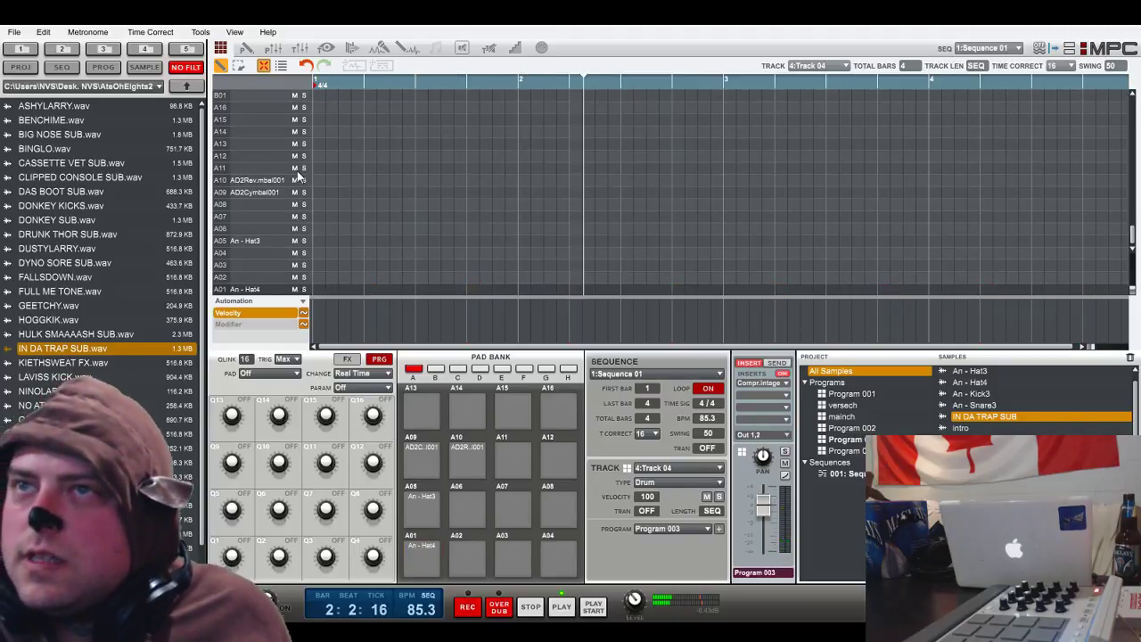
pyautogui.click(319, 191)
pyautogui.click(257, 180)
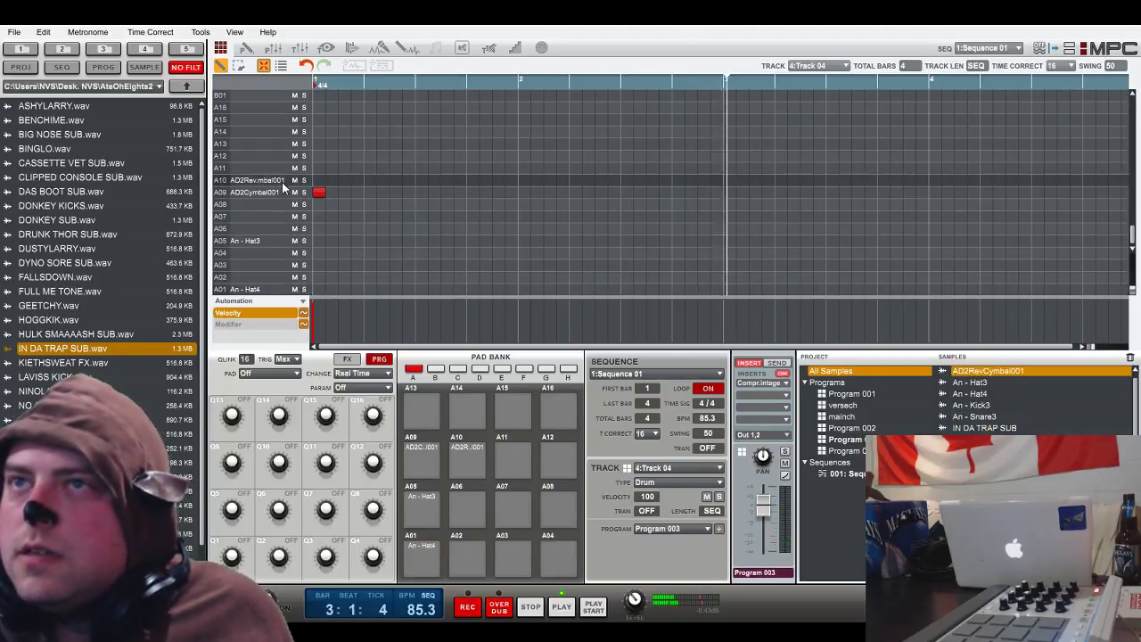
pyautogui.click(1012, 180)
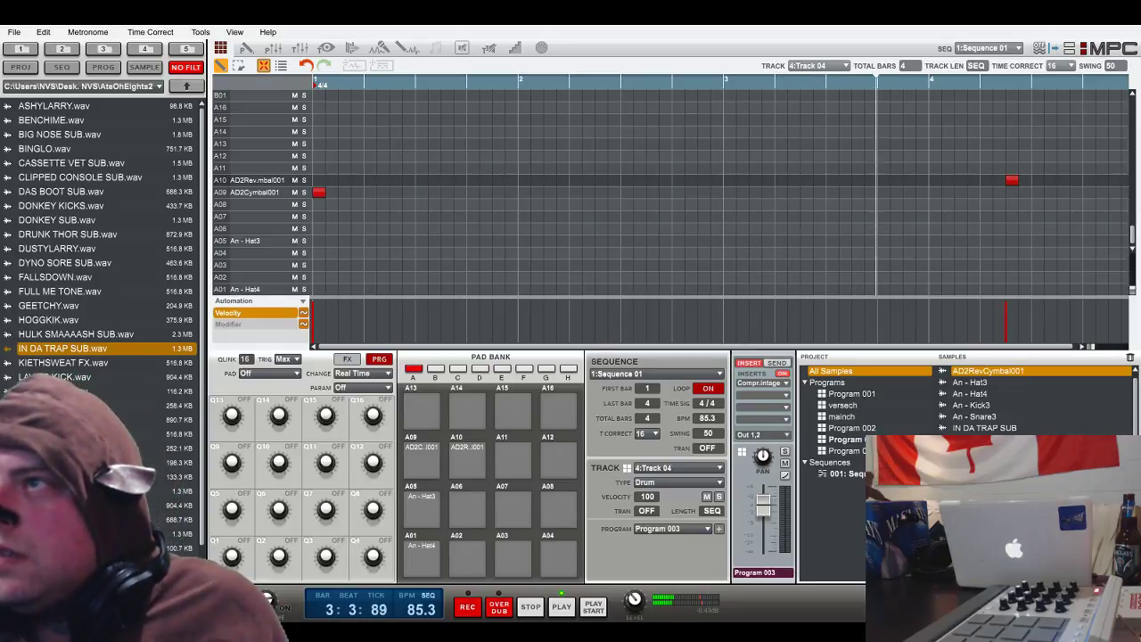
pyautogui.moveTo(1005, 304); pyautogui.dragTo(1009, 339)
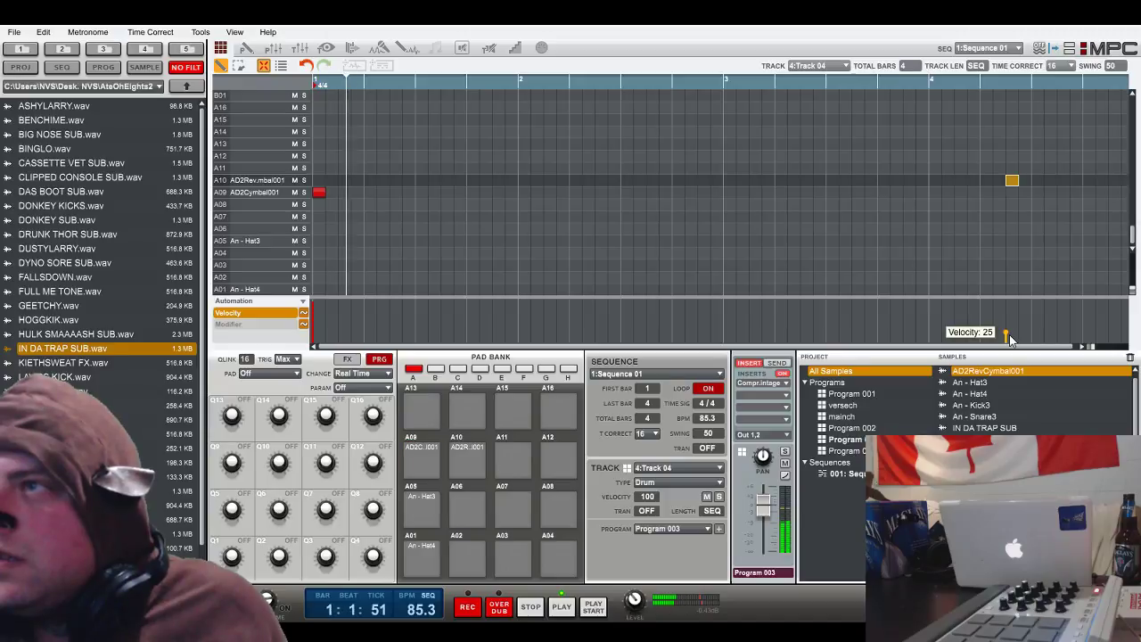
pyautogui.moveTo(313, 309); pyautogui.dragTo(310, 331)
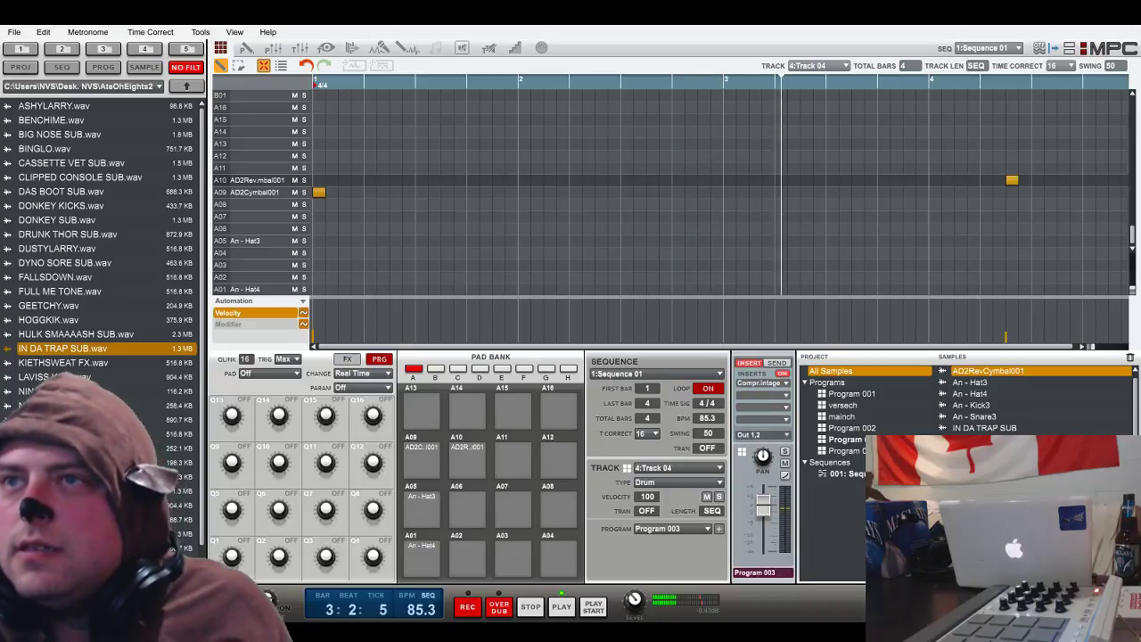
pyautogui.click(370, 288)
pyautogui.click(473, 288)
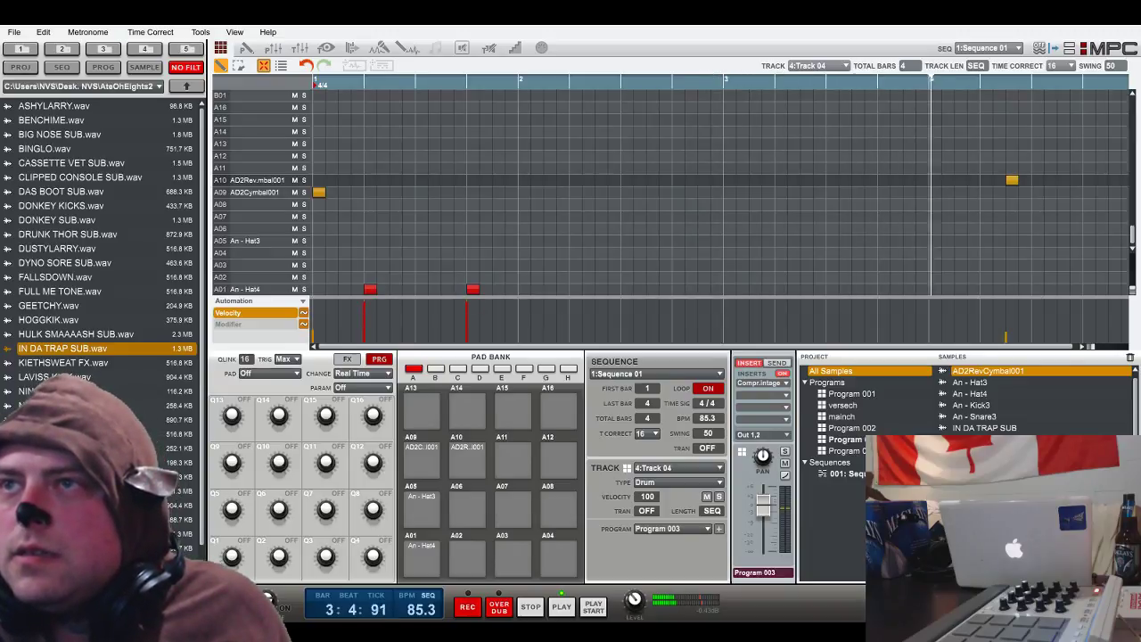
pyautogui.click(421, 288)
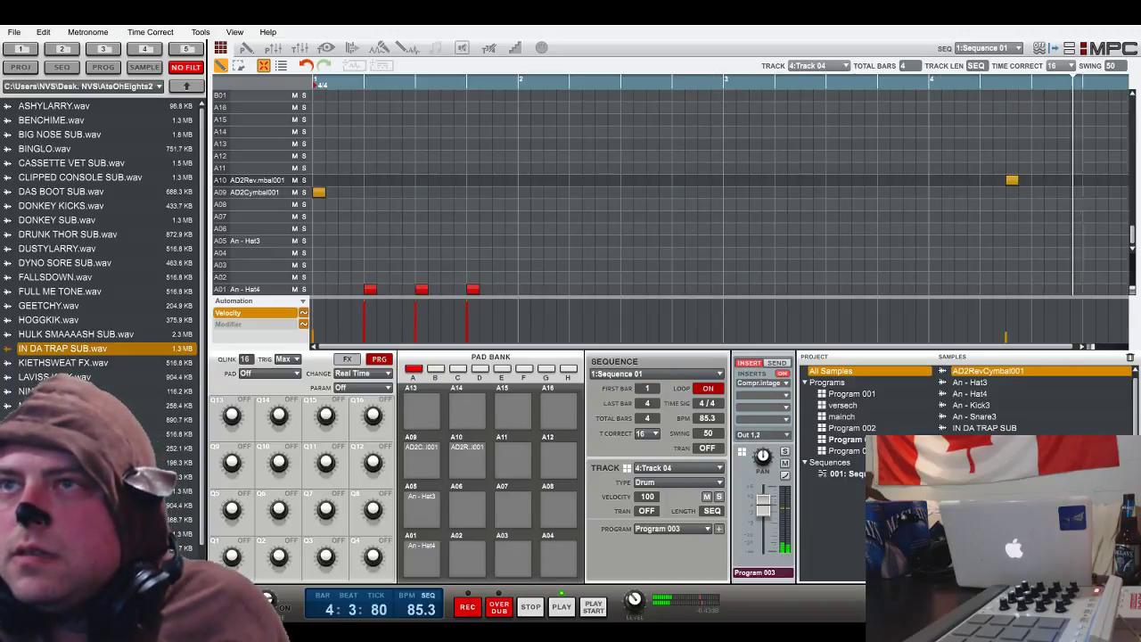
pyautogui.click(319, 289)
pyautogui.click(524, 289)
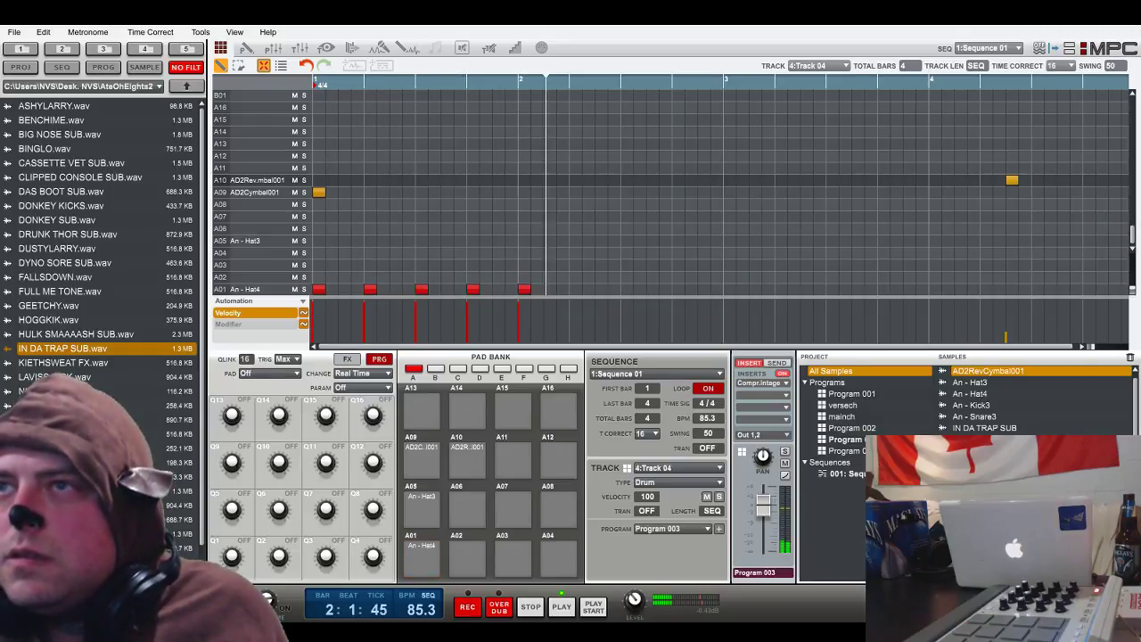
pyautogui.click(587, 277)
pyautogui.click(574, 278)
pyautogui.click(563, 277)
pyautogui.click(549, 277)
pyautogui.moveTo(660, 254); pyautogui.dragTo(263, 340)
pyautogui.press('Delete')
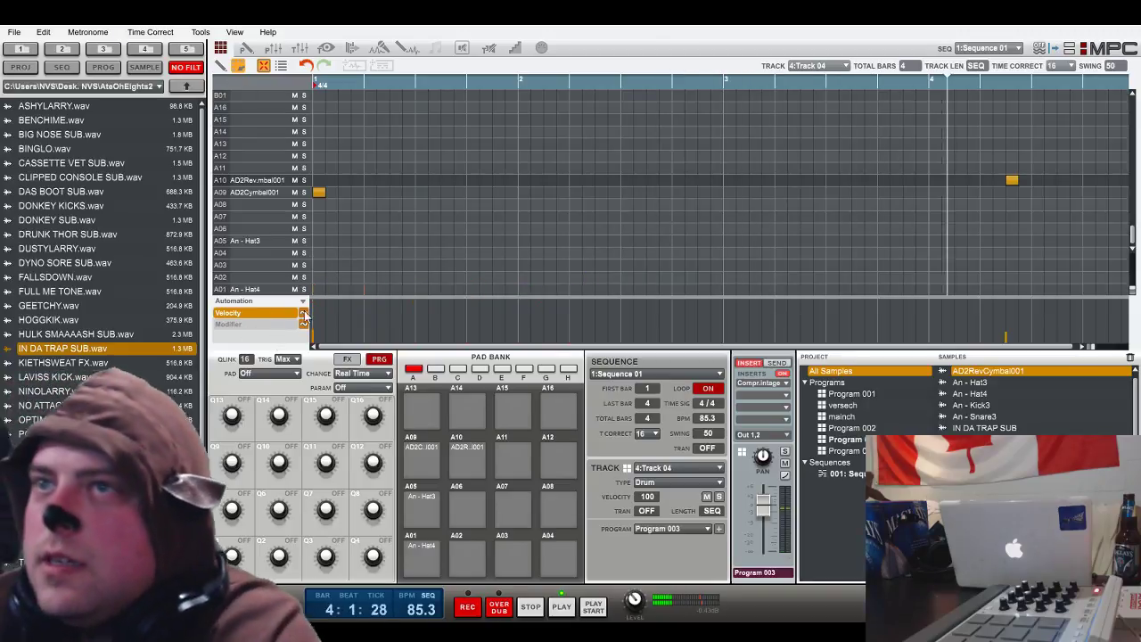
# - Place An - Hat4 hits on beats 2 and 4 of all four bars in track 4
pyautogui.click(369, 289)
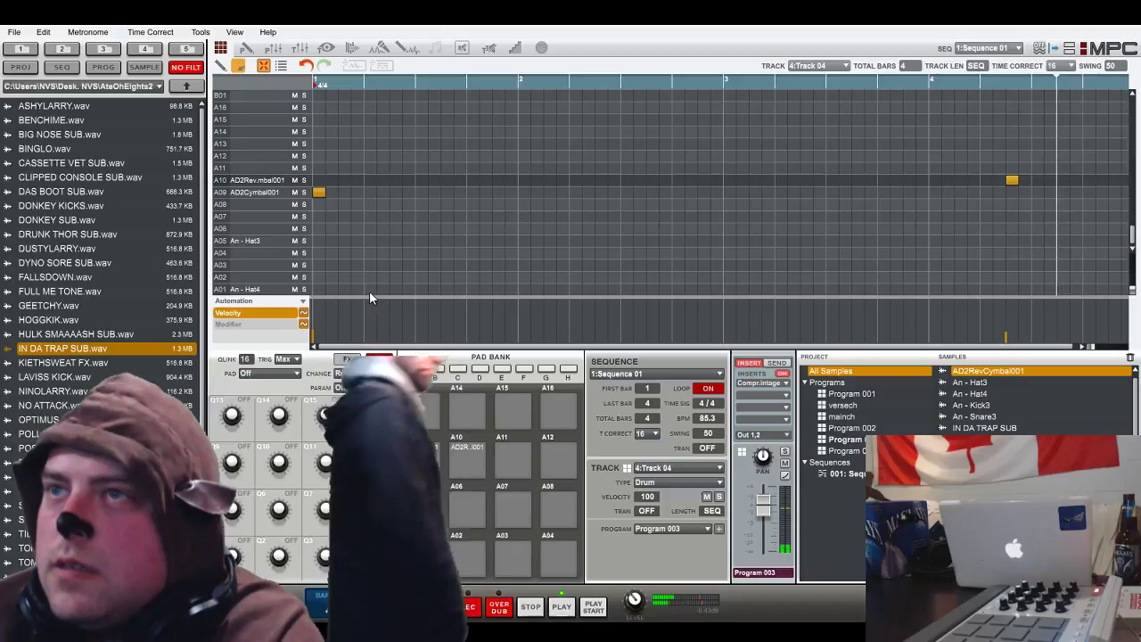
pyautogui.click(474, 289)
pyautogui.click(576, 289)
pyautogui.click(679, 289)
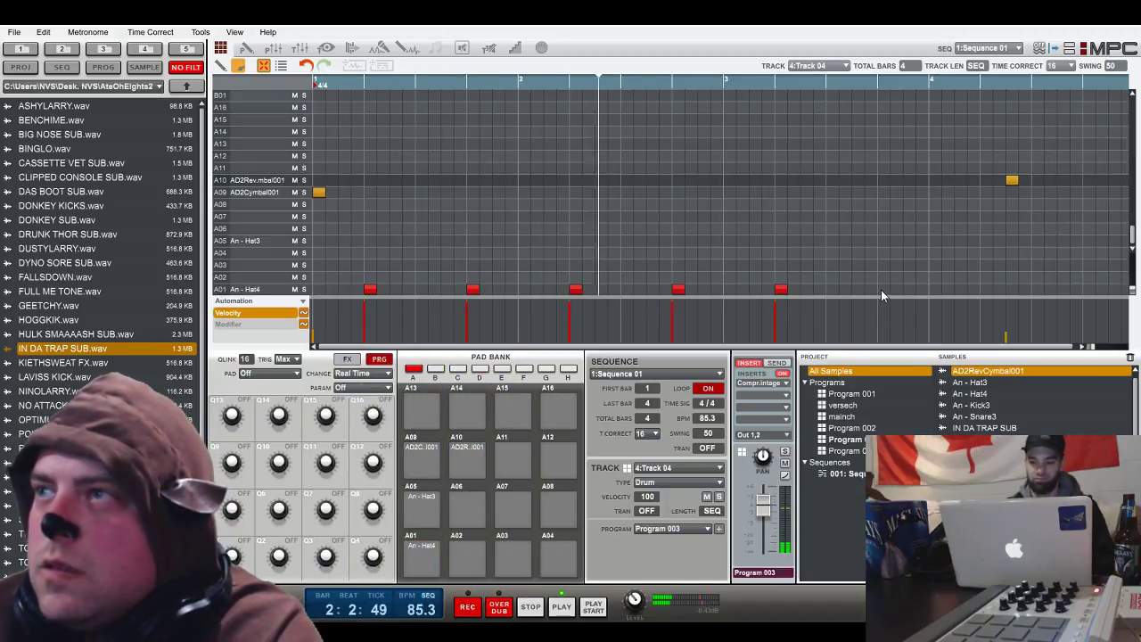
pyautogui.click(984, 289)
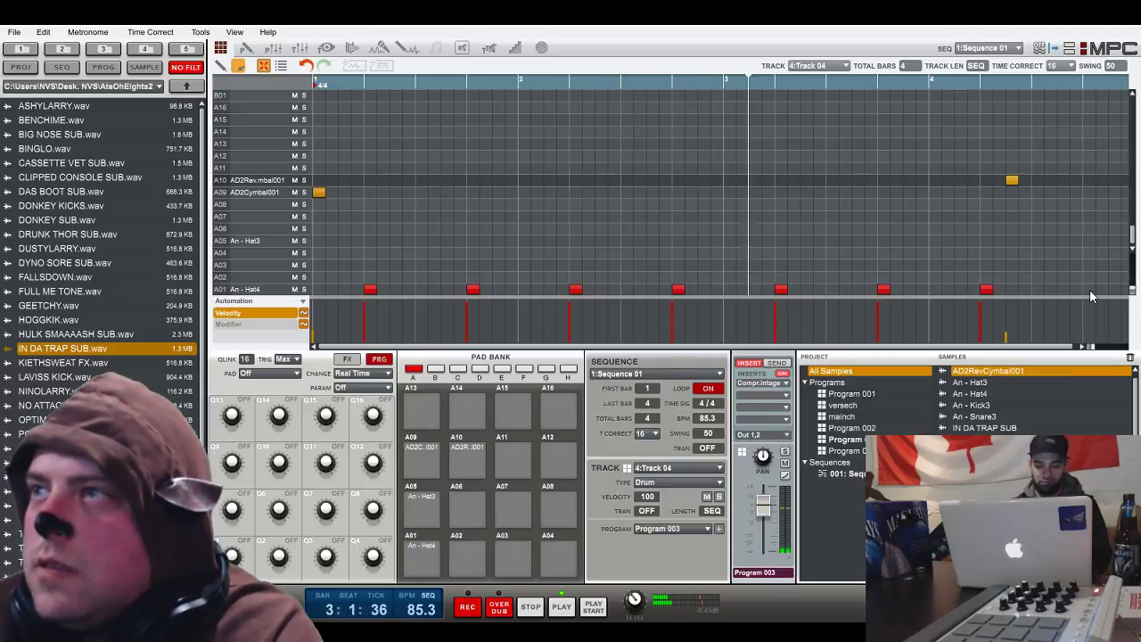
pyautogui.click(1089, 288)
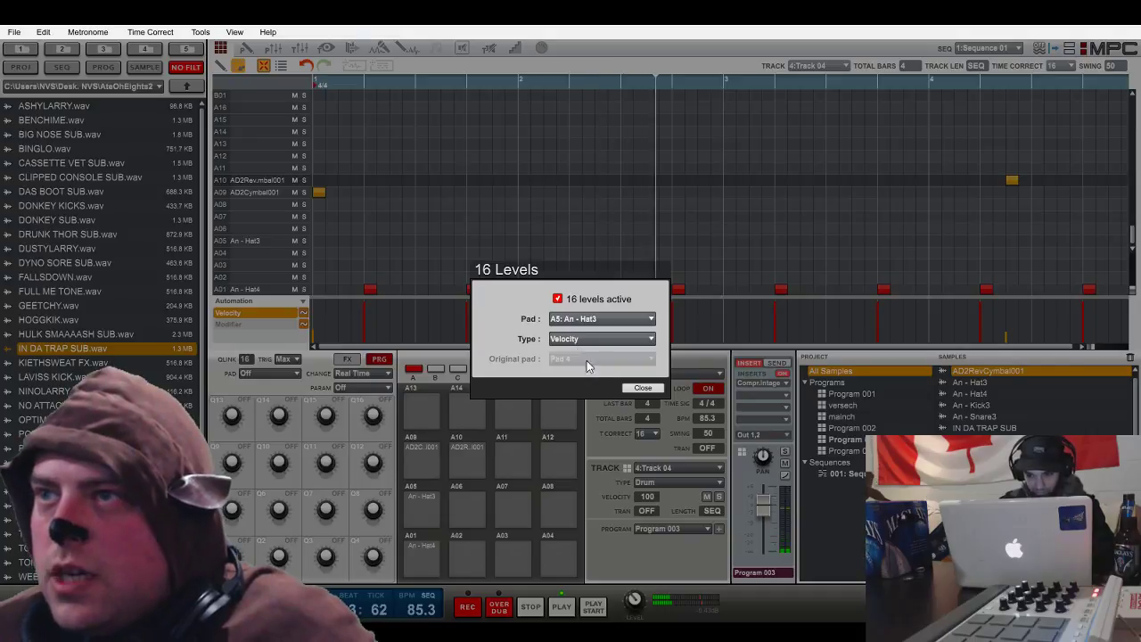
# - Record An - Hat3 hits on every eighth note of all four bars in track 4 and lower the An - Hat3 and An - Hat4 velocities
pyautogui.click(642, 387)
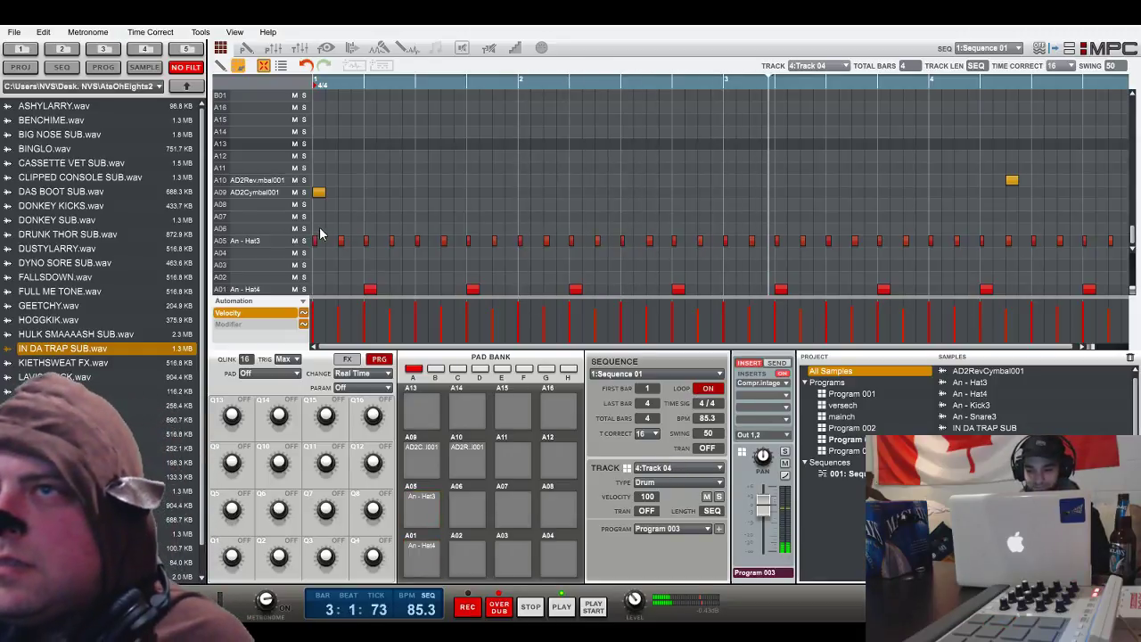
pyautogui.moveTo(310, 234); pyautogui.dragTo(1122, 258)
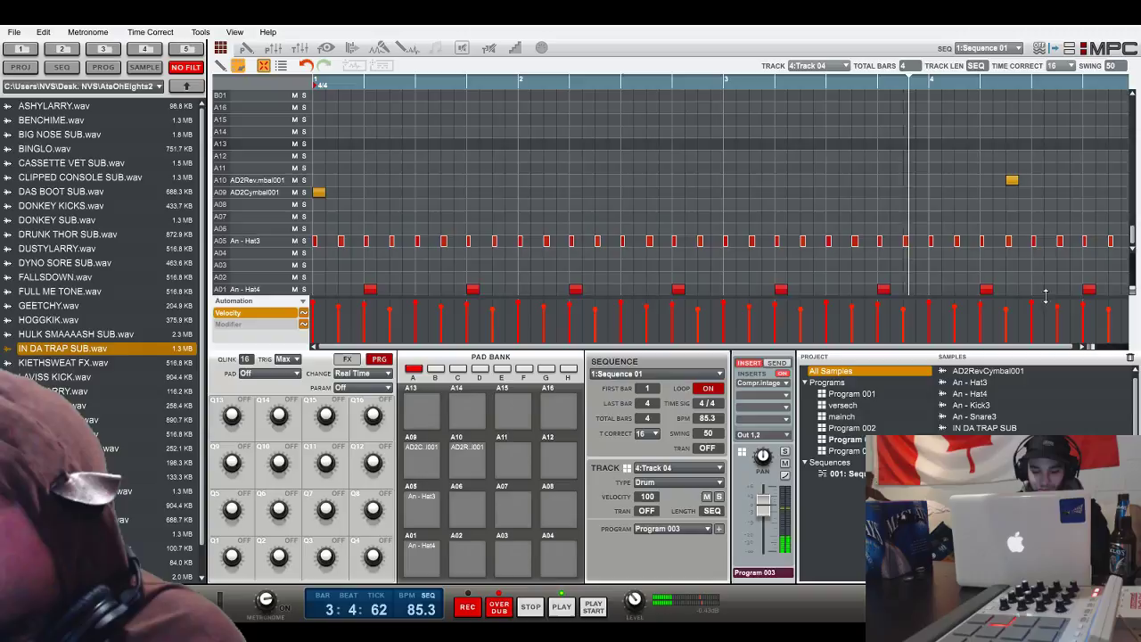
pyautogui.moveTo(1034, 306); pyautogui.dragTo(1036, 323)
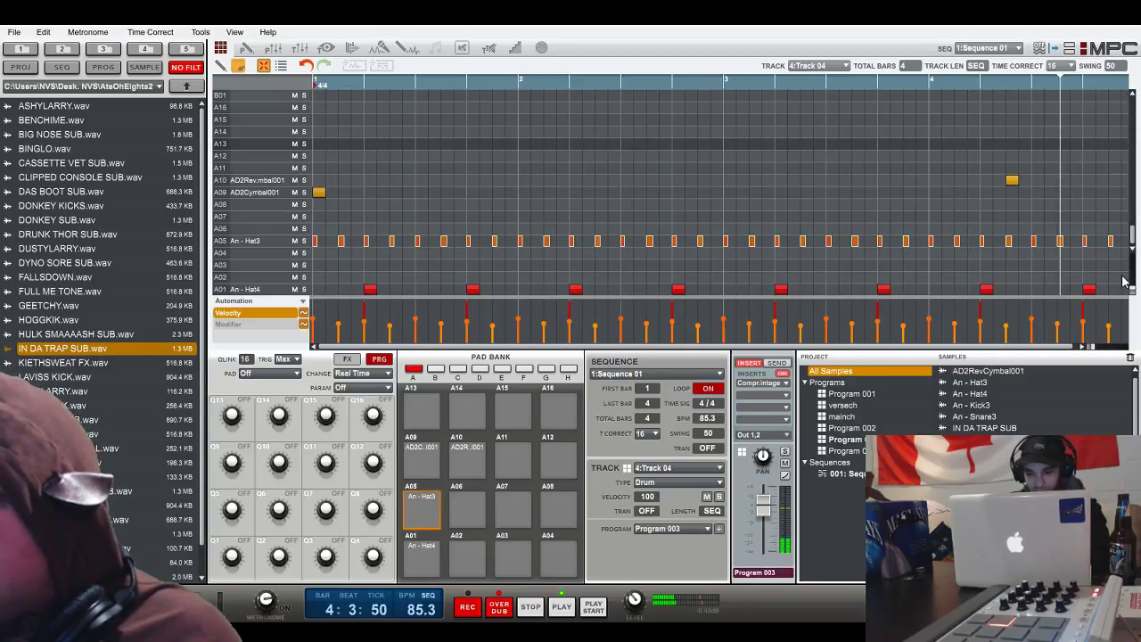
pyautogui.moveTo(1111, 276); pyautogui.dragTo(368, 319)
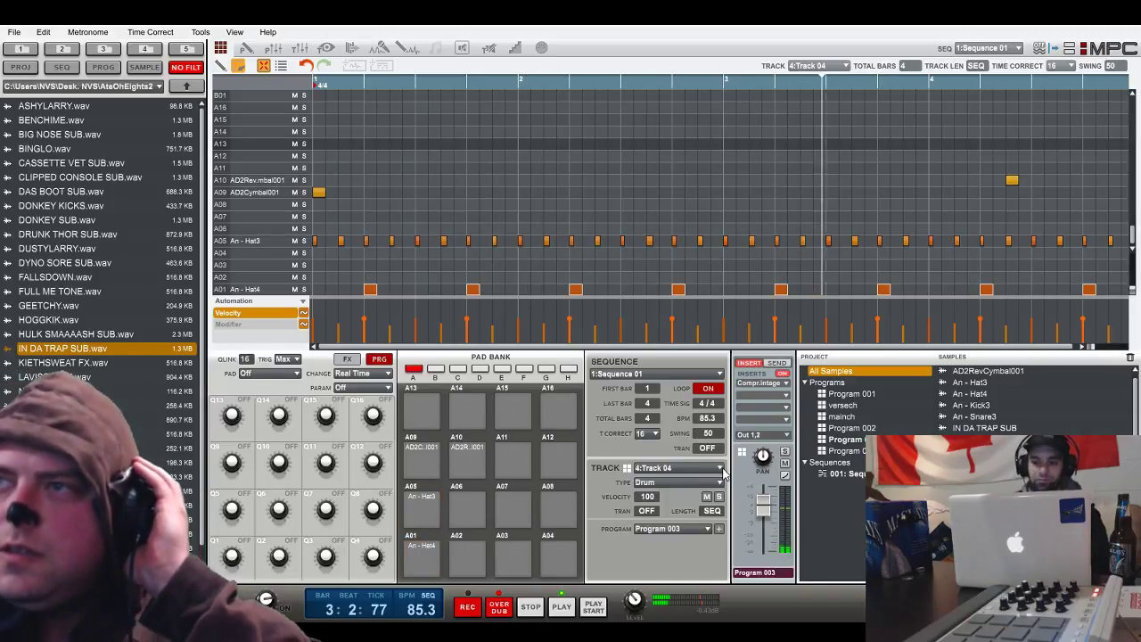
# - Mute An - Hat4, An - Hat3, AD2Cymbal001 and AD2RevCymbal001 in track 4, and An - Snare3 in track 3
pyautogui.click(294, 289)
pyautogui.click(294, 241)
pyautogui.click(295, 192)
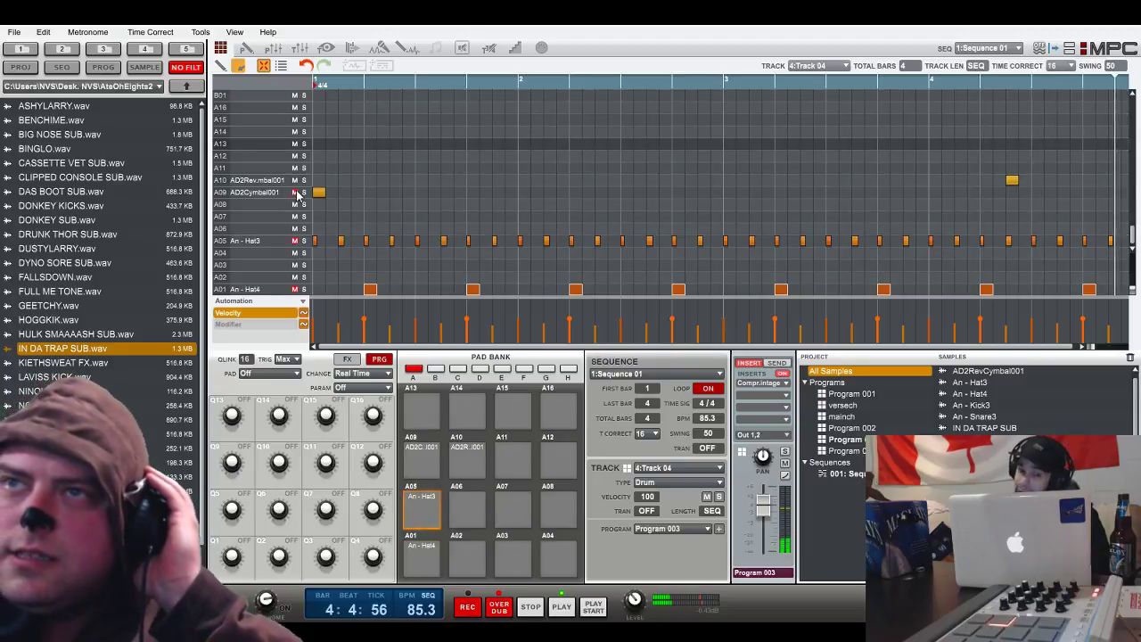
pyautogui.click(295, 180)
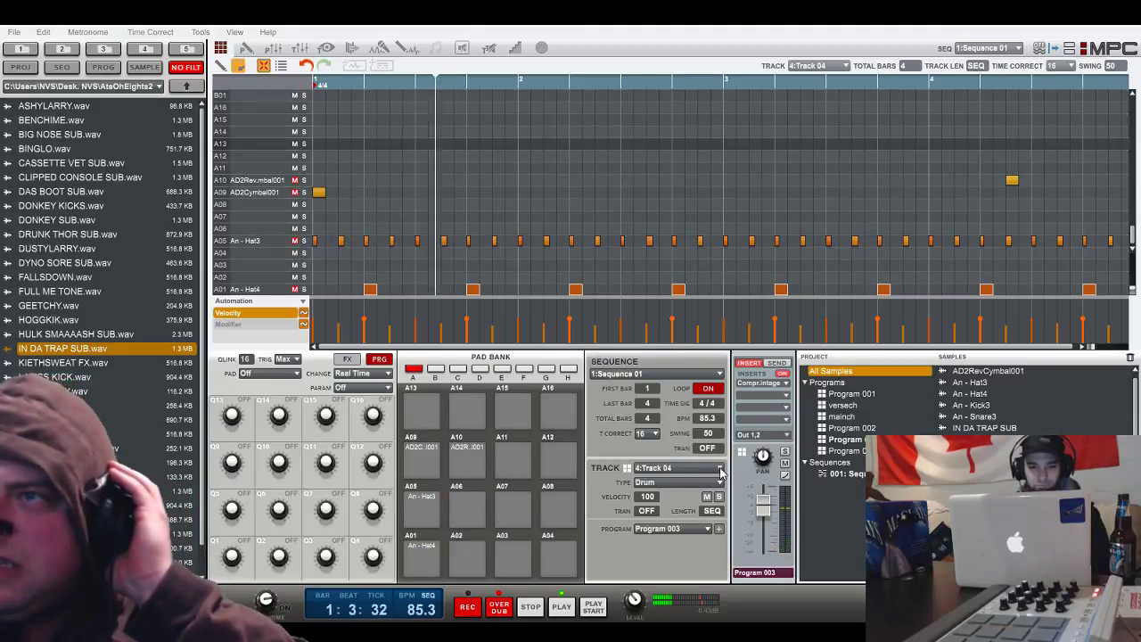
pyautogui.scroll(1, 717, 470)
pyautogui.click(295, 289)
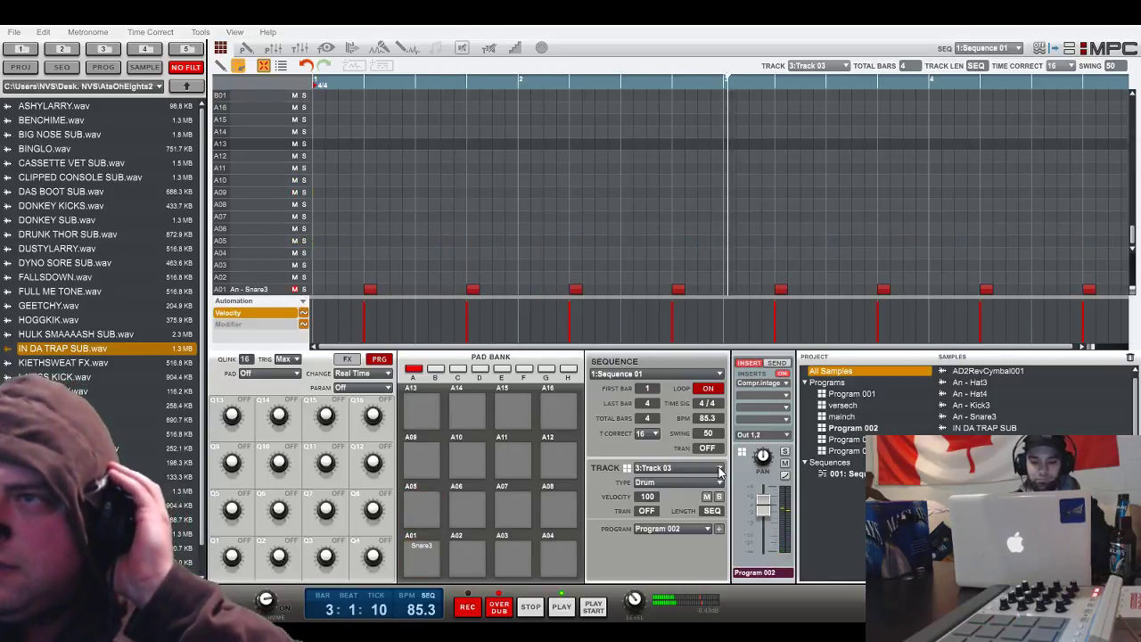
# - Switch to track 1 and lower the mainch program's level to about -7.78 dB
pyautogui.click(695, 484)
pyautogui.moveTo(762, 504); pyautogui.dragTo(762, 521)
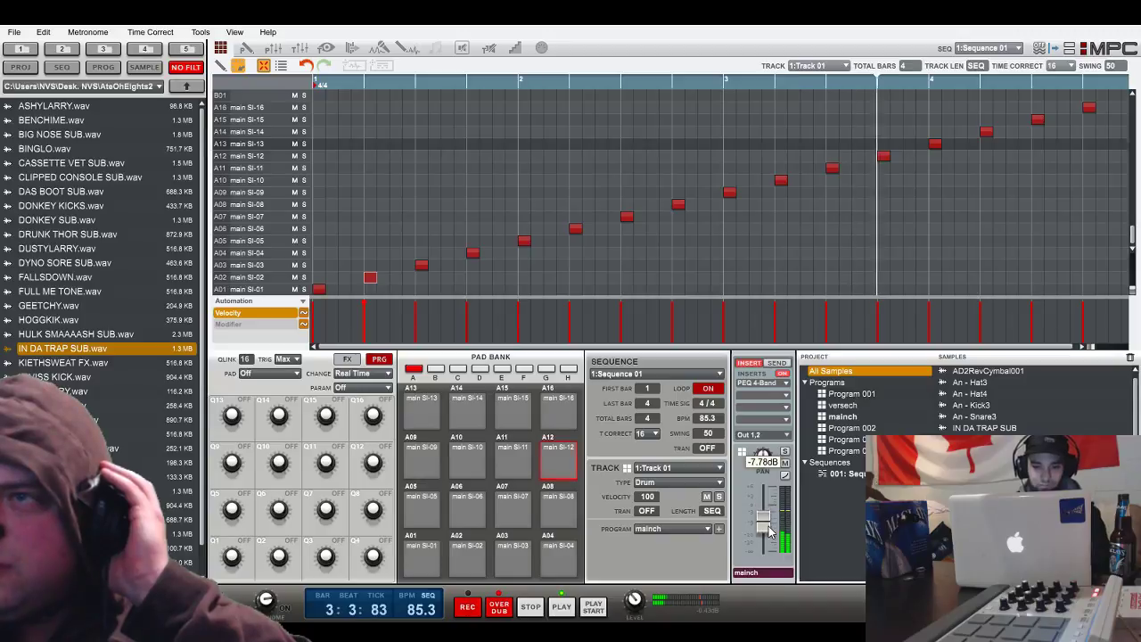
# - In track 5, set 16 Levels to Tune for the IN DA TRAP SUB pad with original pad 4, and record a four-bar sub pattern
pyautogui.click(699, 523)
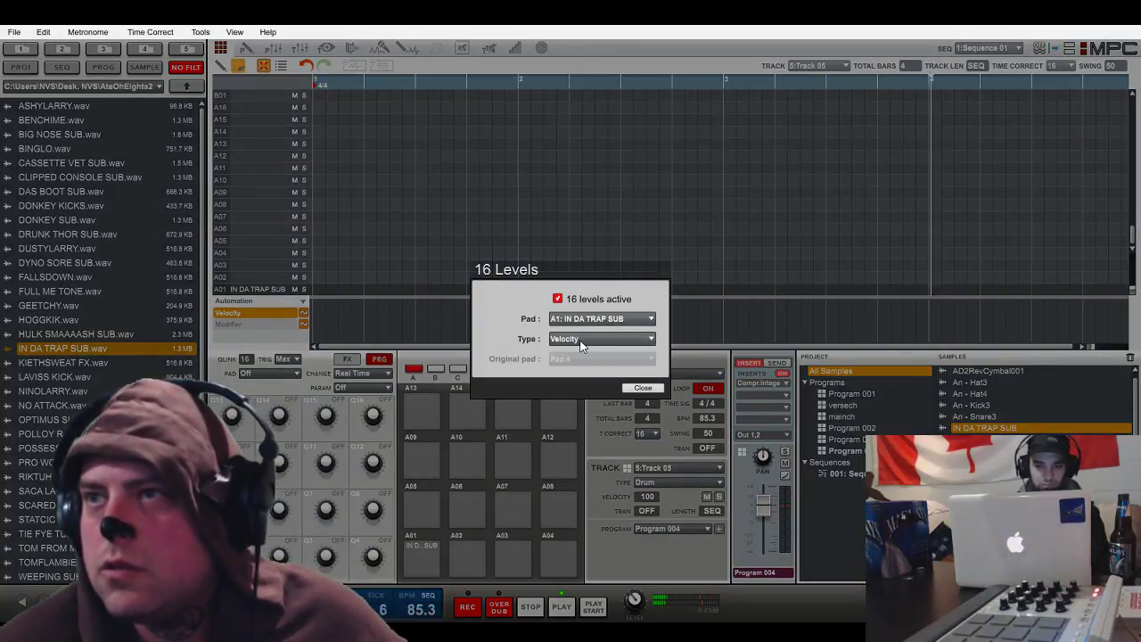
pyautogui.click(595, 367)
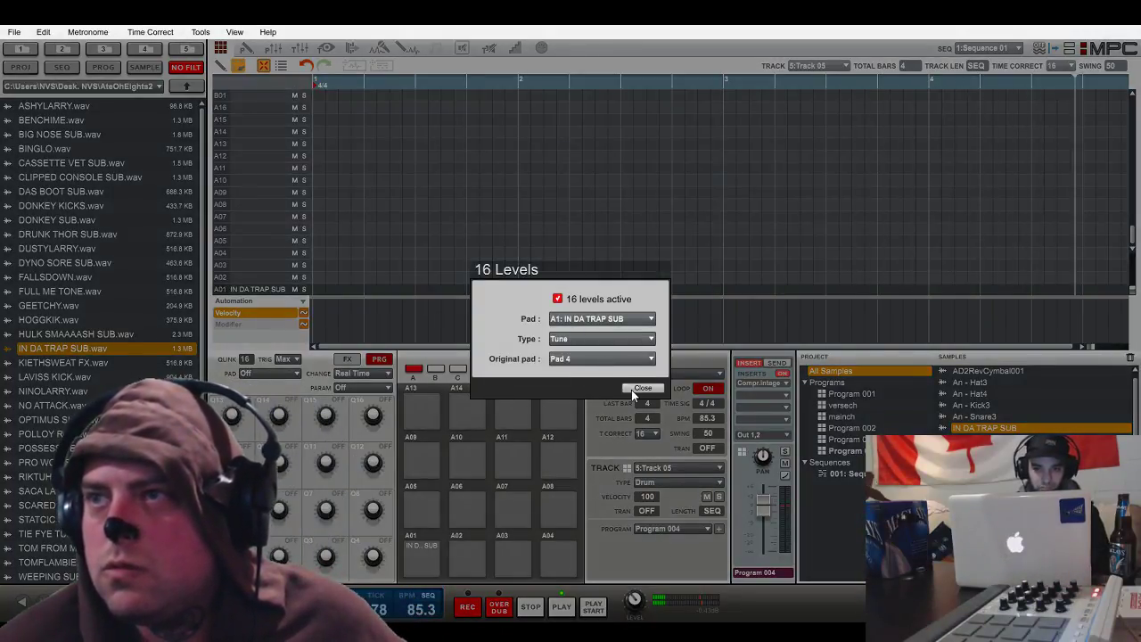
pyautogui.click(638, 388)
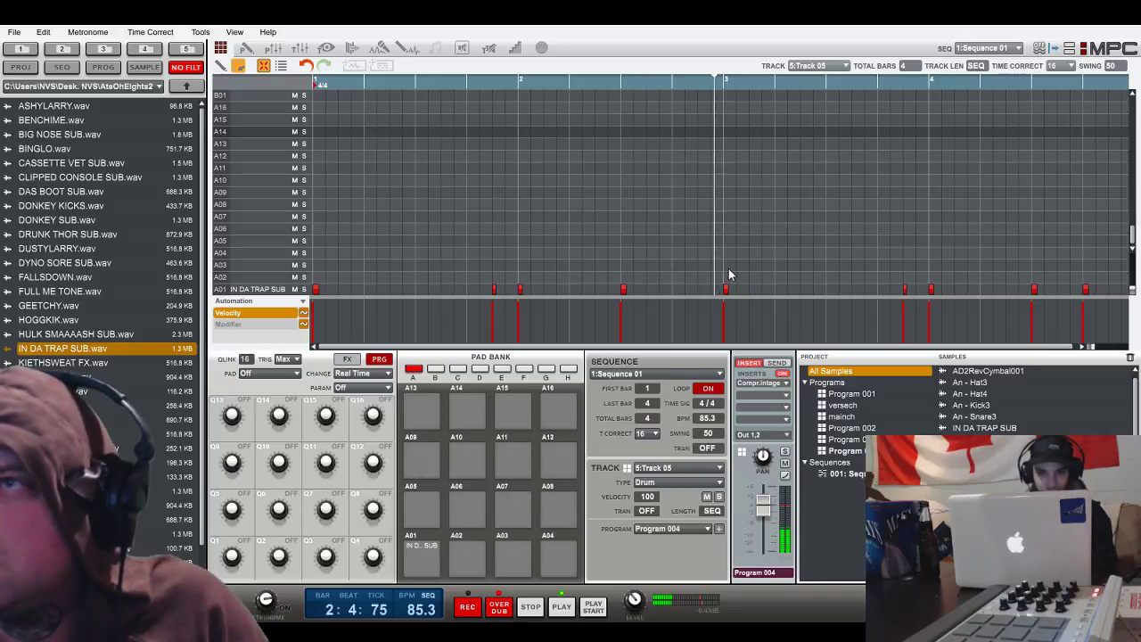
# - Lengthen the IN DA TRAP SUB hits in track 5 and replace the first hit with a longer one at the start of bar 1
pyautogui.press('Delete')
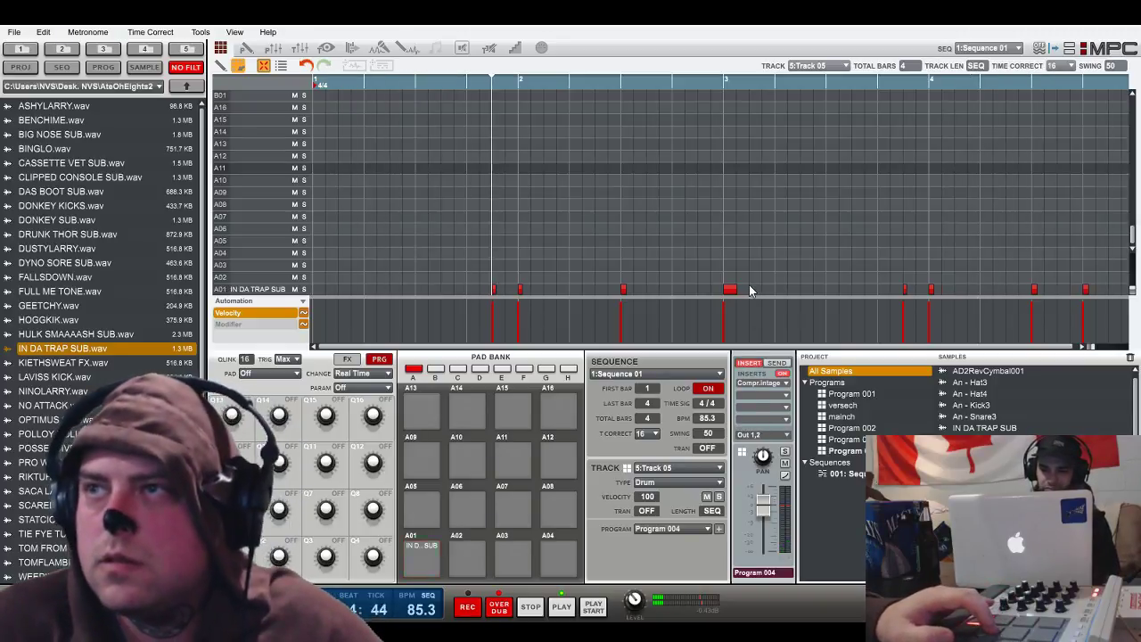
pyautogui.press('Delete')
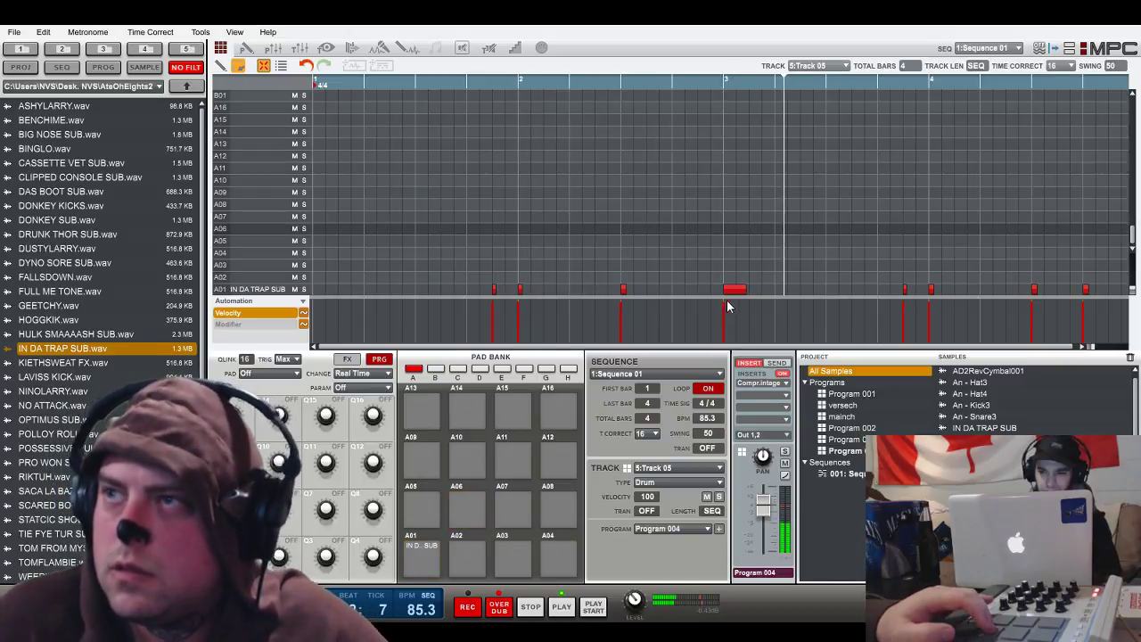
pyautogui.moveTo(725, 290); pyautogui.dragTo(746, 290)
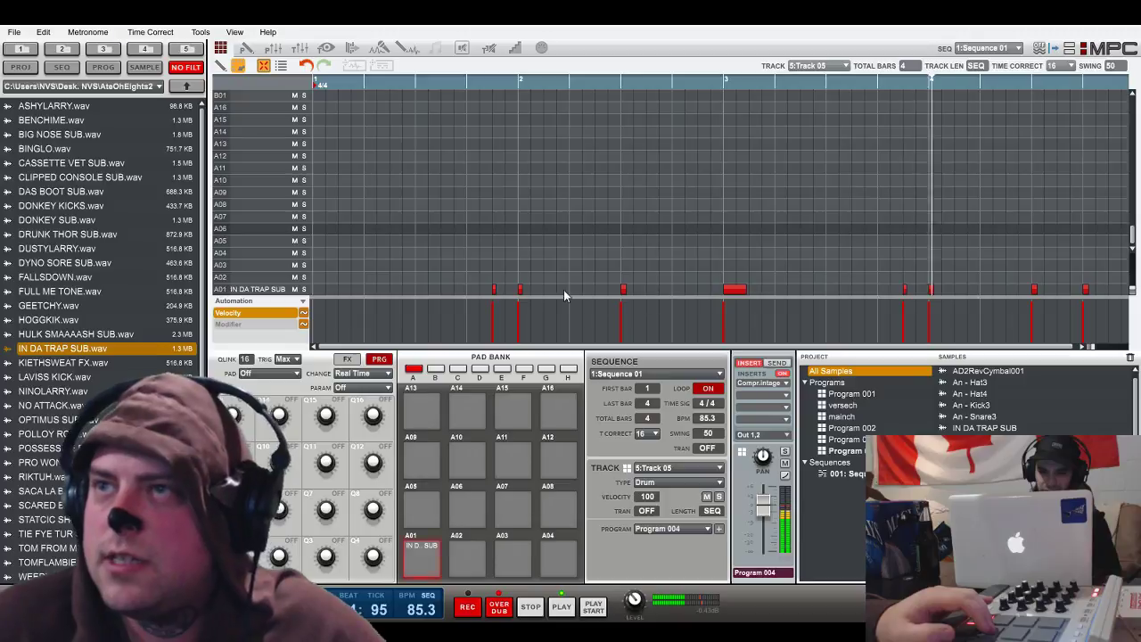
pyautogui.moveTo(473, 270); pyautogui.dragTo(645, 299)
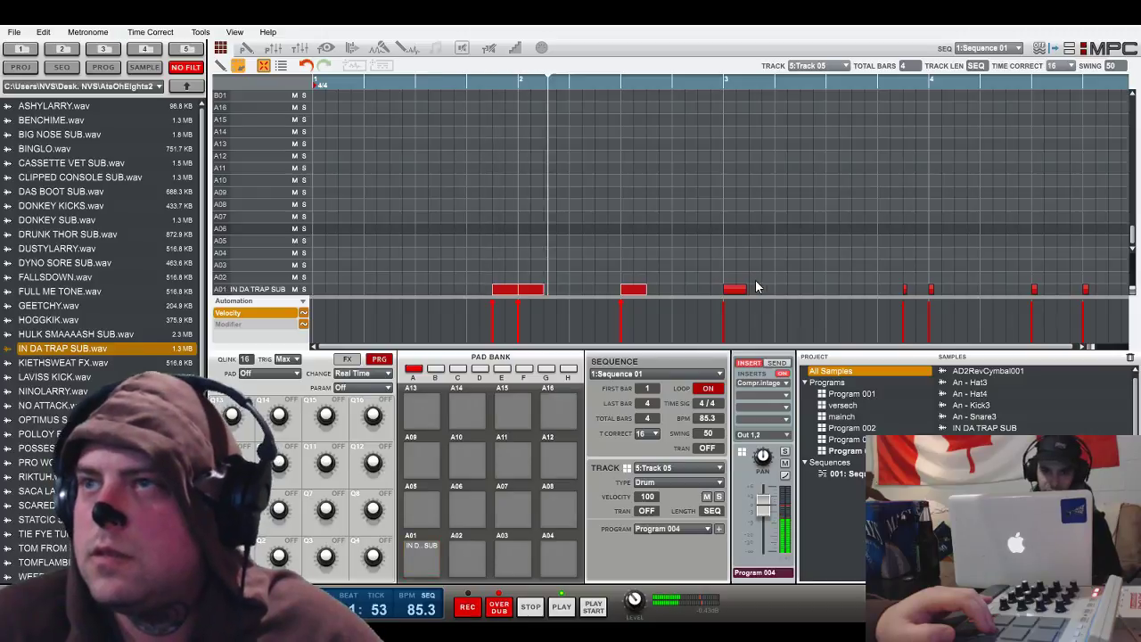
pyautogui.moveTo(848, 279); pyautogui.dragTo(1113, 292)
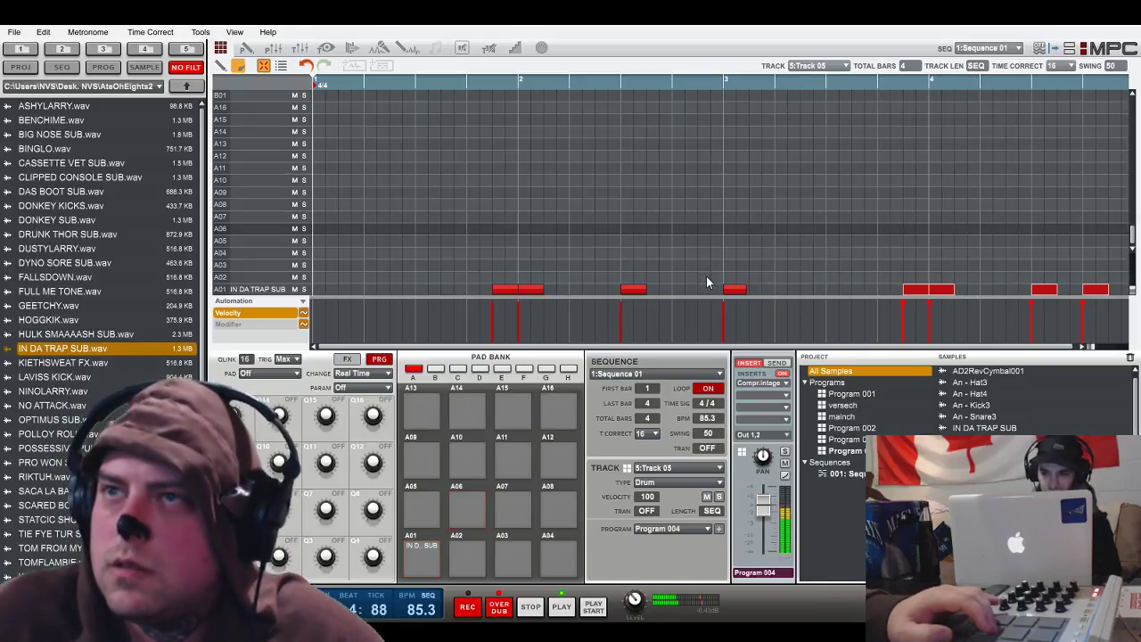
pyautogui.moveTo(346, 300)
pyautogui.moveTo(346, 300); pyautogui.dragTo(347, 298)
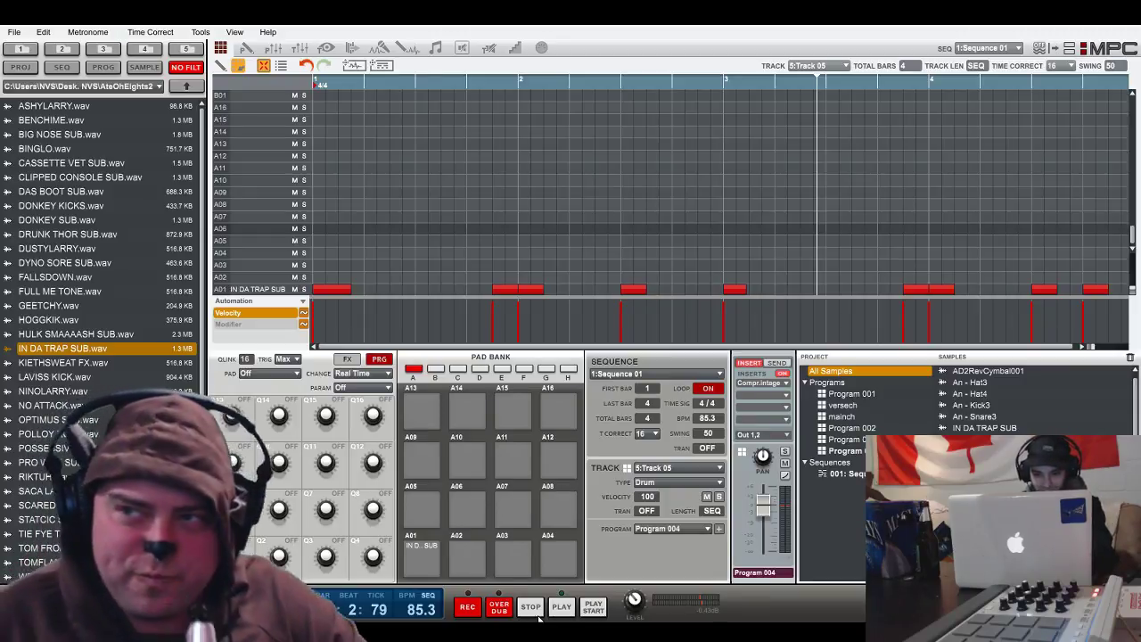
# - Play the sequence and remove the vintage compressor from the sub program's insert effects
pyautogui.click(560, 607)
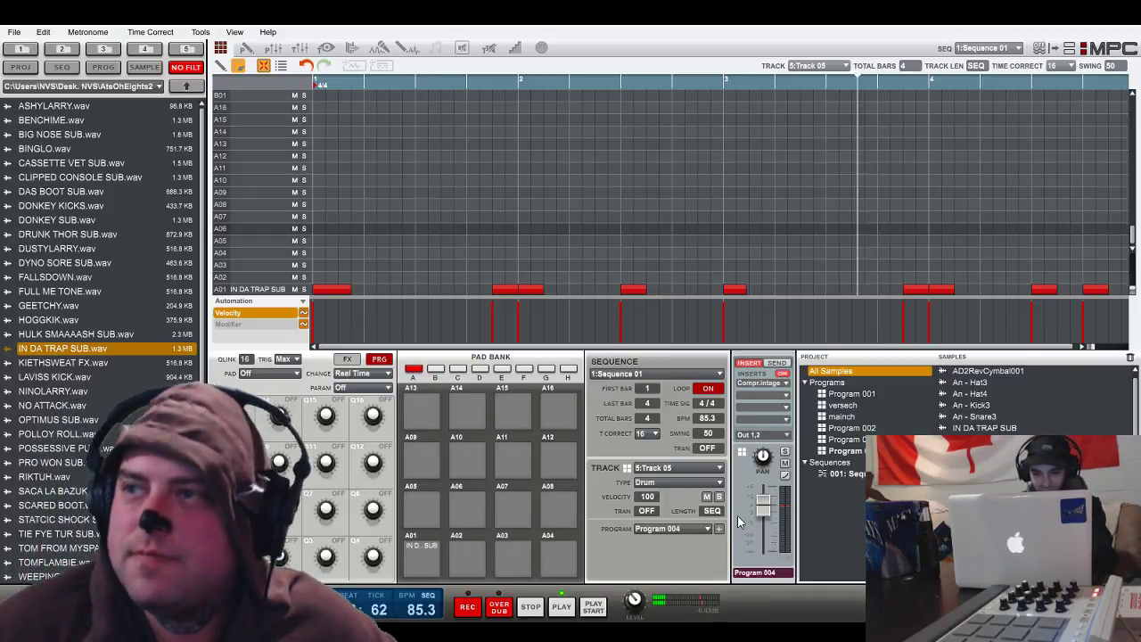
pyautogui.click(776, 363)
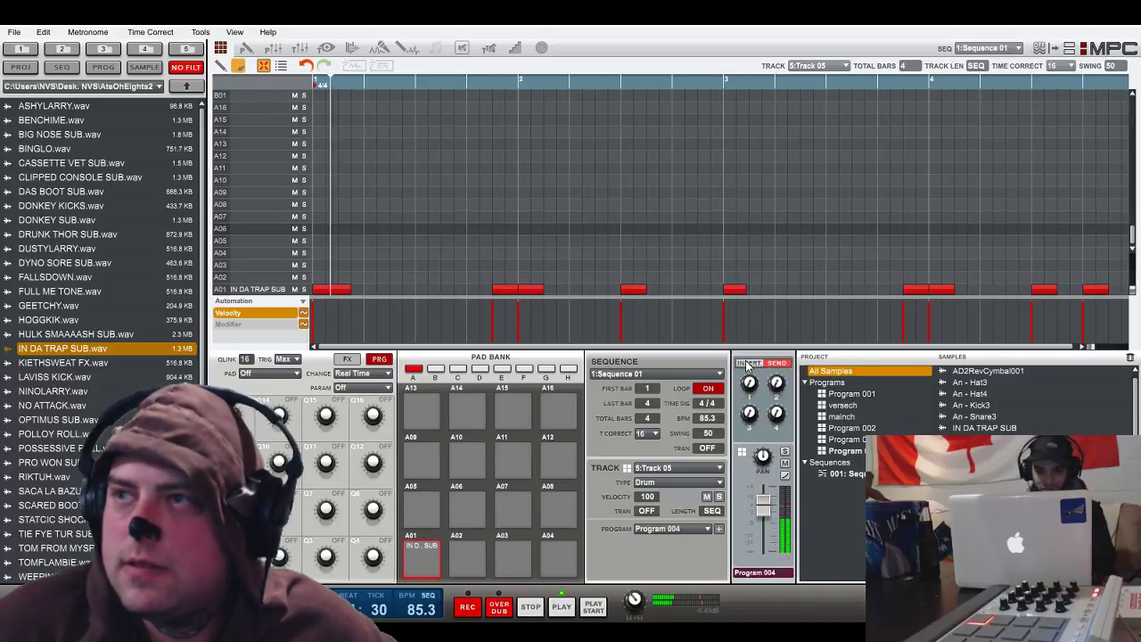
pyautogui.click(748, 363)
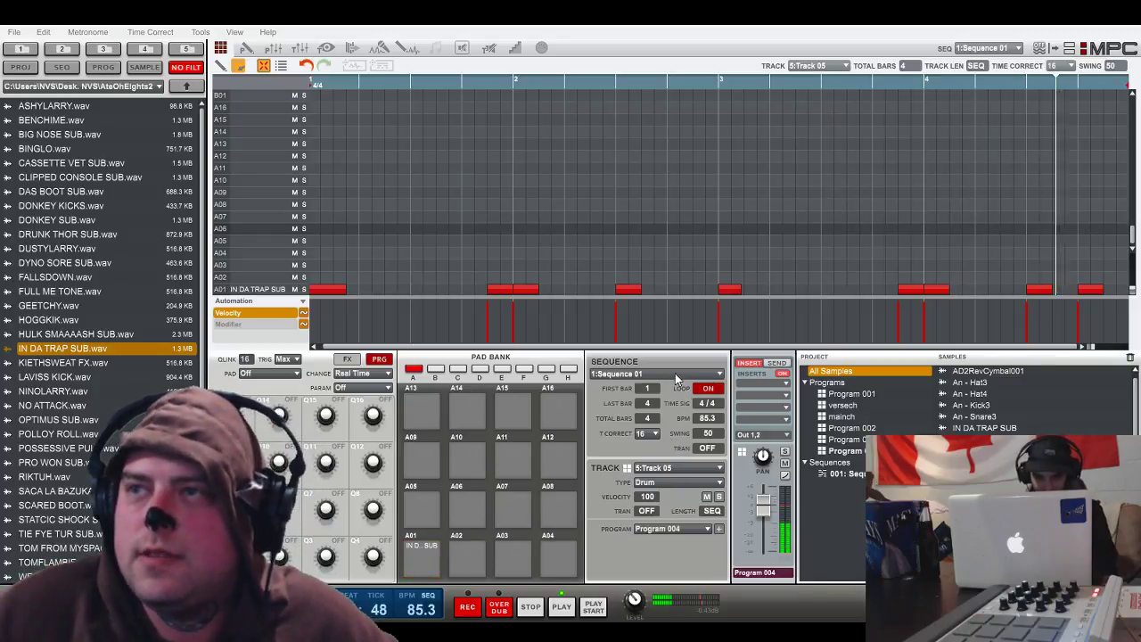
# - Switch to track 1 and raise the mainch program's level to 0.00 dB
pyautogui.click(718, 468)
pyautogui.click(683, 484)
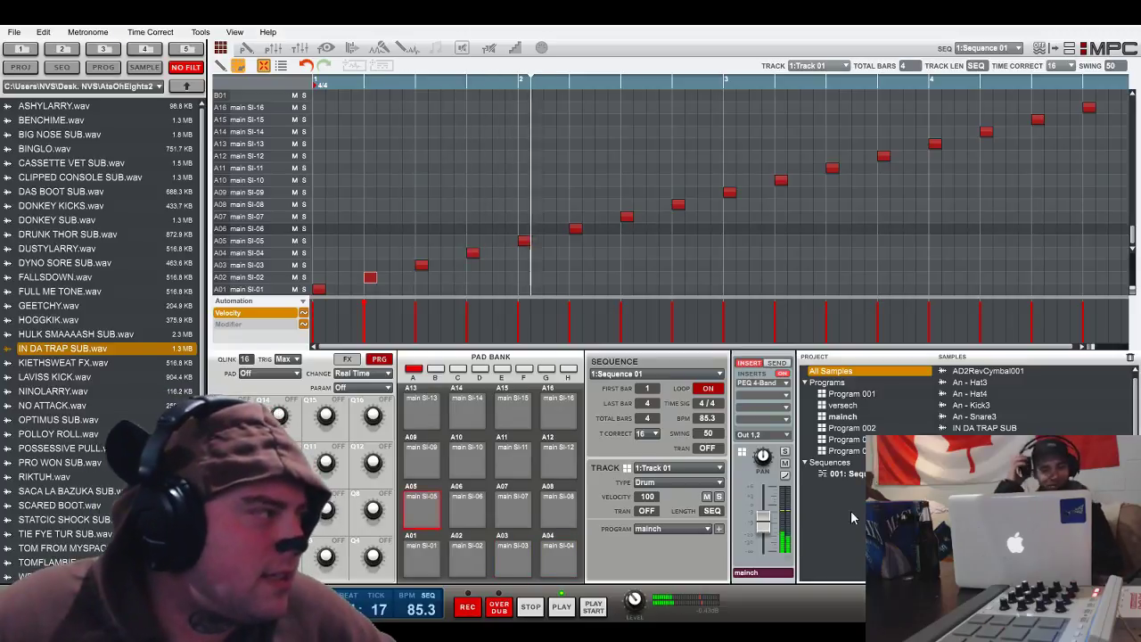
pyautogui.moveTo(766, 524); pyautogui.dragTo(768, 518)
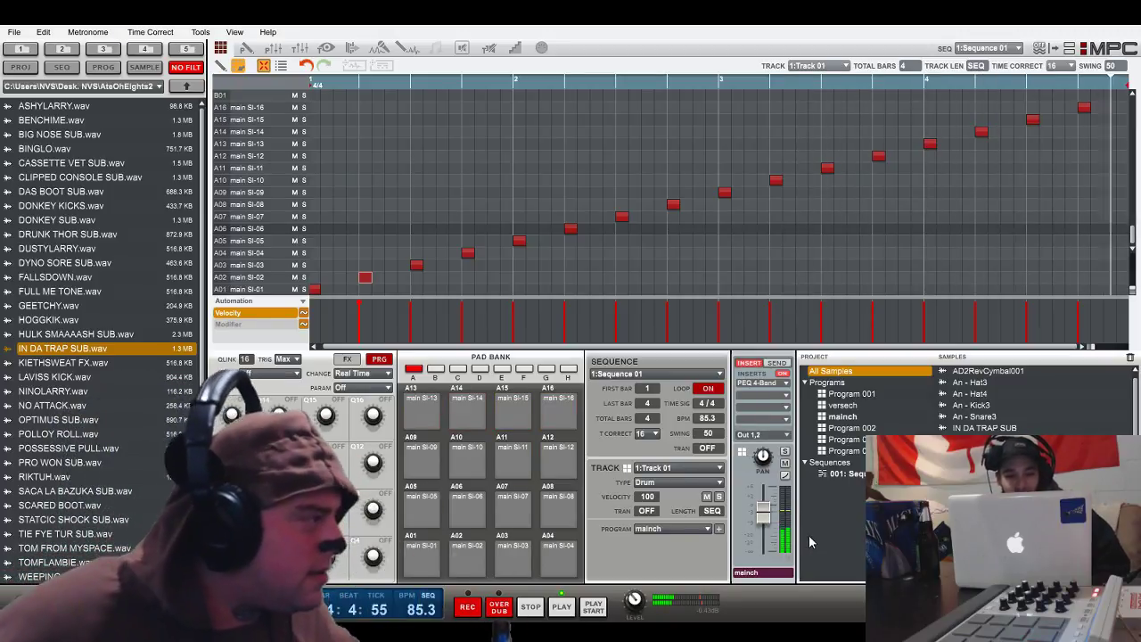
pyautogui.moveTo(771, 524); pyautogui.dragTo(771, 515)
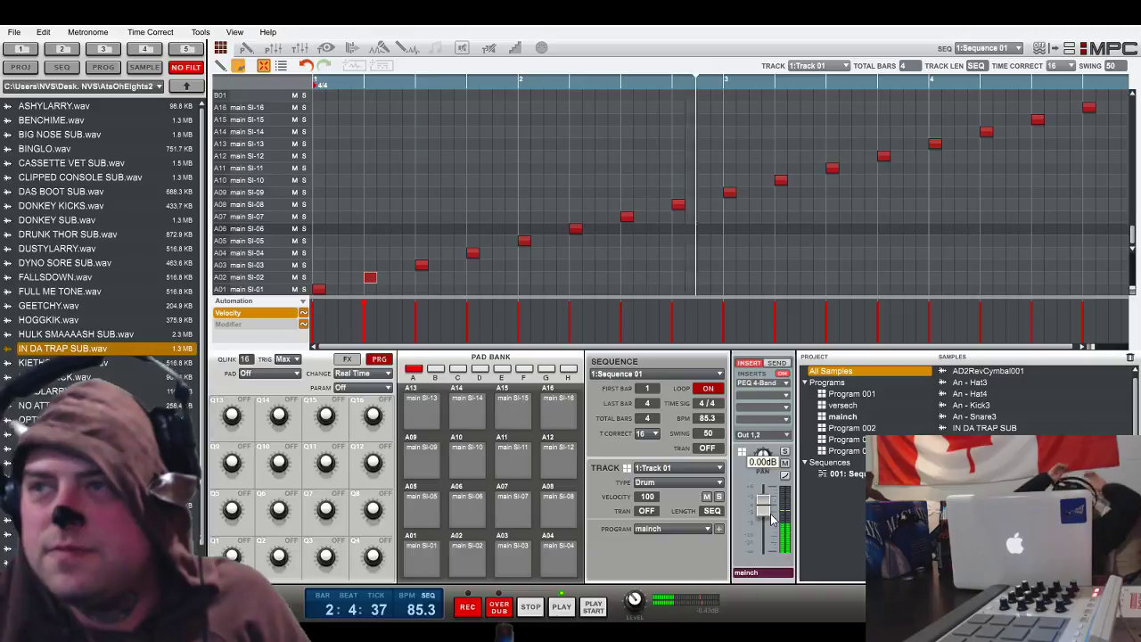
# - Unmute An - Snare3 in track 3 and the hat and cymbal pads in track 4 to hear the full beat
pyautogui.click(720, 469)
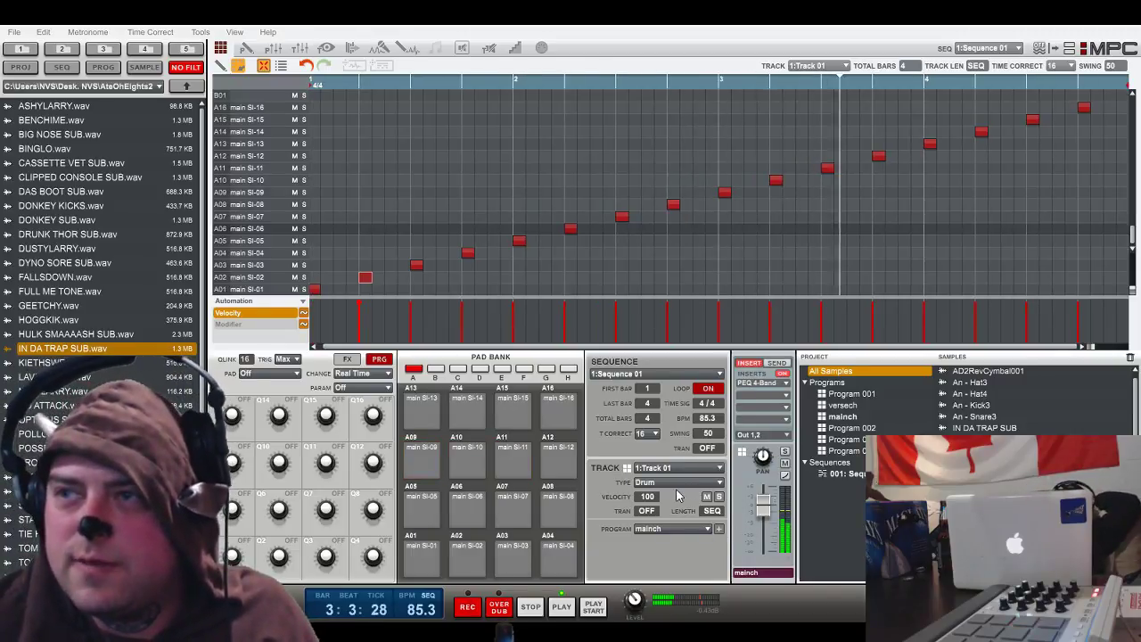
pyautogui.click(677, 494)
pyautogui.click(719, 469)
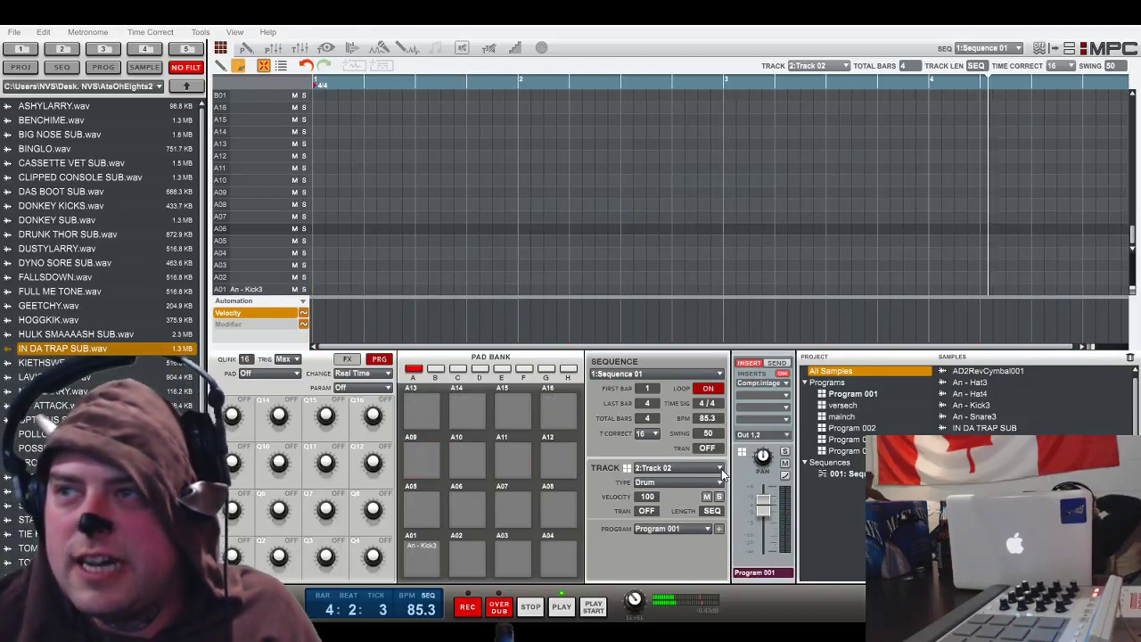
pyautogui.click(690, 502)
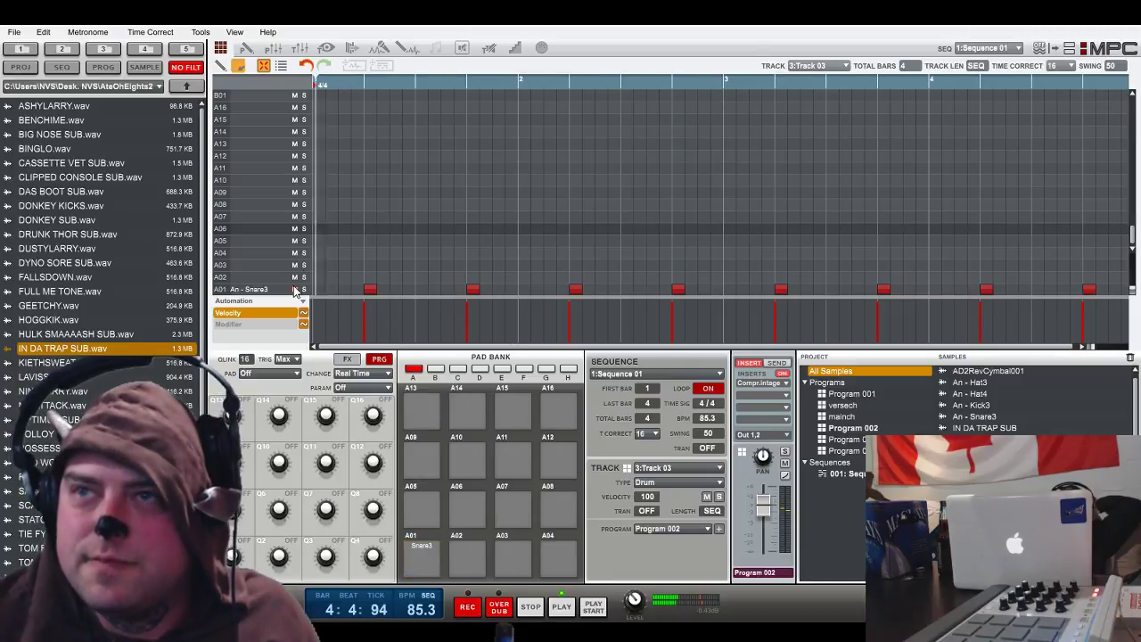
pyautogui.click(719, 469)
pyautogui.click(698, 513)
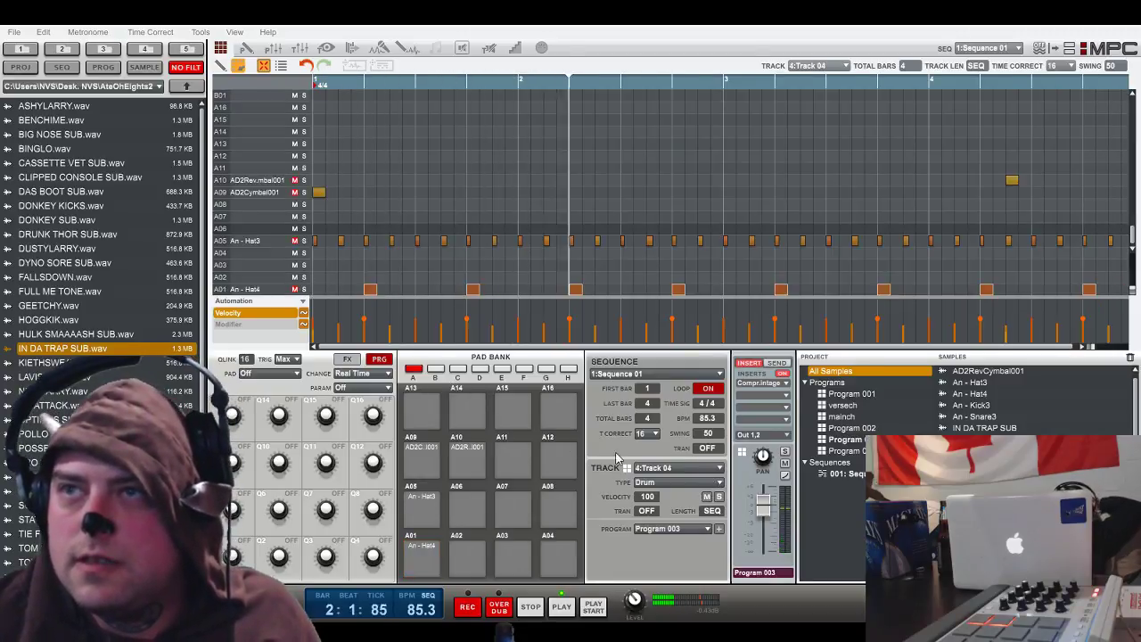
pyautogui.click(295, 289)
pyautogui.click(295, 240)
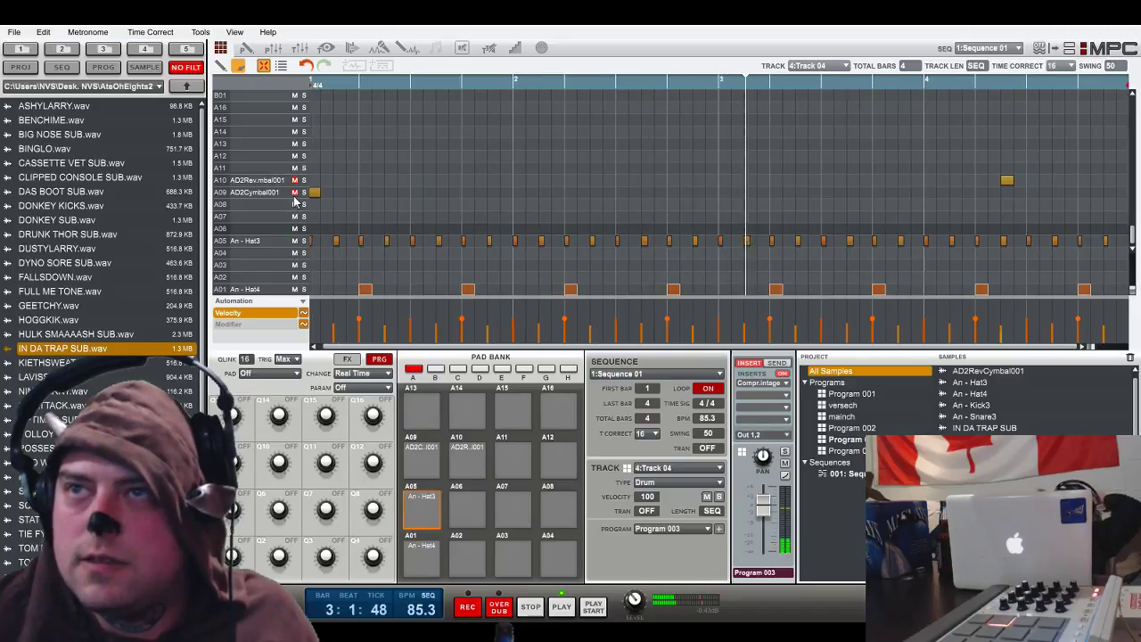
pyautogui.click(294, 191)
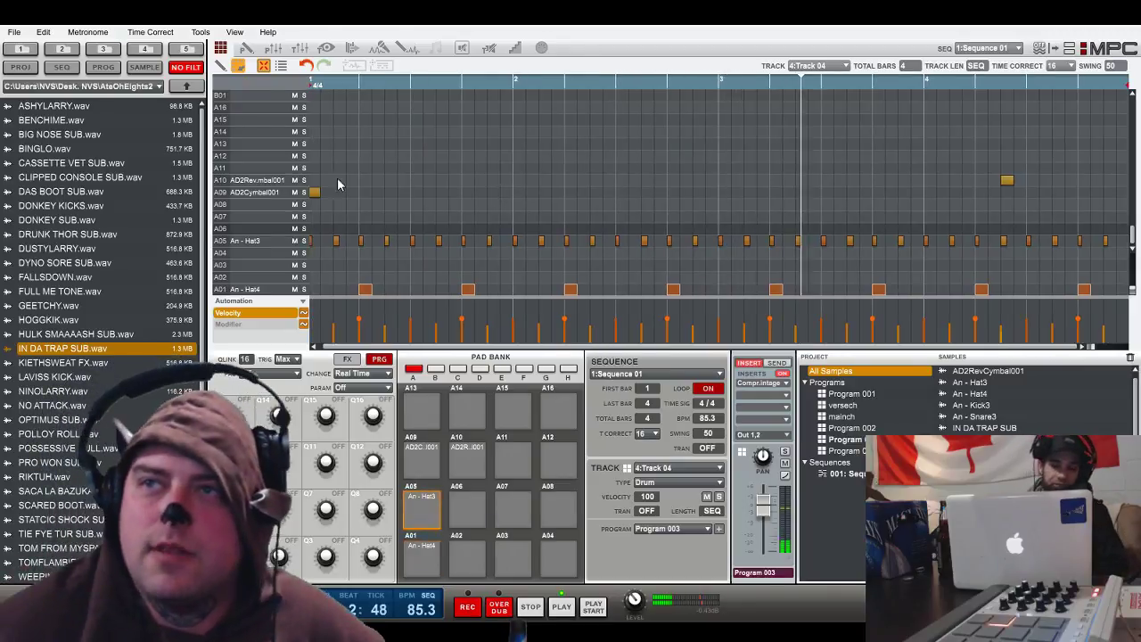
# - Mute both cymbals and both hats in track 4 again, along with An - Snare3 in track 3
pyautogui.click(294, 191)
pyautogui.click(294, 180)
pyautogui.click(294, 240)
pyautogui.click(294, 288)
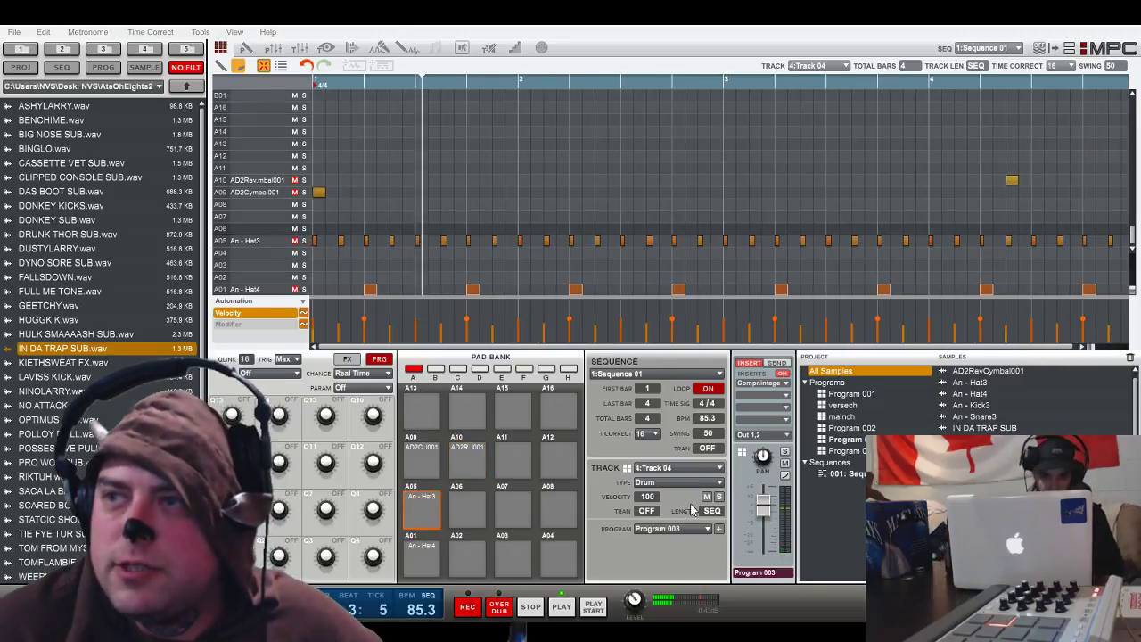
pyautogui.press('Up')
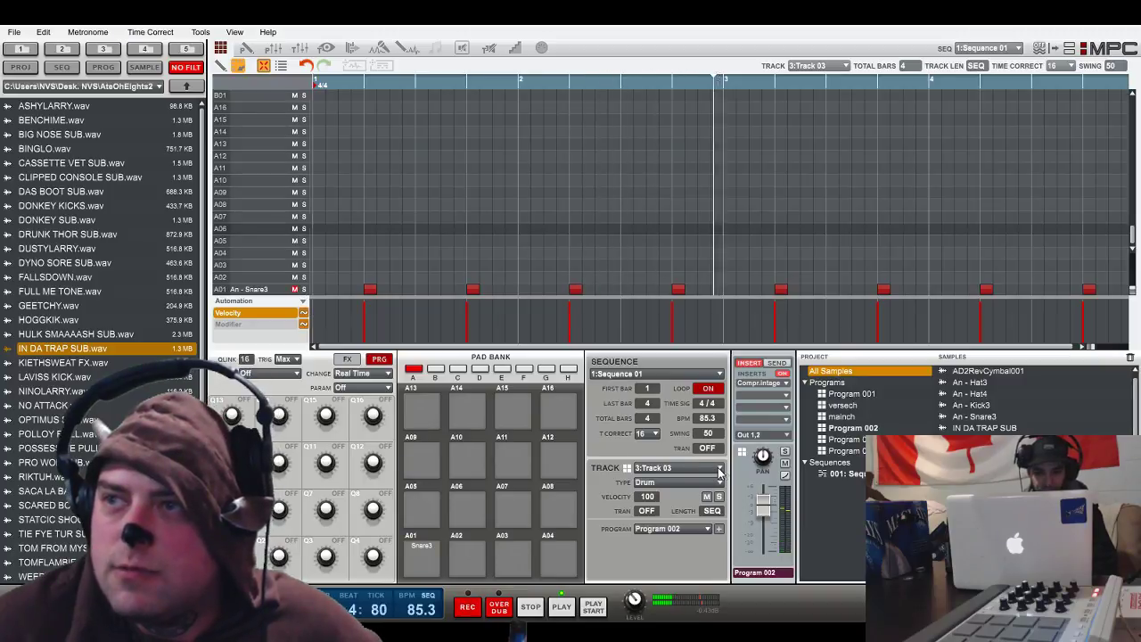
# - On track 2, set the swing to 63 and discard the recorded An - Kick3 take
pyautogui.press('-')
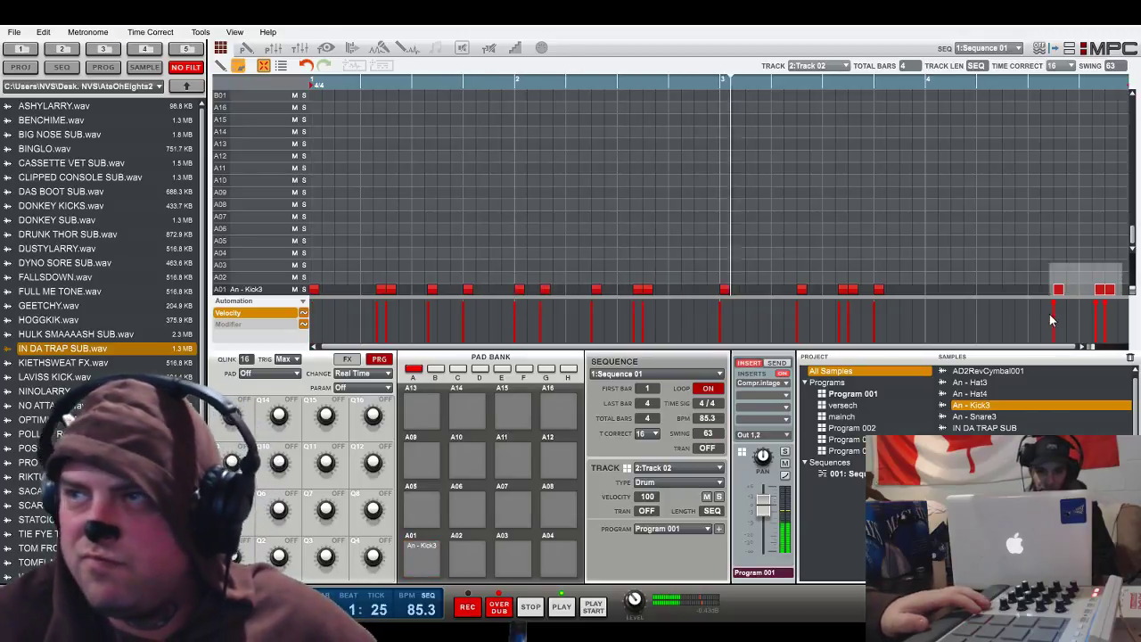
pyautogui.hotkey('ctrl', 'z')
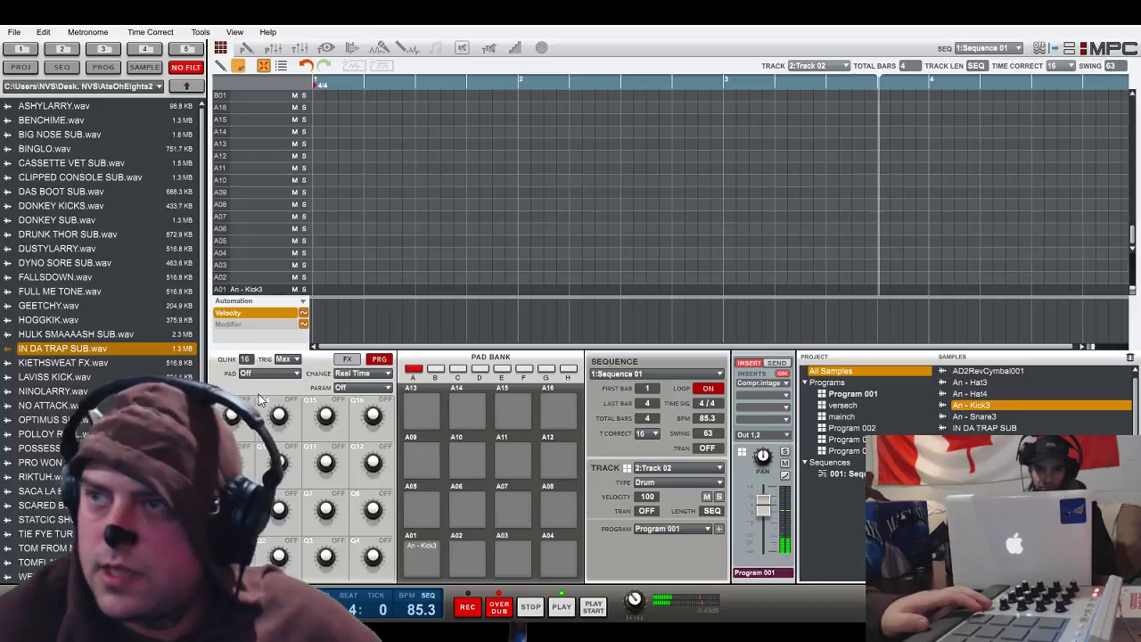
# - Raise Program 001's level, record a new four-bar An - Kick3 pattern, and delete the extra hit just after the first one
pyautogui.moveTo(765, 508); pyautogui.dragTo(765, 499)
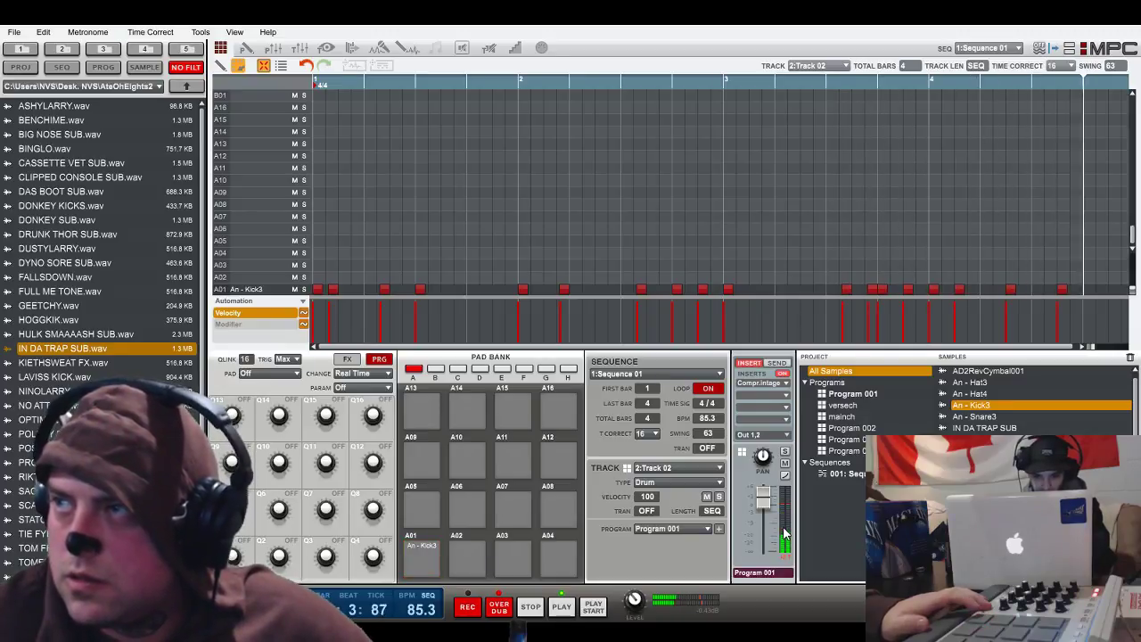
pyautogui.click(335, 289)
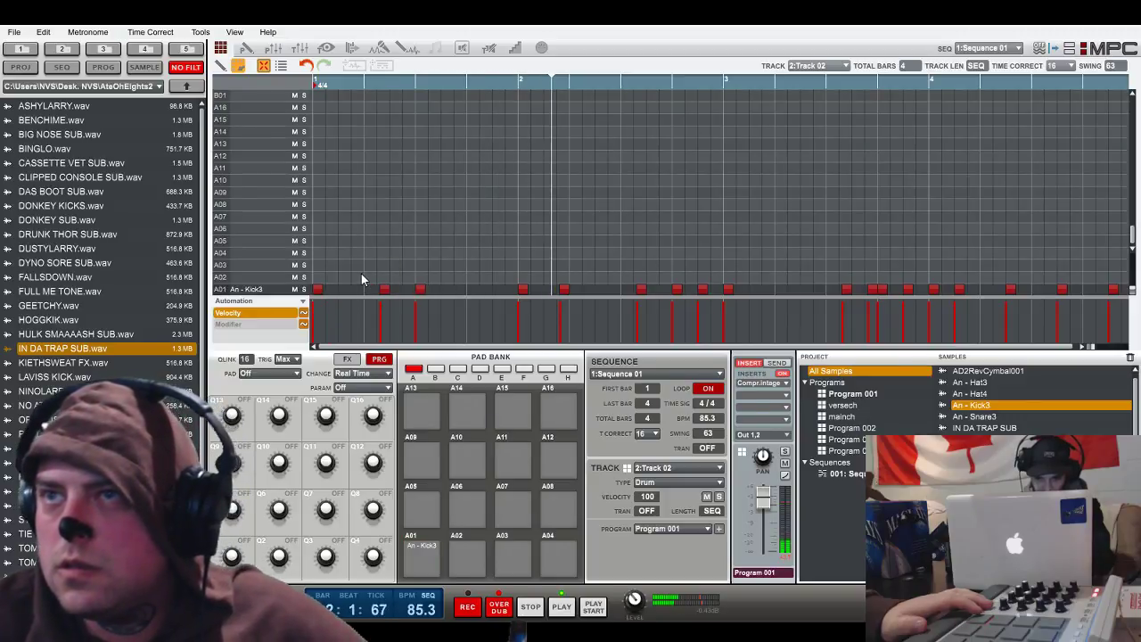
# - Delete the stray An - Kick3 hits on track 2, and clear the rest of the four-bar kick pattern
pyautogui.moveTo(600, 273); pyautogui.dragTo(677, 301)
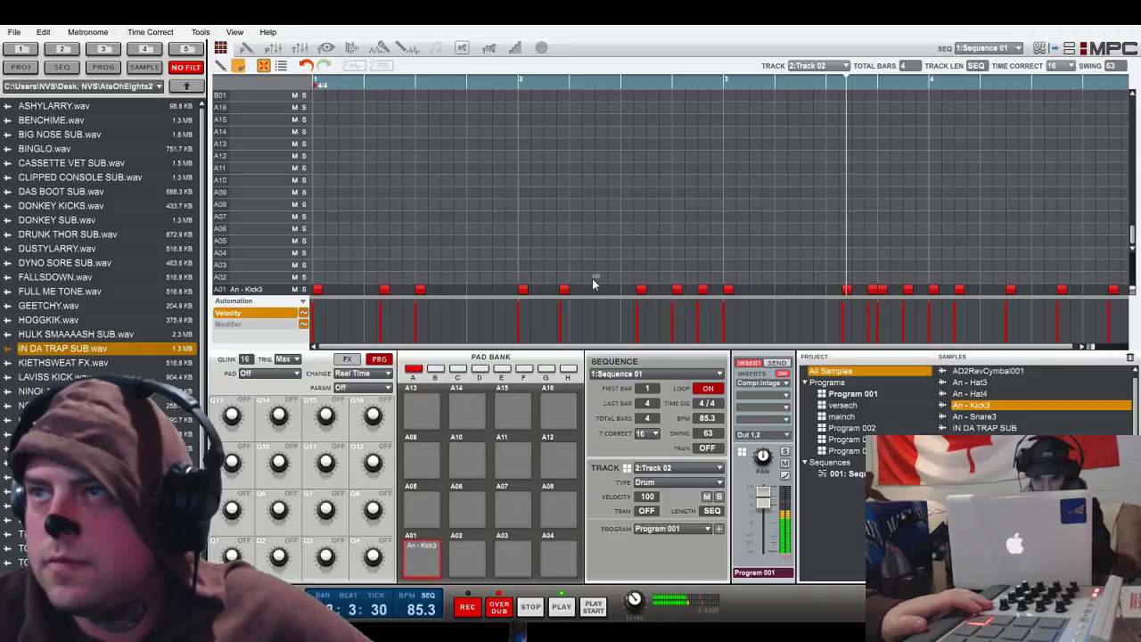
pyautogui.click(676, 289)
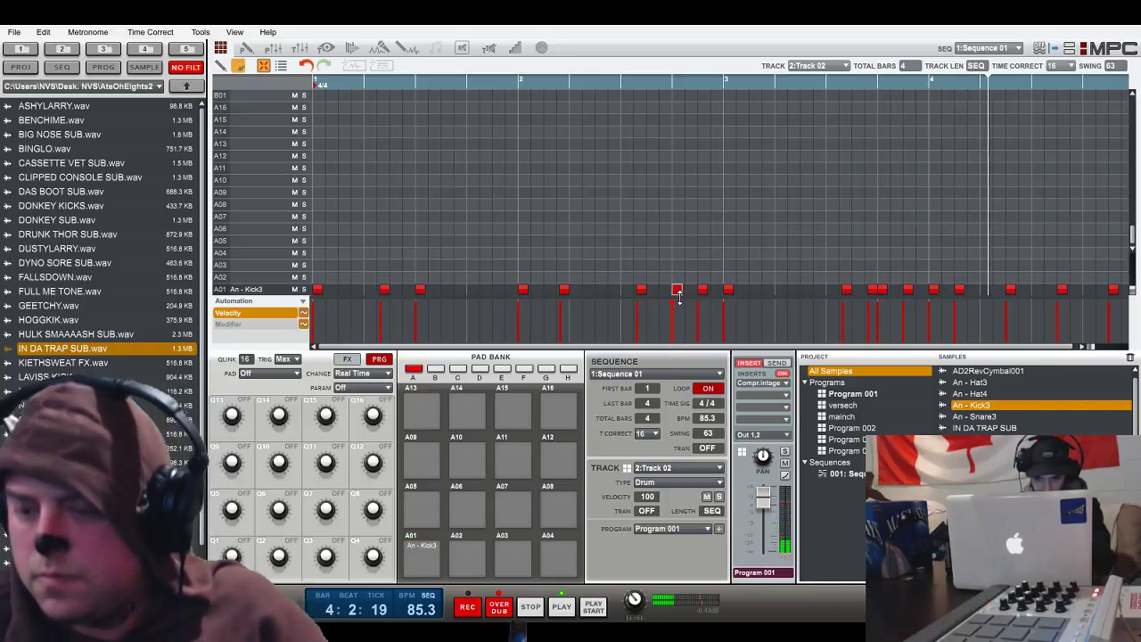
pyautogui.click(882, 289)
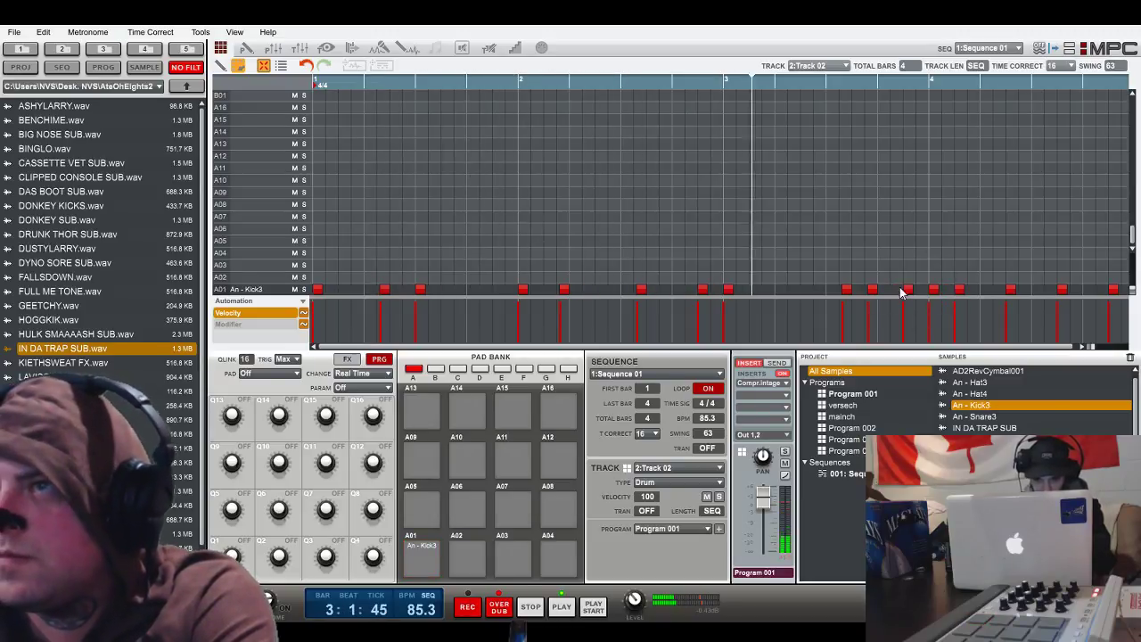
pyautogui.moveTo(1121, 284); pyautogui.dragTo(287, 356)
pyautogui.press('Delete')
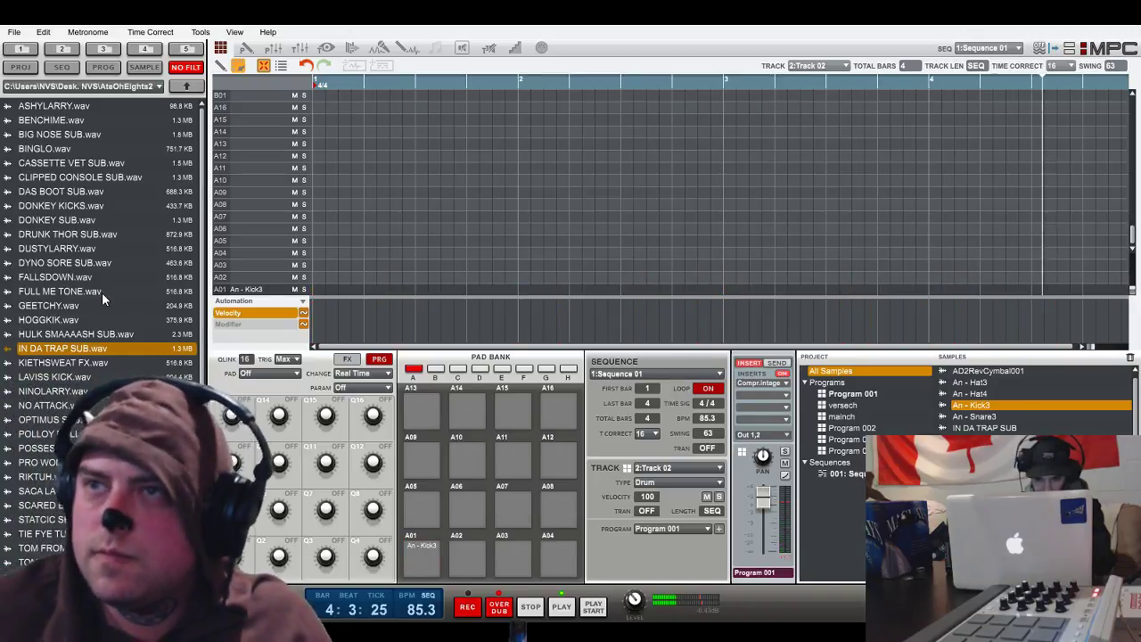
# - Place An - Kick3 hits on the downbeats of the four bars in track 2 and record the remaining kicks between them
pyautogui.click(318, 289)
pyautogui.click(524, 289)
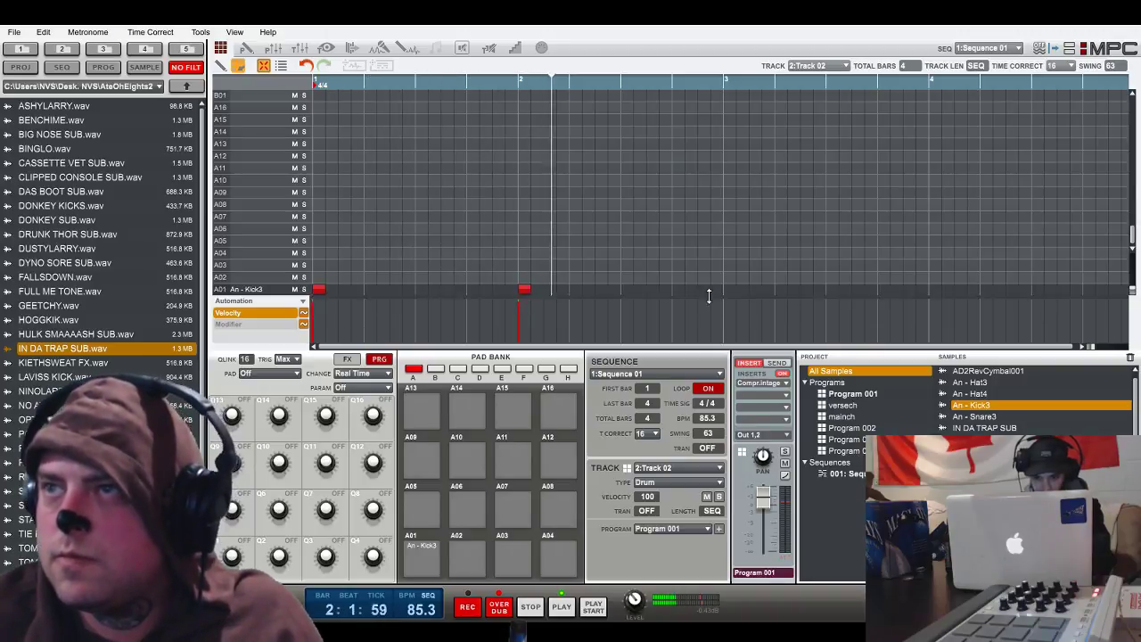
pyautogui.click(933, 291)
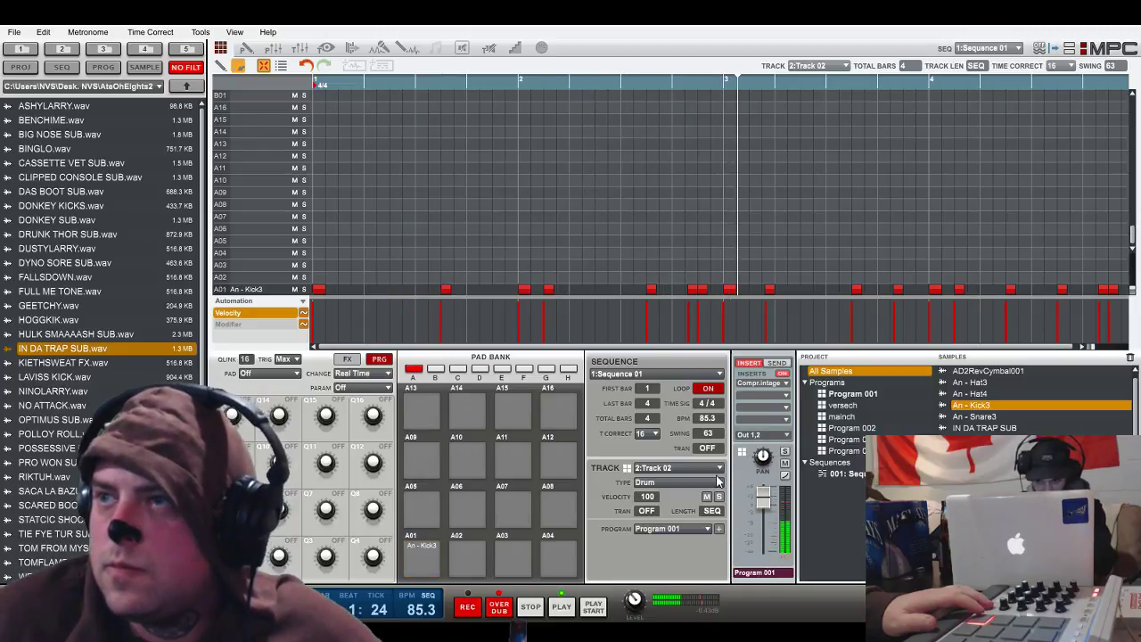
# - Lower the mainch program's level on track 1 and return to the kick on track 2
pyautogui.scroll(1, 718, 473)
pyautogui.moveTo(766, 512); pyautogui.dragTo(766, 539)
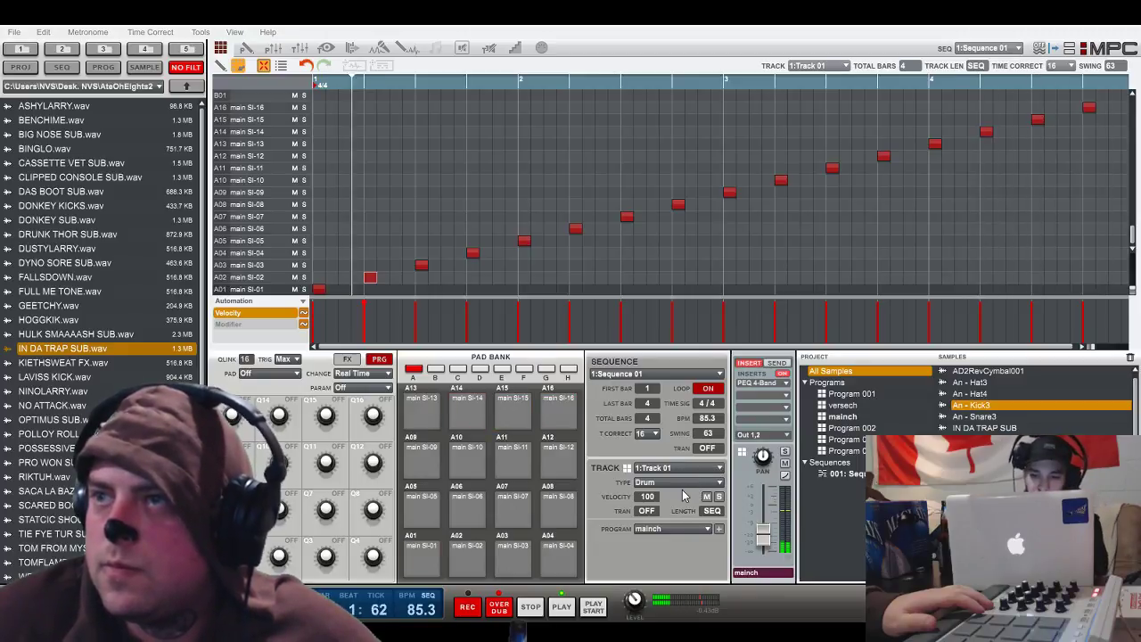
pyautogui.scroll(-1, 679, 467)
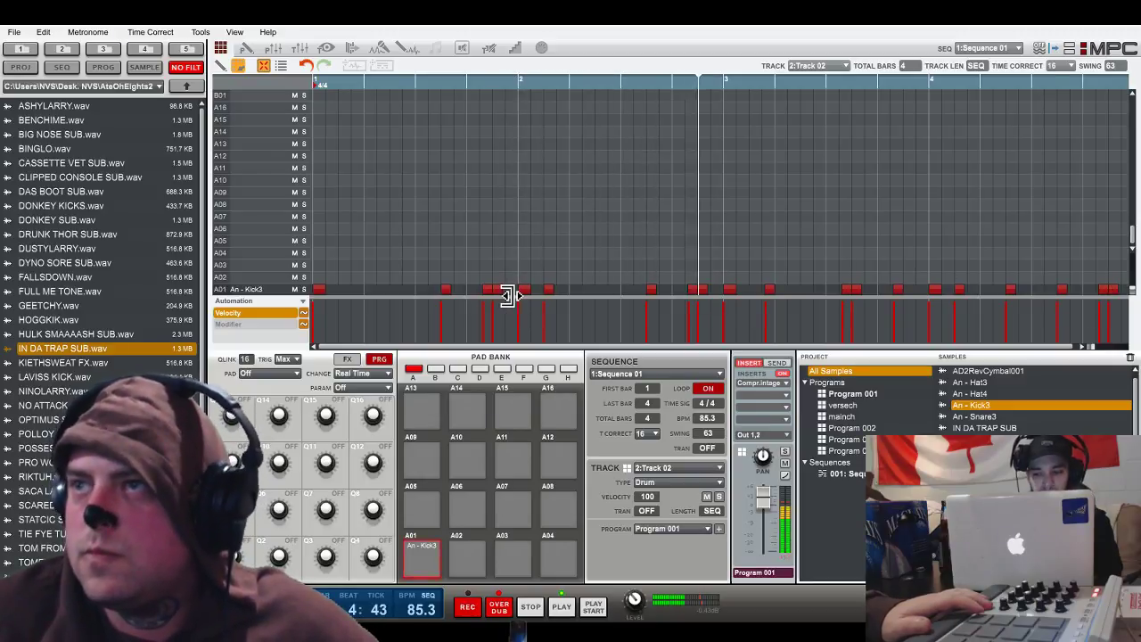
# - Rework the four-bar An - Kick3 pattern on track 2 by recording new hits and deleting the unwanted ones
pyautogui.click(695, 290)
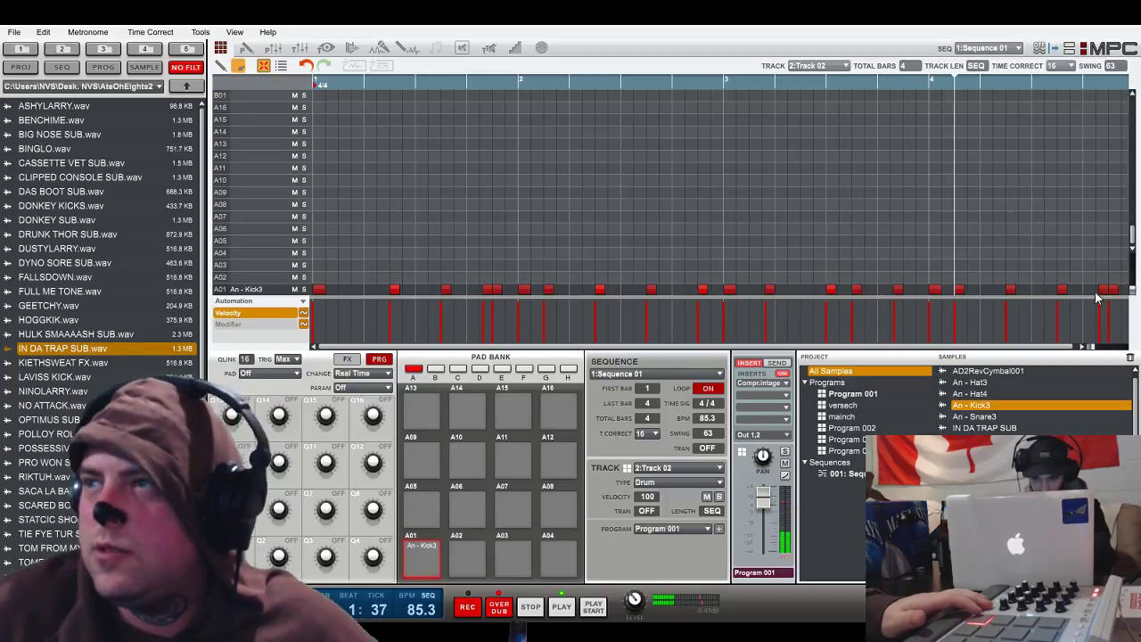
pyautogui.hotkey('ctrl', 'z')
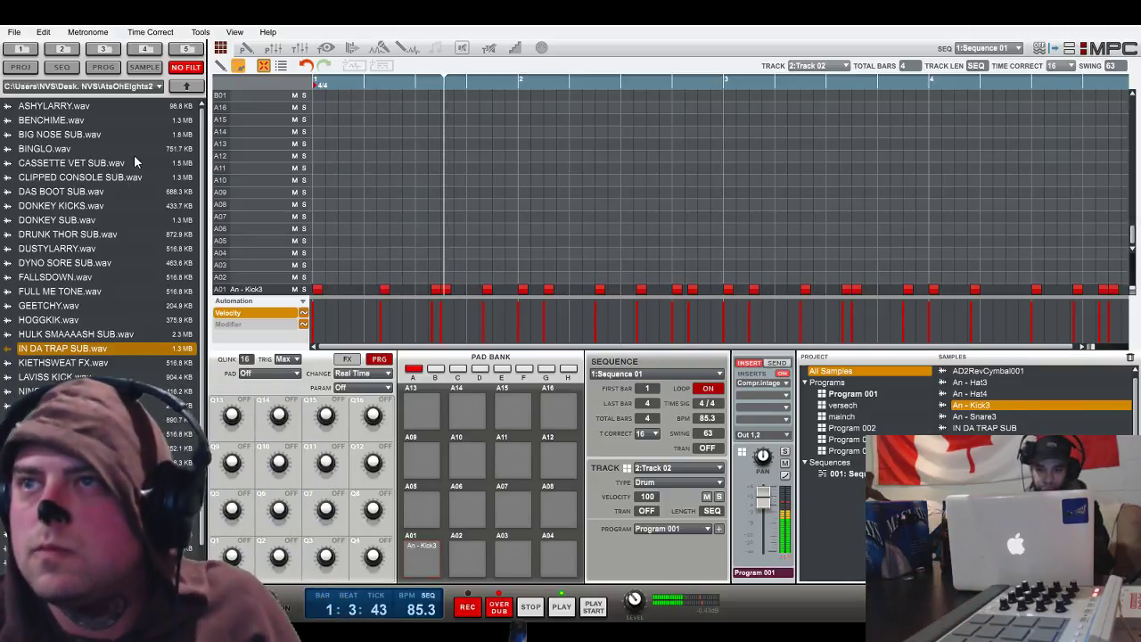
pyautogui.click(492, 289)
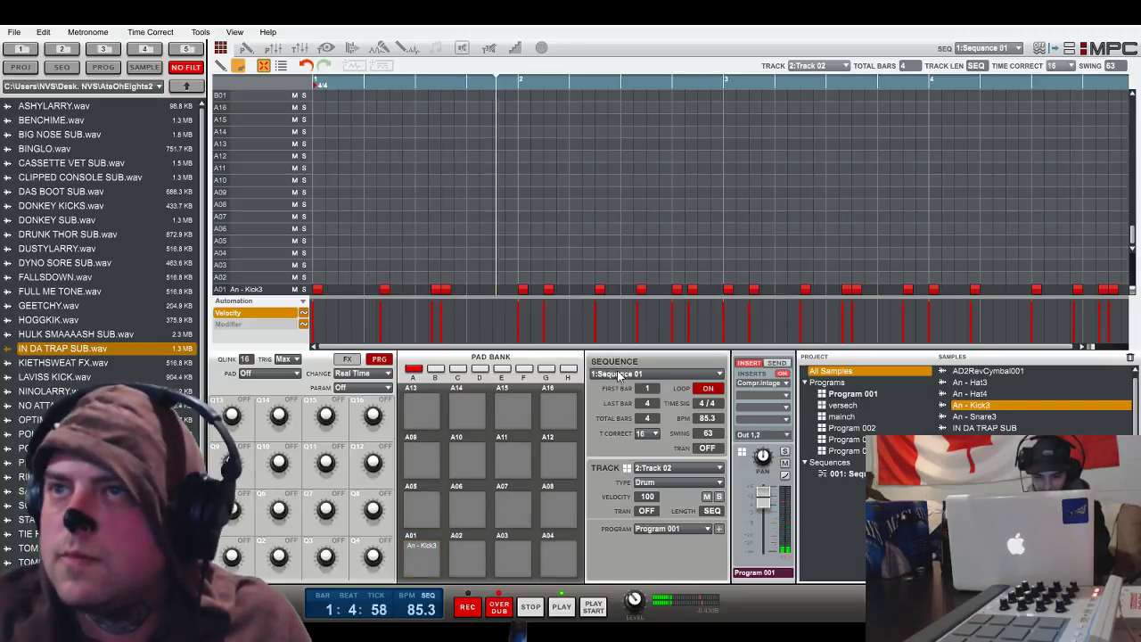
pyautogui.click(384, 288)
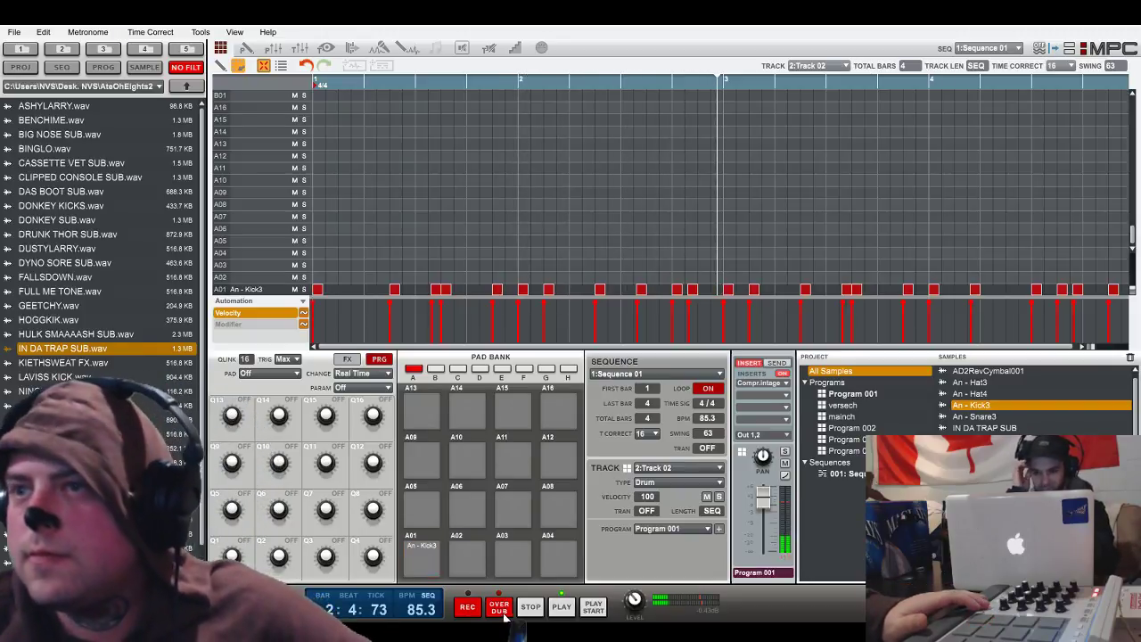
# - Lower Program 001's level slightly, and unmute An - Snare3 in track 3 plus the hats and cymbals in track 4 during playback
pyautogui.click(529, 607)
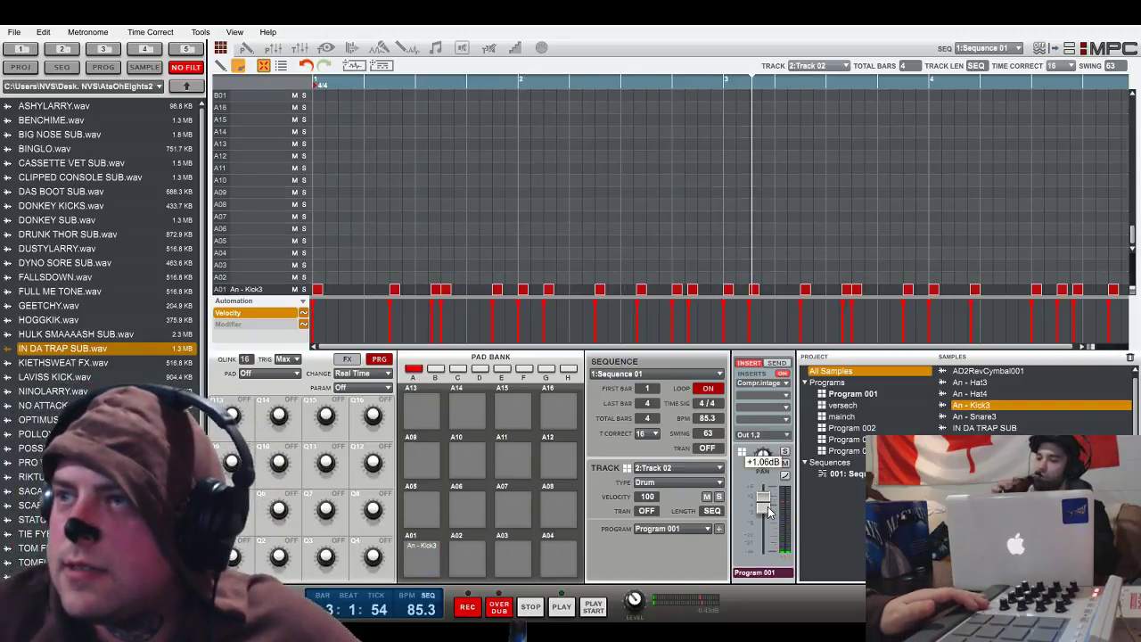
pyautogui.click(591, 609)
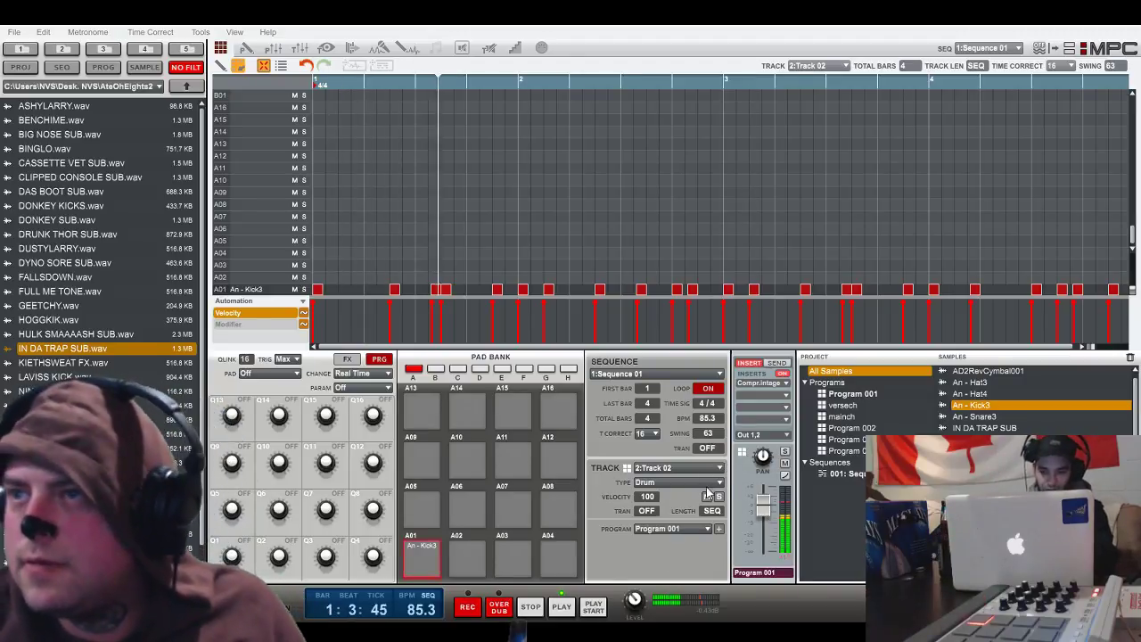
pyautogui.press('Down')
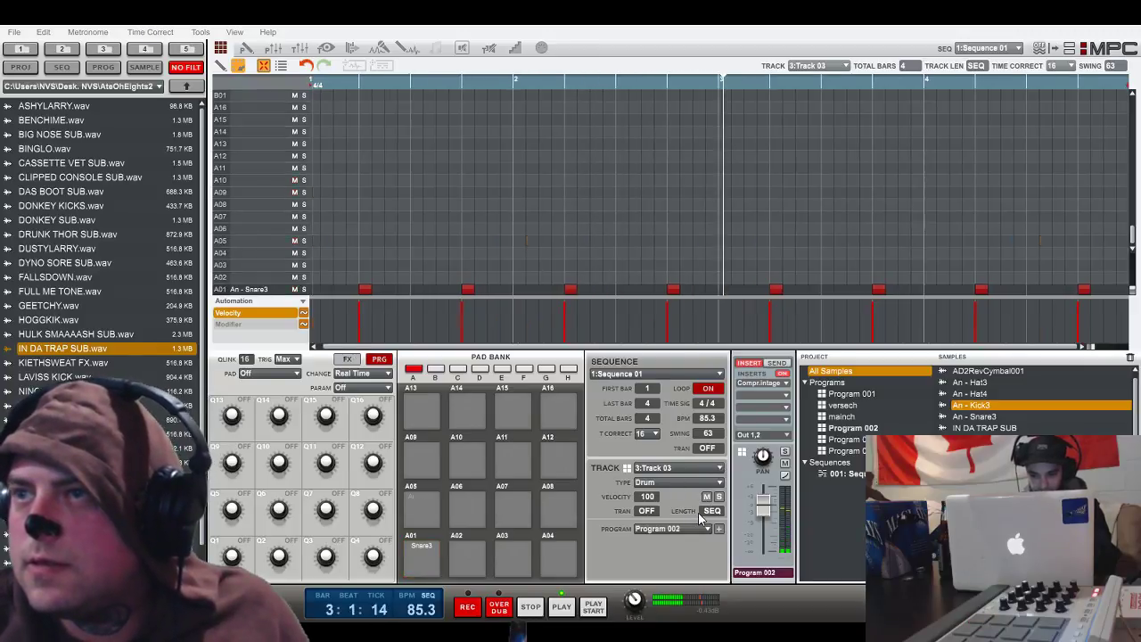
pyautogui.press('+')
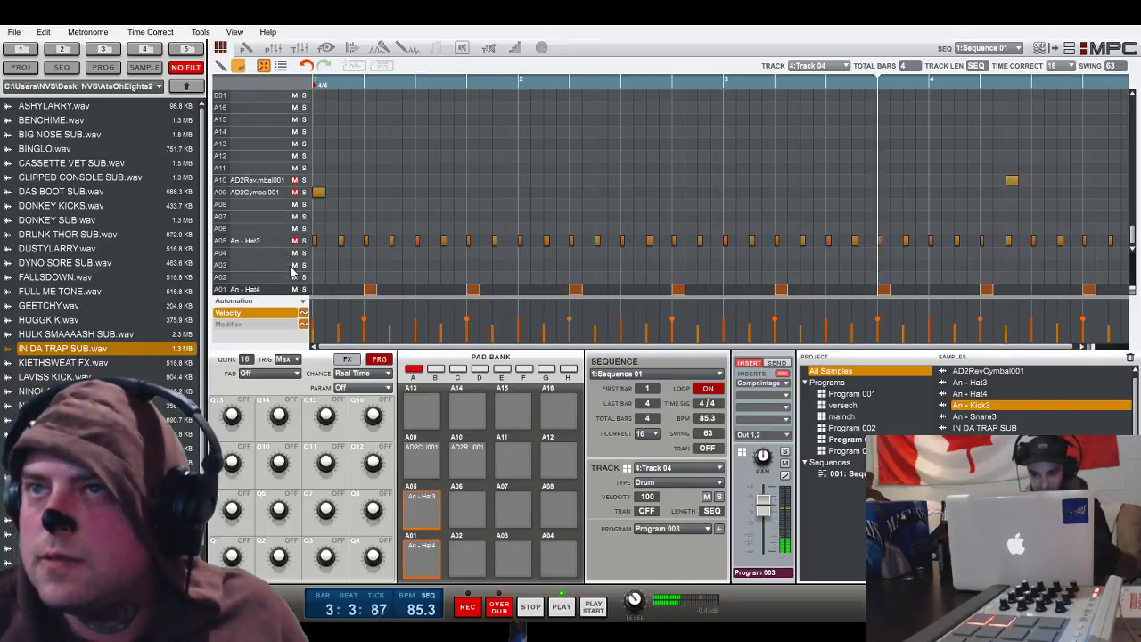
pyautogui.click(294, 192)
pyautogui.click(294, 180)
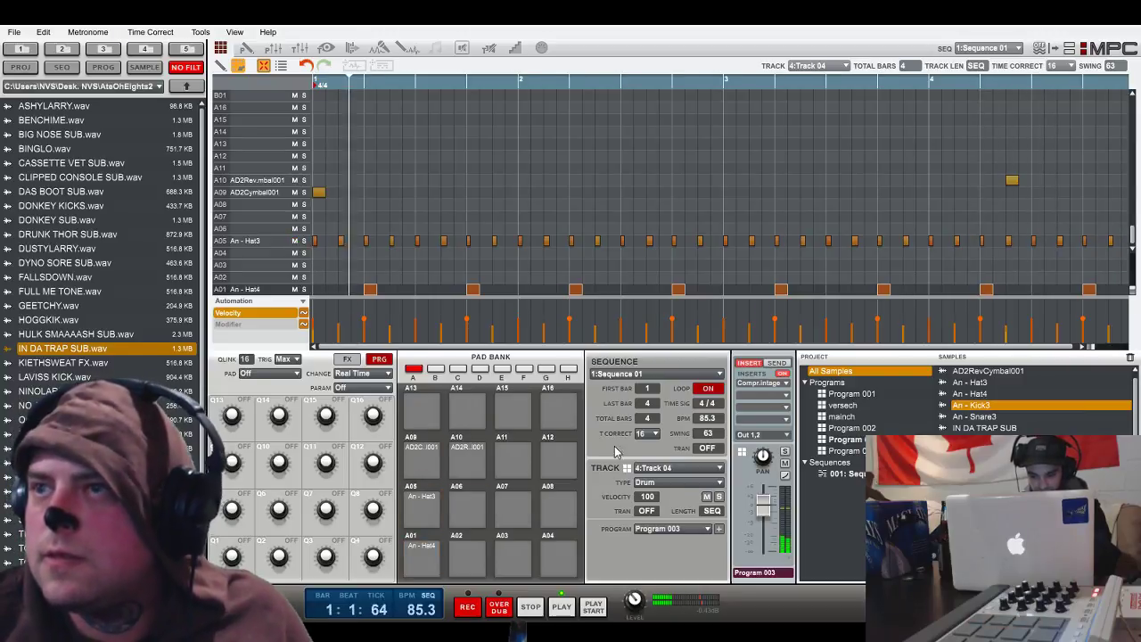
# - Listen to the full beat while checking the sub on track 5 and the sample chops on track 1
pyautogui.click(719, 471)
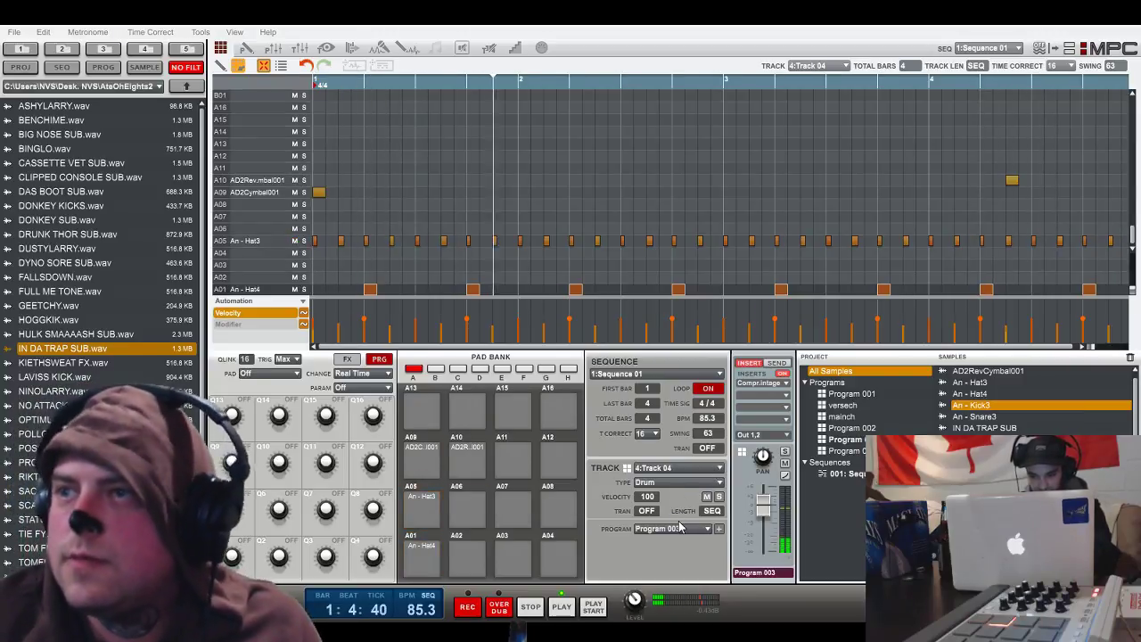
pyautogui.click(677, 528)
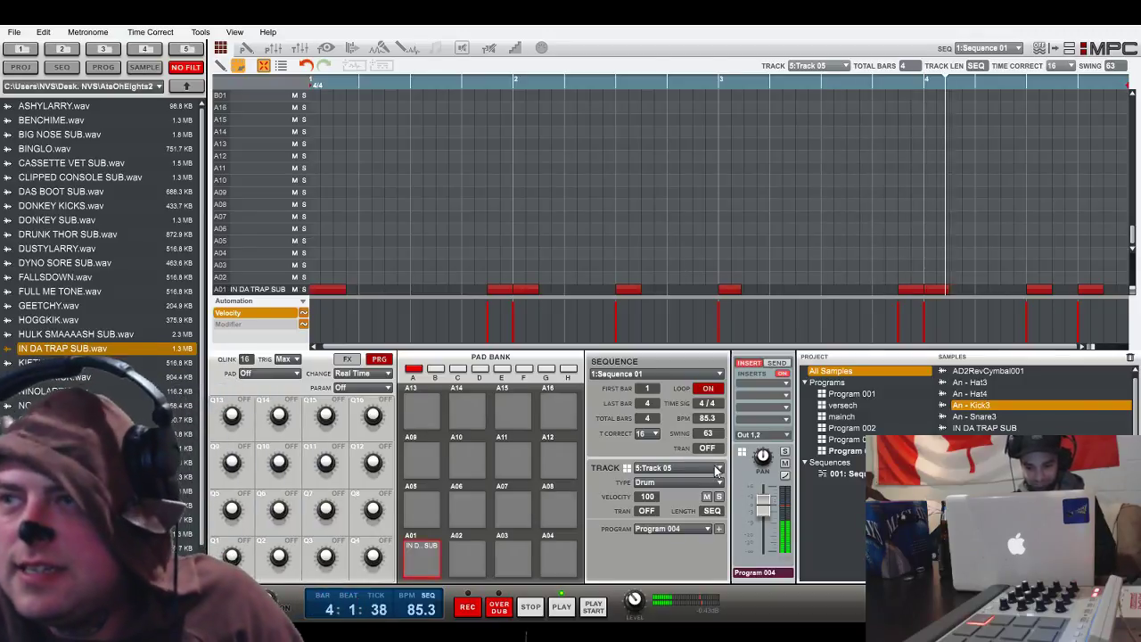
pyautogui.click(691, 480)
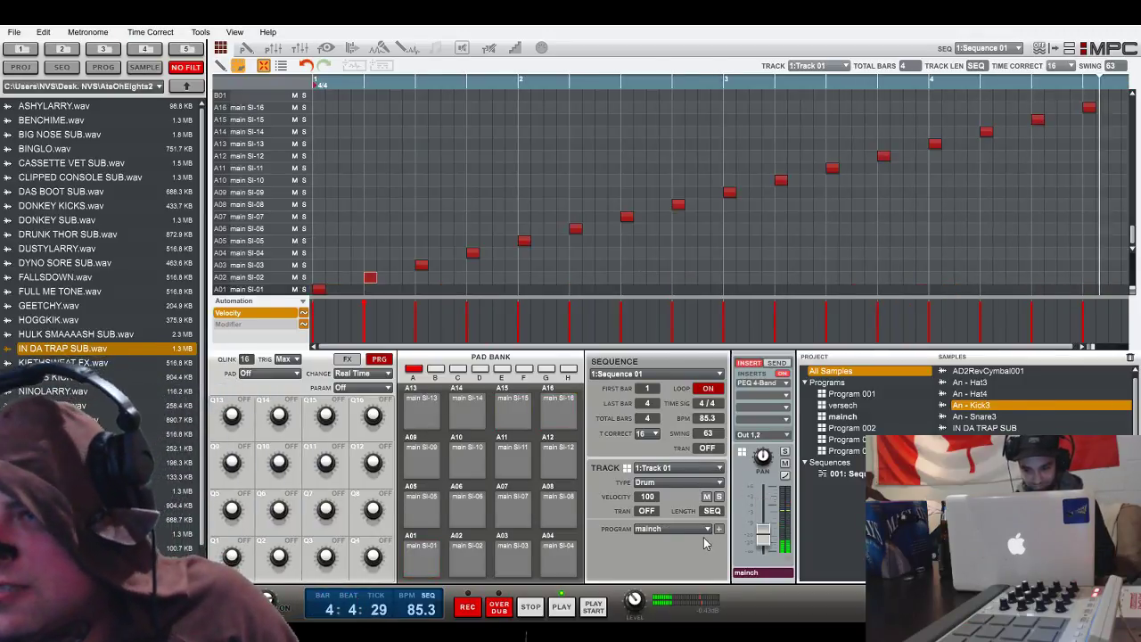
# - Try the versech program on track 1 with the drums, switch back to mainch, and stop playback
pyautogui.scroll(1, 696, 566)
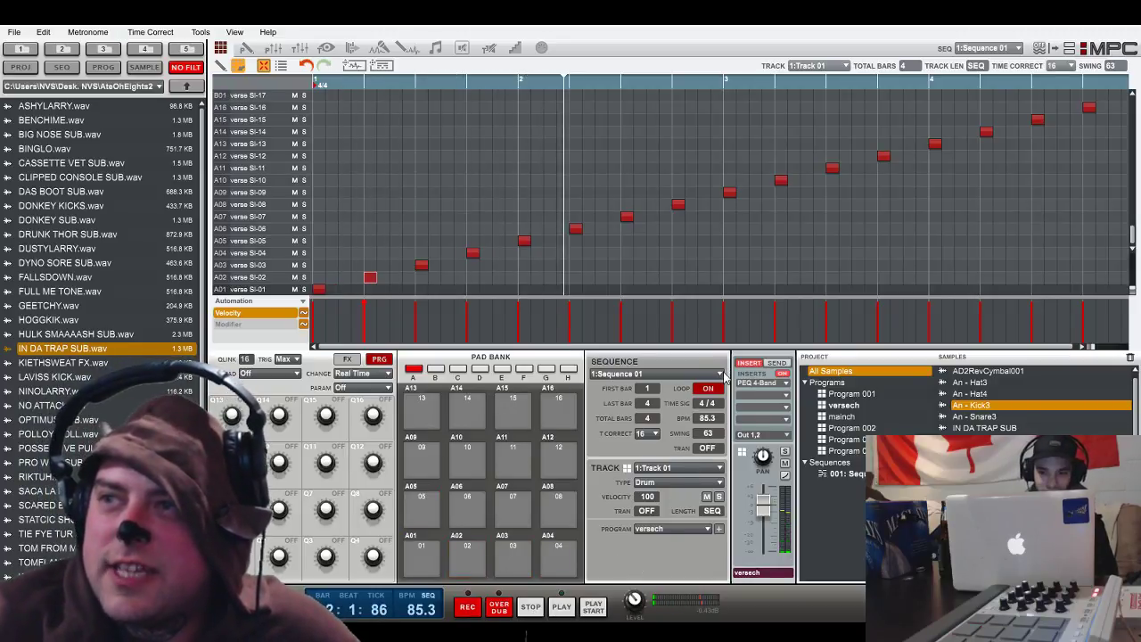
pyautogui.click(686, 581)
pyautogui.click(598, 604)
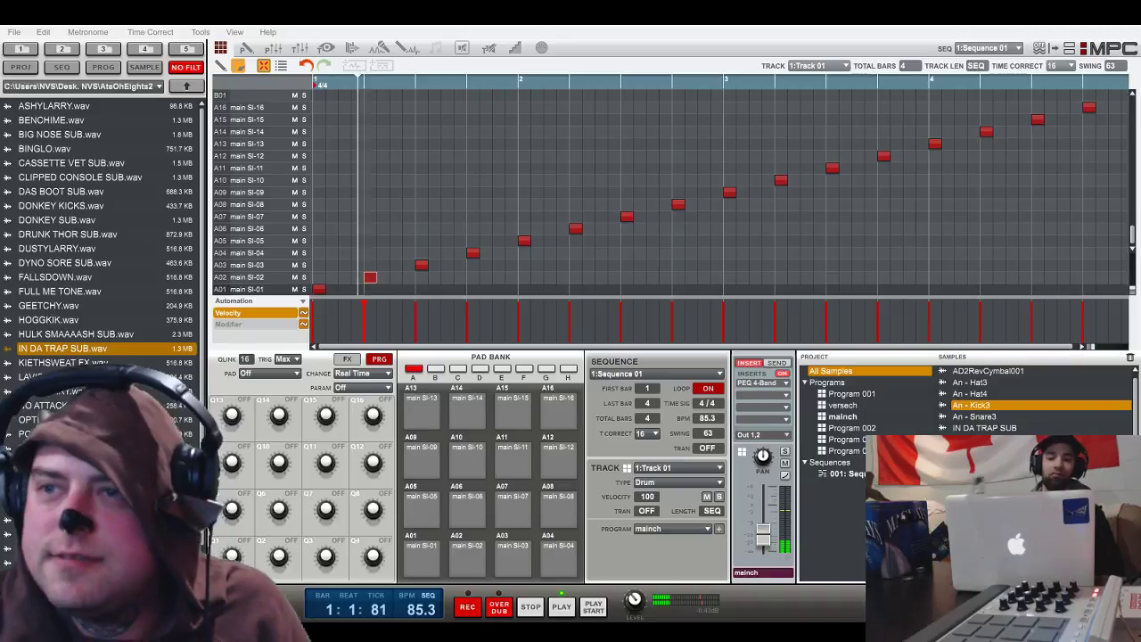
pyautogui.click(531, 607)
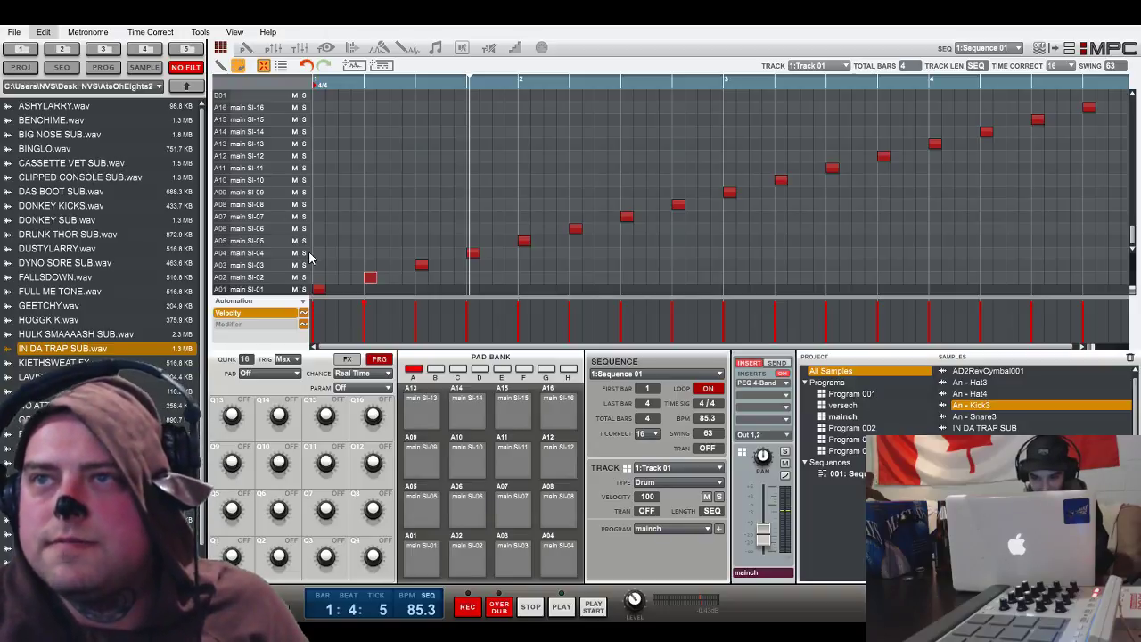
# - Copy Sequence 01 into the unused sequence slots 2 through 8, each time copying the latest sequence over the next slot
pyautogui.hotkey('ctrl', 'shift', 'c')
pyautogui.click(667, 363)
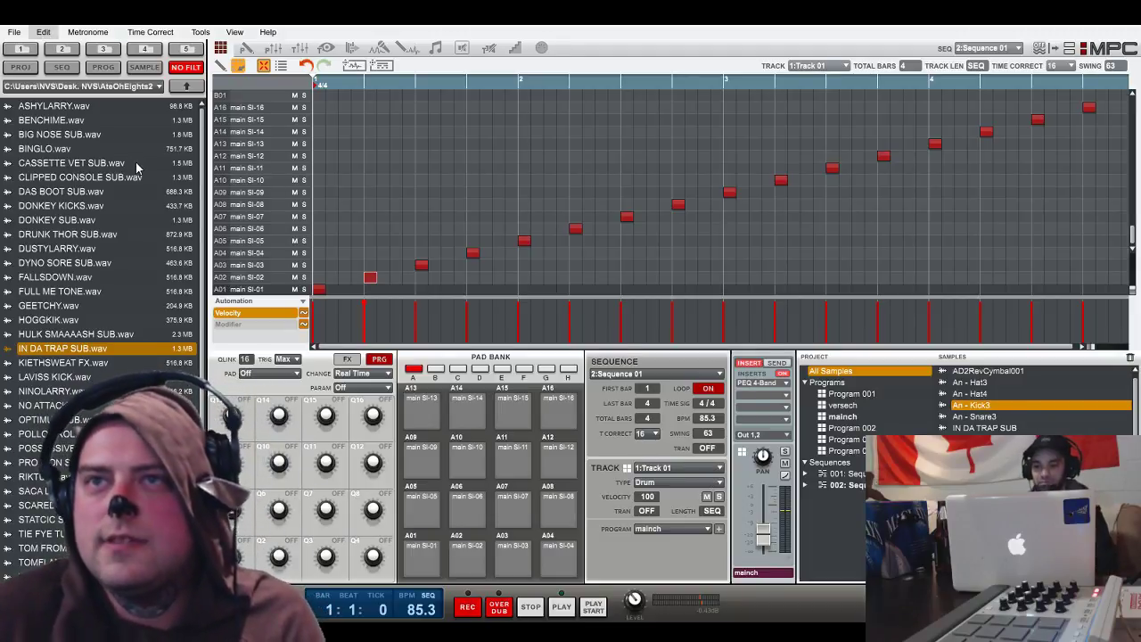
pyautogui.hotkey('ctrl', 'shift', 'c')
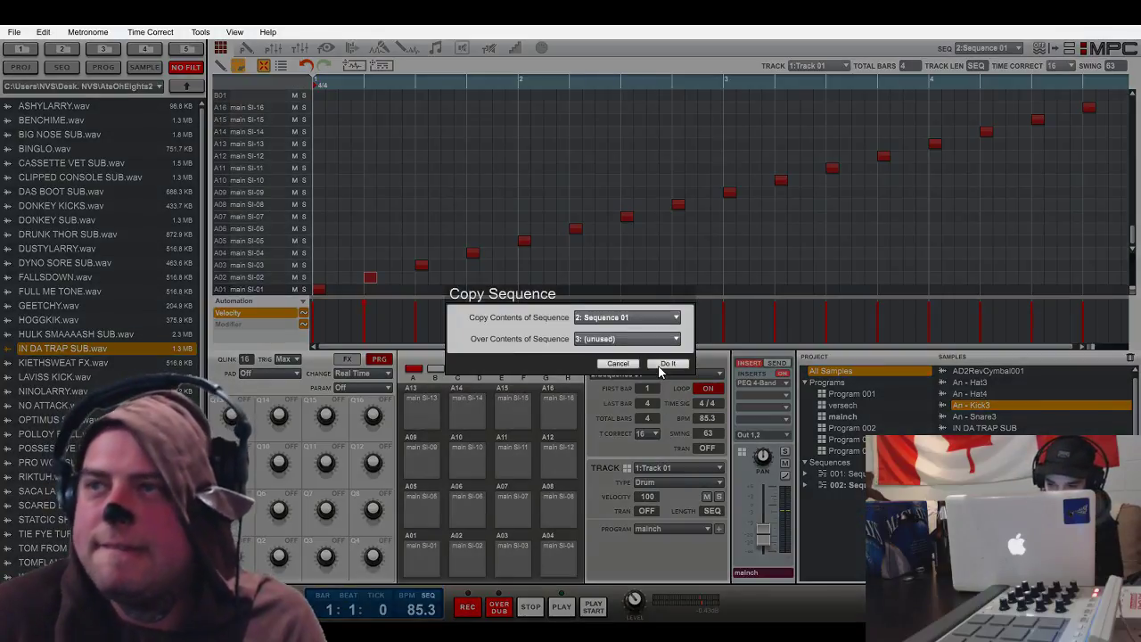
pyautogui.click(662, 364)
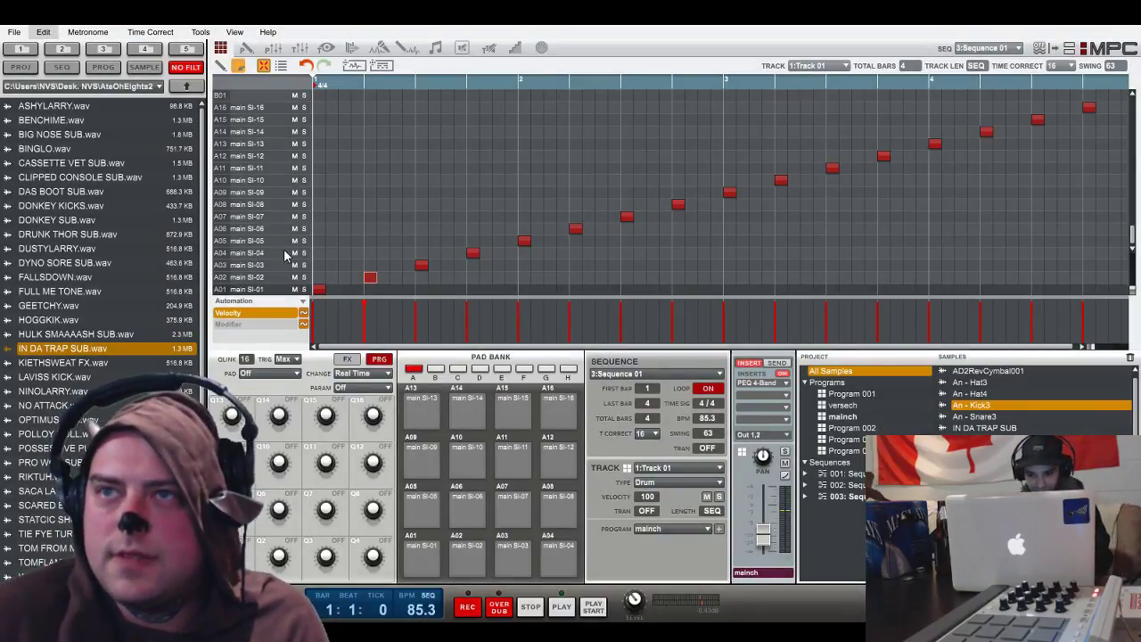
pyautogui.hotkey('ctrl', 'shift', 'c')
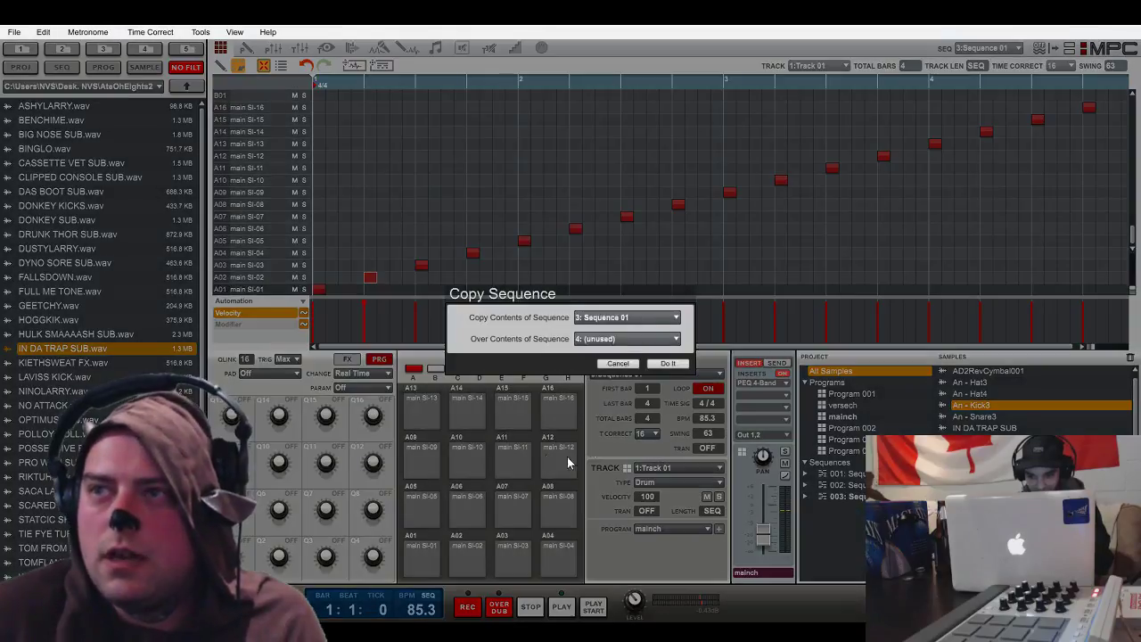
pyautogui.click(665, 363)
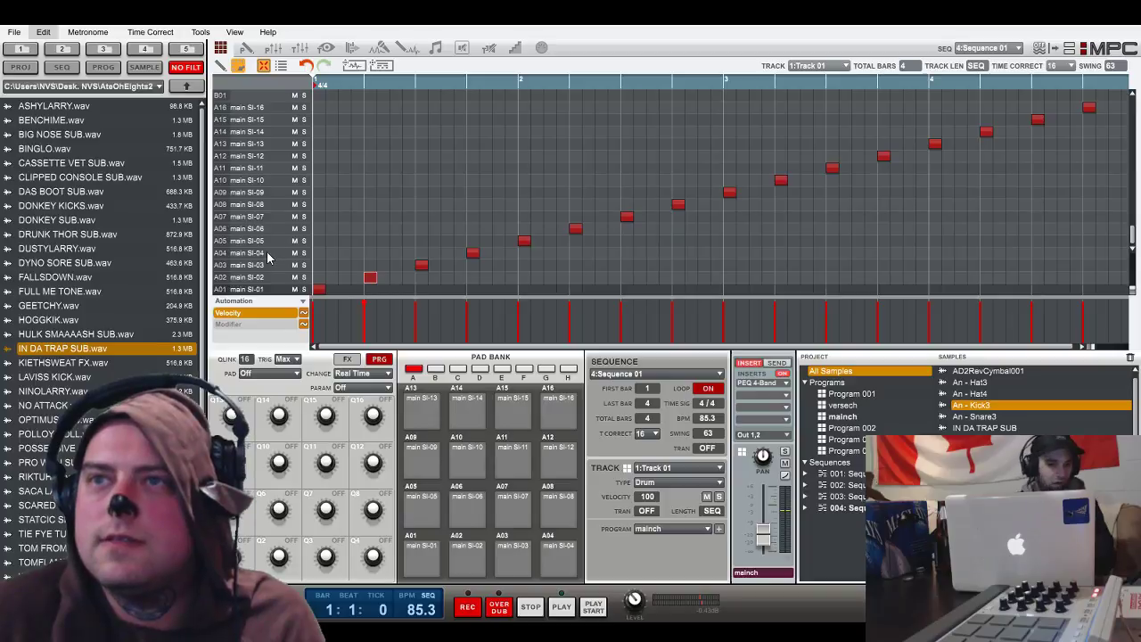
pyautogui.hotkey('ctrl', 'shift', 'c')
pyautogui.click(669, 365)
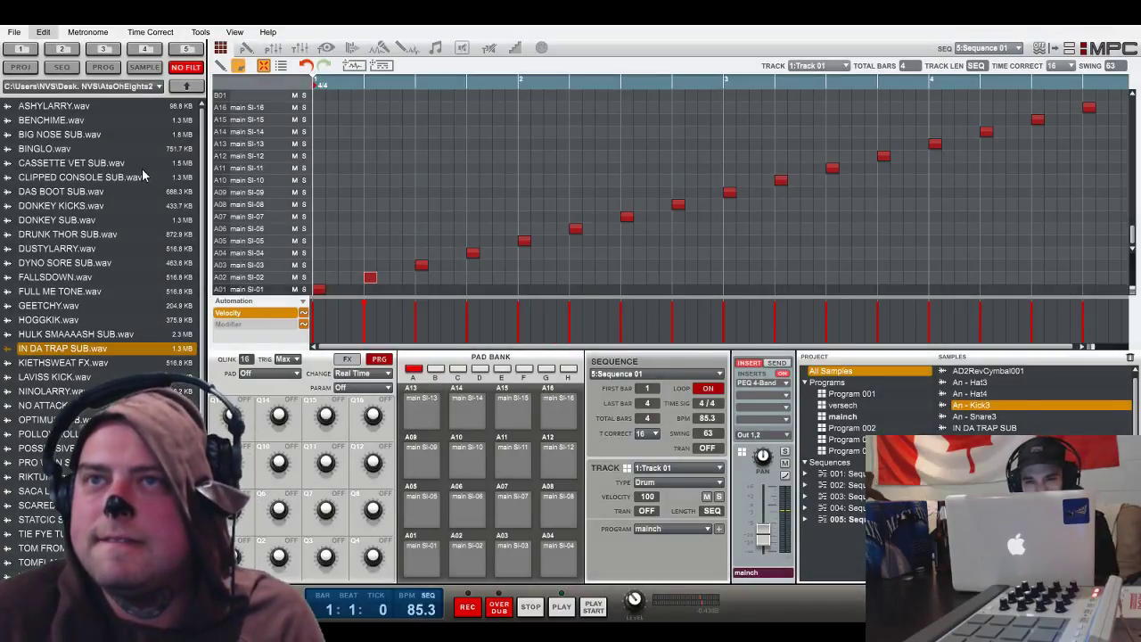
pyautogui.hotkey('ctrl', 'shift', 'c')
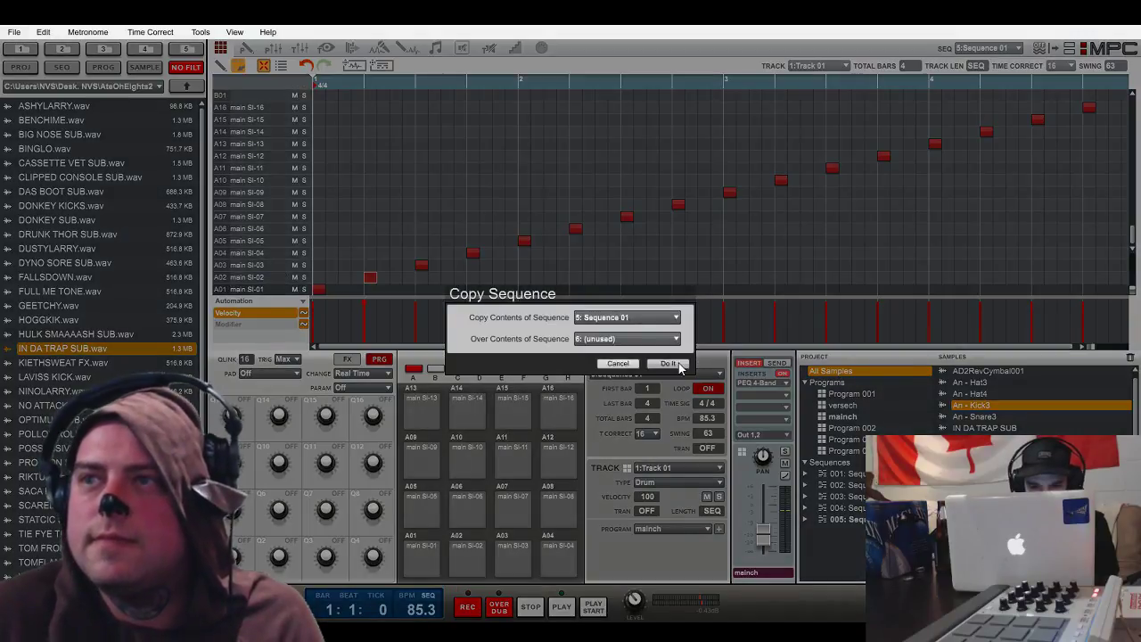
pyautogui.click(677, 365)
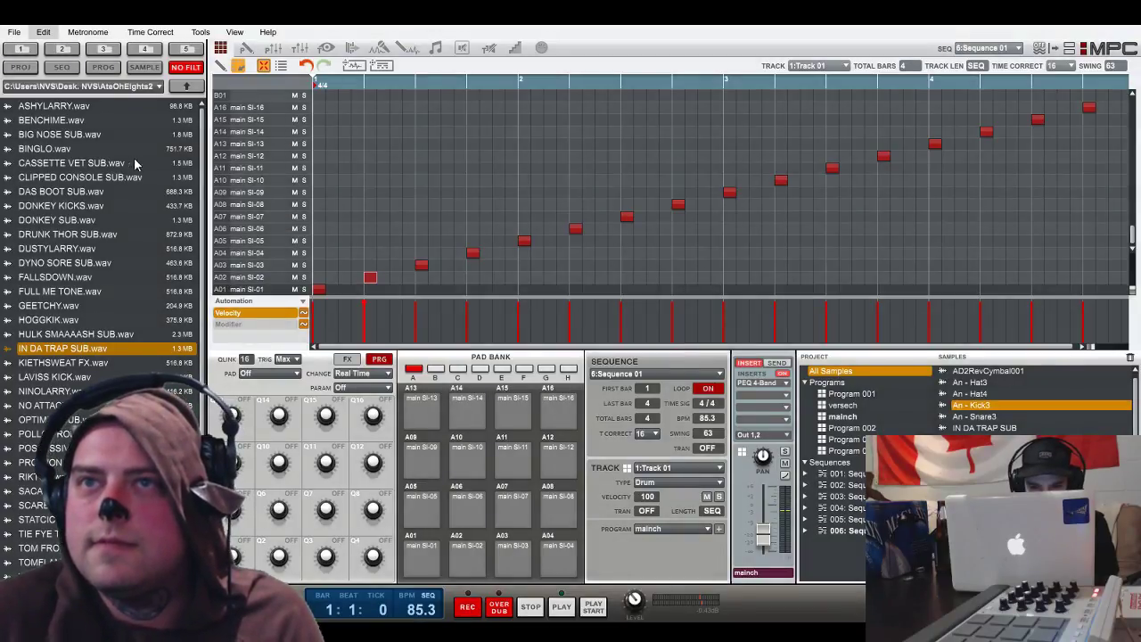
pyautogui.hotkey('ctrl', 'shift', 'c')
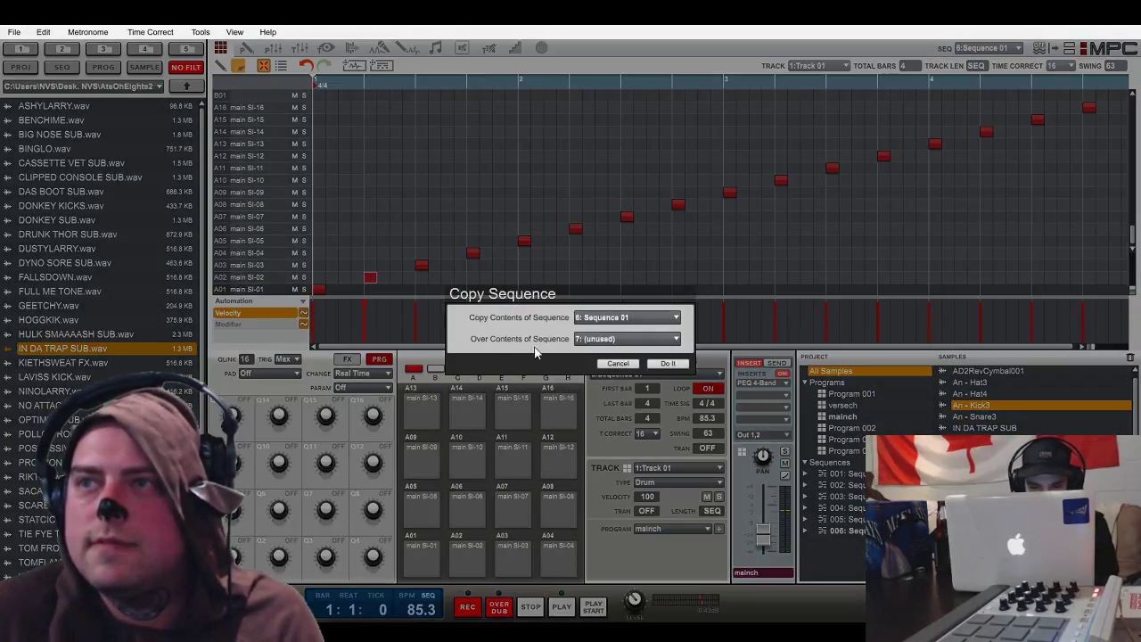
pyautogui.click(667, 365)
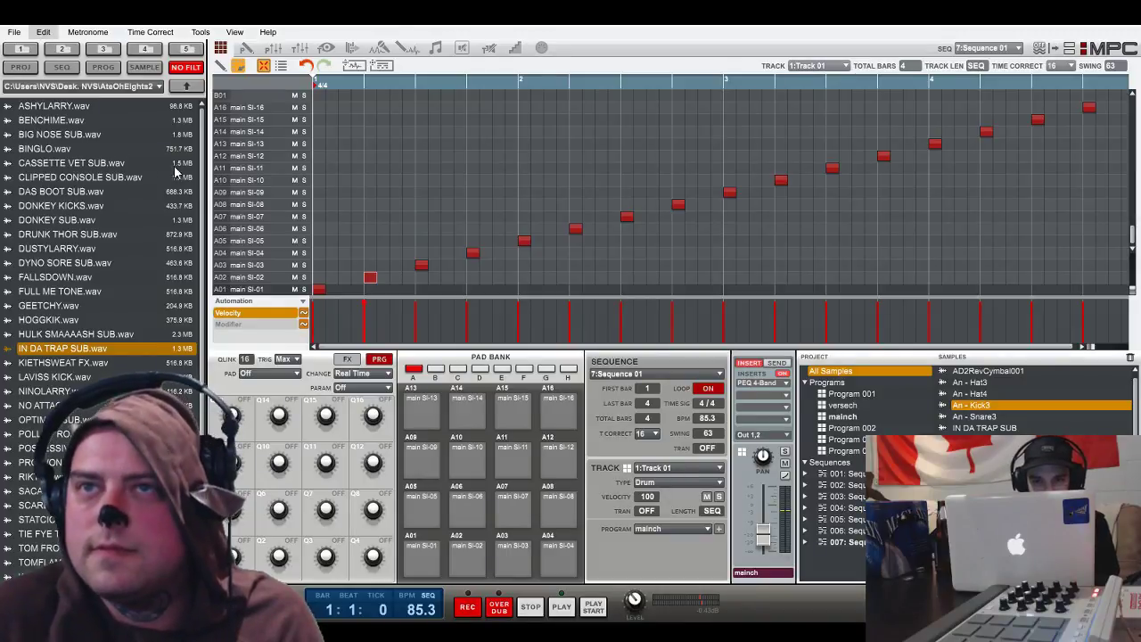
pyautogui.hotkey('ctrl', 'shift', 'c')
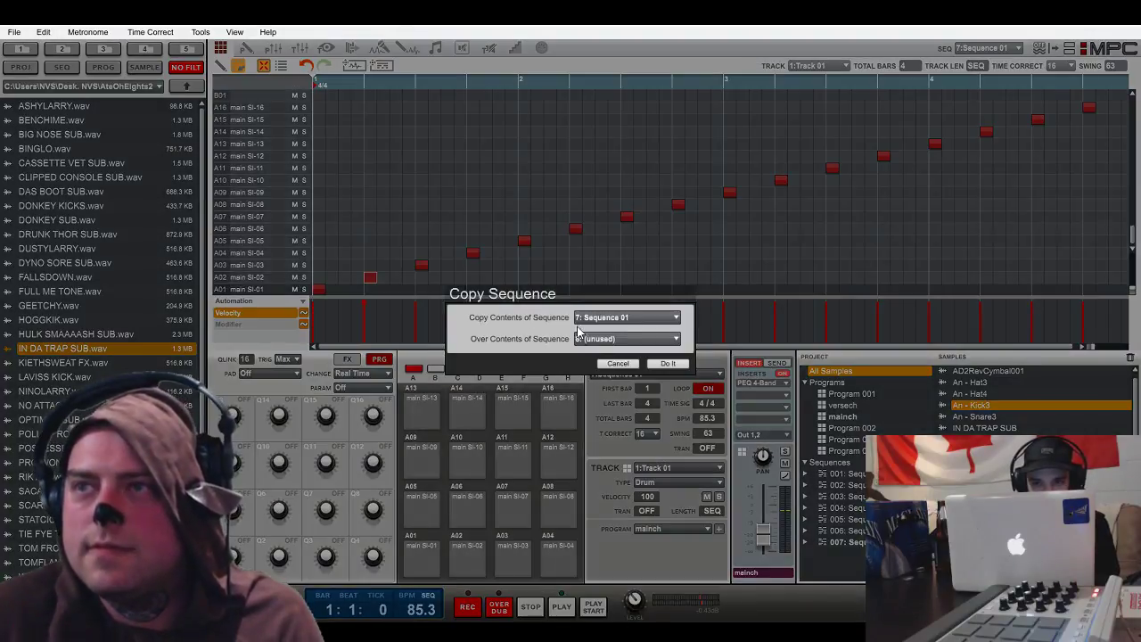
pyautogui.click(664, 365)
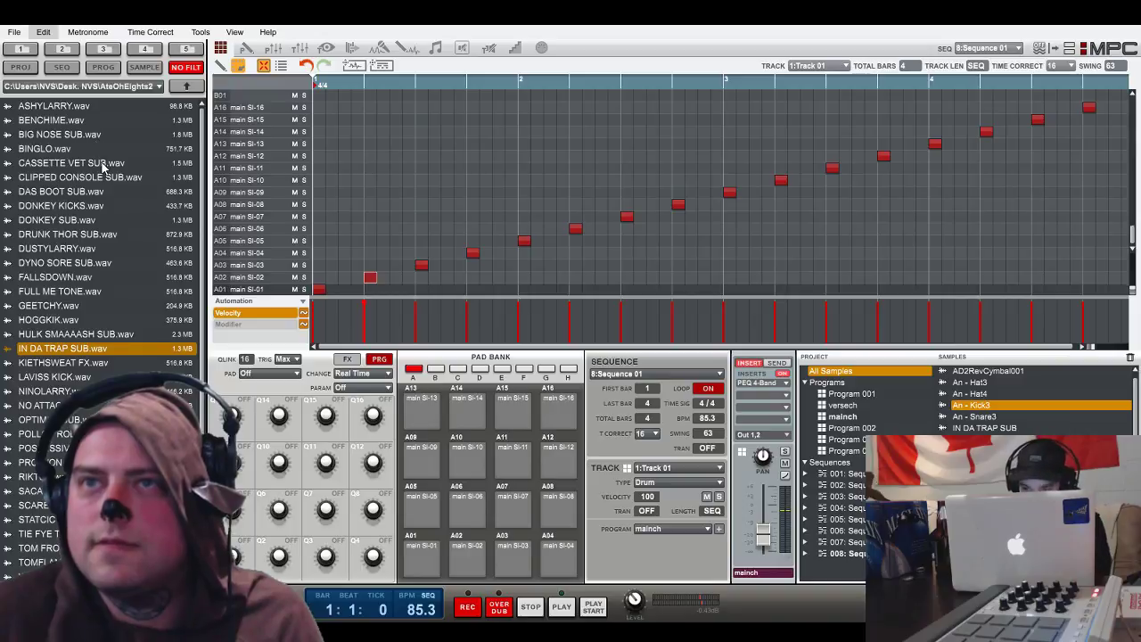
# - Copy the slot 8 sequence over unused slot 9 and clear all sample chops from the copy's track 1
pyautogui.hotkey('ctrl', 'shift', 'c')
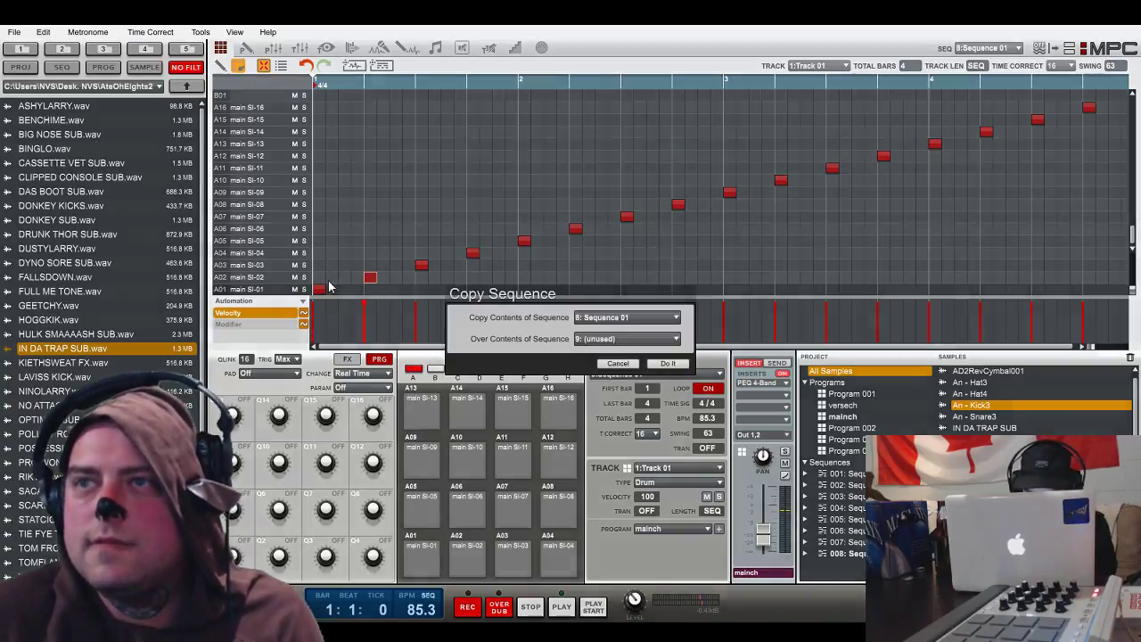
pyautogui.click(661, 365)
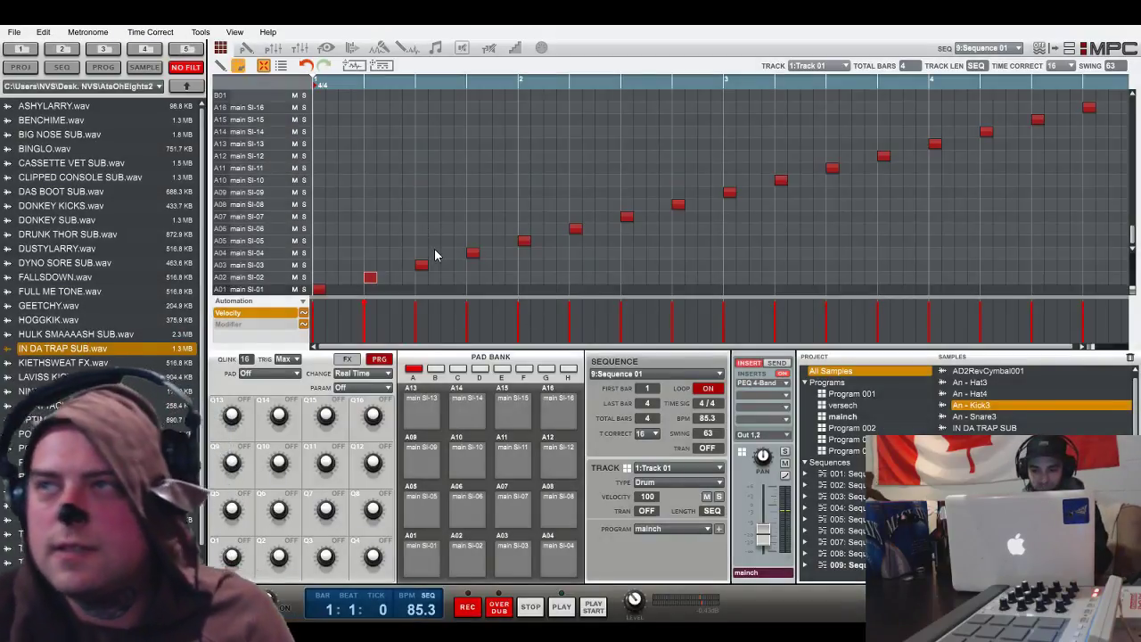
pyautogui.moveTo(690, 245); pyautogui.dragTo(143, 333)
pyautogui.press('Delete')
# - Clear all An - Snare3 notes from track 3 of the sequence in slot 9
pyautogui.click(719, 467)
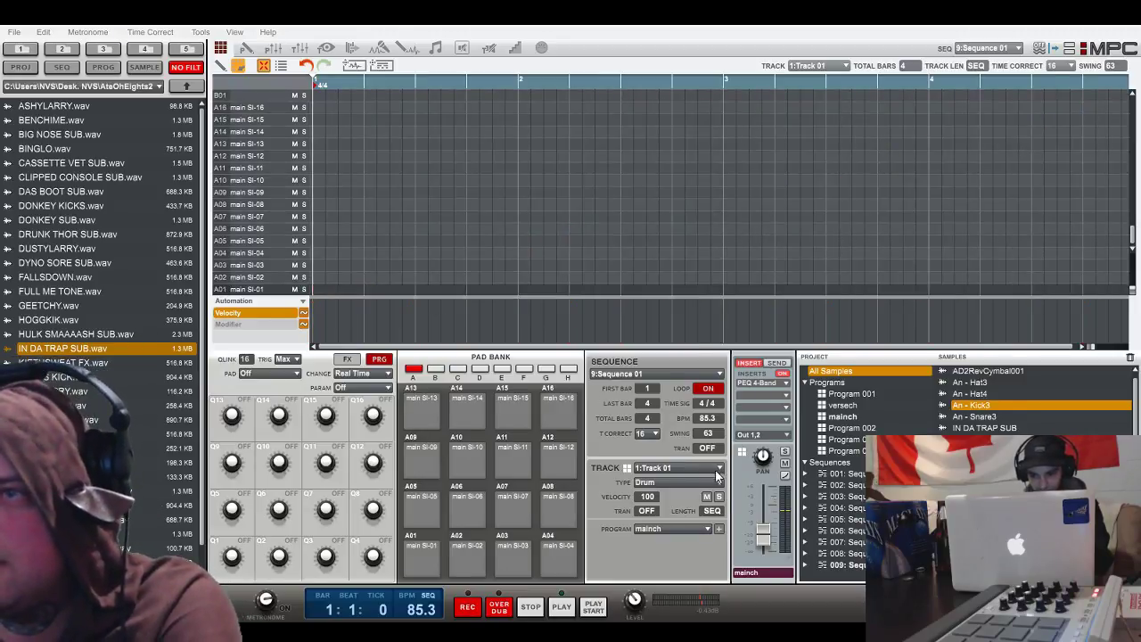
pyautogui.click(680, 496)
pyautogui.moveTo(1116, 274); pyautogui.dragTo(317, 297)
pyautogui.press('Delete')
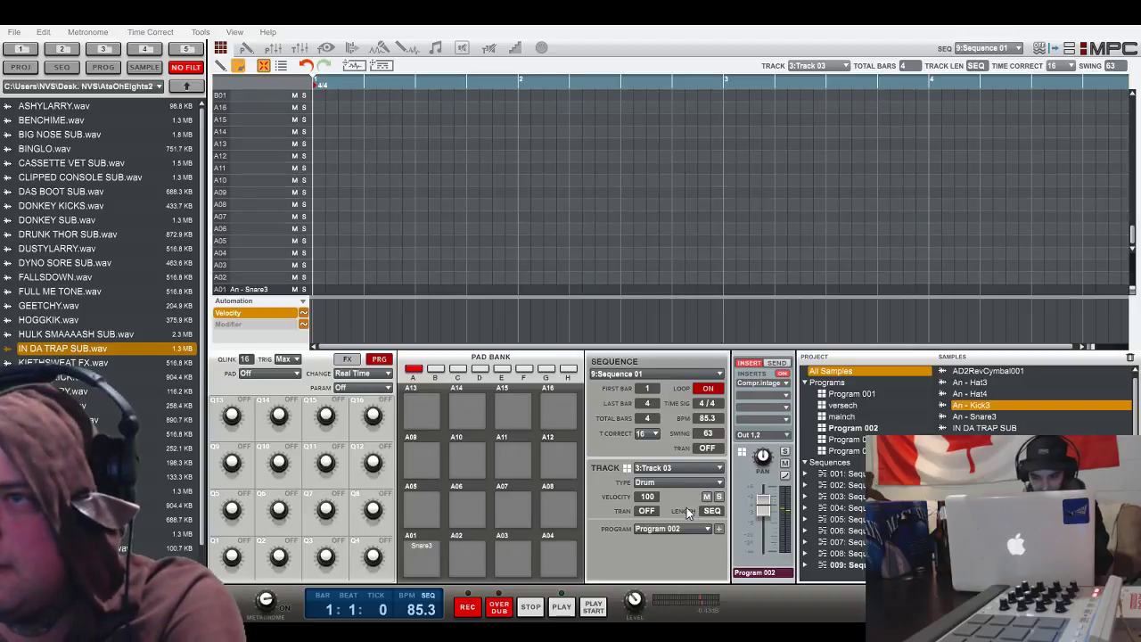
# - Clear all hat and cymbal notes from track 4 of the slot 9 sequence, including the reverse cymbal in bar 4
pyautogui.moveTo(1111, 146); pyautogui.dragTo(1032, 329)
pyautogui.moveTo(1124, 214); pyautogui.dragTo(191, 323)
pyautogui.press('Delete')
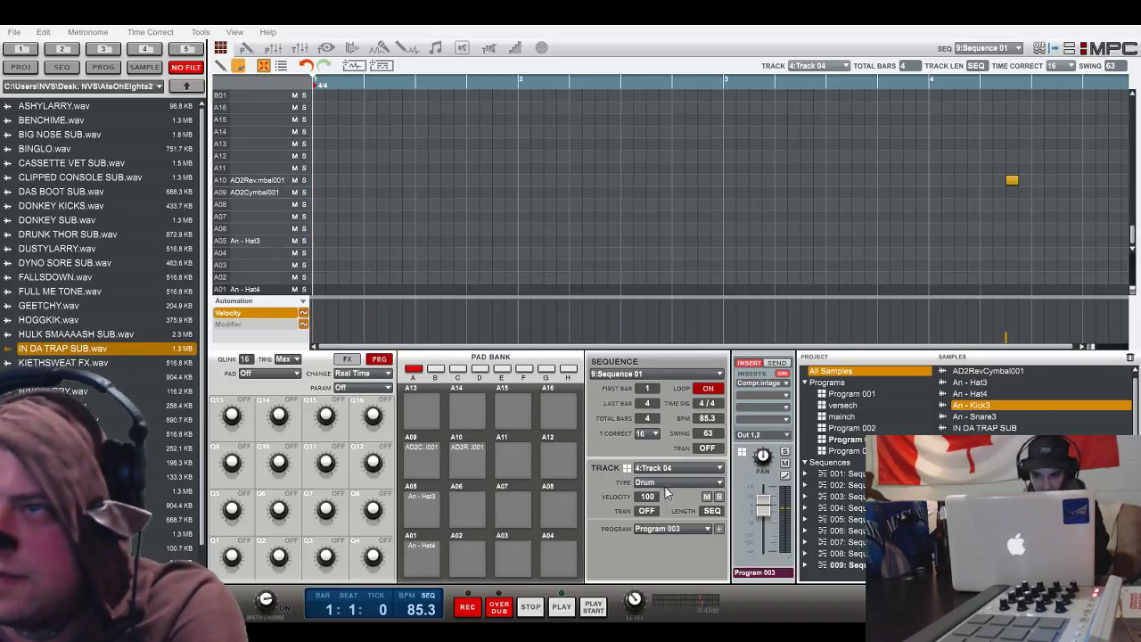
pyautogui.moveTo(852, 164); pyautogui.dragTo(1044, 226)
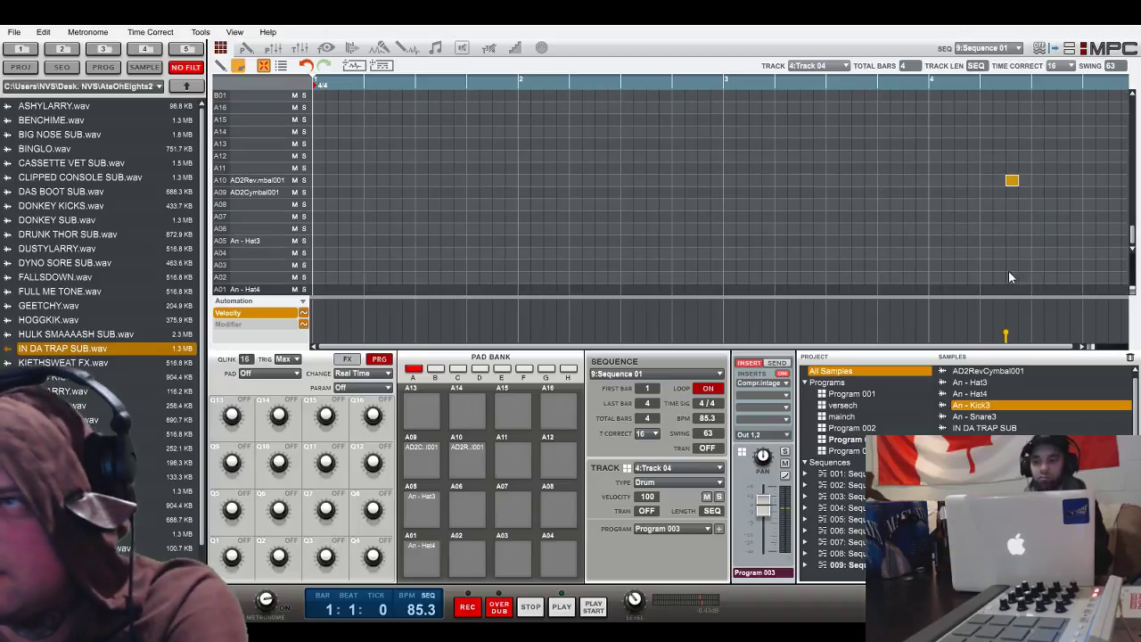
pyautogui.click(677, 518)
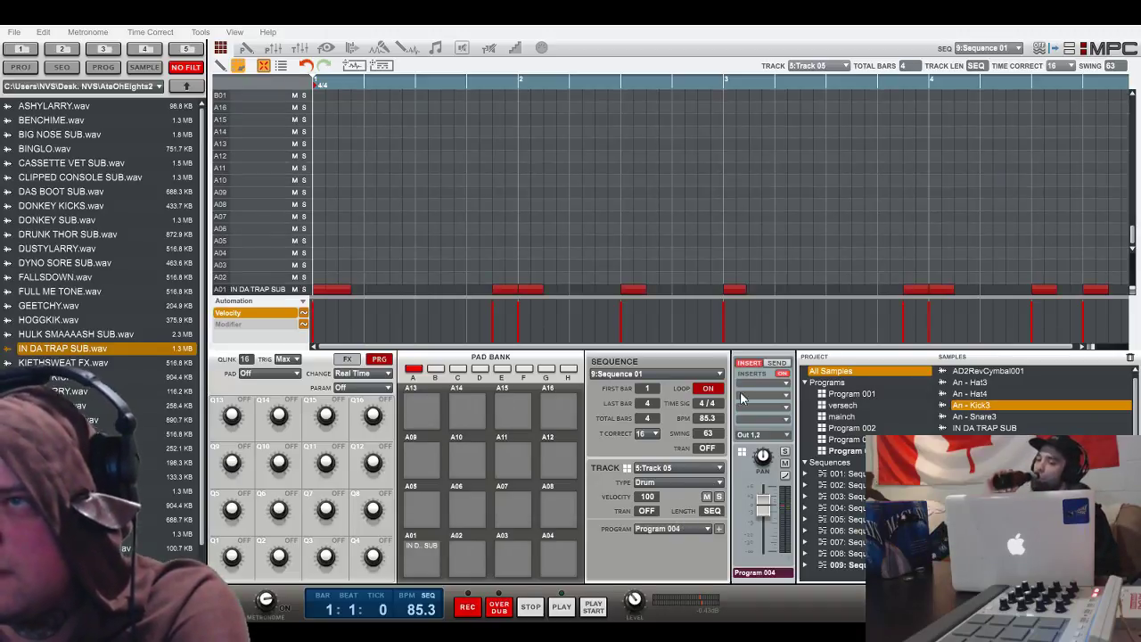
pyautogui.moveTo(1108, 272); pyautogui.dragTo(310, 332)
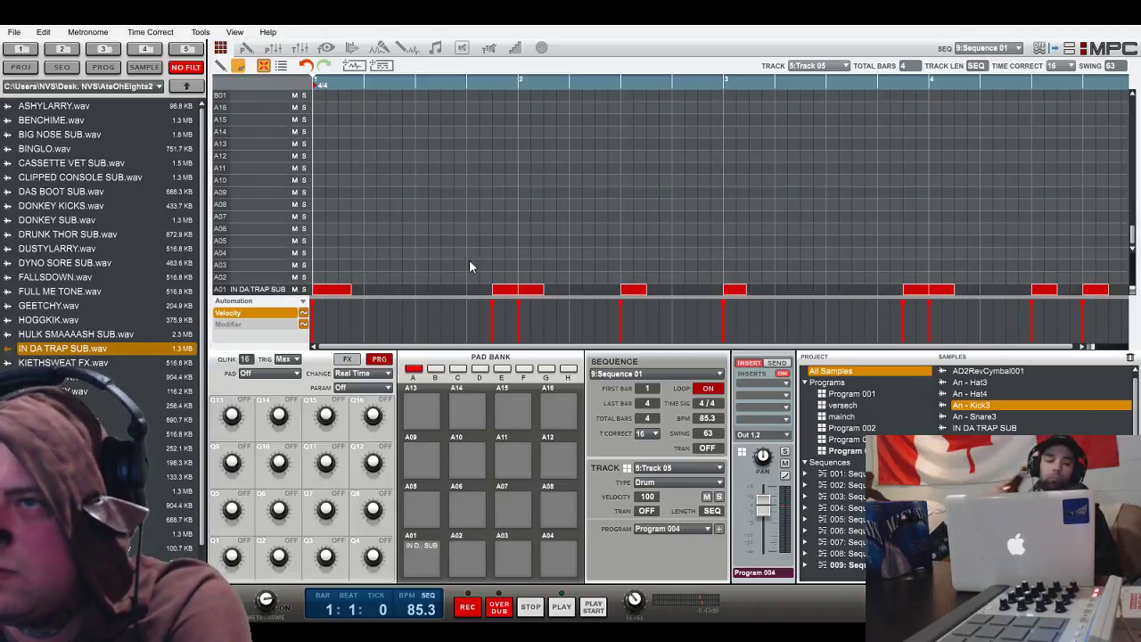
pyautogui.click(681, 467)
pyautogui.click(679, 504)
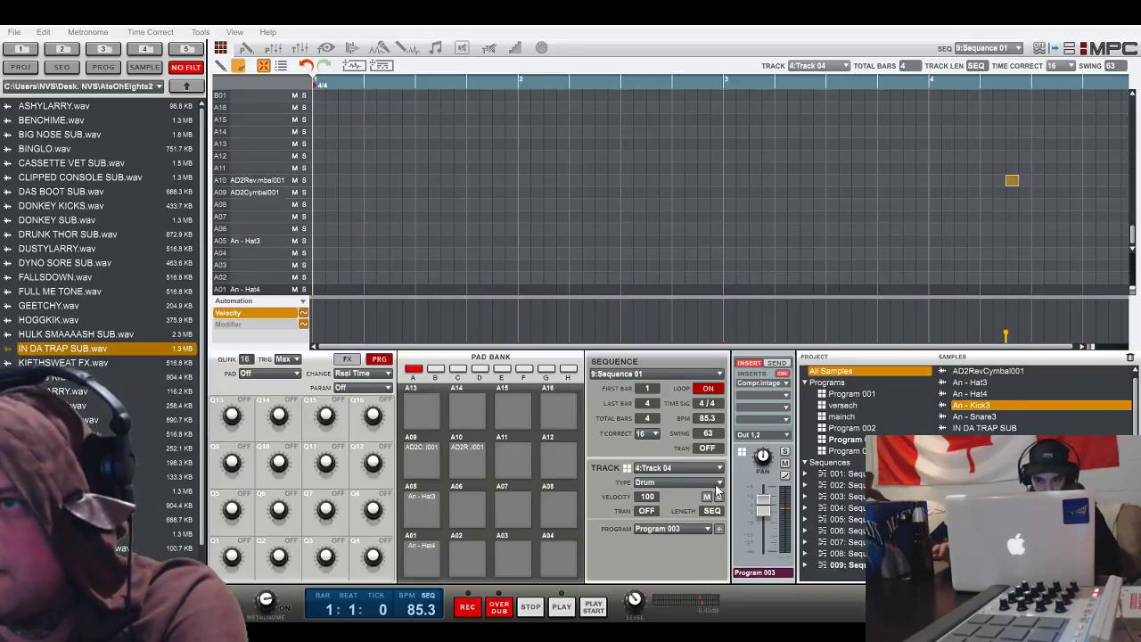
pyautogui.moveTo(936, 159); pyautogui.dragTo(1089, 202)
pyautogui.moveTo(942, 136); pyautogui.dragTo(1030, 193)
pyautogui.press('Delete')
# - Clear all IN DA TRAP SUB notes from track 5 of the slot 9 sequence
pyautogui.click(718, 471)
pyautogui.click(679, 516)
pyautogui.moveTo(329, 251); pyautogui.dragTo(1113, 421)
pyautogui.press('Delete')
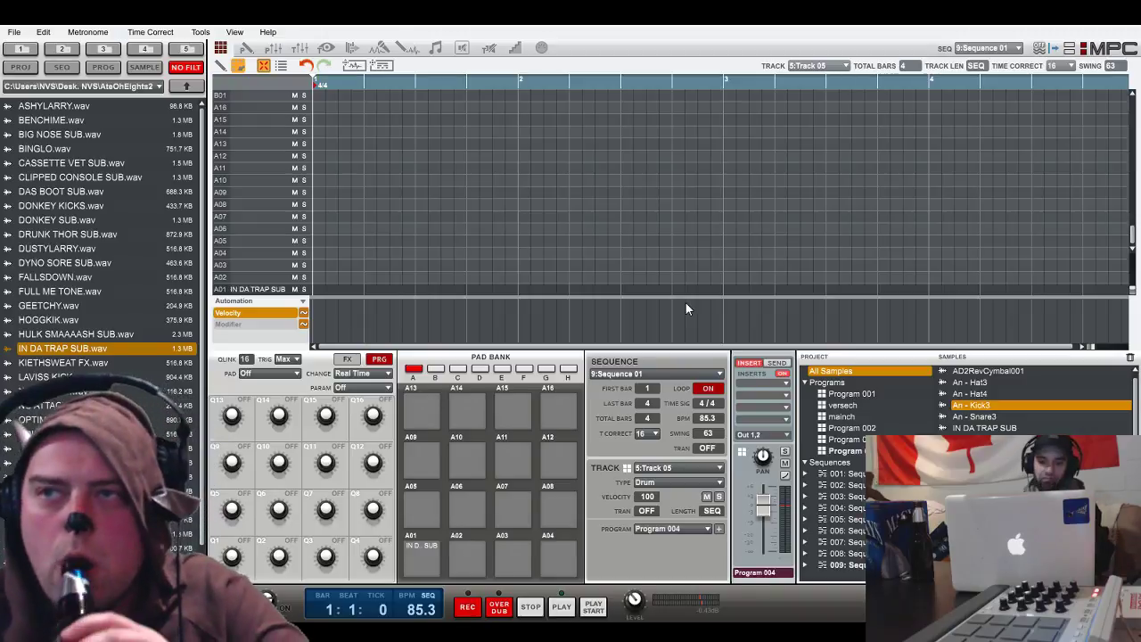
# - Create a new program on track 1 and load the intro sample on pad A01 and the outro sample on pad A05
pyautogui.click(718, 468)
pyautogui.click(711, 482)
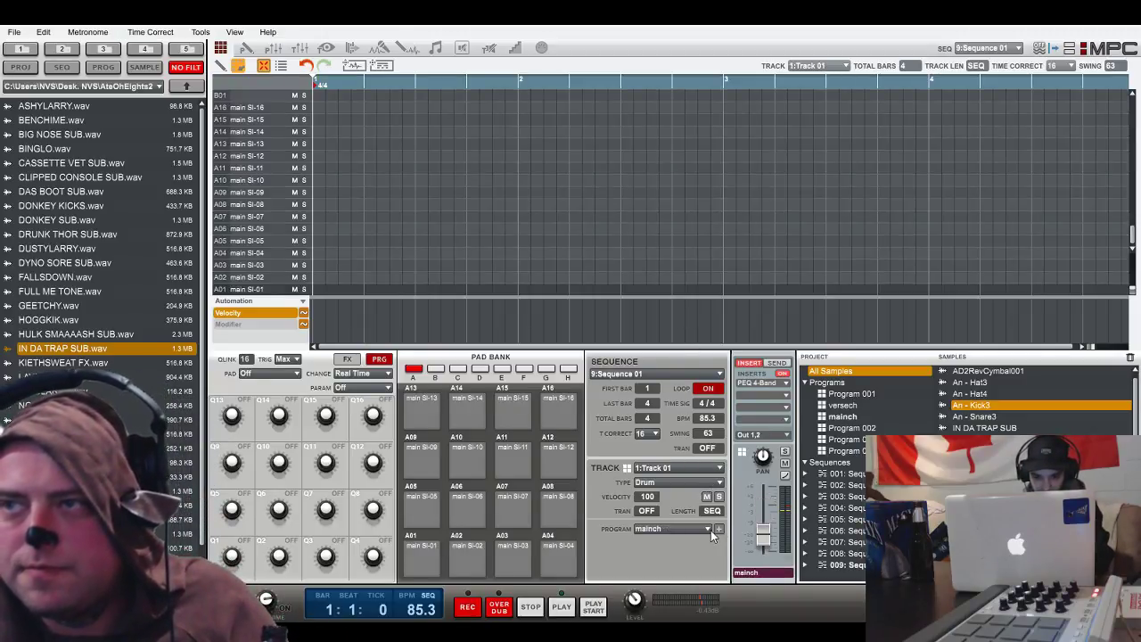
pyautogui.click(720, 530)
pyautogui.moveTo(980, 439); pyautogui.dragTo(422, 559)
pyautogui.scroll(-4, 1033, 401)
pyautogui.scroll(-4, 1034, 401)
pyautogui.moveTo(962, 385); pyautogui.dragTo(422, 510)
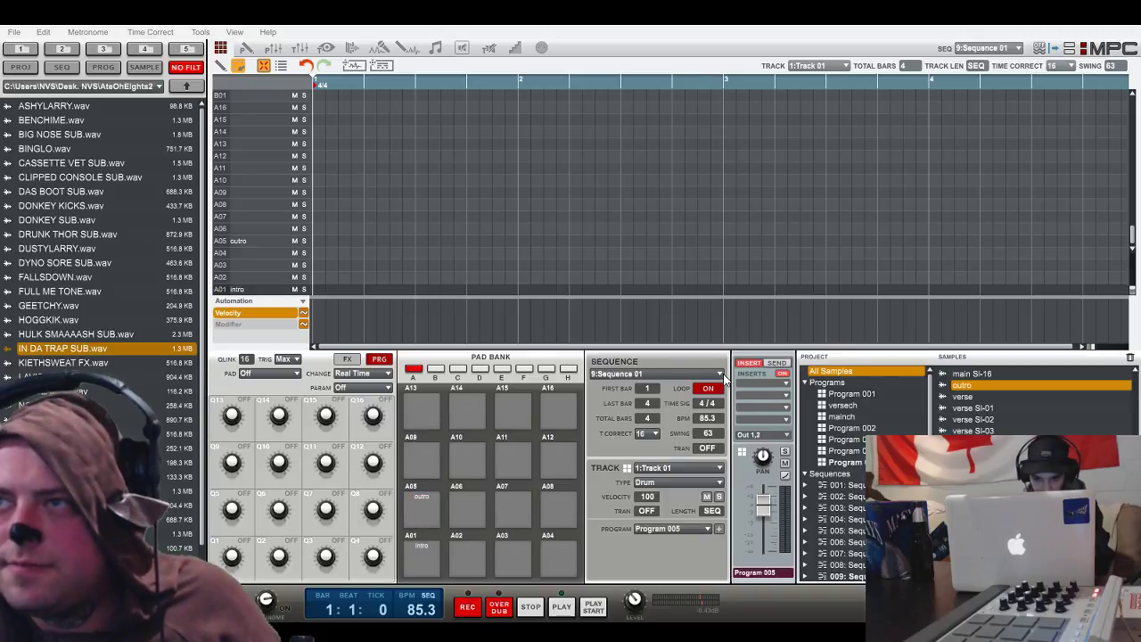
# - In the slot 8 sequence, clear the sample chops from track 1 and assign Program 005 to it
pyautogui.press('-')
pyautogui.moveTo(1115, 101); pyautogui.dragTo(126, 300)
pyautogui.press('Delete')
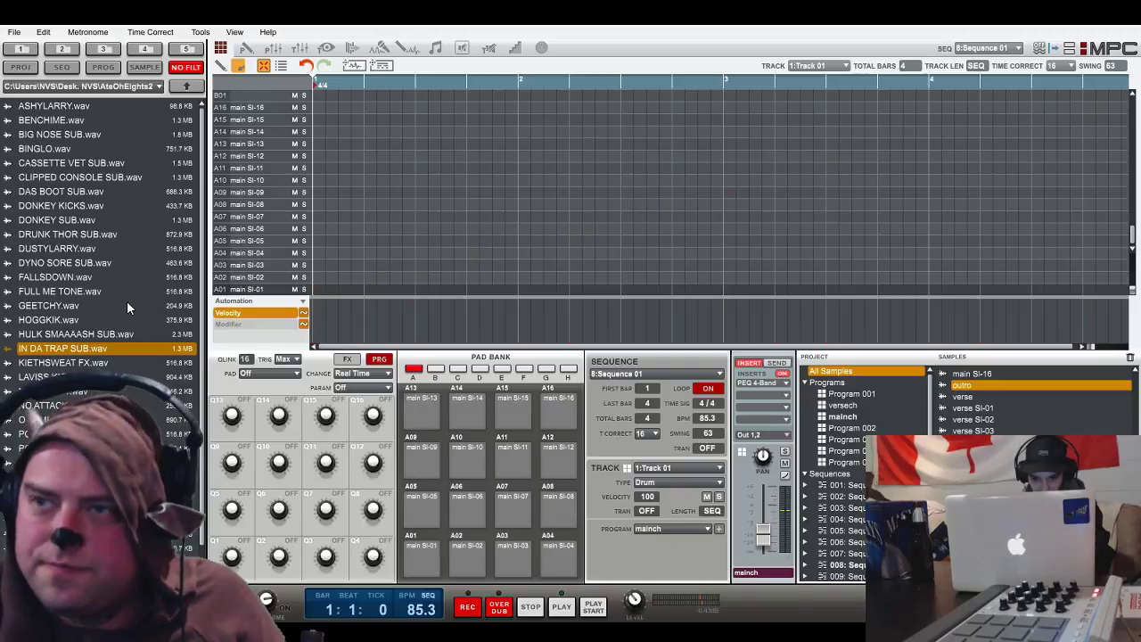
pyautogui.click(697, 620)
pyautogui.click(14, 32)
pyautogui.click(21, 96)
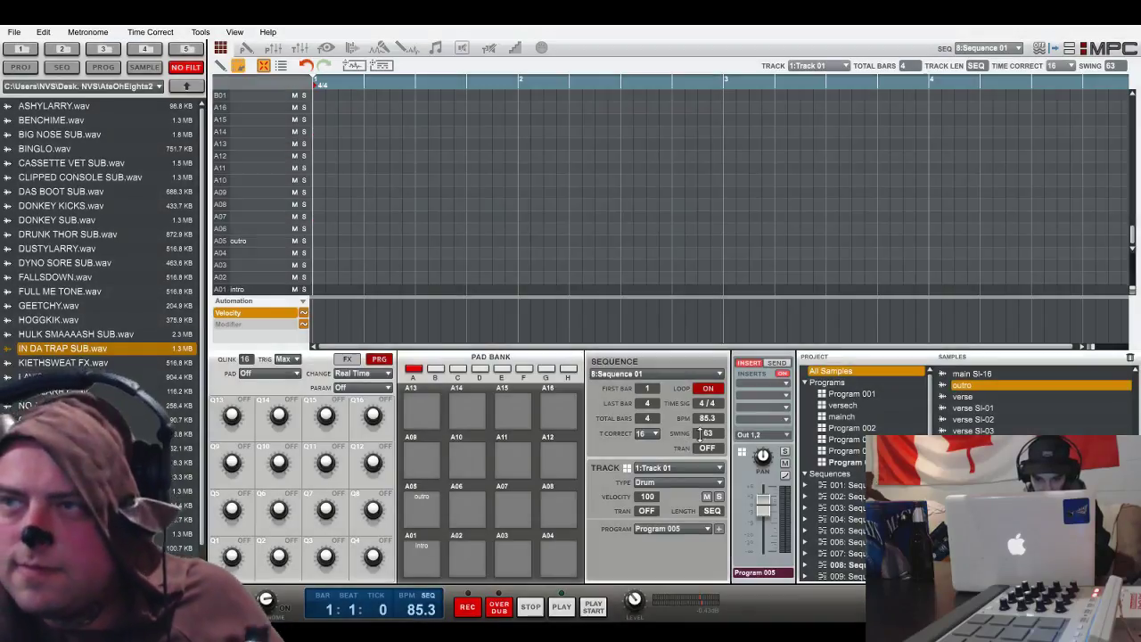
# - Clear the An - Kick3 notes from track 2 and the An - Snare3 notes from track 3 of the slot 8 sequence
pyautogui.click(720, 469)
pyautogui.click(700, 490)
pyautogui.moveTo(317, 277); pyautogui.dragTo(1139, 412)
pyautogui.press('Delete')
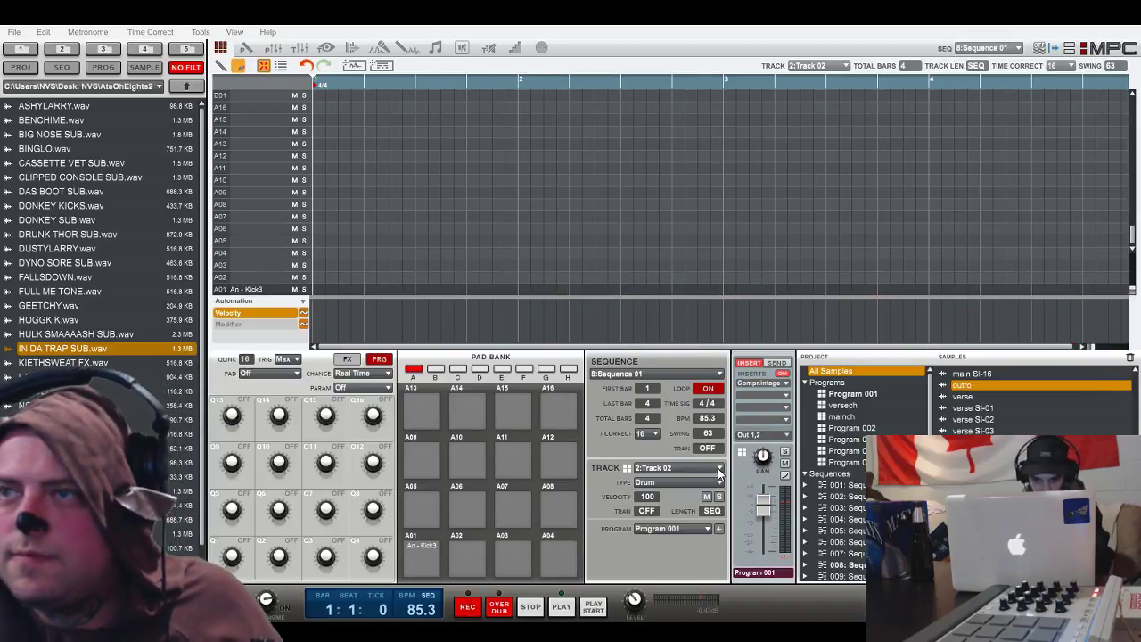
pyautogui.press('Down')
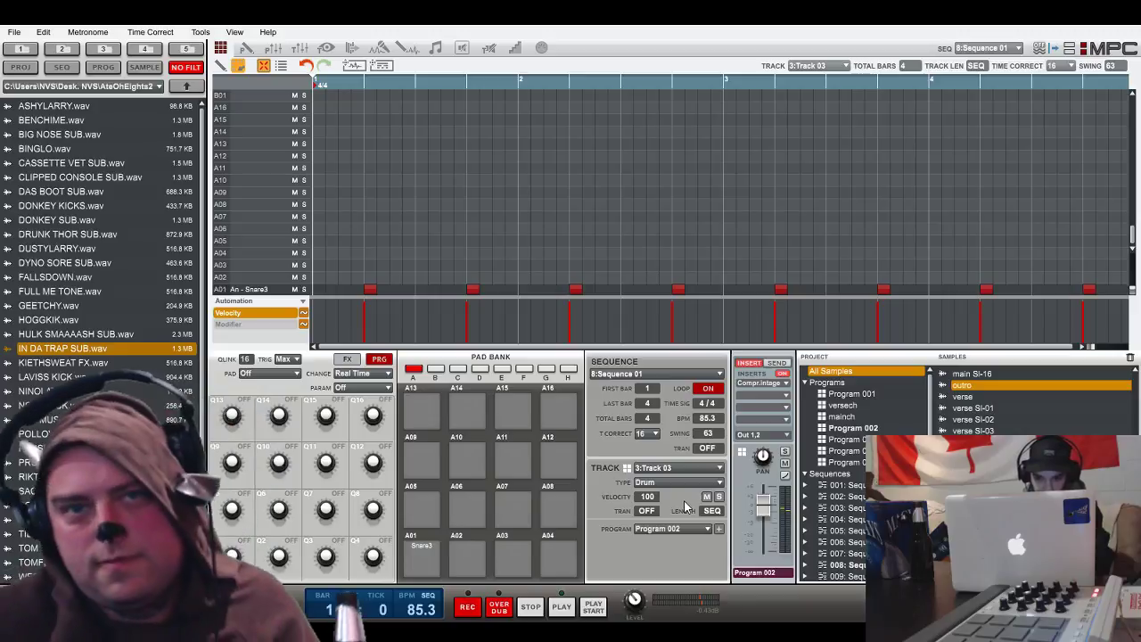
pyautogui.moveTo(1100, 250); pyautogui.dragTo(148, 338)
pyautogui.press('Delete')
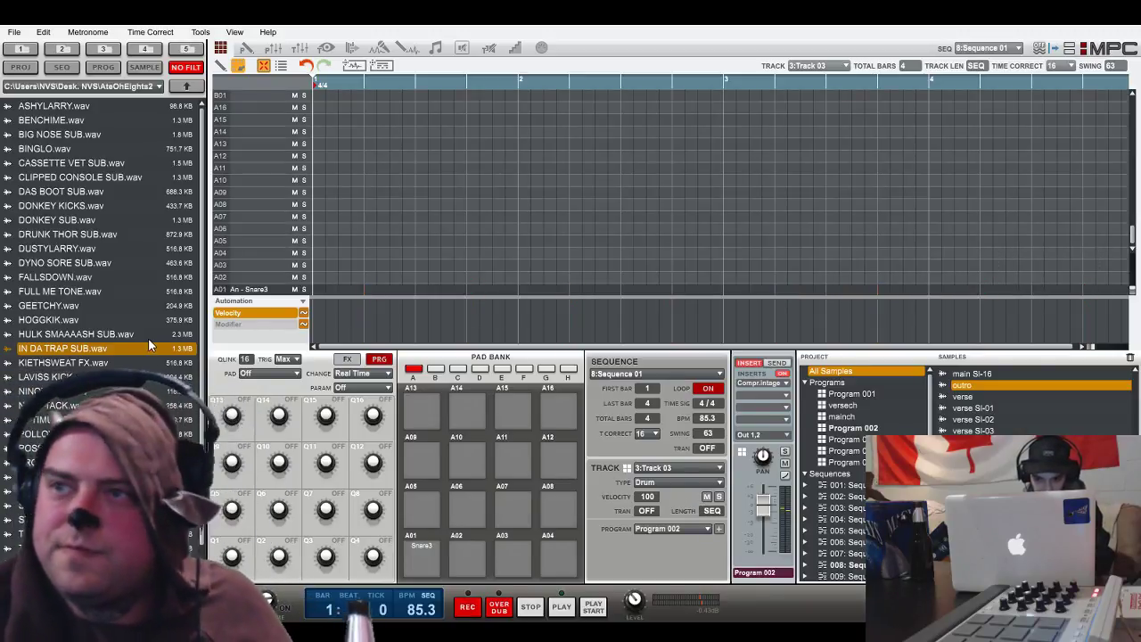
# - Clear all hat and cymbal notes from track 4 of the slot 8 sequence
pyautogui.click(720, 468)
pyautogui.click(702, 509)
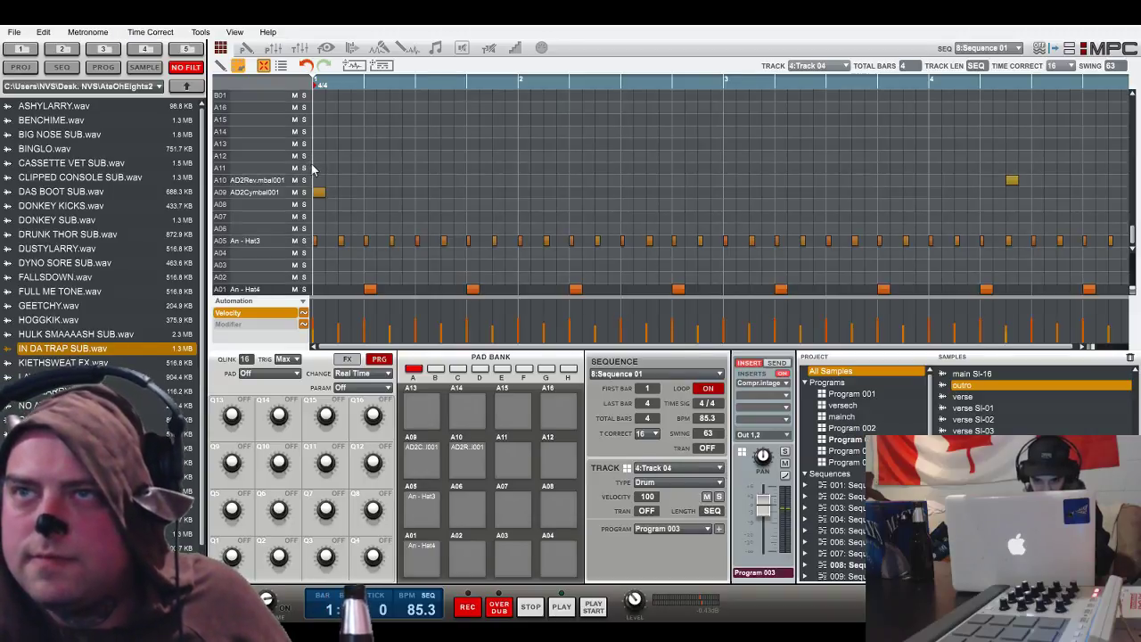
pyautogui.moveTo(973, 144); pyautogui.dragTo(1137, 334)
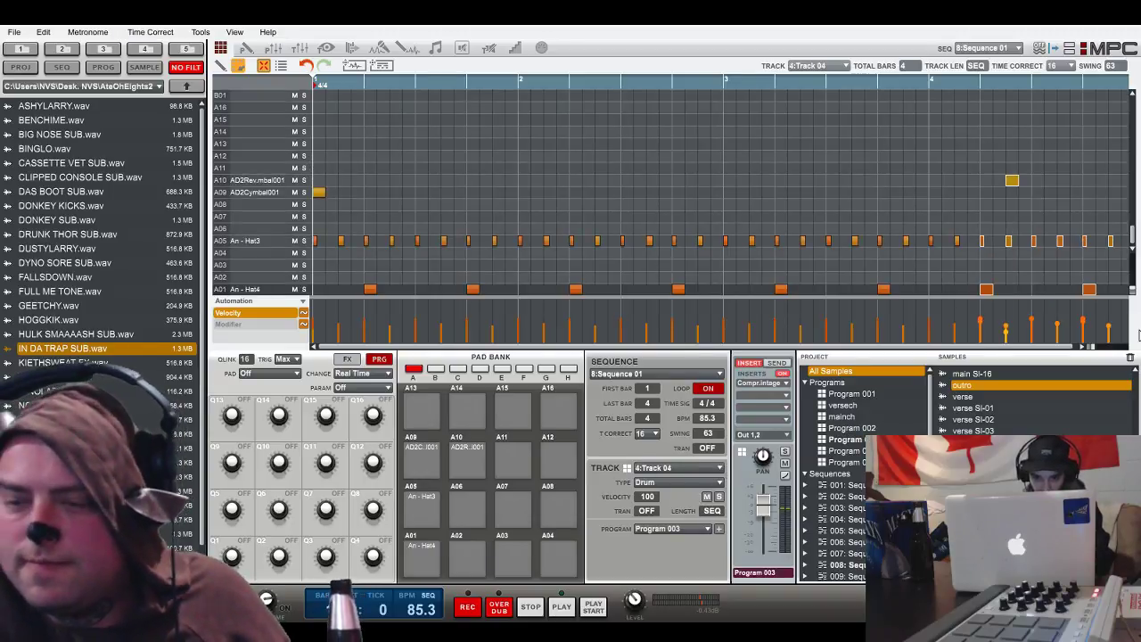
pyautogui.press('Delete')
pyautogui.moveTo(1074, 155); pyautogui.dragTo(309, 321)
pyautogui.press('Delete')
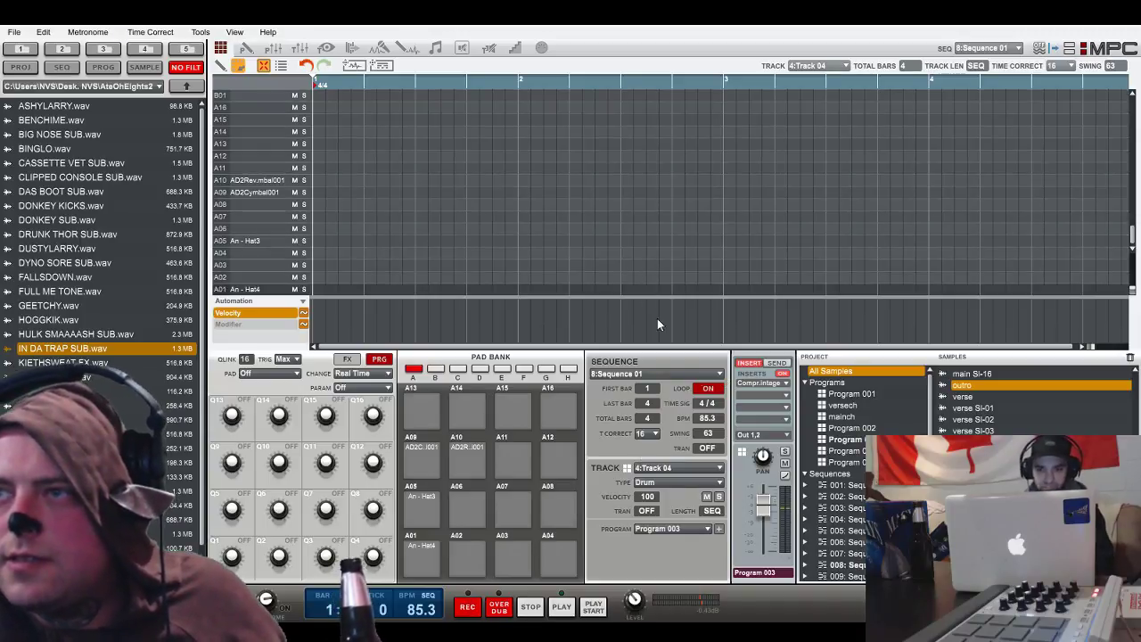
# - Clear all IN DA TRAP SUB notes from track 5 of the slot 8 sequence
pyautogui.click(690, 468)
pyautogui.click(694, 531)
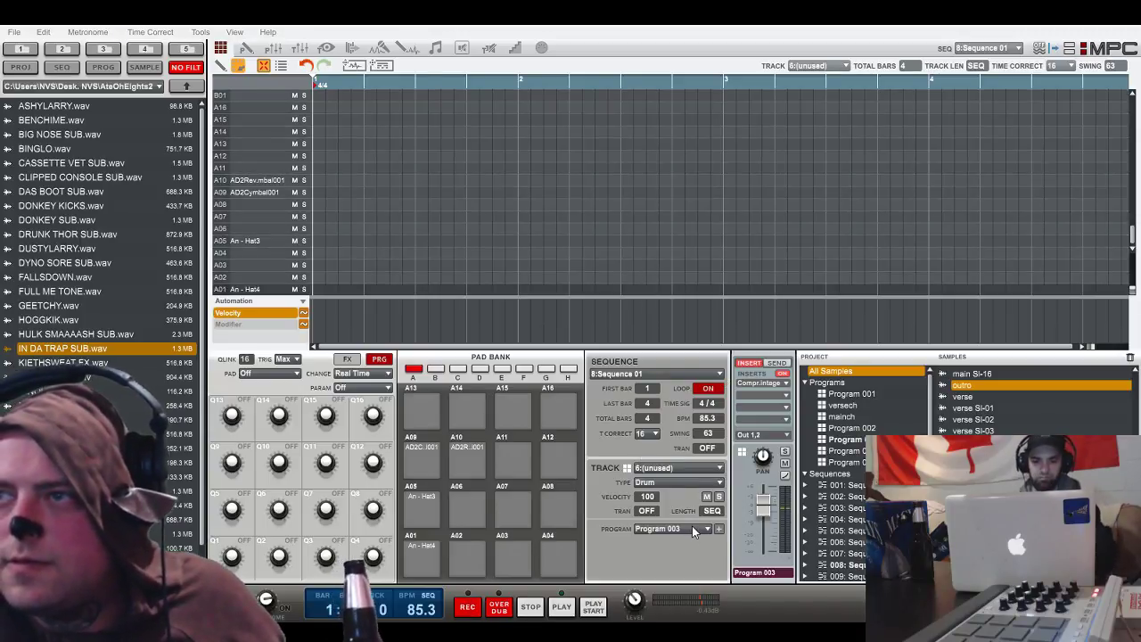
pyautogui.click(719, 470)
pyautogui.click(682, 513)
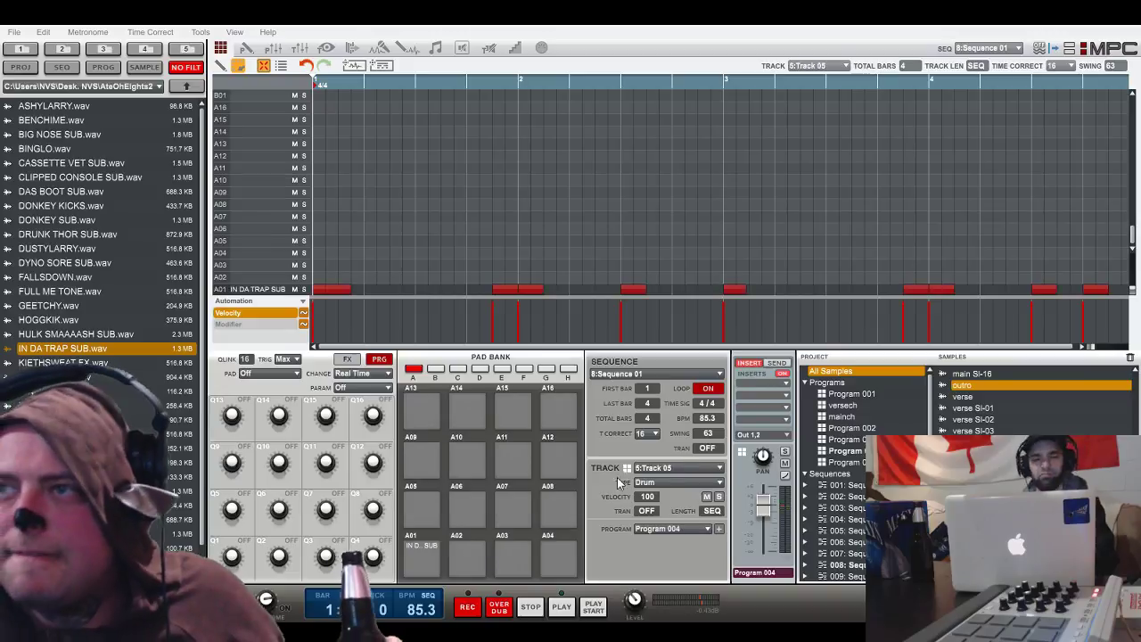
pyautogui.moveTo(321, 251); pyautogui.dragTo(1138, 377)
pyautogui.press('Delete')
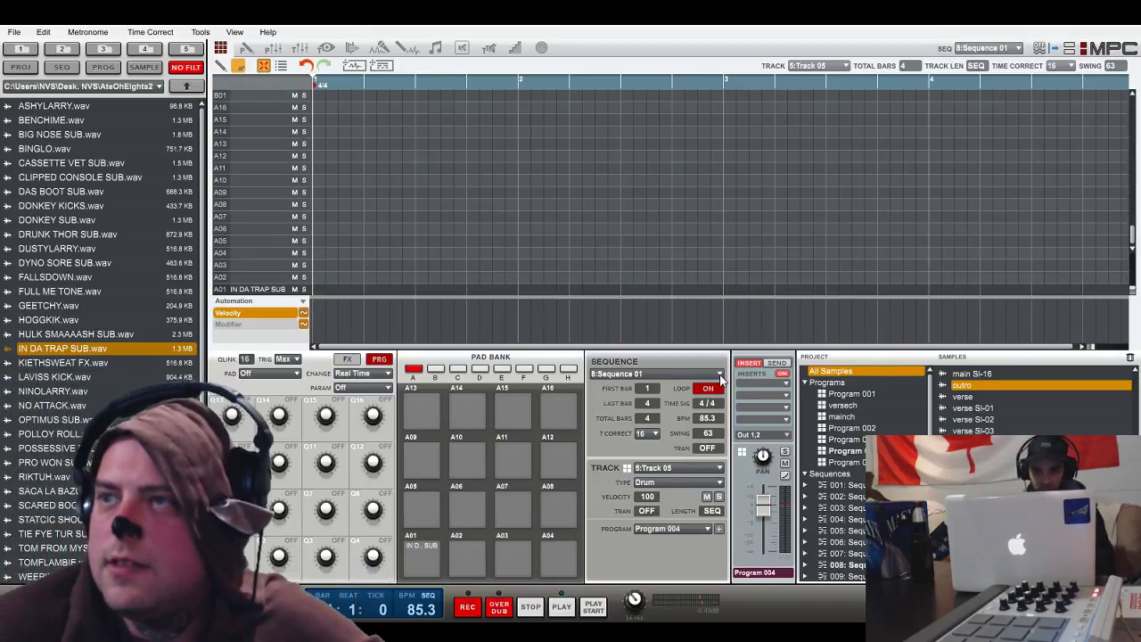
# - In the slot 5 sequence, set time correct to Off and nudge all mainch chops on track 1 slightly later
pyautogui.click(623, 429)
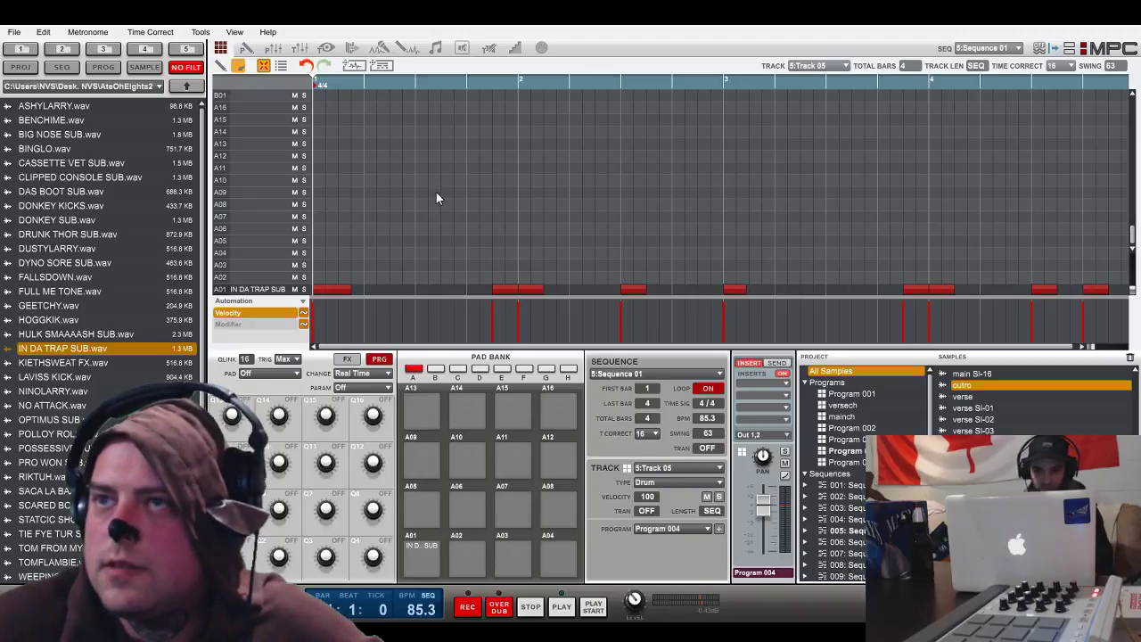
pyautogui.click(681, 482)
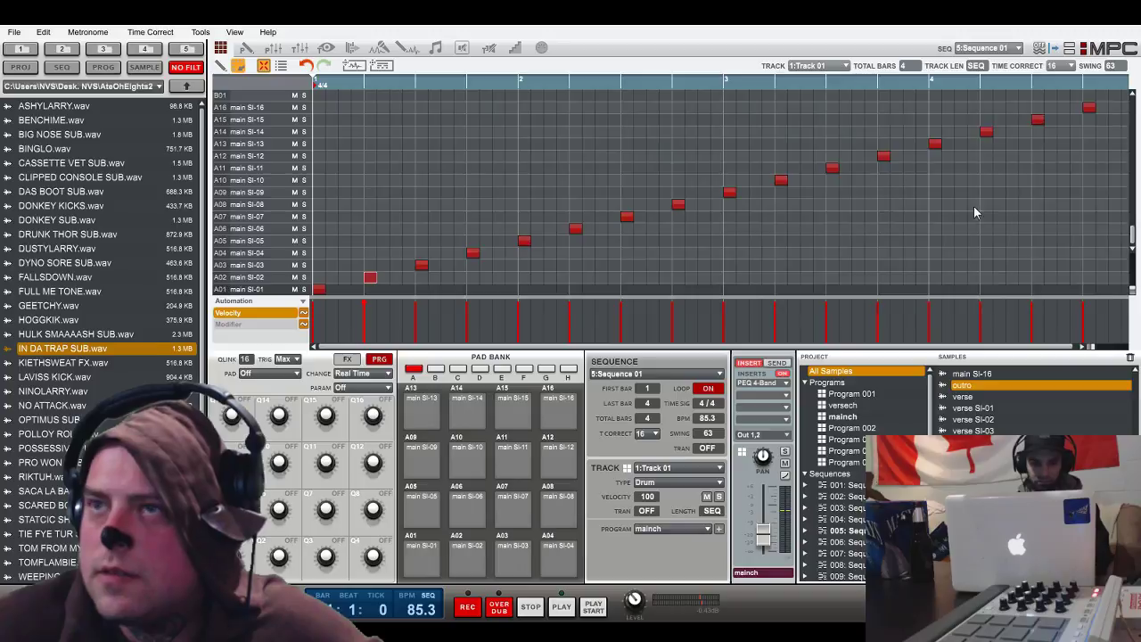
pyautogui.moveTo(1093, 346); pyautogui.dragTo(1125, 346)
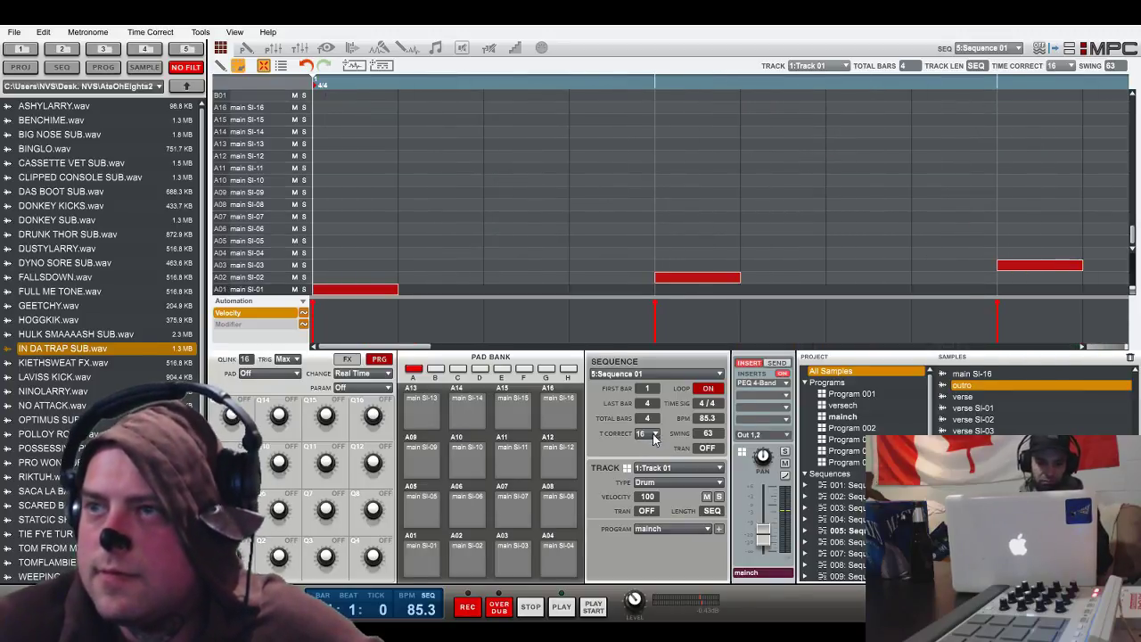
pyautogui.click(662, 456)
pyautogui.moveTo(701, 280); pyautogui.dragTo(713, 288)
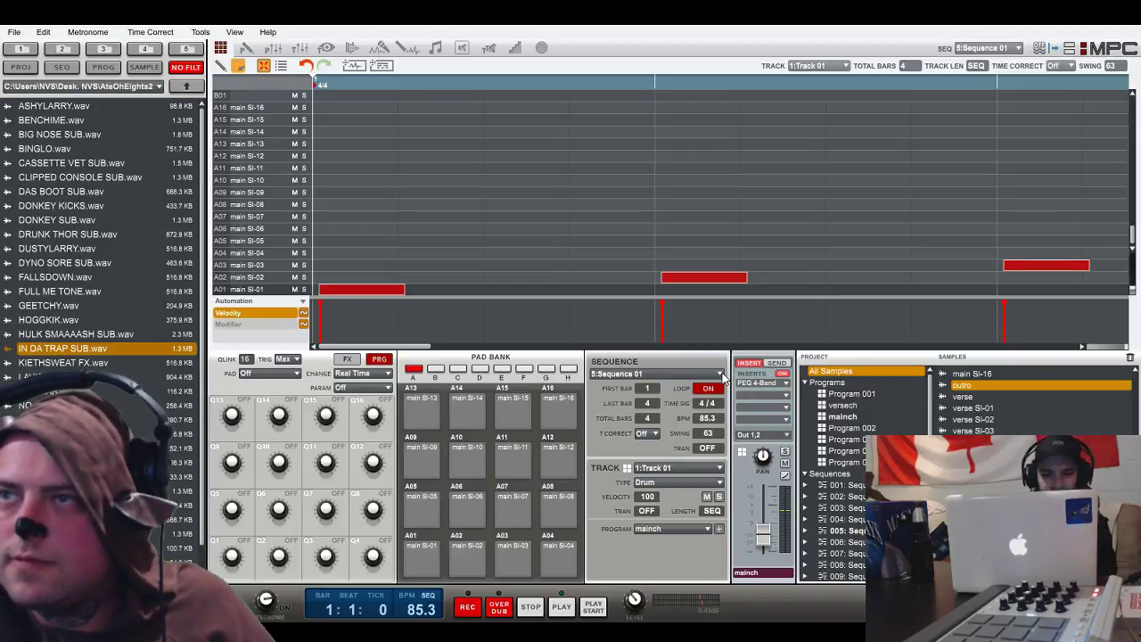
# - In the slot 6 sequence, assign versech to track 1 and move all its notes up to verse SI-17 through verse SI-32
pyautogui.press('+')
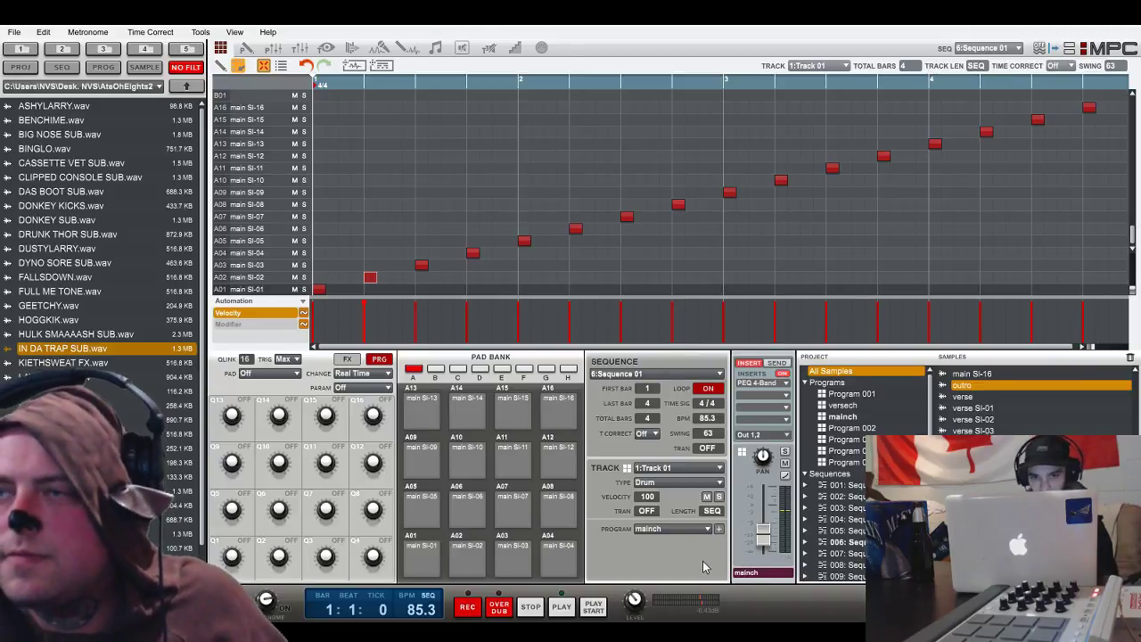
pyautogui.press('-')
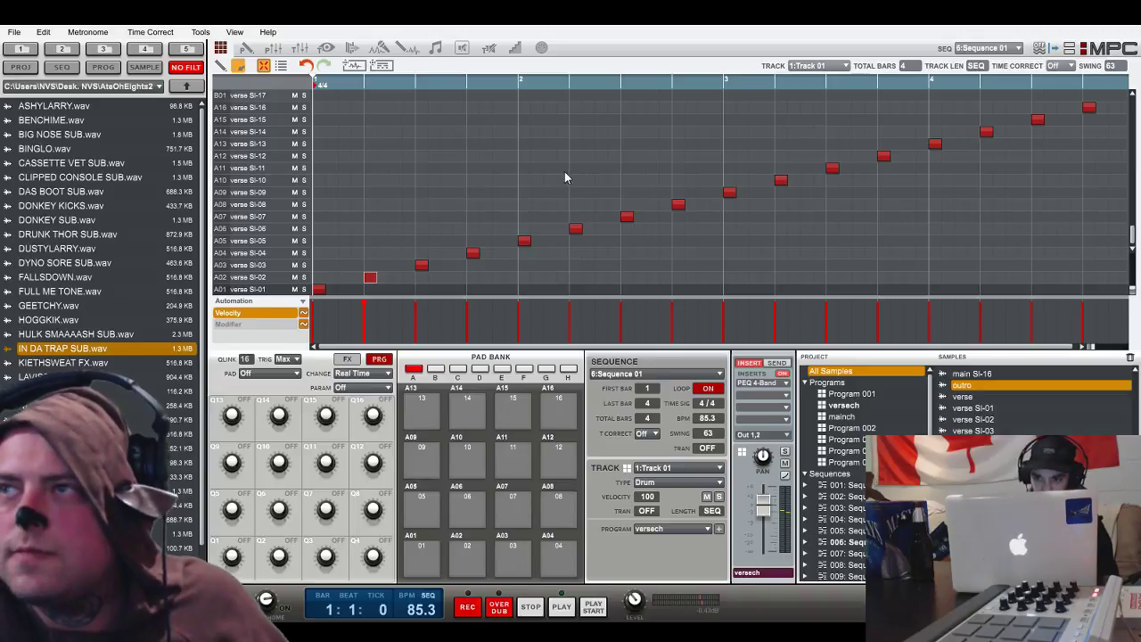
pyautogui.moveTo(1102, 104); pyautogui.dragTo(213, 327)
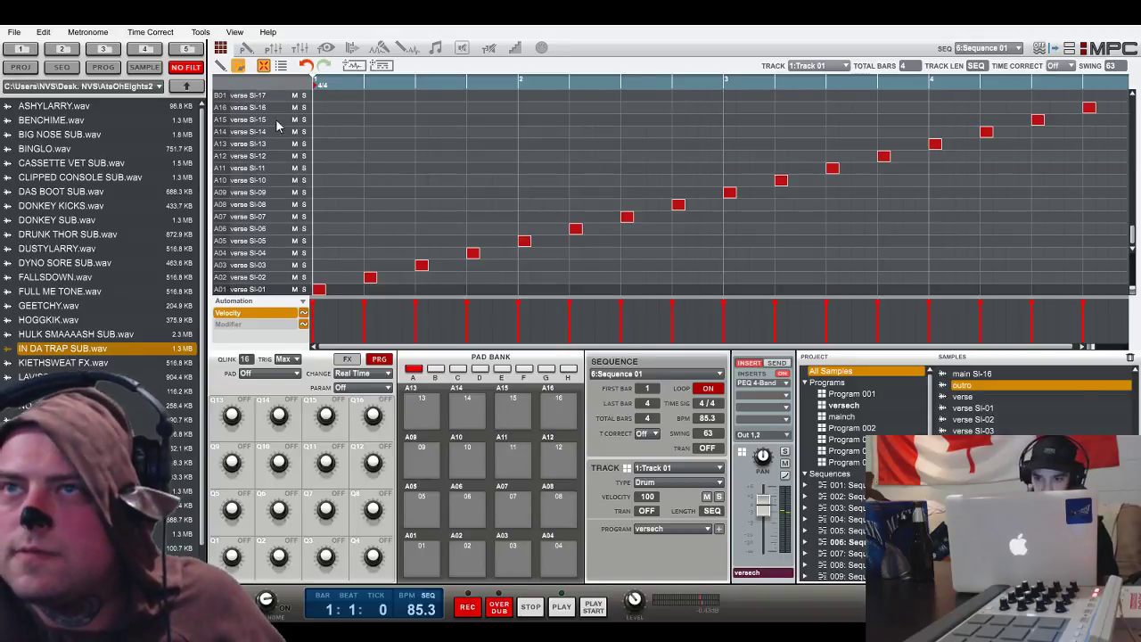
pyautogui.scroll(1, 233, 100)
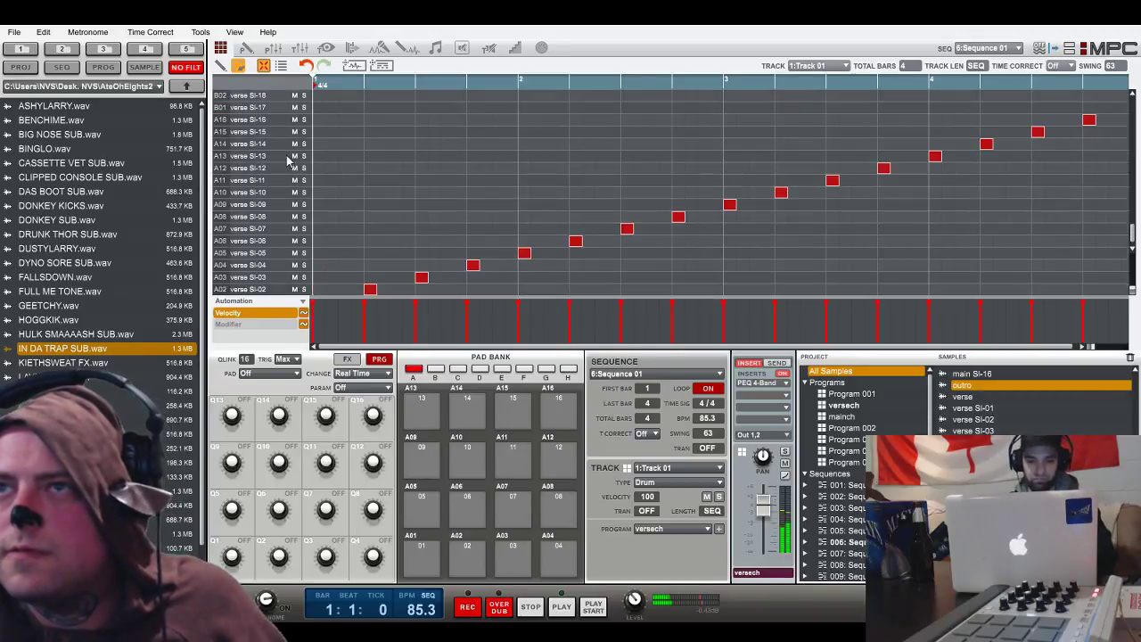
pyautogui.scroll(-1, 1128, 133)
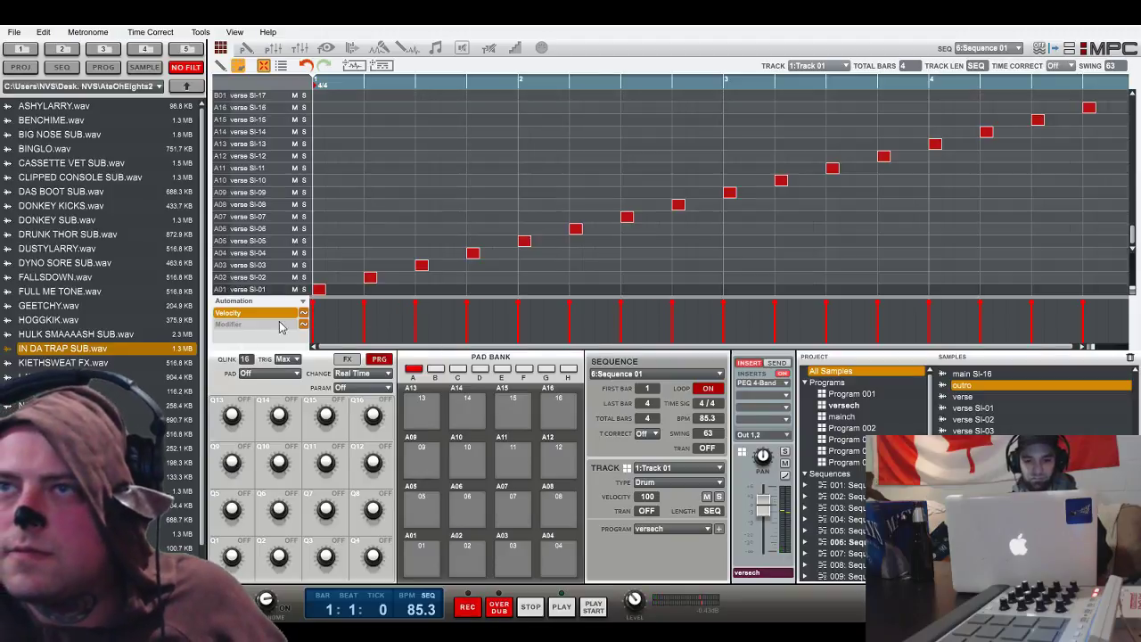
pyautogui.moveTo(321, 290); pyautogui.dragTo(323, 107)
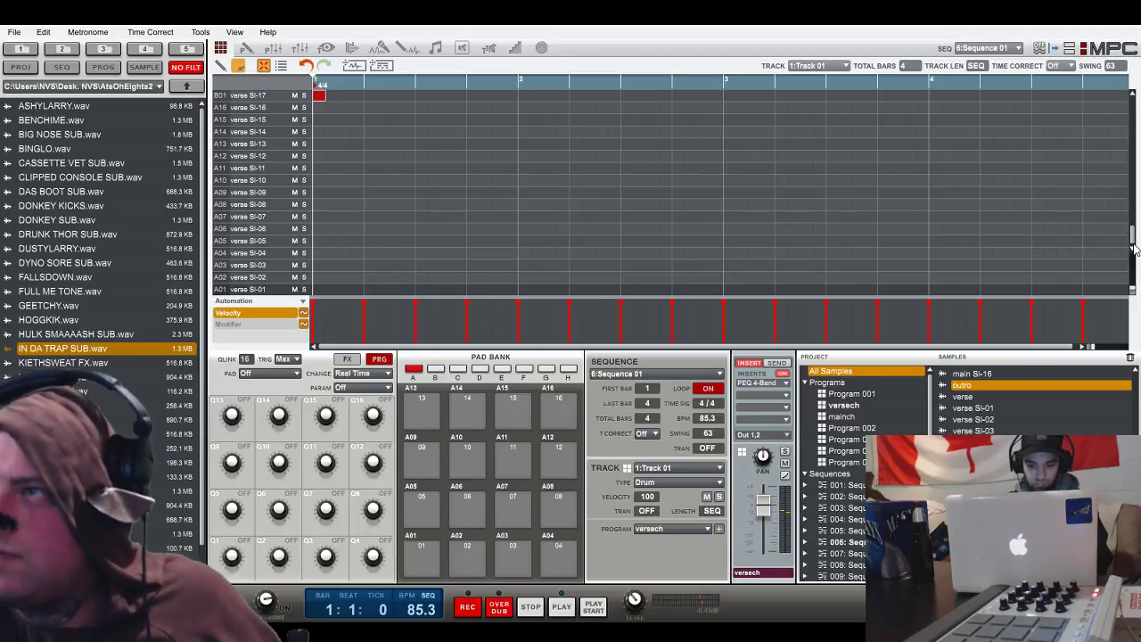
pyautogui.scroll(5, 1123, 214)
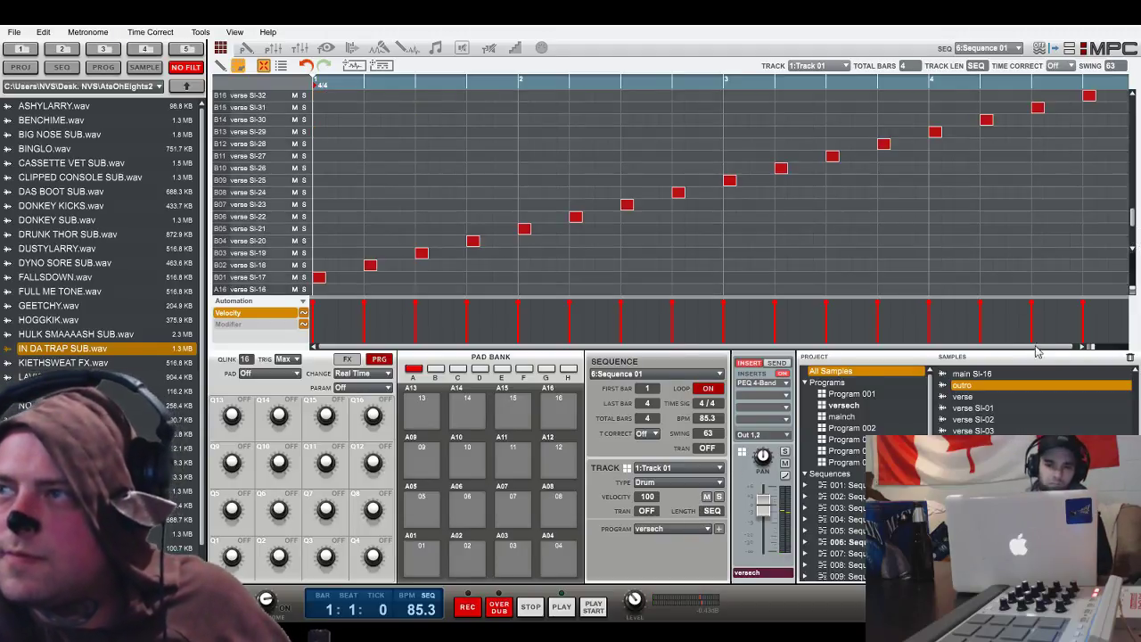
# - Nudge all verse chops on track 1 of the slot 6 sequence slightly later
pyautogui.moveTo(1094, 347); pyautogui.dragTo(1108, 346)
pyautogui.moveTo(664, 272); pyautogui.dragTo(679, 275)
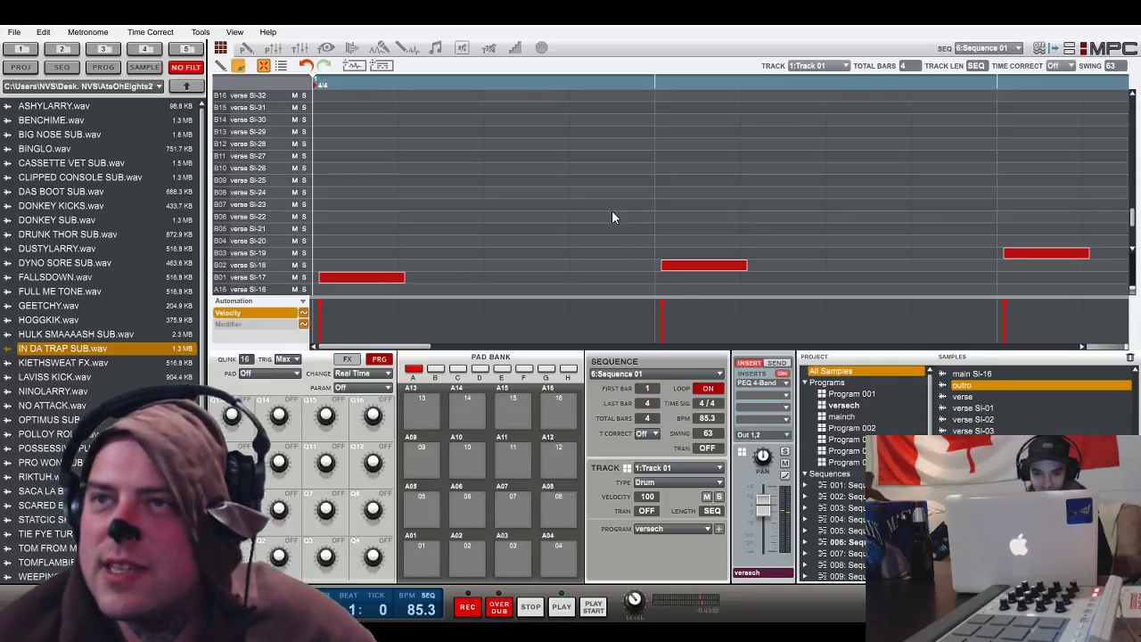
# - Assign versech to track 1 of the slot 5 sequence
pyautogui.click(632, 428)
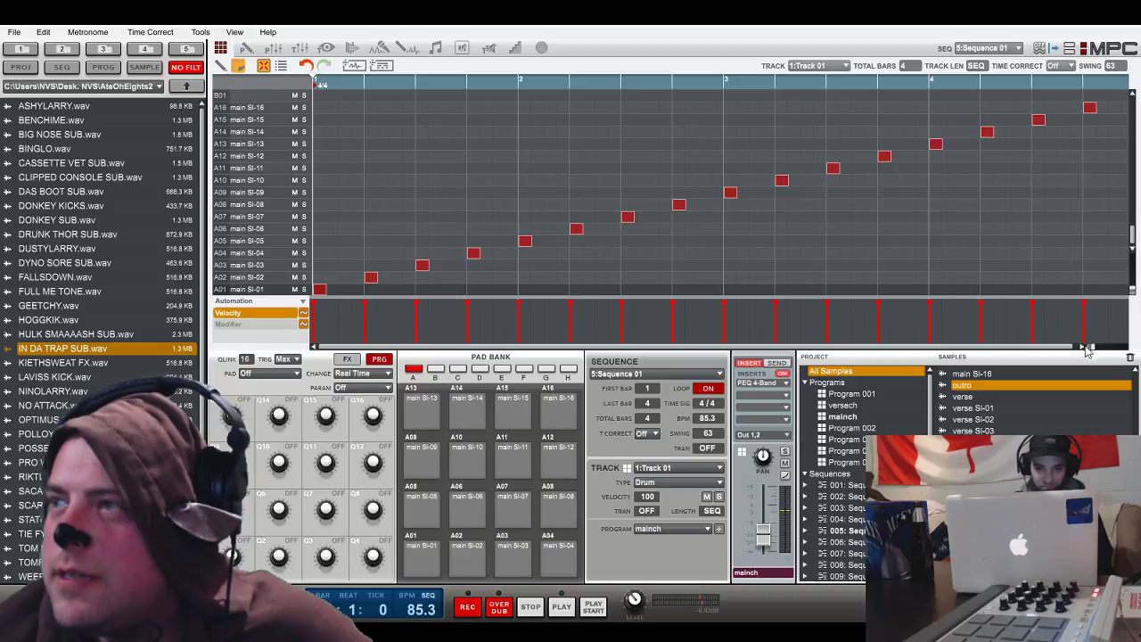
pyautogui.moveTo(1092, 346); pyautogui.dragTo(1107, 347)
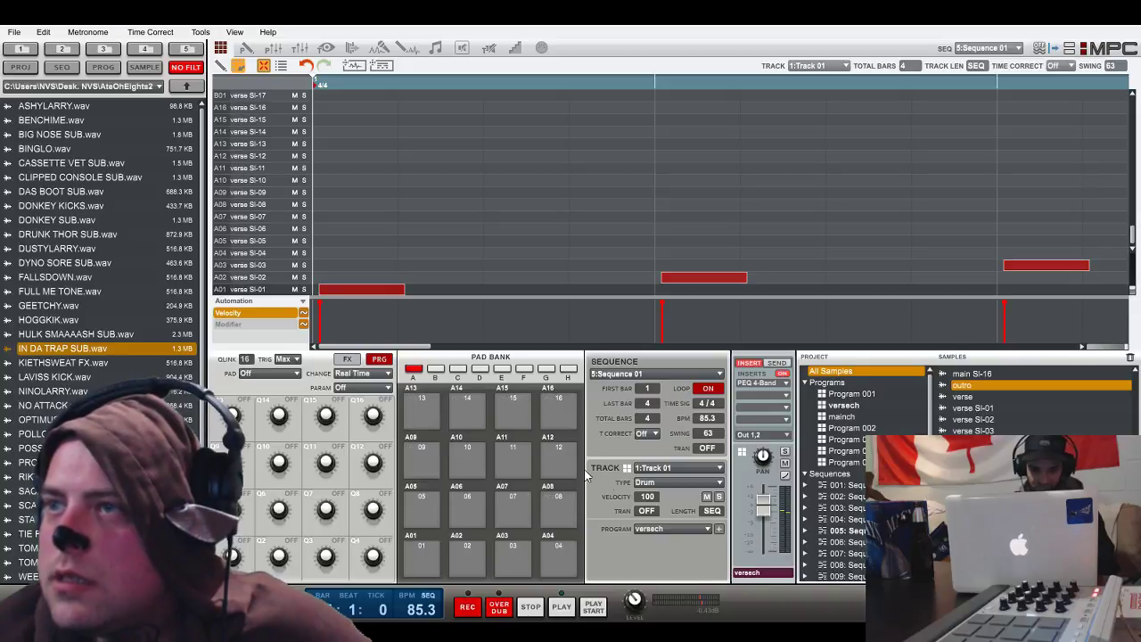
# - In the slot 1 sequence, move the four bar 2 notes down to main SI-01 through SI-04 and set time correct to 16
pyautogui.click(721, 373)
pyautogui.click(643, 384)
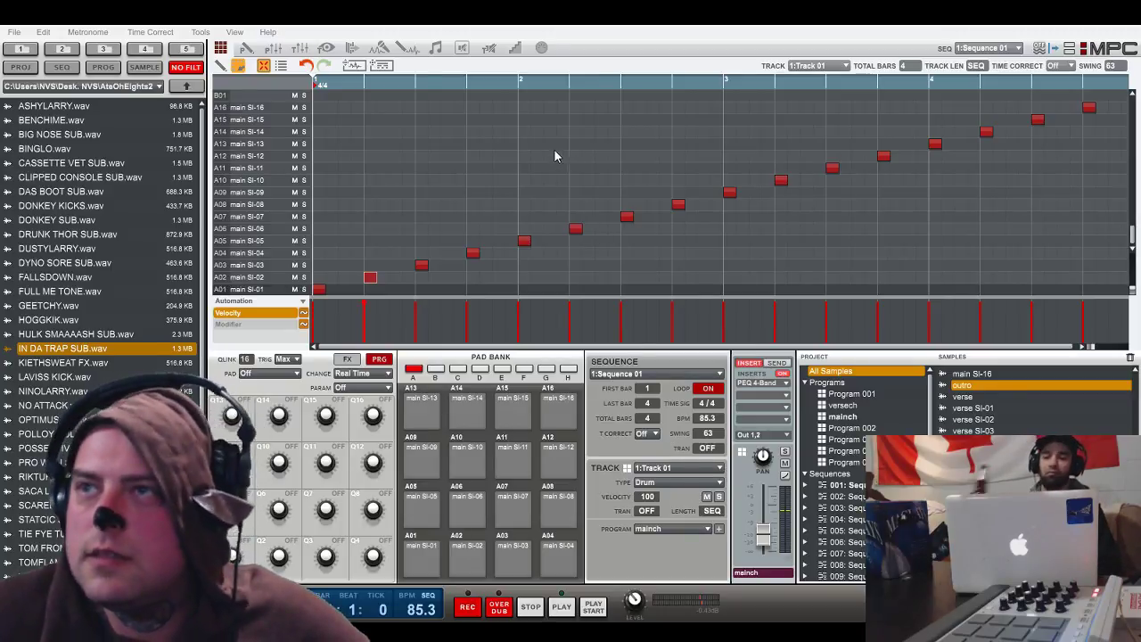
pyautogui.moveTo(553, 142); pyautogui.dragTo(601, 250)
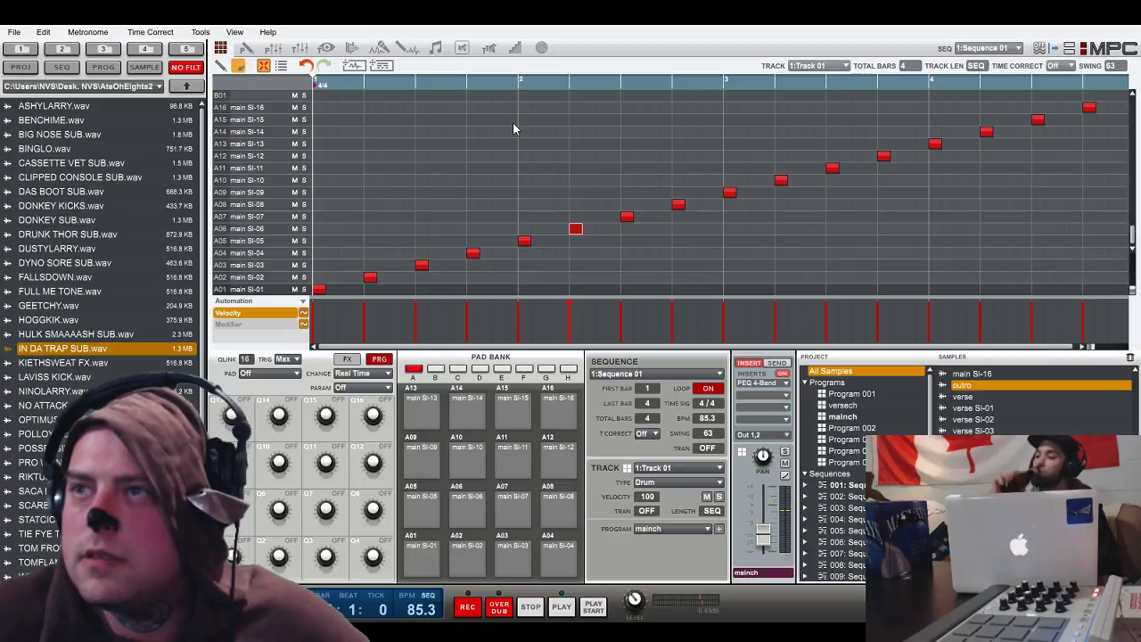
pyautogui.moveTo(514, 123); pyautogui.dragTo(720, 283)
pyautogui.moveTo(526, 245); pyautogui.dragTo(542, 295)
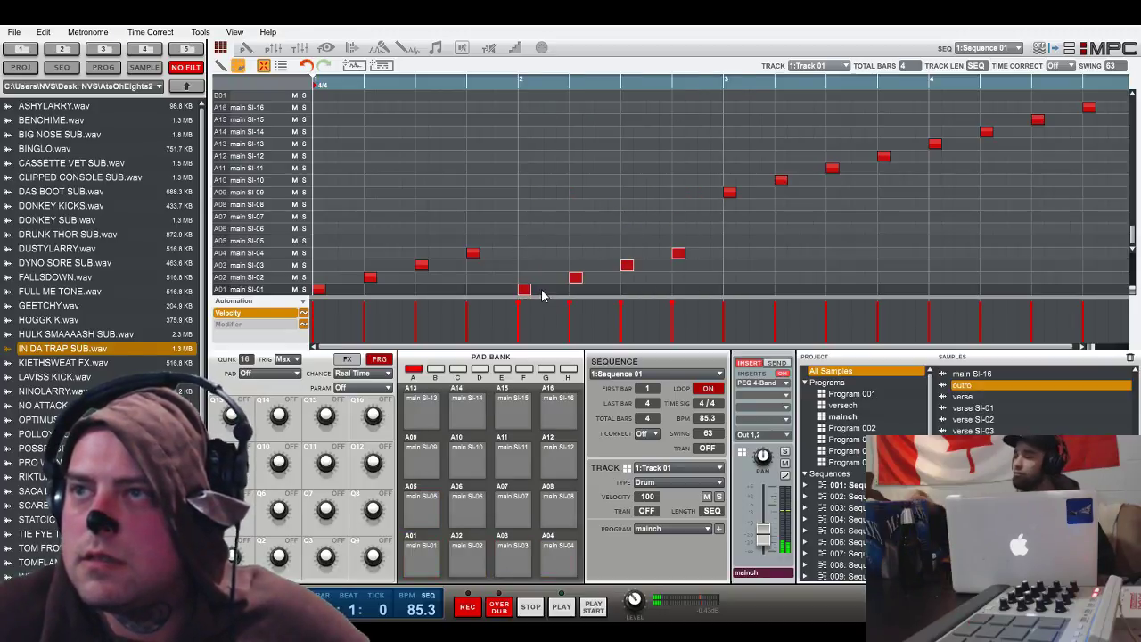
pyautogui.click(657, 435)
pyautogui.click(665, 479)
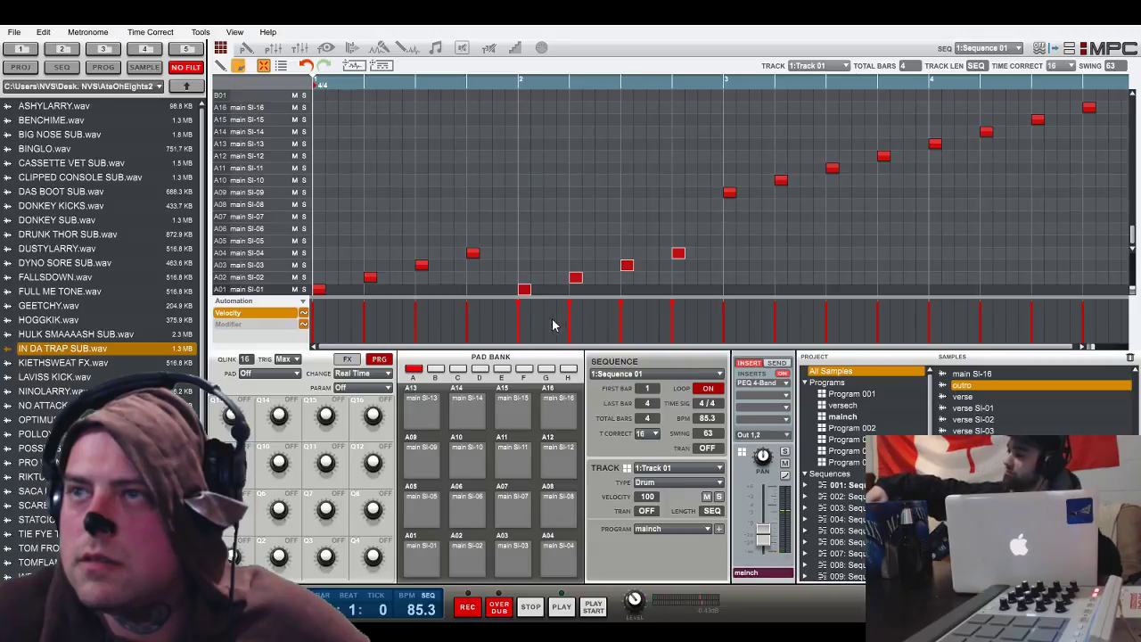
pyautogui.moveTo(529, 294); pyautogui.dragTo(534, 294)
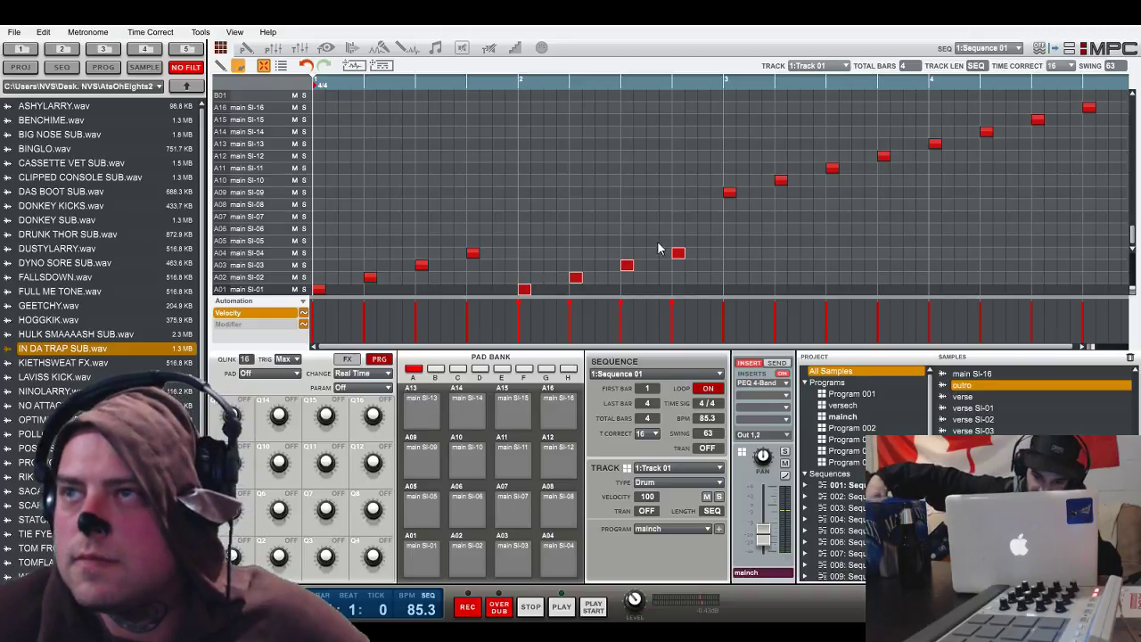
# - Raise the last two bar 2 notes of the slot 1 sequence to main SI-07 and main SI-08
pyautogui.moveTo(702, 230); pyautogui.dragTo(615, 275)
pyautogui.moveTo(679, 255); pyautogui.dragTo(689, 223)
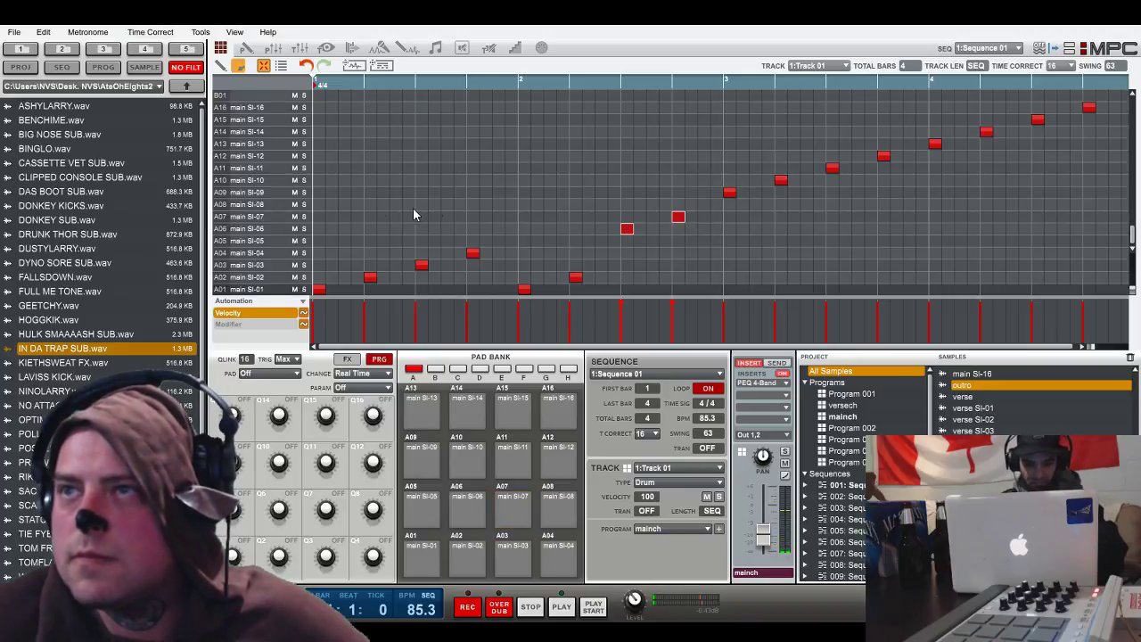
pyautogui.moveTo(685, 221); pyautogui.dragTo(680, 214)
# - Move the bar 3 and 4 notes down to main SI-01 through SI-08, and nudge all notes slightly later with time correct Off
pyautogui.moveTo(722, 98); pyautogui.dragTo(1104, 219)
pyautogui.moveTo(735, 200); pyautogui.dragTo(736, 307)
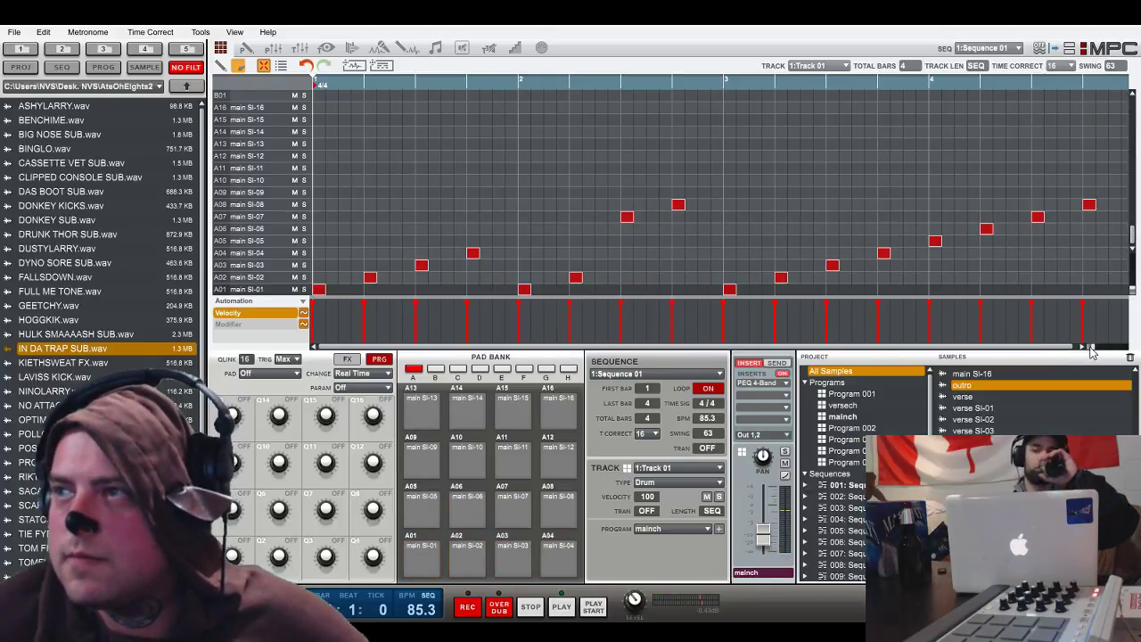
pyautogui.moveTo(1089, 347); pyautogui.dragTo(1139, 348)
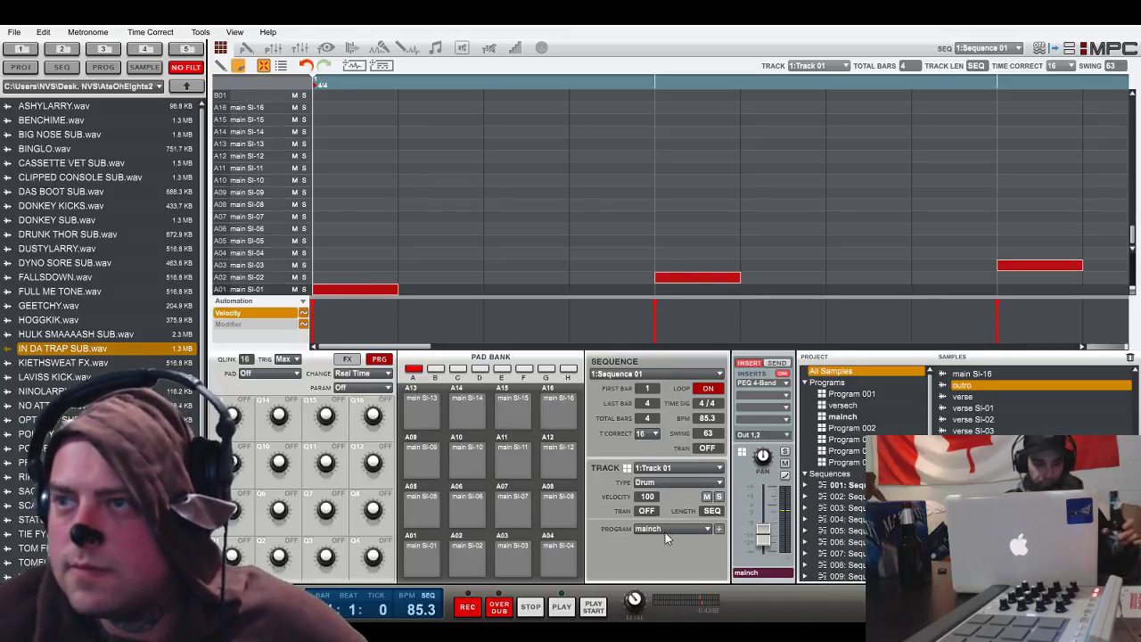
pyautogui.moveTo(344, 291); pyautogui.dragTo(351, 292)
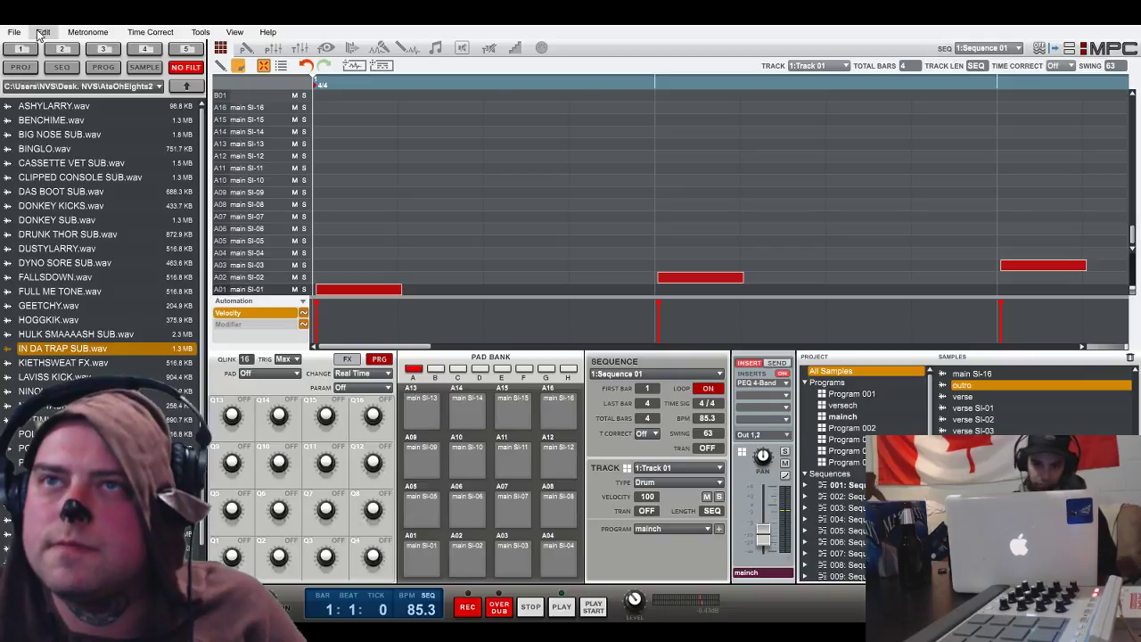
# - Copy the slot 1 sequence over slot 3, and copy the slot 3 sequence over slot 7
pyautogui.click(286, 266)
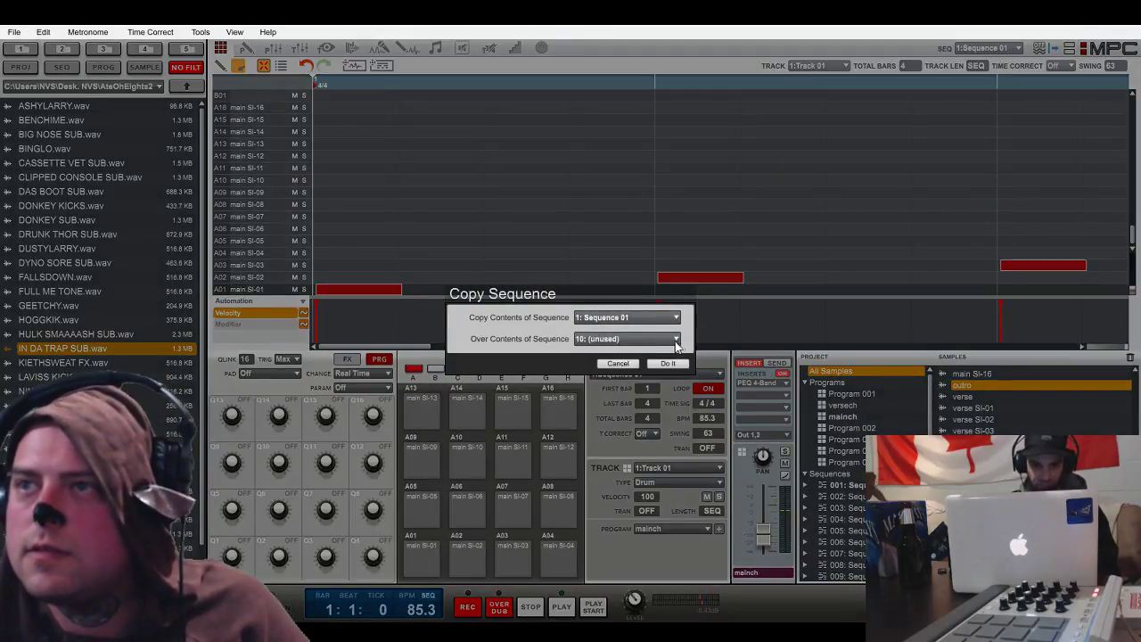
pyautogui.click(650, 244)
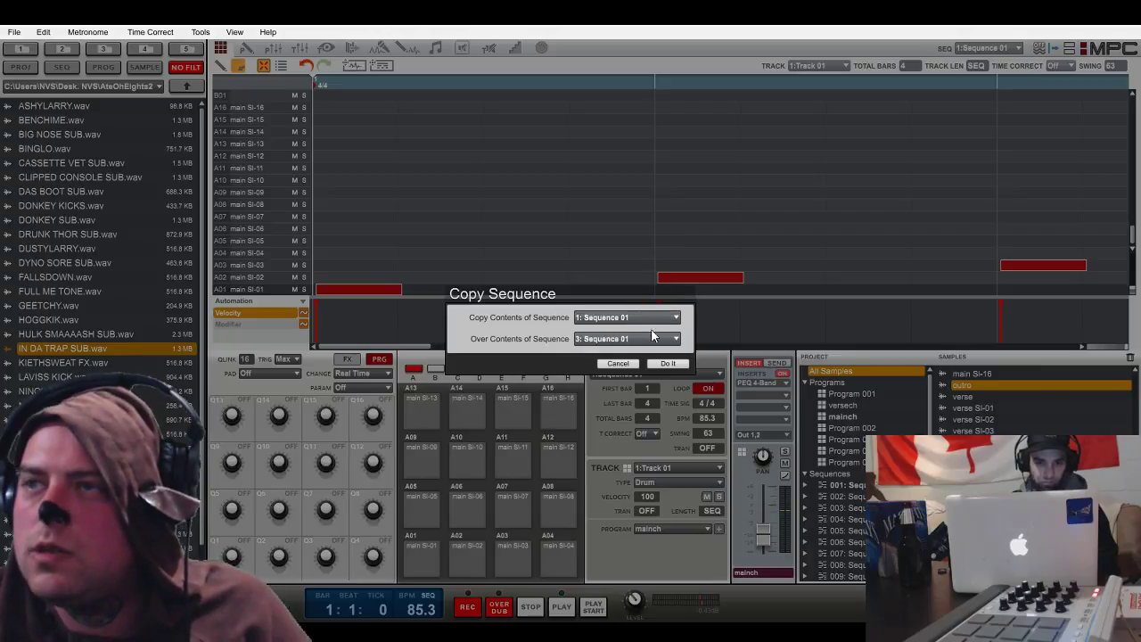
pyautogui.click(670, 363)
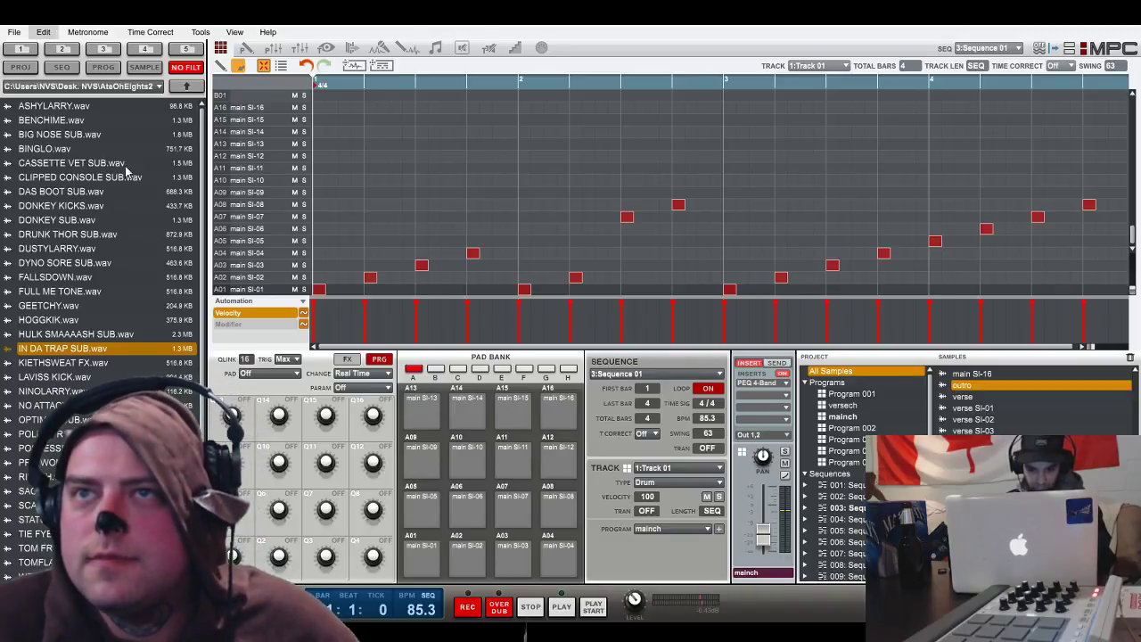
pyautogui.click(259, 264)
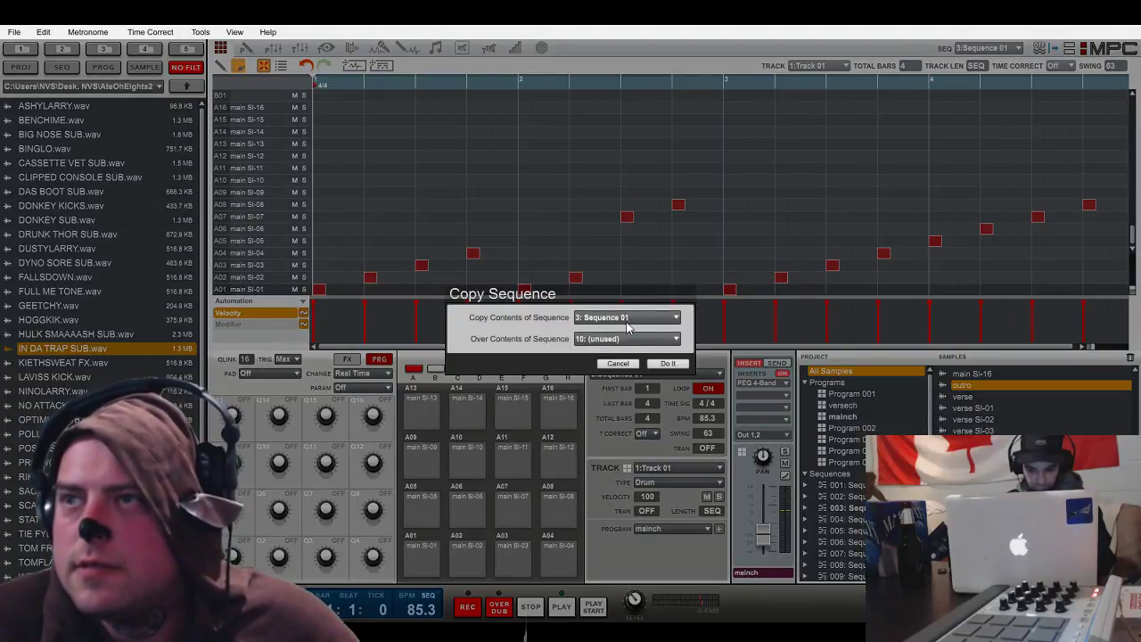
pyautogui.click(629, 304)
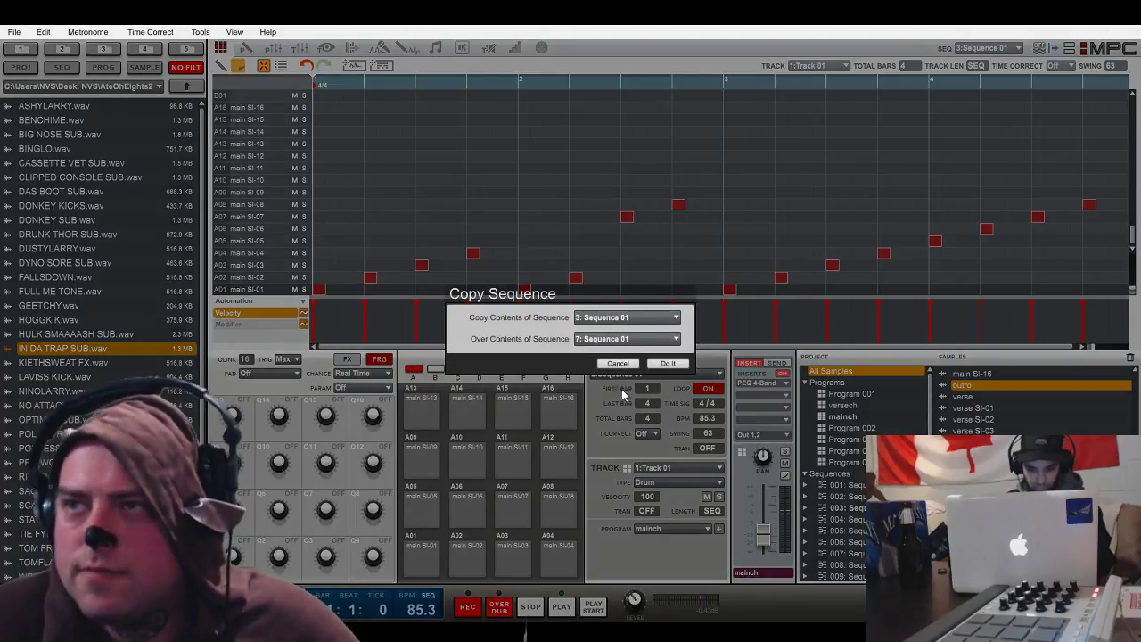
pyautogui.click(664, 364)
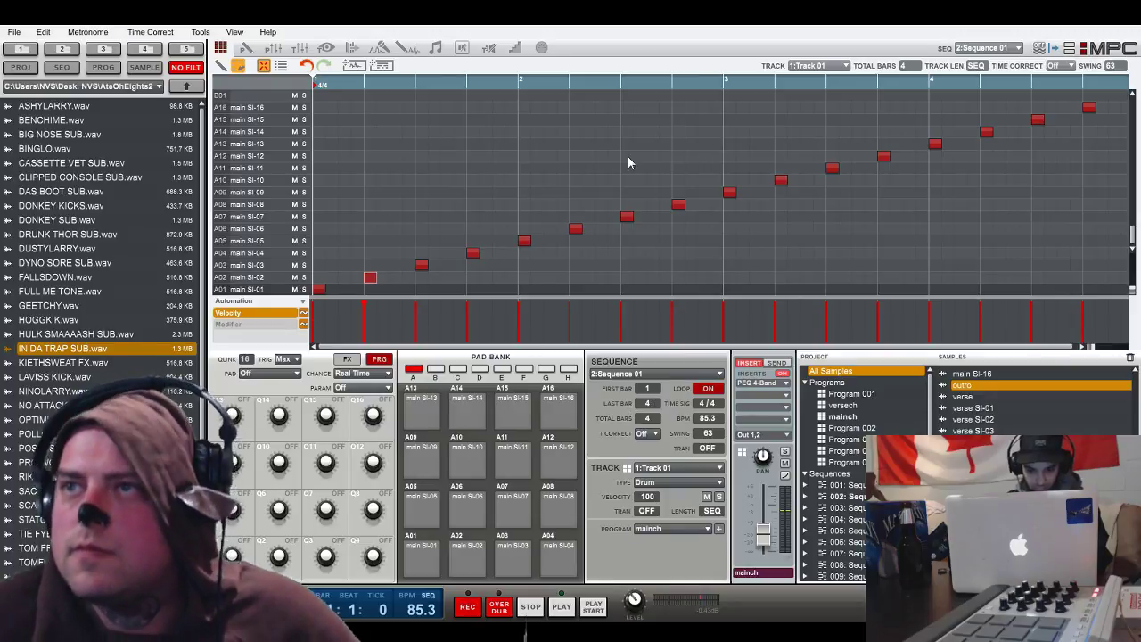
# - In the slot 2 sequence, move the four bar 2 notes down to main SI-01 through SI-04 and set time correct to 16
pyautogui.moveTo(507, 185); pyautogui.dragTo(705, 272)
pyautogui.moveTo(527, 249); pyautogui.dragTo(527, 292)
pyautogui.click(656, 435)
pyautogui.click(658, 466)
pyautogui.moveTo(527, 292); pyautogui.dragTo(525, 292)
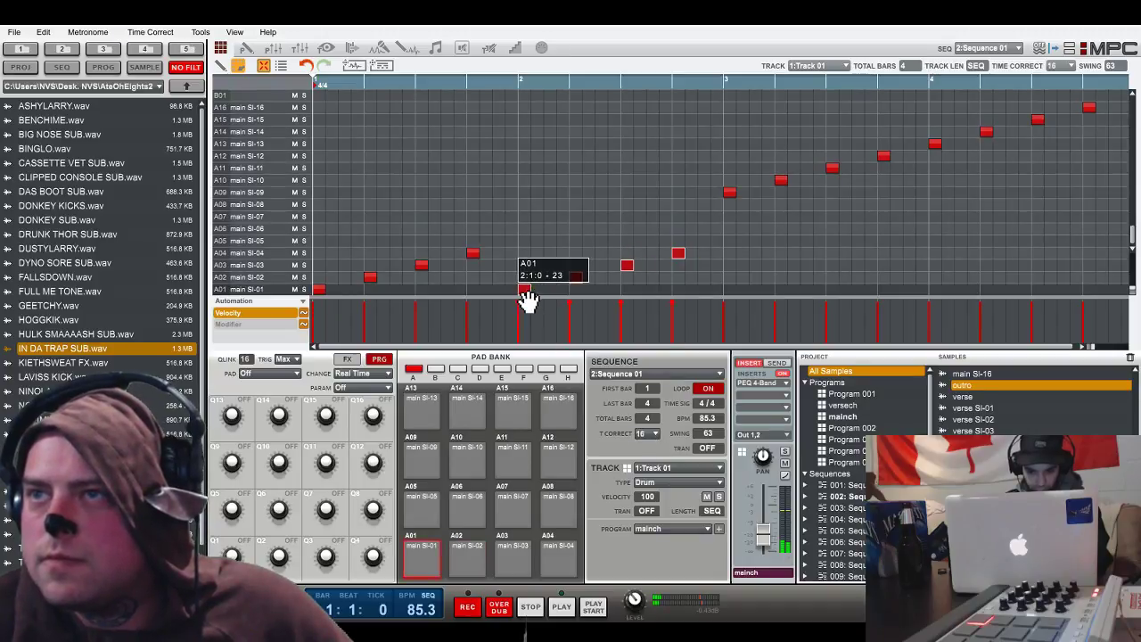
# - Raise the last two bar 2 notes to main SI-07 and SI-08, and nudge all notes slightly later with time correct Off
pyautogui.moveTo(685, 225); pyautogui.dragTo(625, 292)
pyautogui.moveTo(677, 254); pyautogui.dragTo(687, 224)
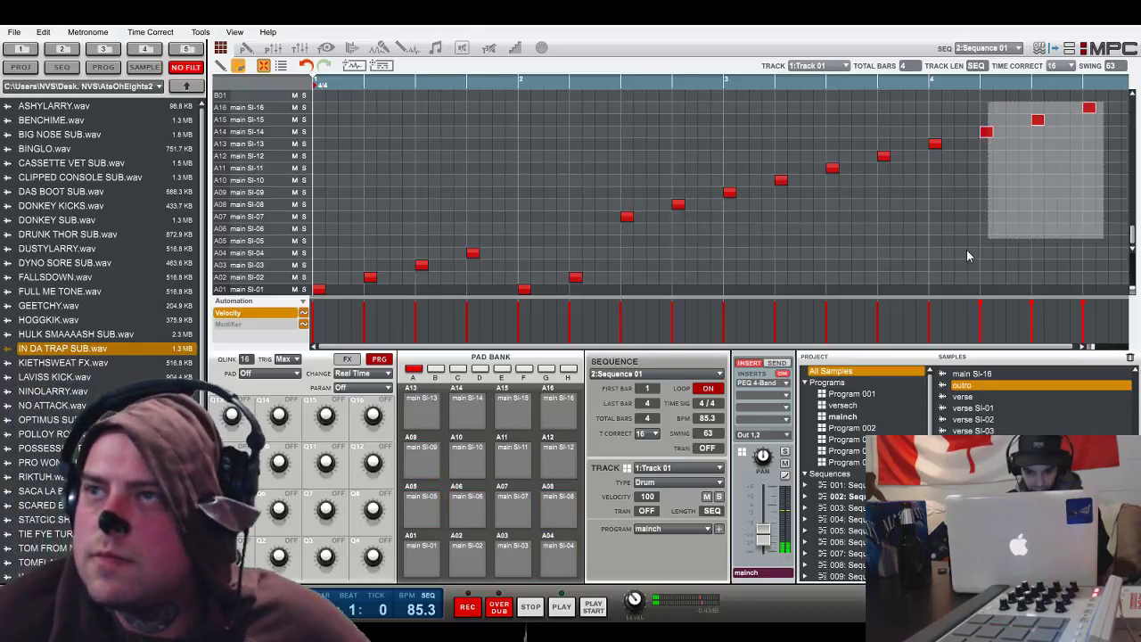
pyautogui.moveTo(1093, 346); pyautogui.dragTo(1139, 346)
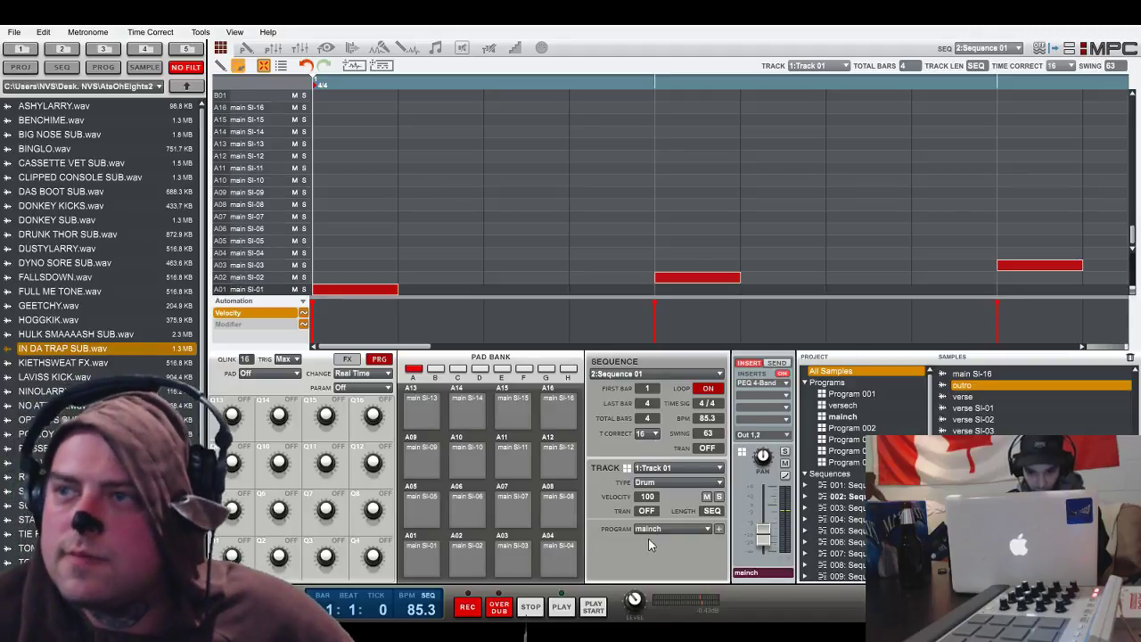
pyautogui.moveTo(339, 291); pyautogui.dragTo(346, 292)
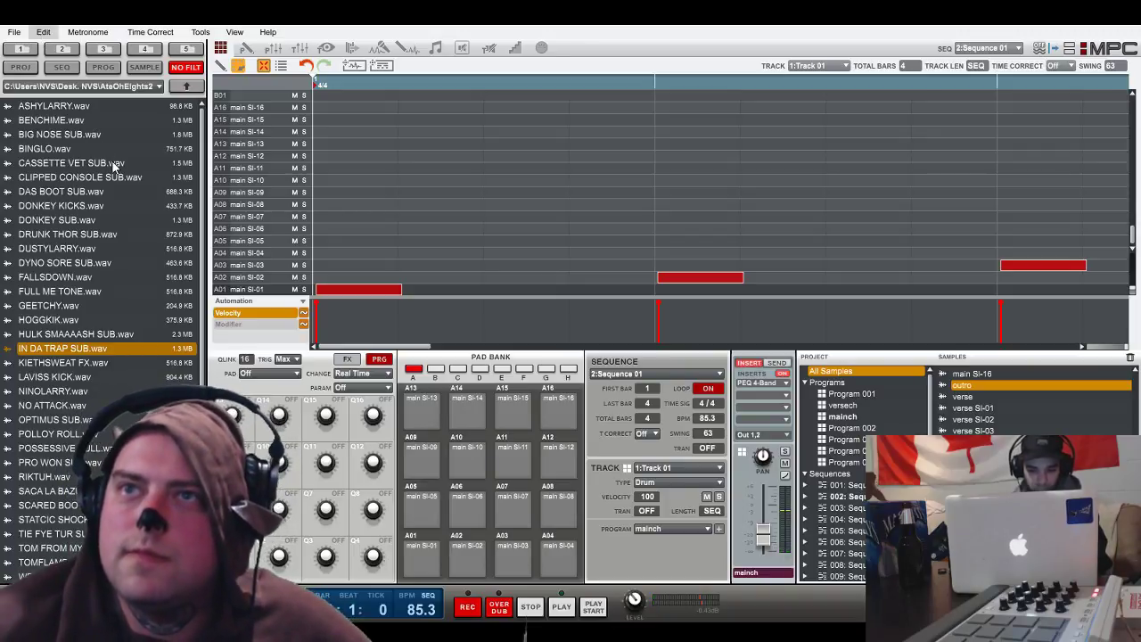
# - Copy the slot 2 sequence over slot 4, and save the project
pyautogui.click(282, 263)
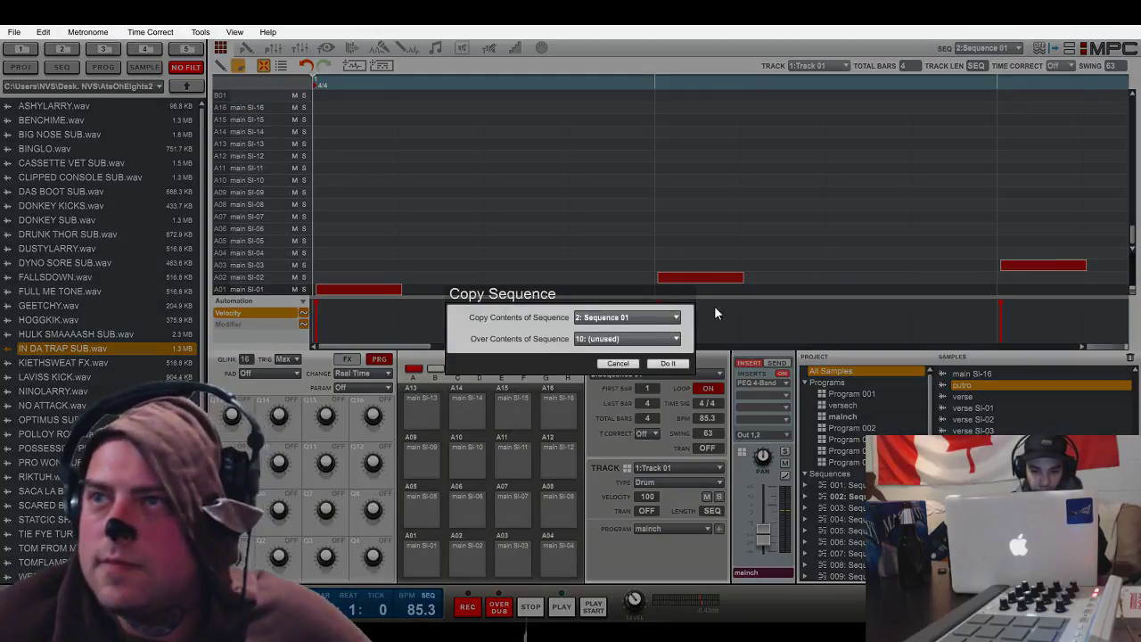
pyautogui.click(630, 261)
pyautogui.click(667, 363)
pyautogui.click(13, 33)
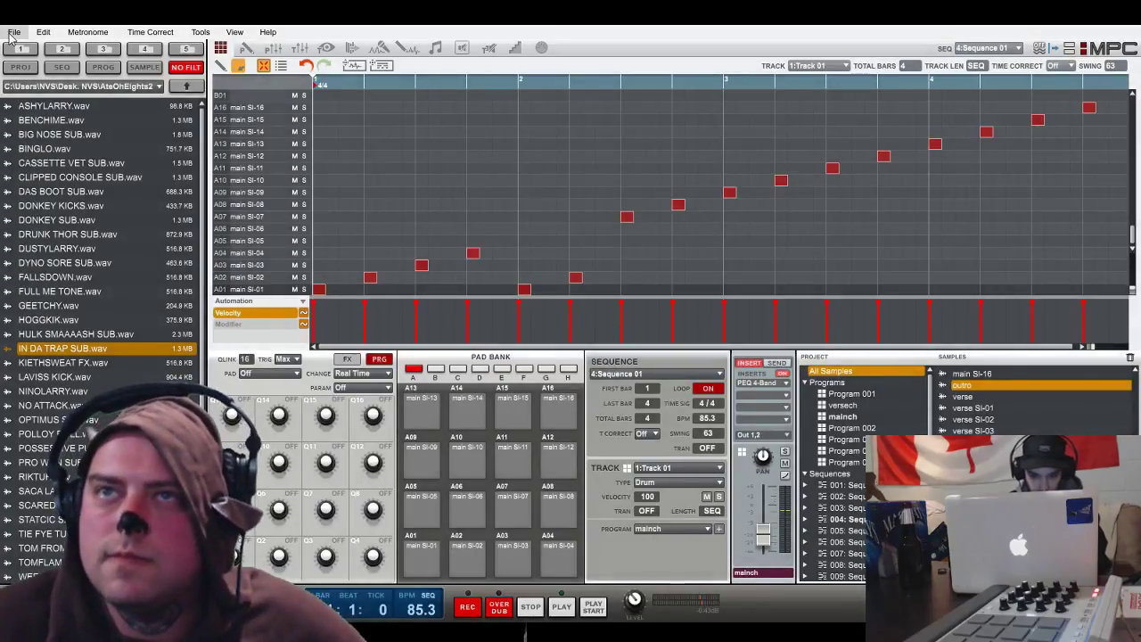
pyautogui.click(24, 89)
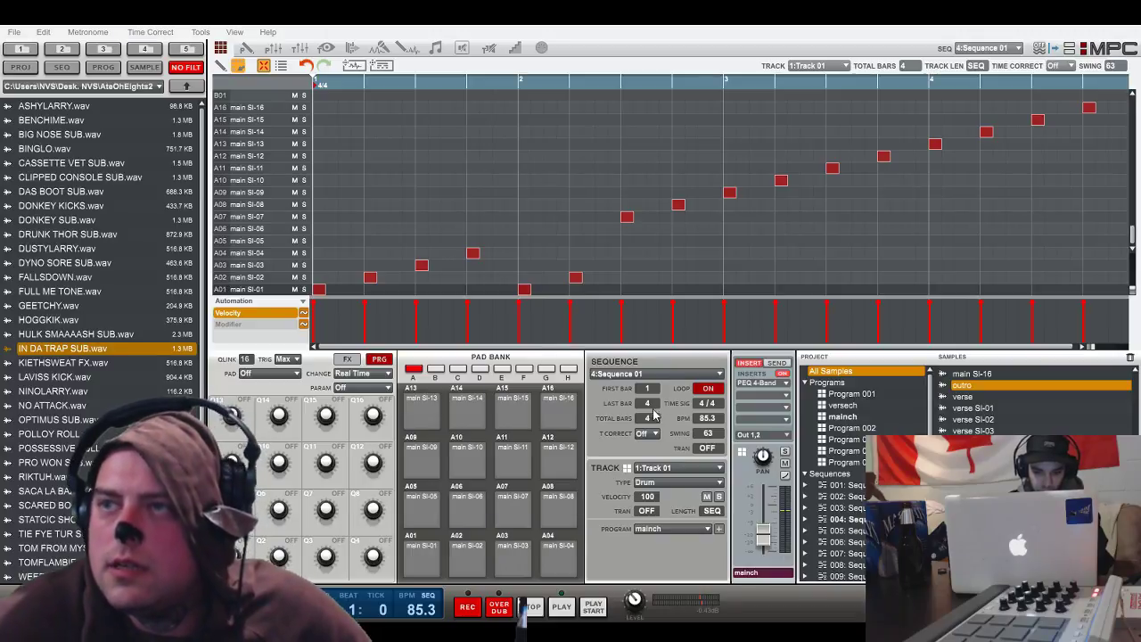
# - Place an intro note at the start of bar 1 on track 1 of the slot 8 sequence
pyautogui.click(633, 459)
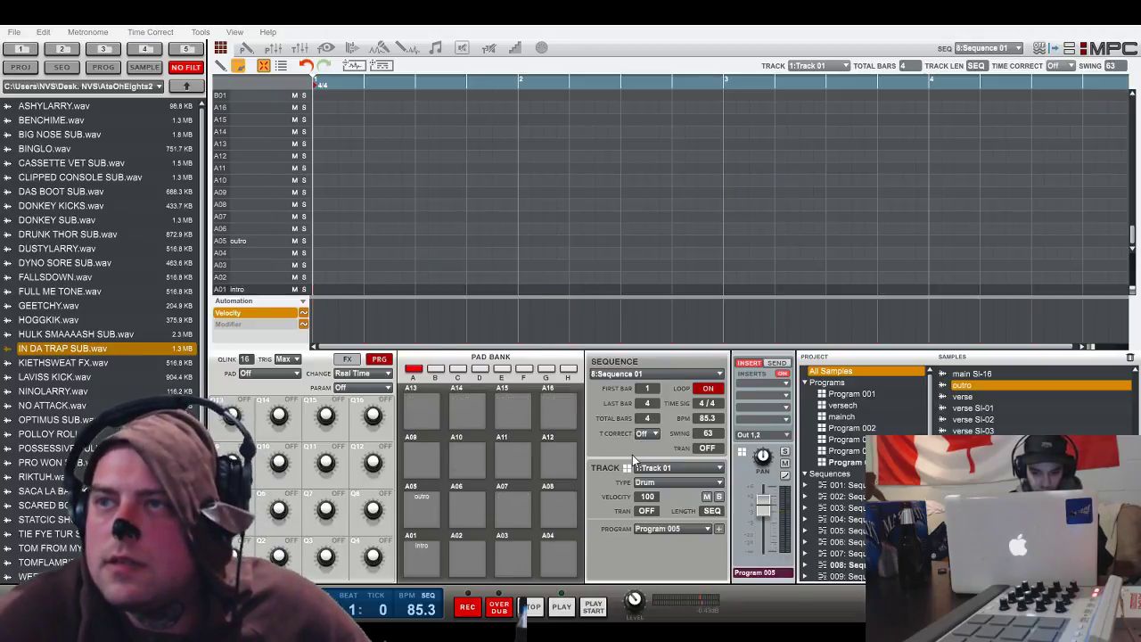
pyautogui.click(313, 288)
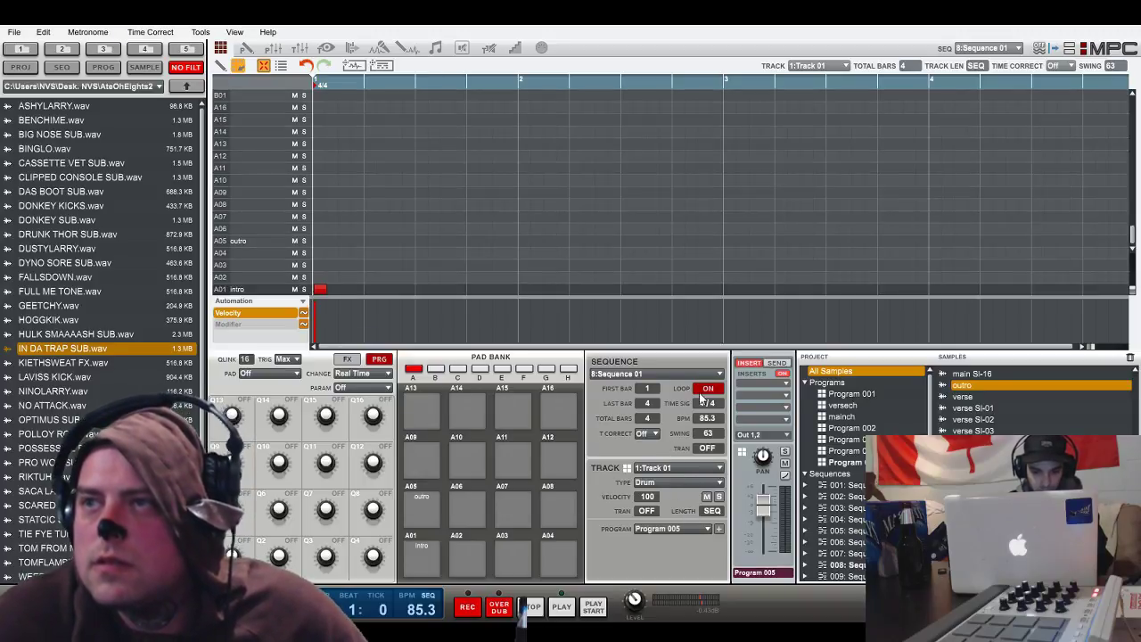
# - Place an outro note just after the start of bar 1 on track 1 of the slot 9 sequence
pyautogui.press('Down')
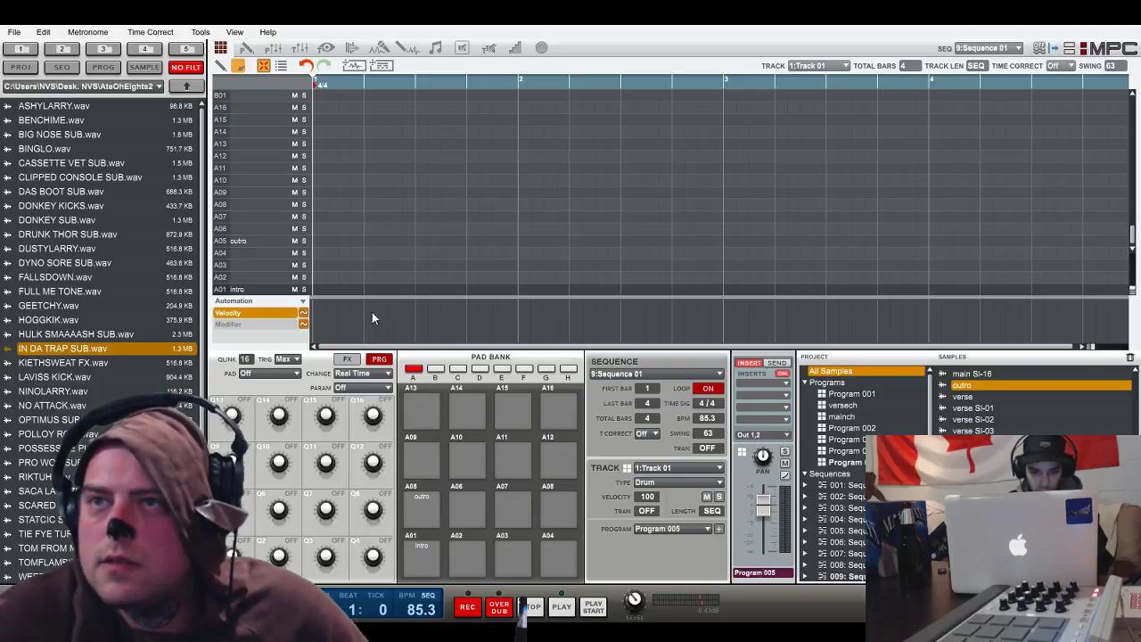
pyautogui.click(318, 240)
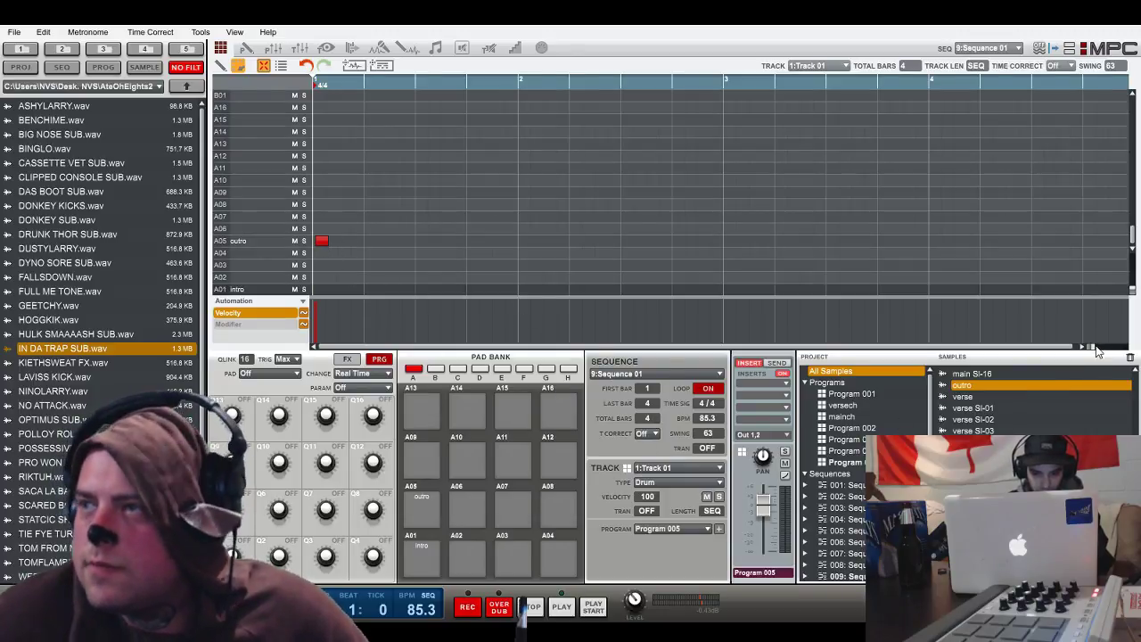
pyautogui.moveTo(1094, 347); pyautogui.dragTo(1107, 347)
pyautogui.moveTo(371, 243); pyautogui.dragTo(356, 244)
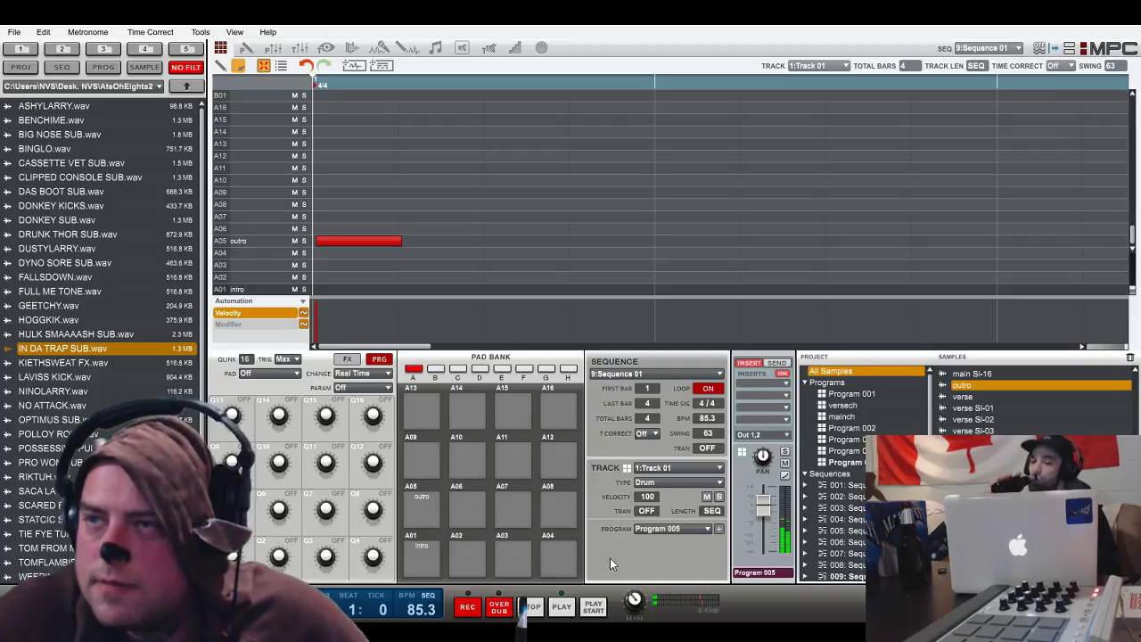
# - Delete the reverse cymbal note in bar 4 on track 4 of the slot 1 sequence
pyautogui.click(718, 373)
pyautogui.click(650, 387)
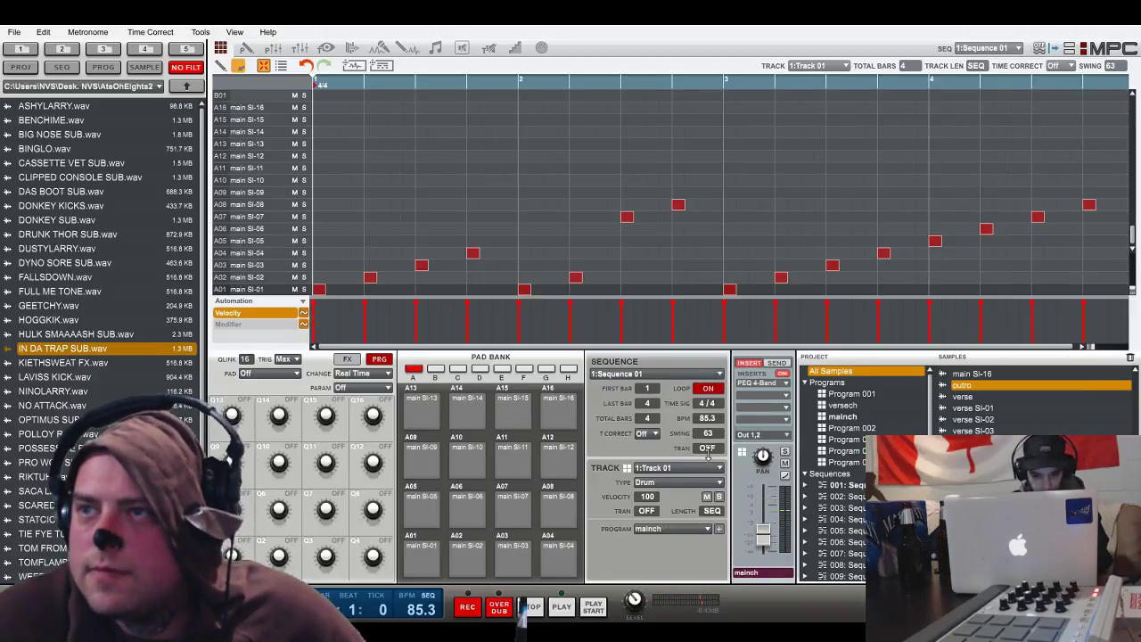
pyautogui.click(719, 469)
pyautogui.click(694, 510)
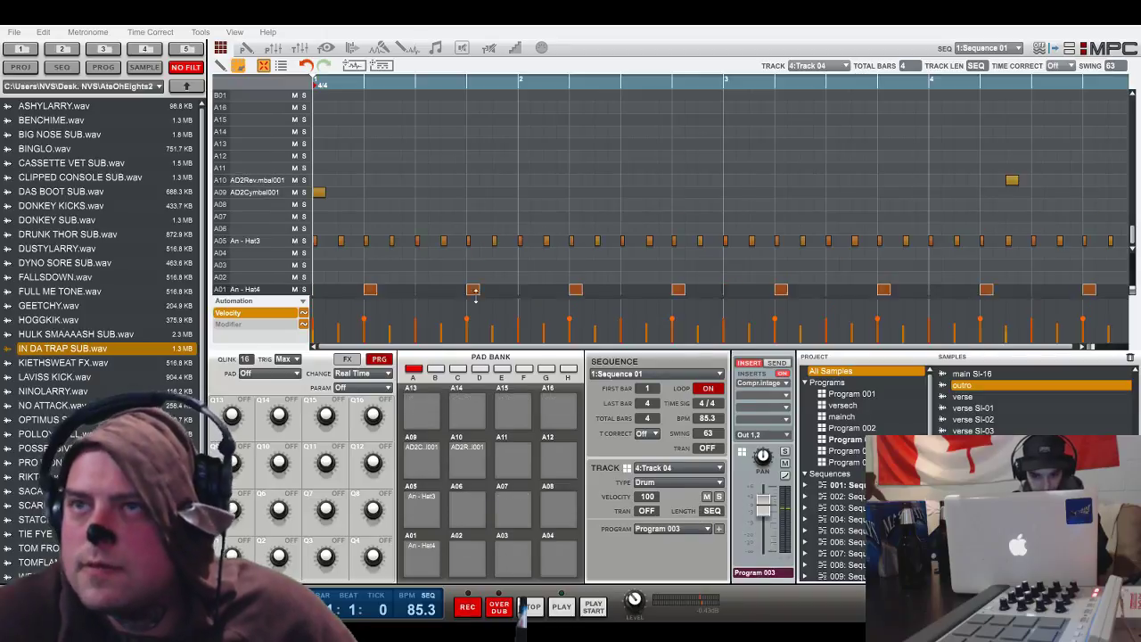
pyautogui.moveTo(572, 97); pyautogui.dragTo(1035, 204)
pyautogui.press('Delete')
pyautogui.click(720, 472)
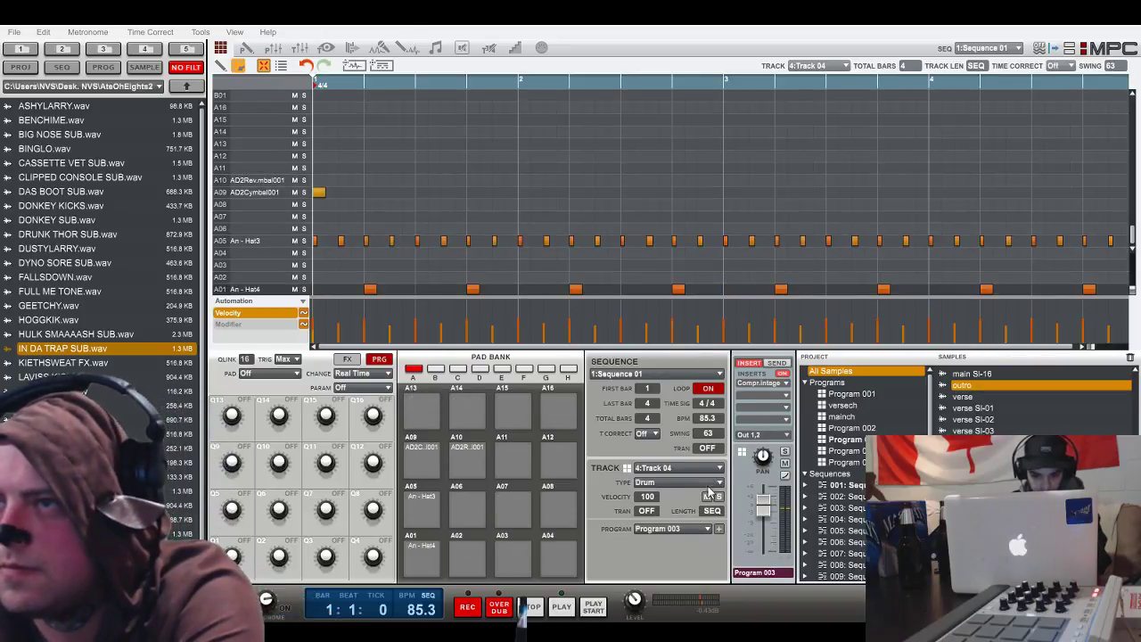
pyautogui.click(709, 493)
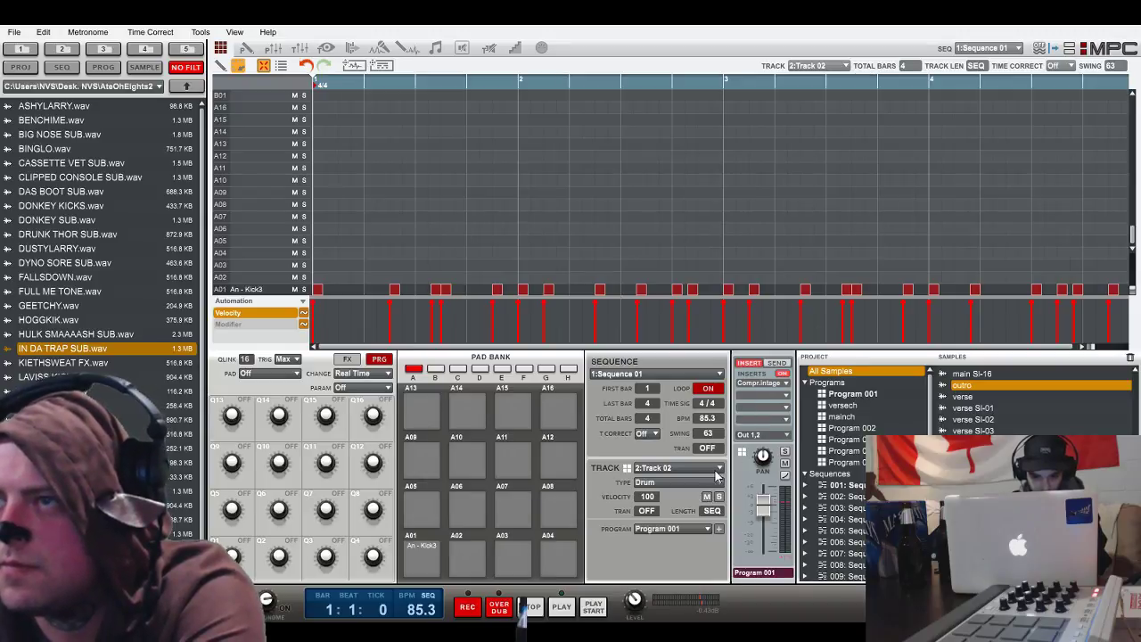
pyautogui.click(701, 513)
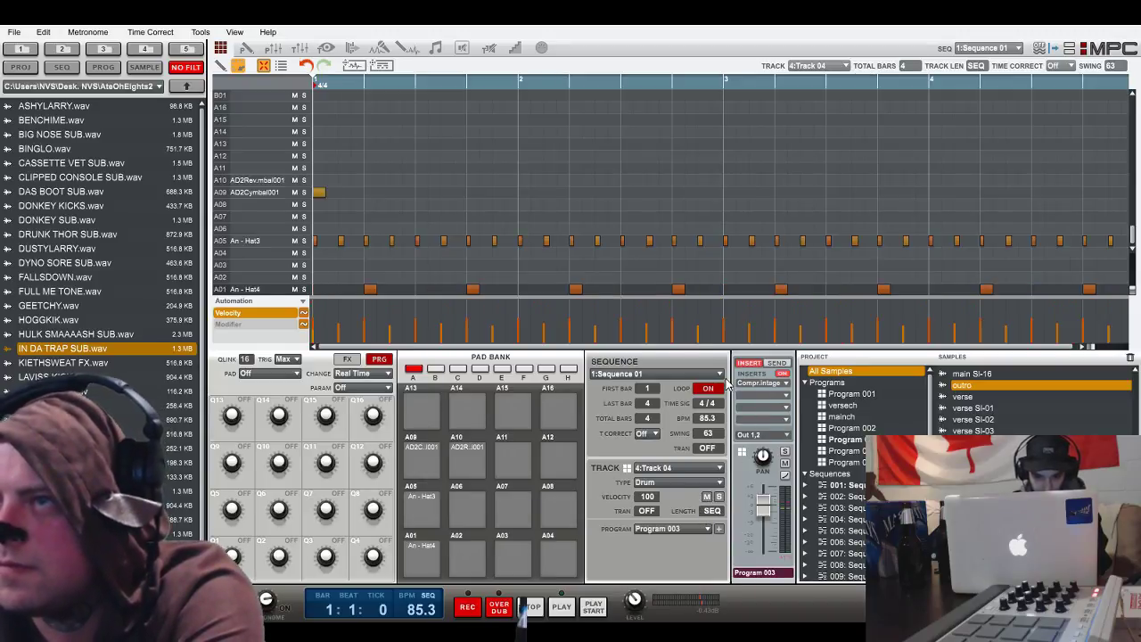
# - Delete the opening cymbal and the bar 4 reverse cymbal notes on track 4 of the slot 2 sequence
pyautogui.click(684, 403)
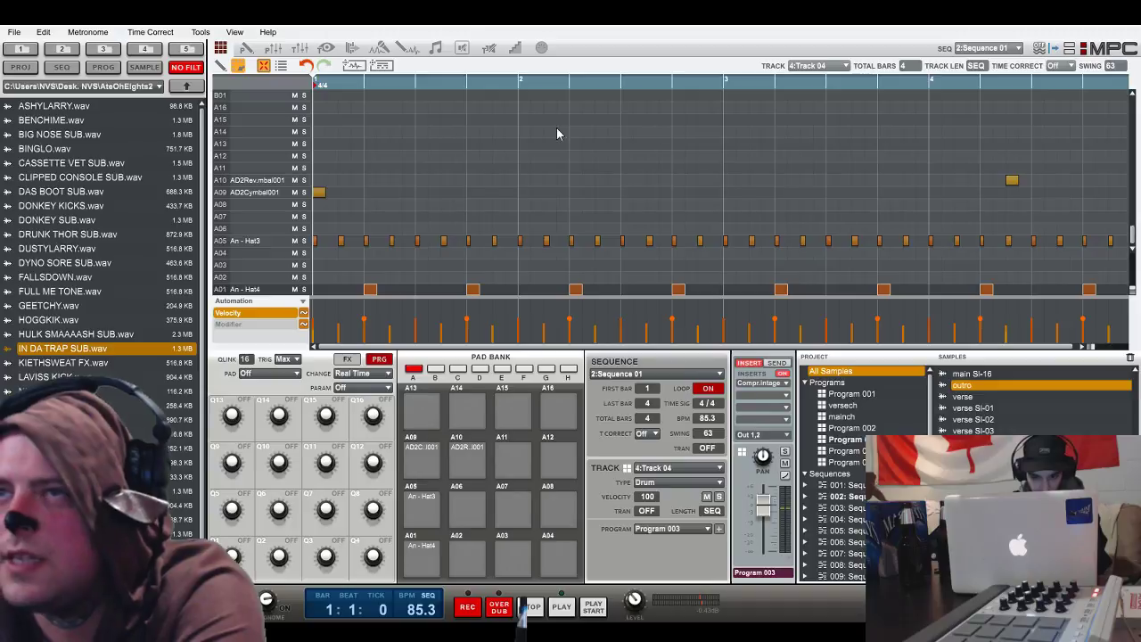
pyautogui.moveTo(318, 154); pyautogui.dragTo(1051, 199)
pyautogui.press('Delete')
# - Delete all bar 4 hat notes on track 4 of the slot 2 sequence
pyautogui.click(930, 240)
pyautogui.moveTo(930, 246); pyautogui.dragTo(1126, 313)
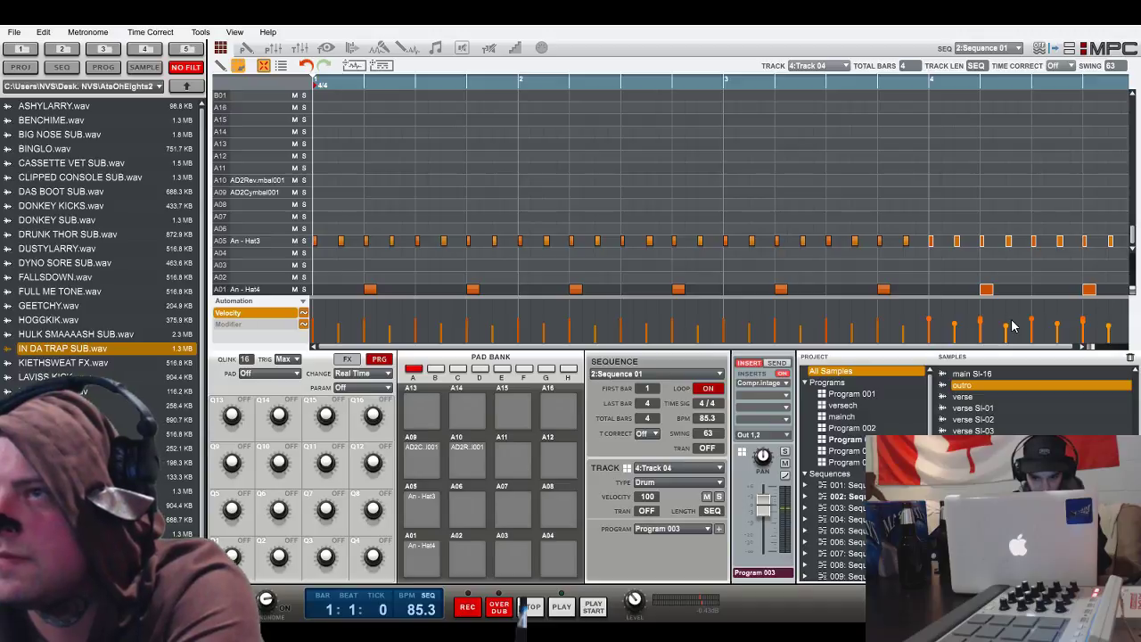
pyautogui.moveTo(917, 173); pyautogui.dragTo(1124, 298)
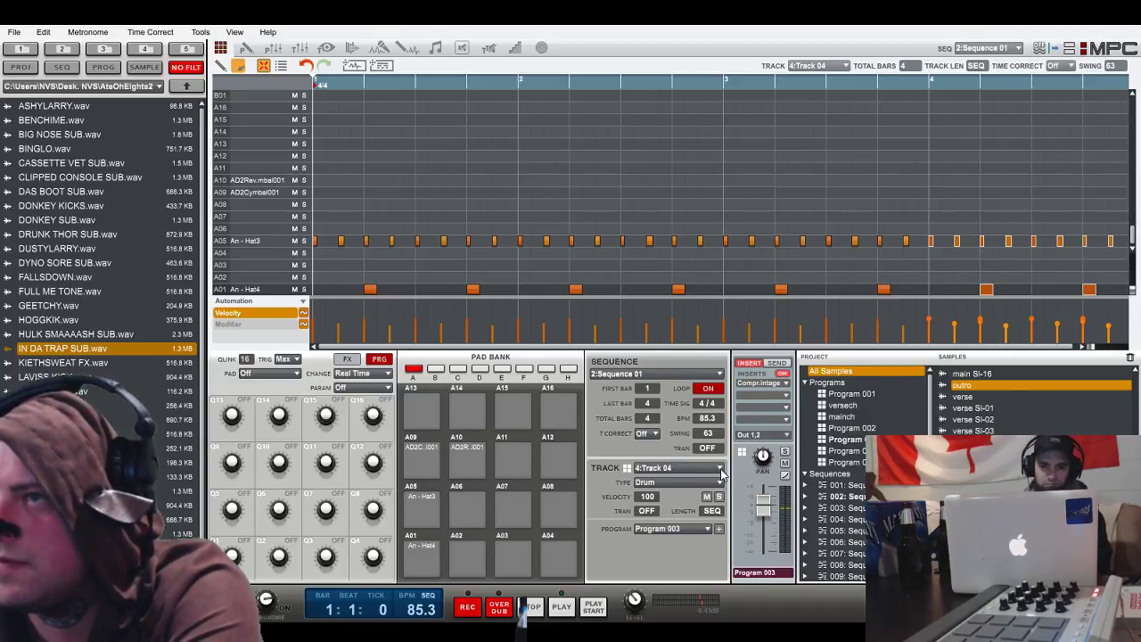
pyautogui.press('Up')
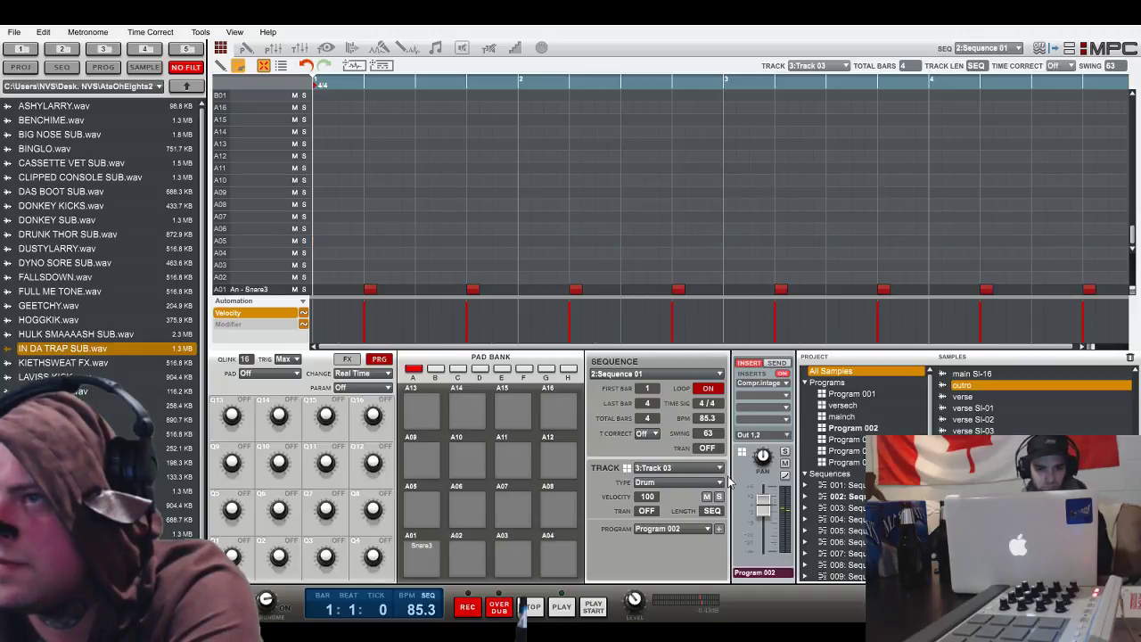
pyautogui.press('Down')
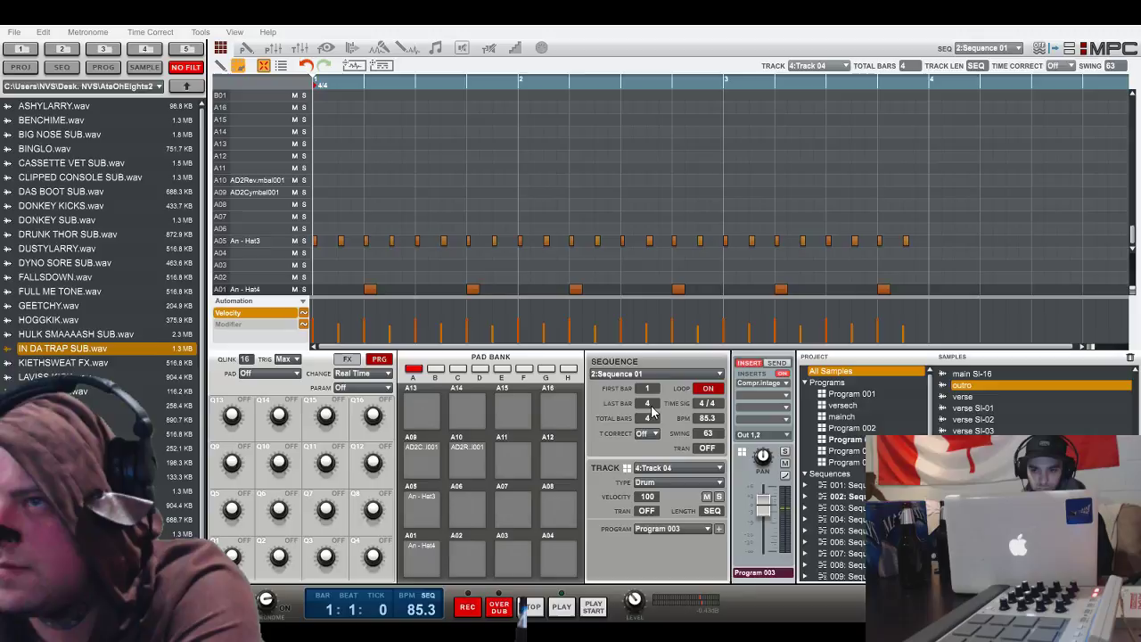
# - On track 4 of the slot 3 sequence, delete the hats after the first hit through beat 2 of bar 2, plus both cymbal notes
pyautogui.moveTo(336, 222); pyautogui.dragTo(581, 334)
pyautogui.press('Delete')
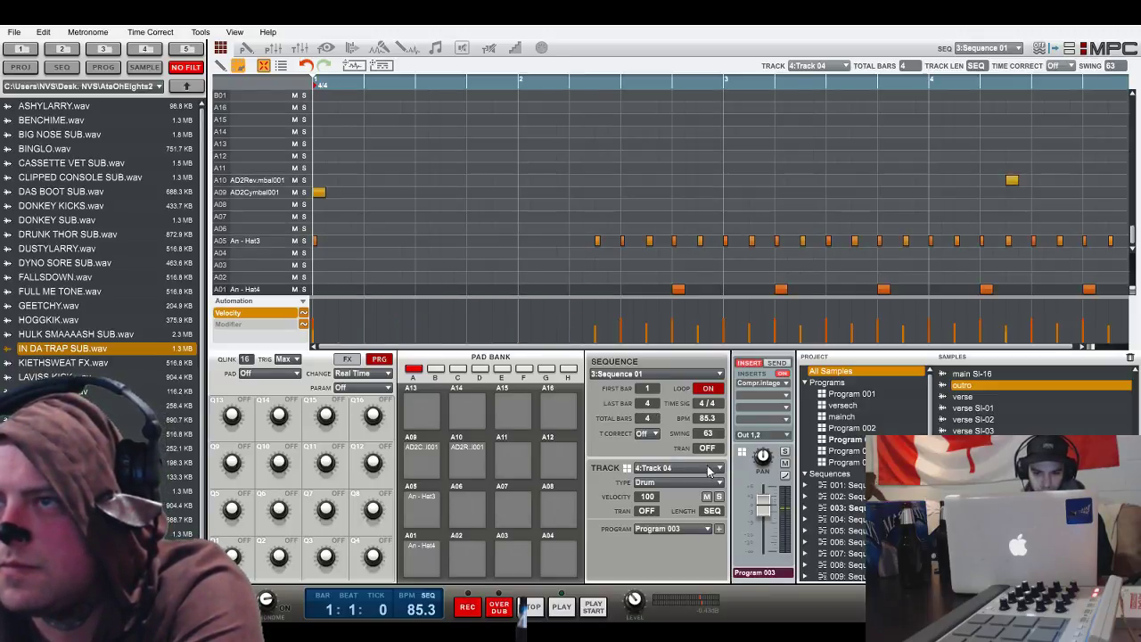
pyautogui.moveTo(838, 121); pyautogui.dragTo(1043, 205)
pyautogui.press('Delete')
pyautogui.moveTo(485, 136); pyautogui.dragTo(310, 222)
pyautogui.press('Delete')
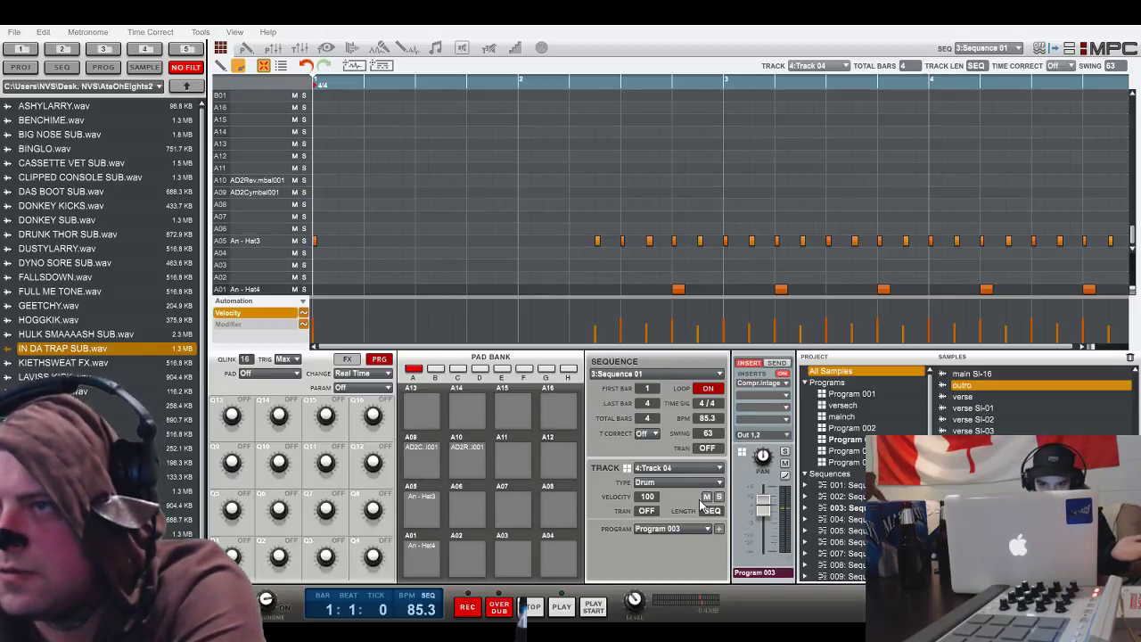
# - In the slot 3 sequence, delete the bar 1 snares on track 3 and the bar 1 kicks after the first hit on track 2
pyautogui.press('Up')
pyautogui.moveTo(327, 246); pyautogui.dragTo(525, 320)
pyautogui.press('Delete')
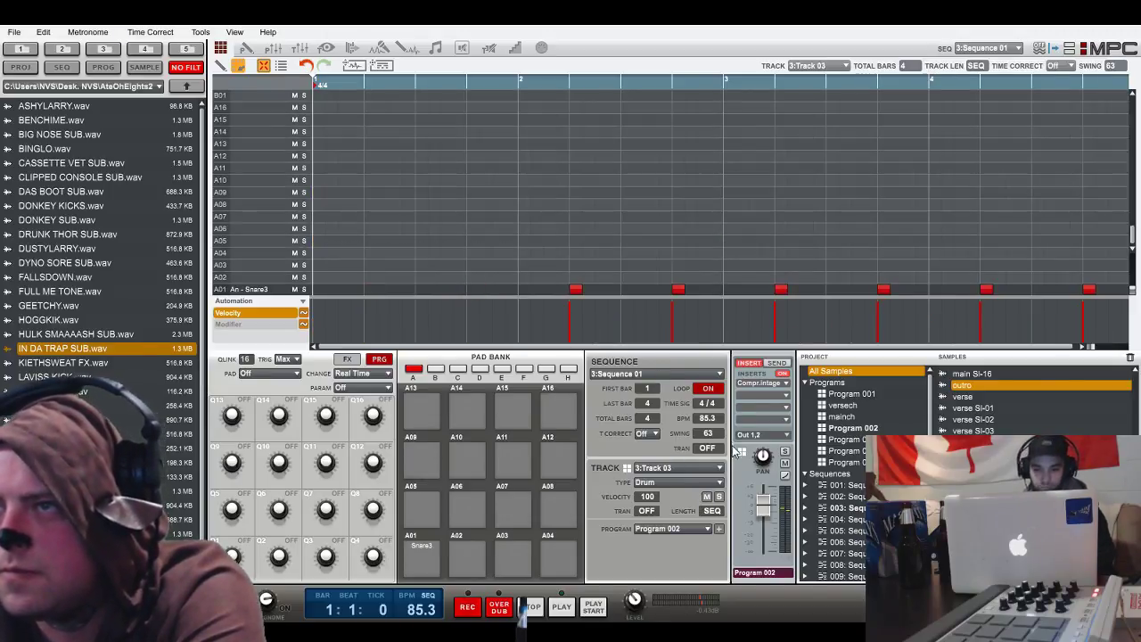
pyautogui.press('Up')
pyautogui.moveTo(344, 254); pyautogui.dragTo(506, 296)
pyautogui.press('Delete')
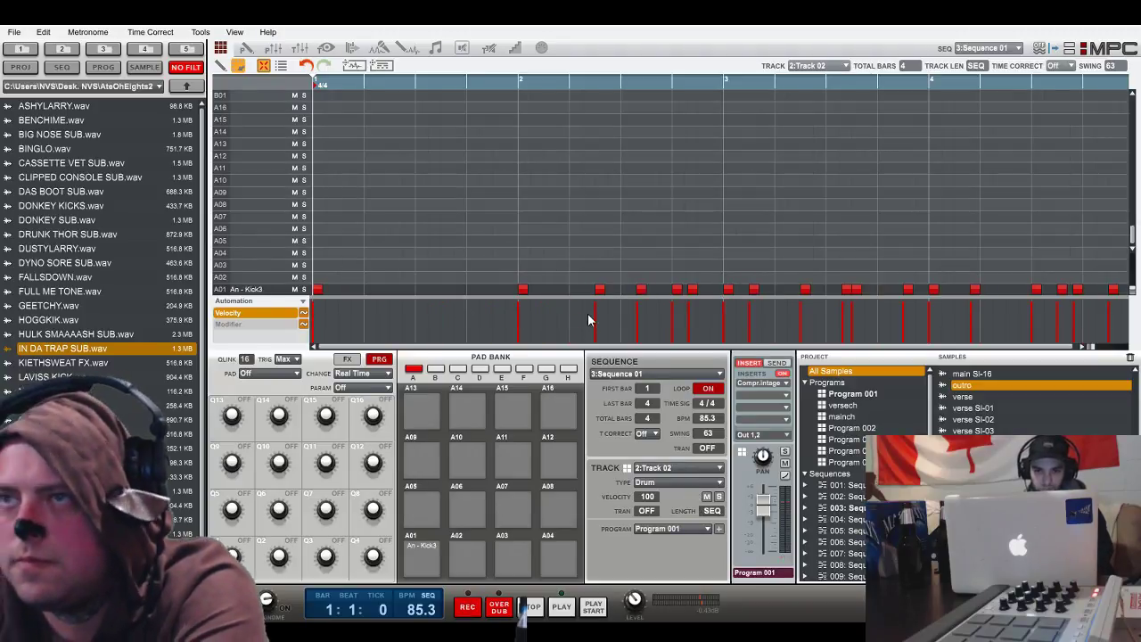
# - Delete the sub notes at the end of bar 1 and start of bar 2 on track 5 of the slot 3 sequence
pyautogui.click(700, 517)
pyautogui.moveTo(374, 259); pyautogui.dragTo(551, 300)
pyautogui.press('Delete')
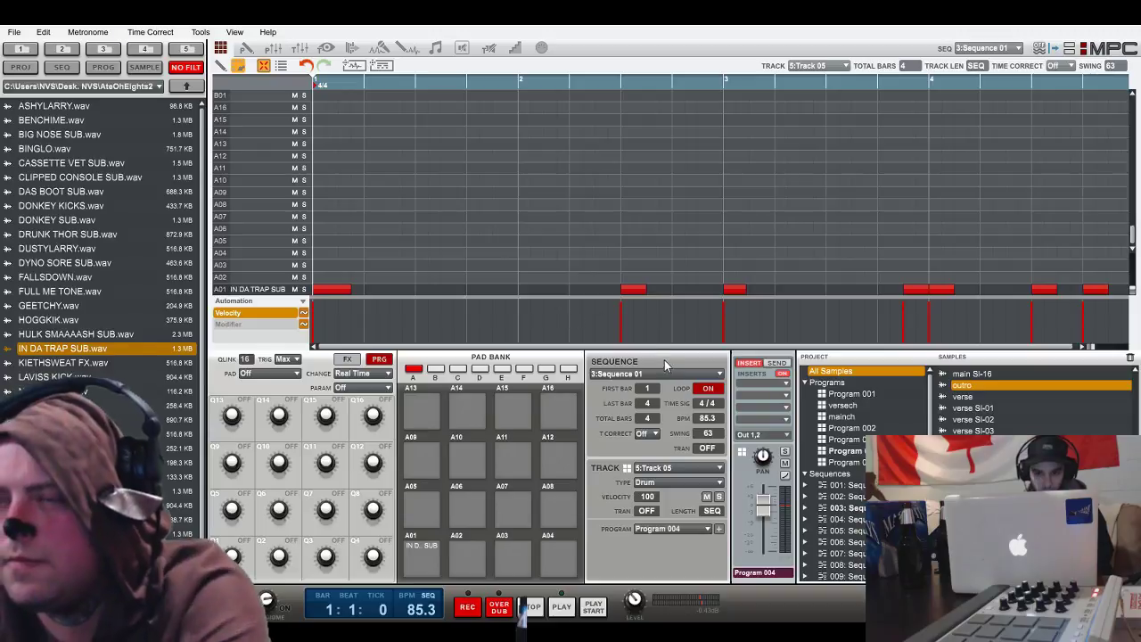
# - Select the last bar 4 sub note on track 5 of the slot 1 sequence, and delete the matching note in slot 3
pyautogui.click(714, 374)
pyautogui.click(689, 387)
pyautogui.moveTo(1069, 254); pyautogui.dragTo(1112, 299)
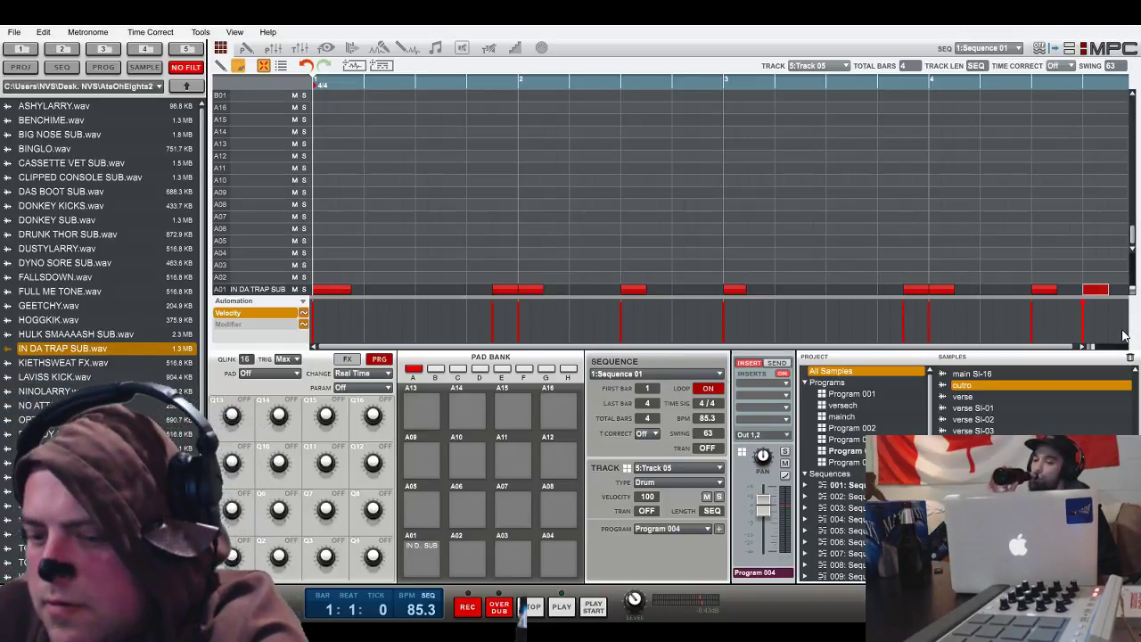
pyautogui.click(700, 411)
pyautogui.moveTo(1067, 260); pyautogui.dragTo(1107, 312)
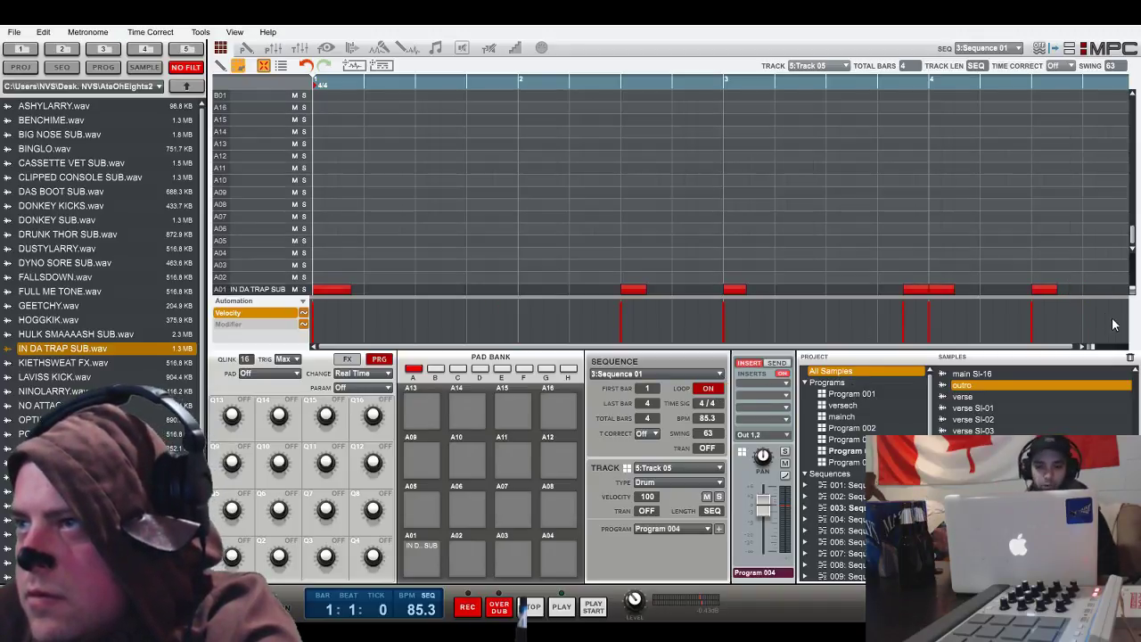
pyautogui.press('Delete')
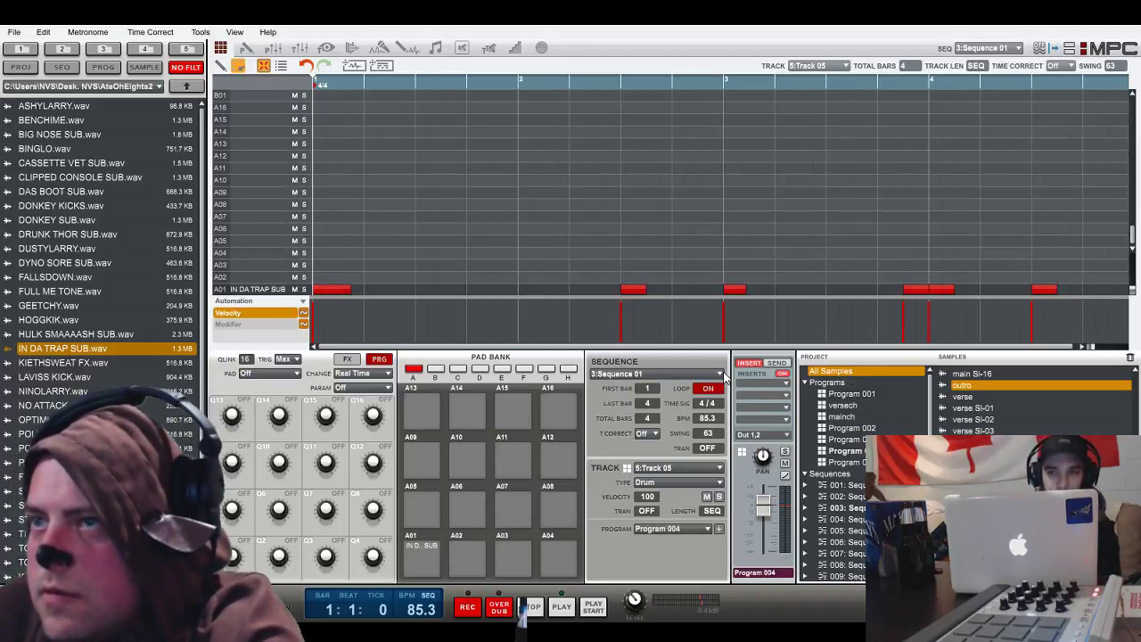
# - Delete the bar 4 sub notes on track 5 of the slot 4 sequence
pyautogui.click(658, 419)
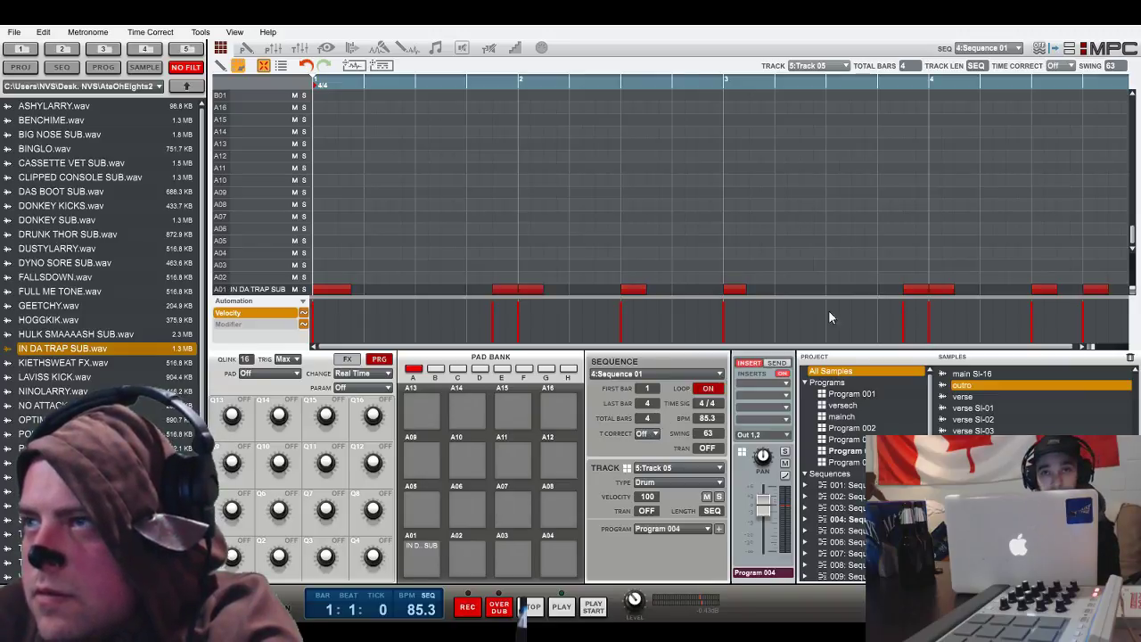
pyautogui.moveTo(939, 256); pyautogui.dragTo(1125, 295)
pyautogui.press('Delete')
# - Delete the bar 4 hats and the opening cymbal note on track 4 of the slot 4 sequence
pyautogui.click(719, 468)
pyautogui.click(684, 511)
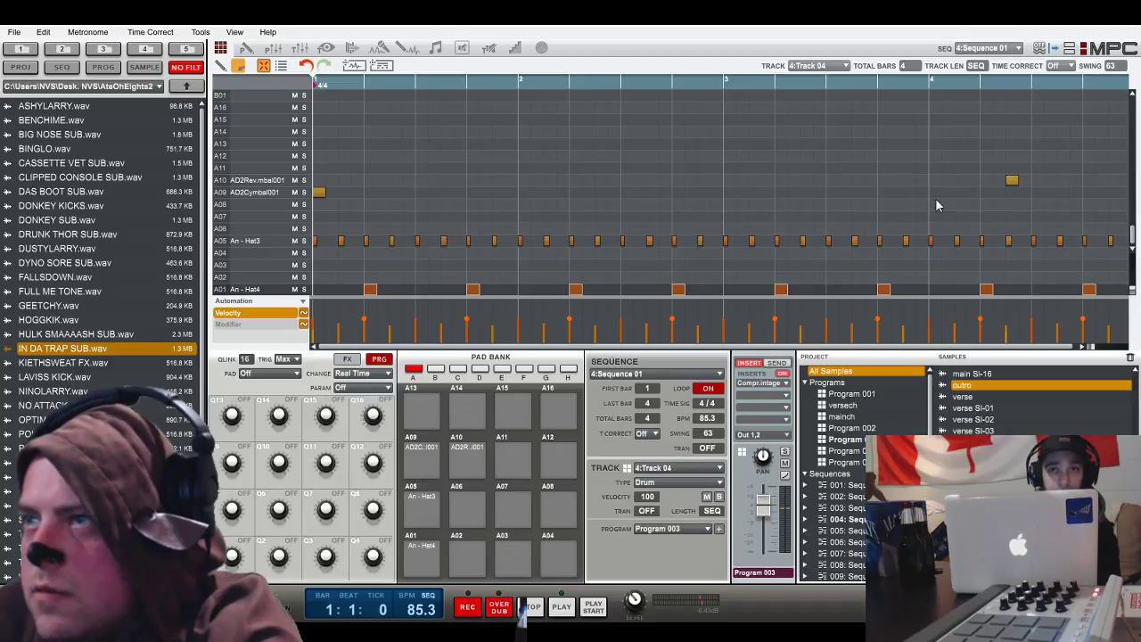
pyautogui.moveTo(931, 214); pyautogui.dragTo(1128, 294)
pyautogui.press('Delete')
pyautogui.moveTo(345, 197); pyautogui.dragTo(294, 205)
pyautogui.press('Delete')
# - Delete the bar 4 snares on track 3 and the bar 4 kicks on track 2 of the slot 4 sequence
pyautogui.click(720, 468)
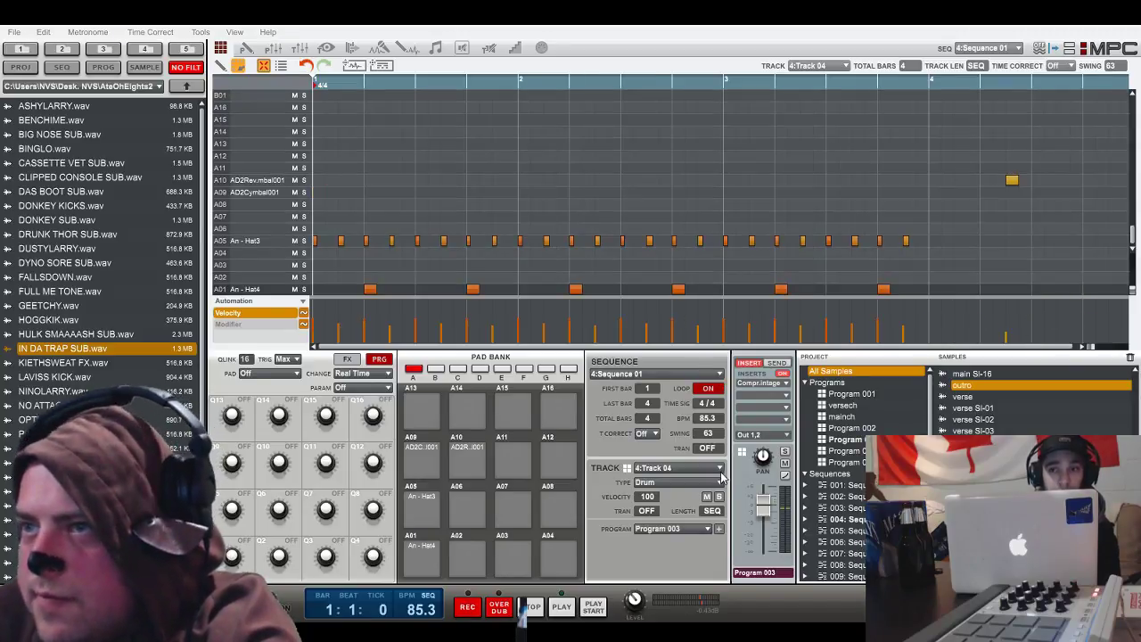
pyautogui.click(686, 498)
pyautogui.moveTo(961, 251); pyautogui.dragTo(1094, 294)
pyautogui.press('Delete')
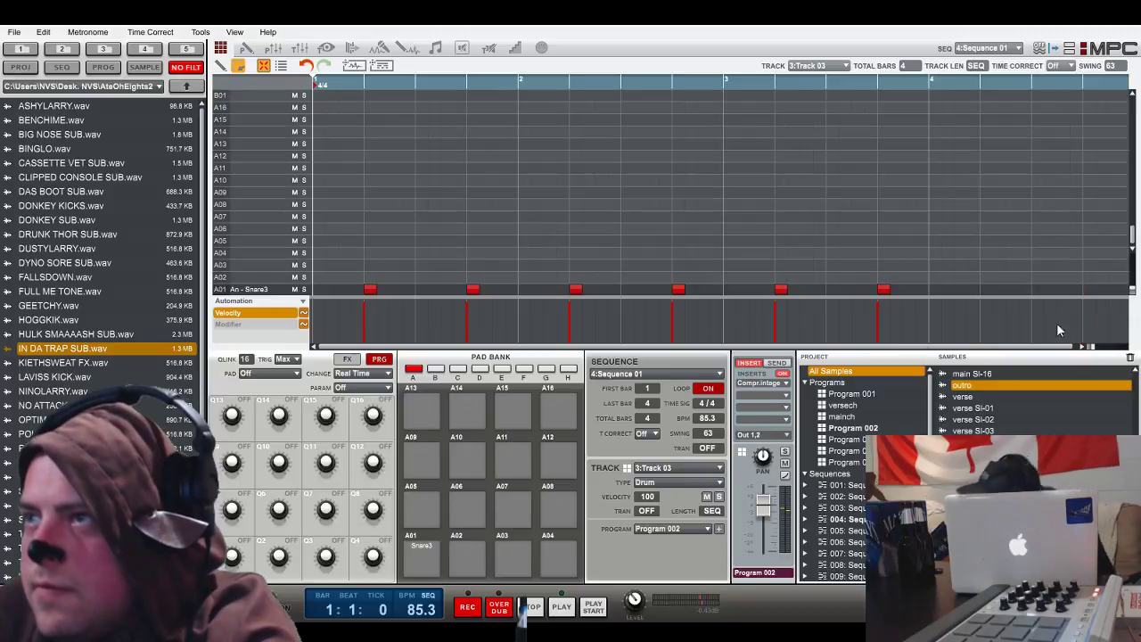
pyautogui.click(720, 468)
pyautogui.click(686, 488)
pyautogui.moveTo(927, 274); pyautogui.dragTo(1124, 295)
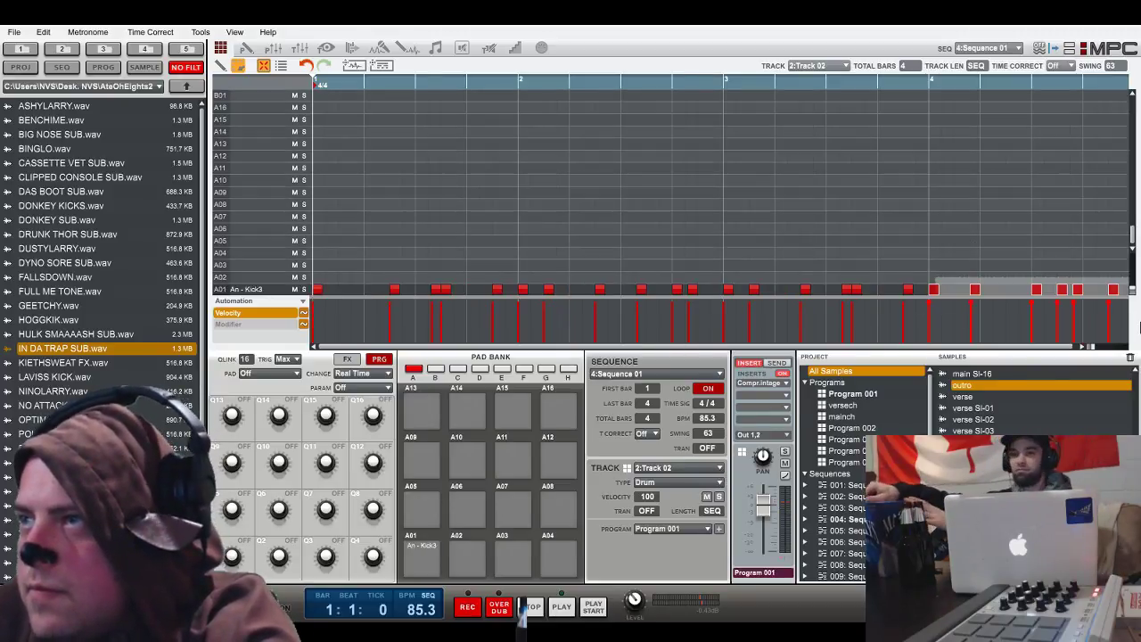
pyautogui.press('Delete')
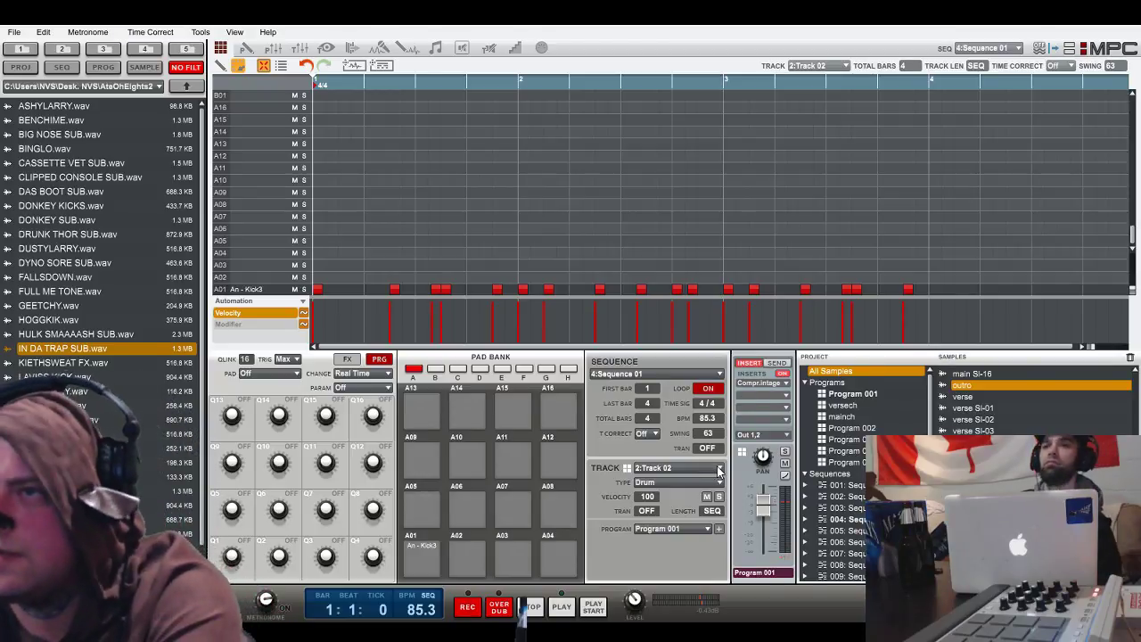
# - Delete all hat notes on track 4 of the slot 5 sequence, keeping both cymbal notes
pyautogui.click(677, 481)
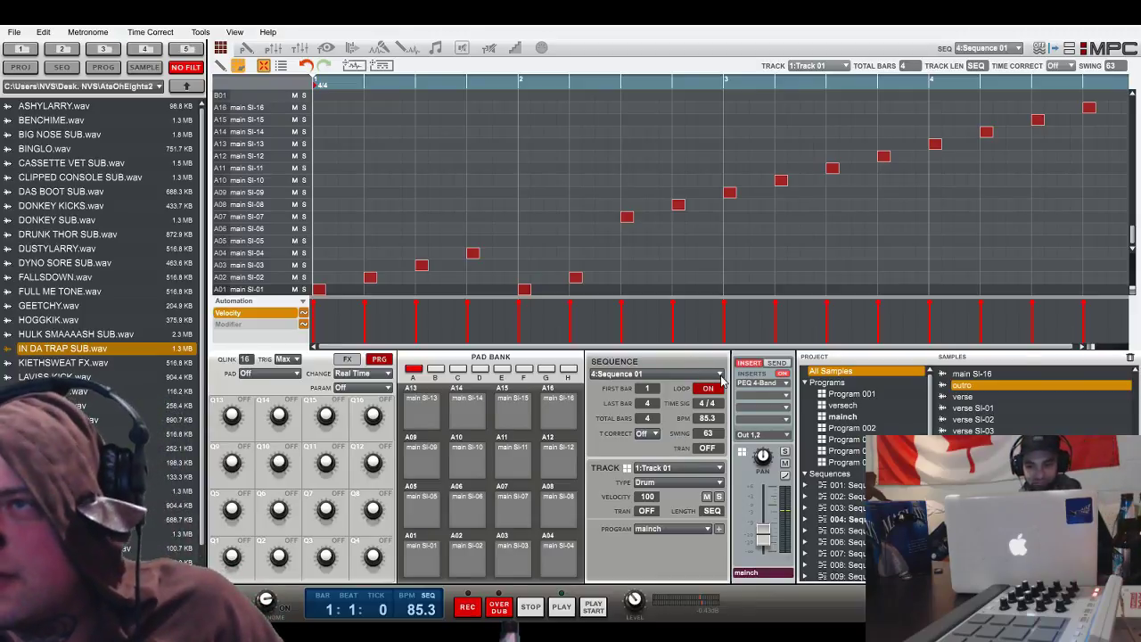
pyautogui.click(664, 425)
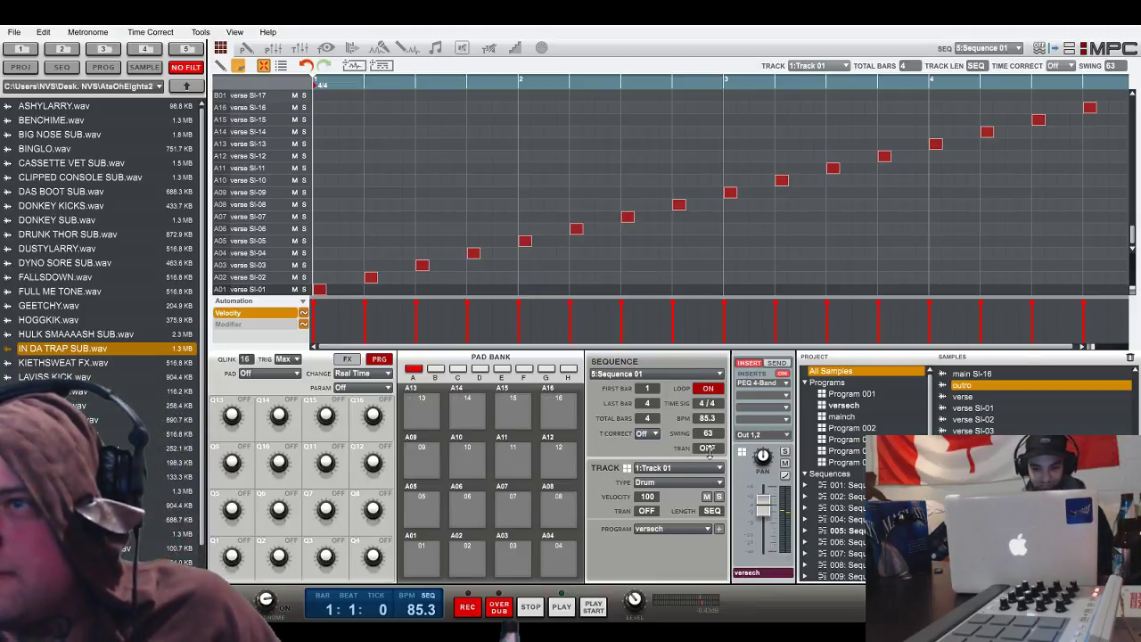
pyautogui.click(689, 518)
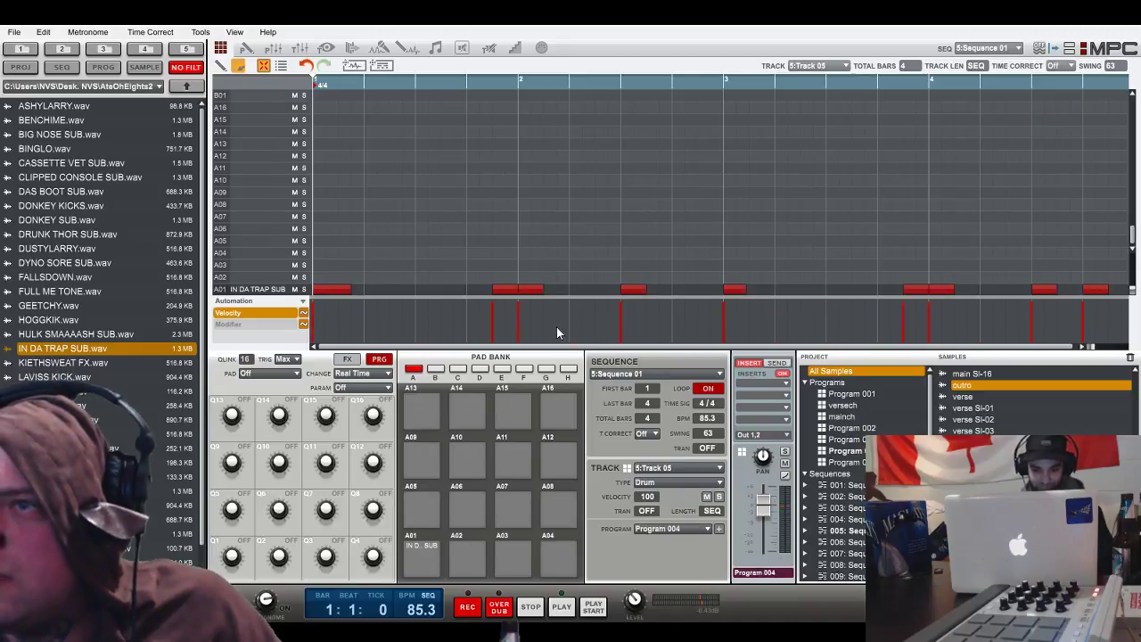
pyautogui.click(705, 511)
pyautogui.moveTo(313, 228); pyautogui.dragTo(1126, 356)
pyautogui.press('Delete')
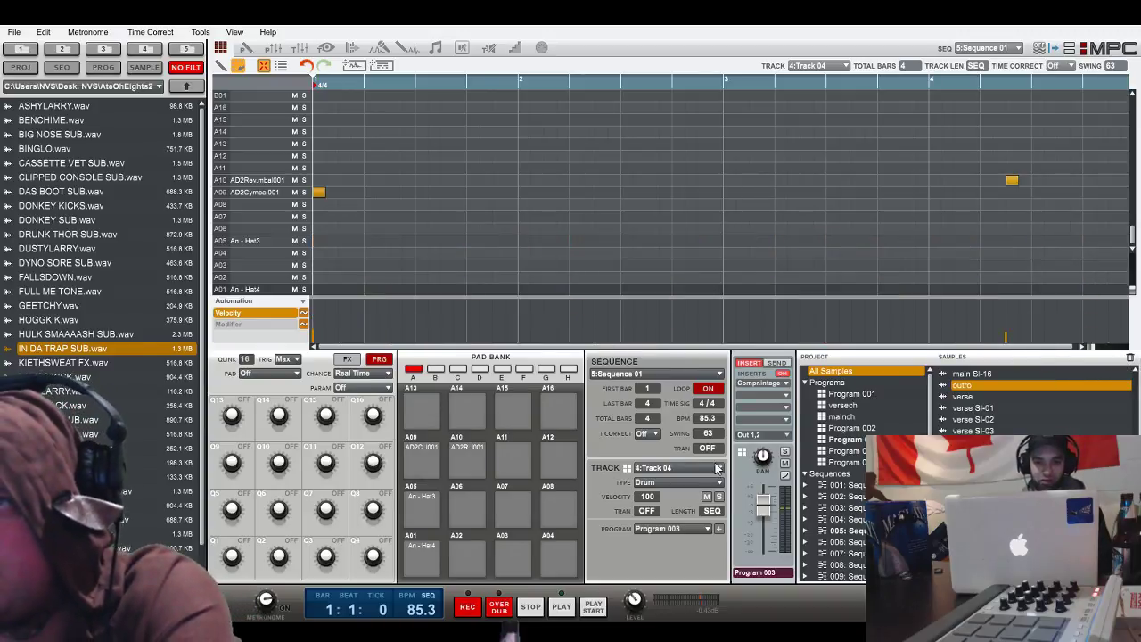
# - Delete all hat notes on track 4 of the slot 6 sequence, keeping both cymbal notes
pyautogui.click(652, 442)
pyautogui.moveTo(311, 219); pyautogui.dragTo(1098, 372)
pyautogui.press('Delete')
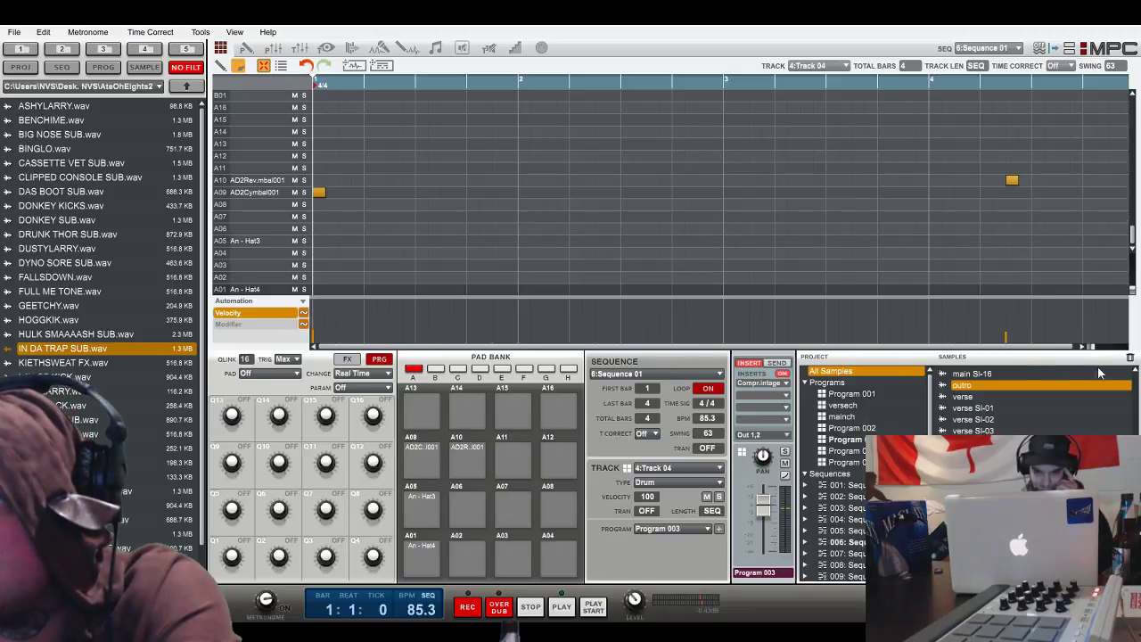
# - Delete the bar 4 snares on track 3 and the bar 4 kicks on track 2 of the slot 6 sequence
pyautogui.click(693, 506)
pyautogui.moveTo(939, 255); pyautogui.dragTo(1137, 330)
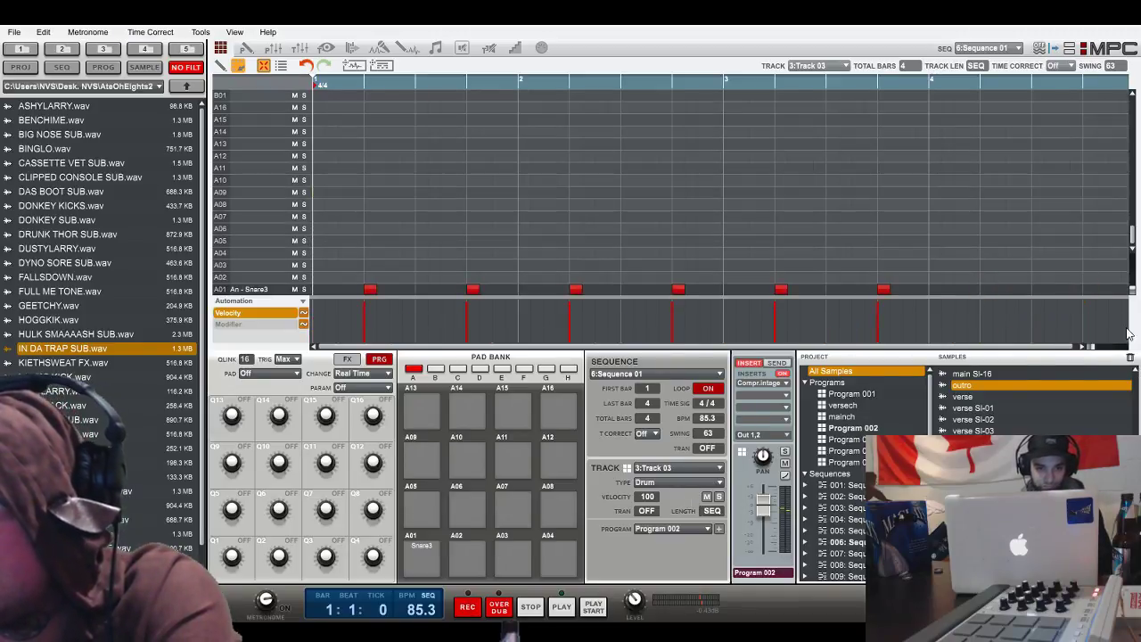
pyautogui.click(716, 469)
pyautogui.click(687, 491)
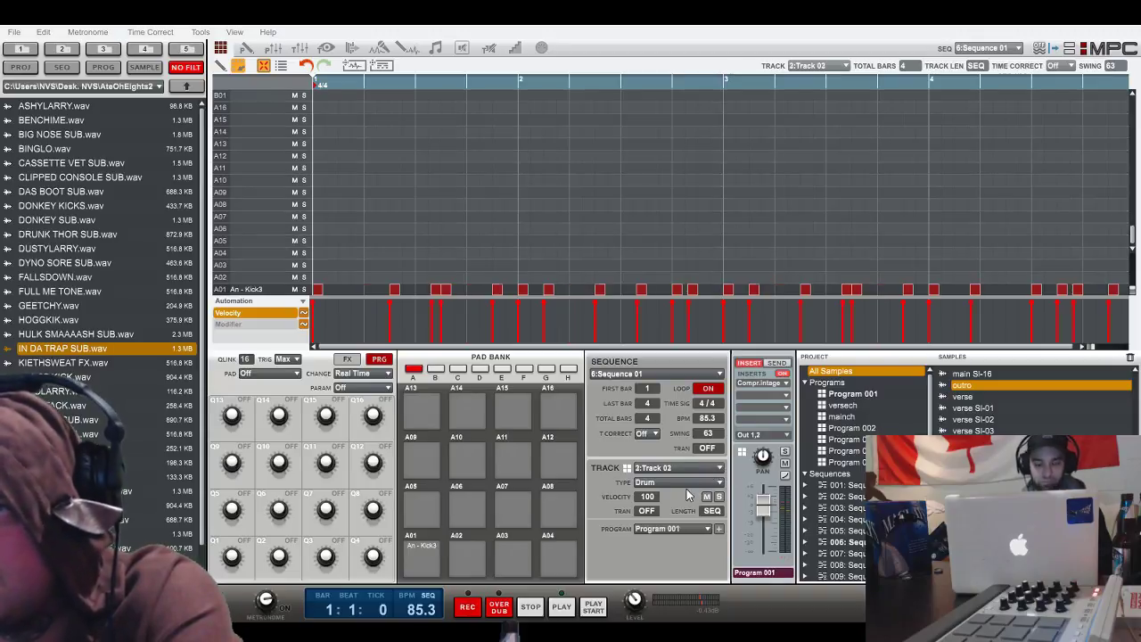
pyautogui.moveTo(924, 259); pyautogui.dragTo(1121, 361)
pyautogui.press('Delete')
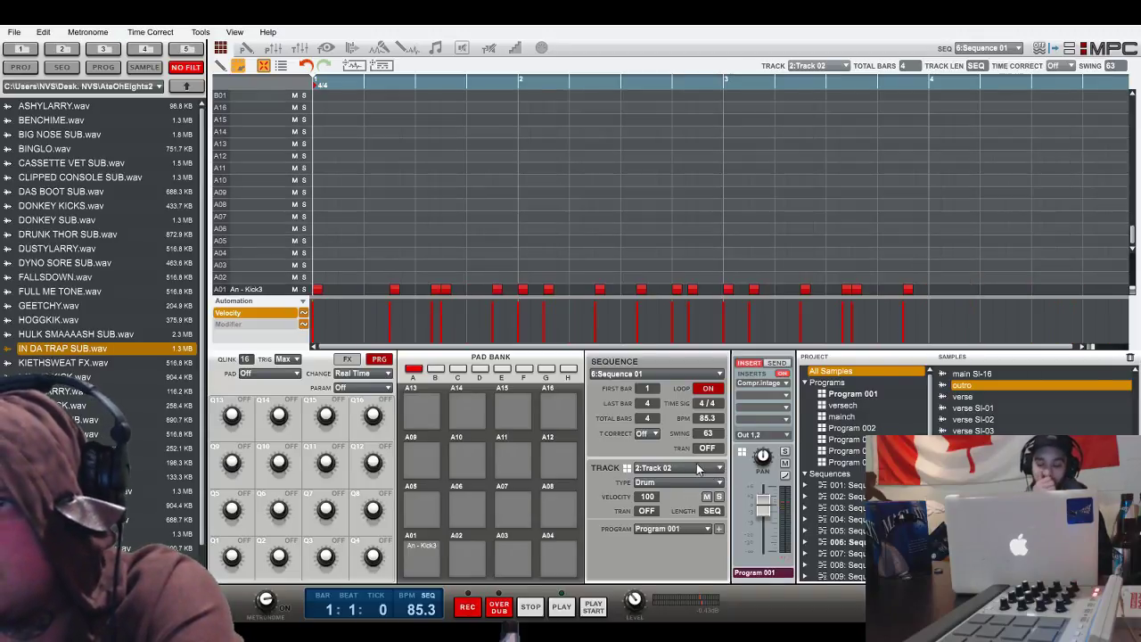
# - Delete the bar 4 sub notes on track 5 of the slot 6 sequence
pyautogui.click(700, 519)
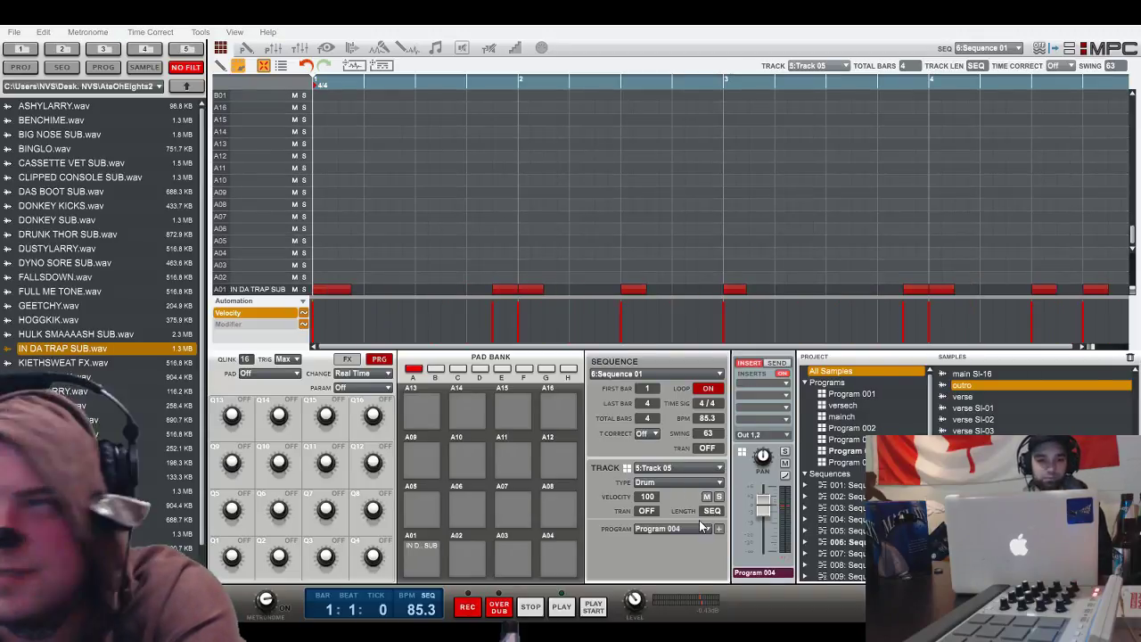
pyautogui.moveTo(926, 265); pyautogui.dragTo(1128, 296)
pyautogui.press('Delete')
# - On track 5 of the slot 7 sequence, delete the sub notes from the end of bar 1 through bar 2, and the last bar 4 note
pyautogui.click(720, 374)
pyautogui.click(651, 447)
pyautogui.moveTo(404, 244); pyautogui.dragTo(663, 325)
pyautogui.press('Delete')
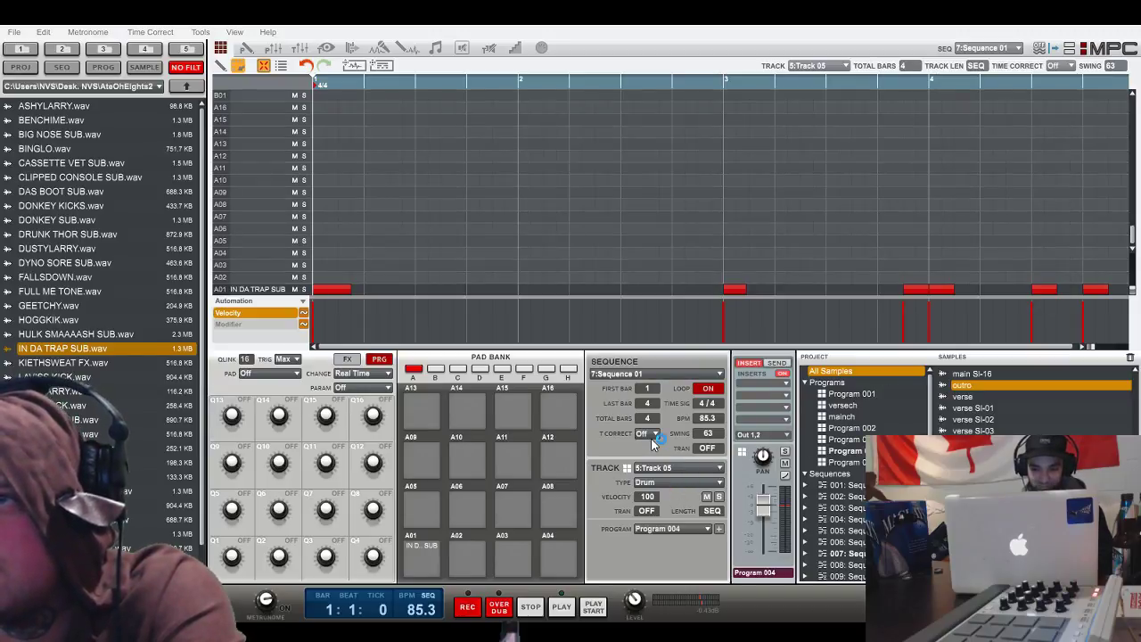
pyautogui.click(720, 374)
pyautogui.click(687, 387)
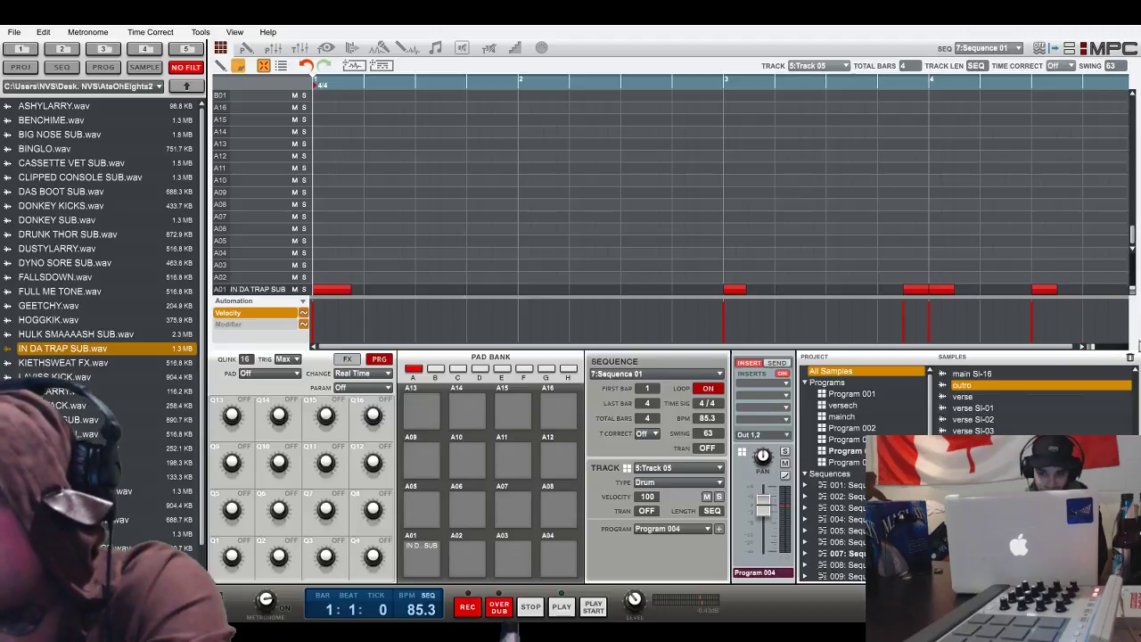
# - On track 4 of the slot 7 sequence, delete the reverse cymbal and the hats between the first hit and beat 4 of bar 2
pyautogui.click(702, 508)
pyautogui.moveTo(314, 228); pyautogui.dragTo(326, 318)
pyautogui.press('Delete')
pyautogui.moveTo(718, 162); pyautogui.dragTo(1022, 221)
pyautogui.press('Delete')
pyautogui.moveTo(324, 226); pyautogui.dragTo(663, 268)
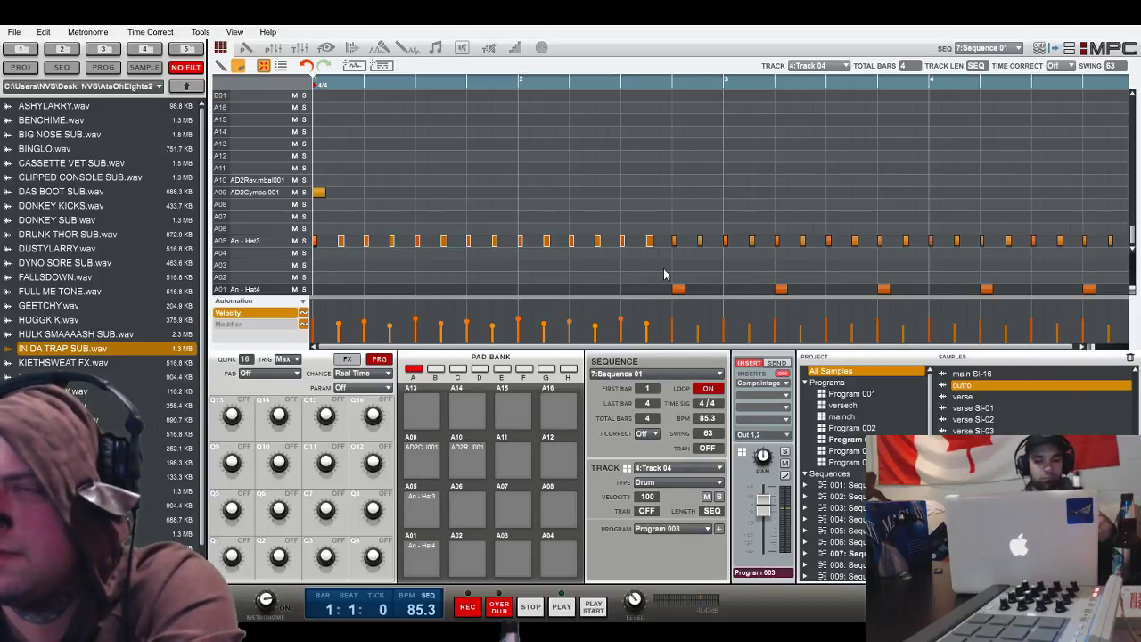
pyautogui.click(697, 503)
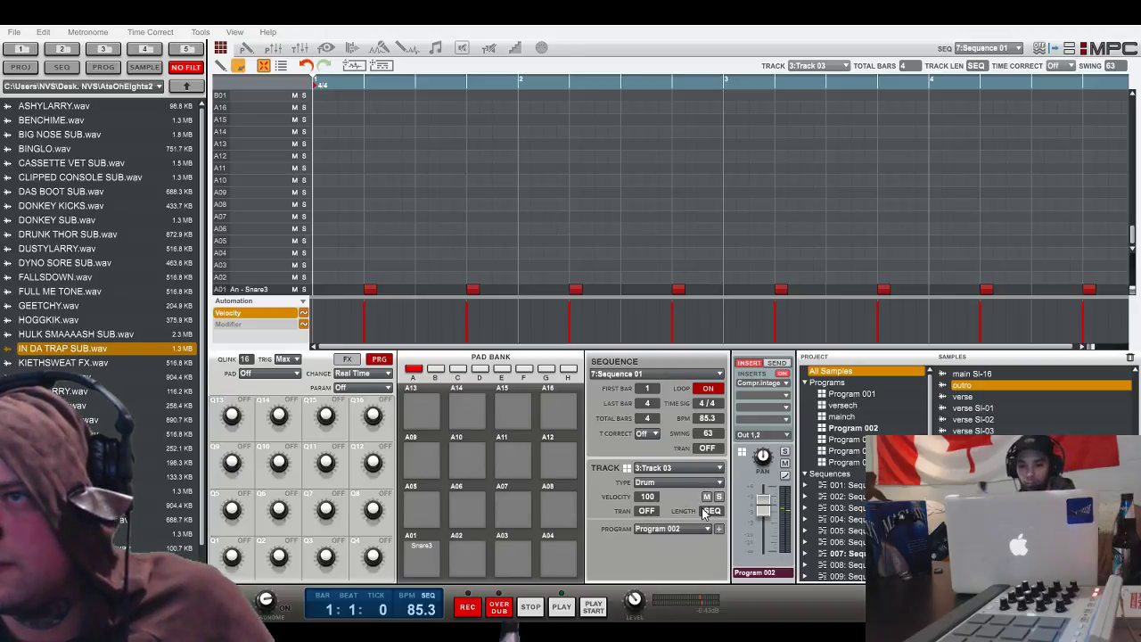
pyautogui.click(703, 510)
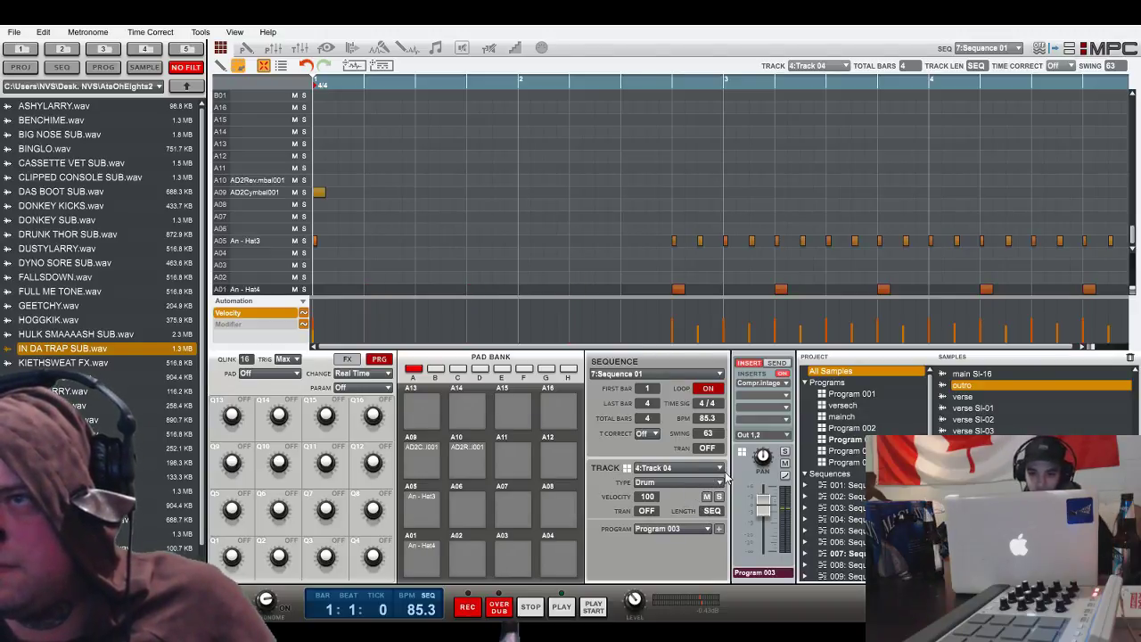
# - Delete the snares before beat 4 of bar 2 on track 3 of the slot 7 sequence, and open the song arrangement view
pyautogui.press('Up')
pyautogui.moveTo(340, 261); pyautogui.dragTo(614, 318)
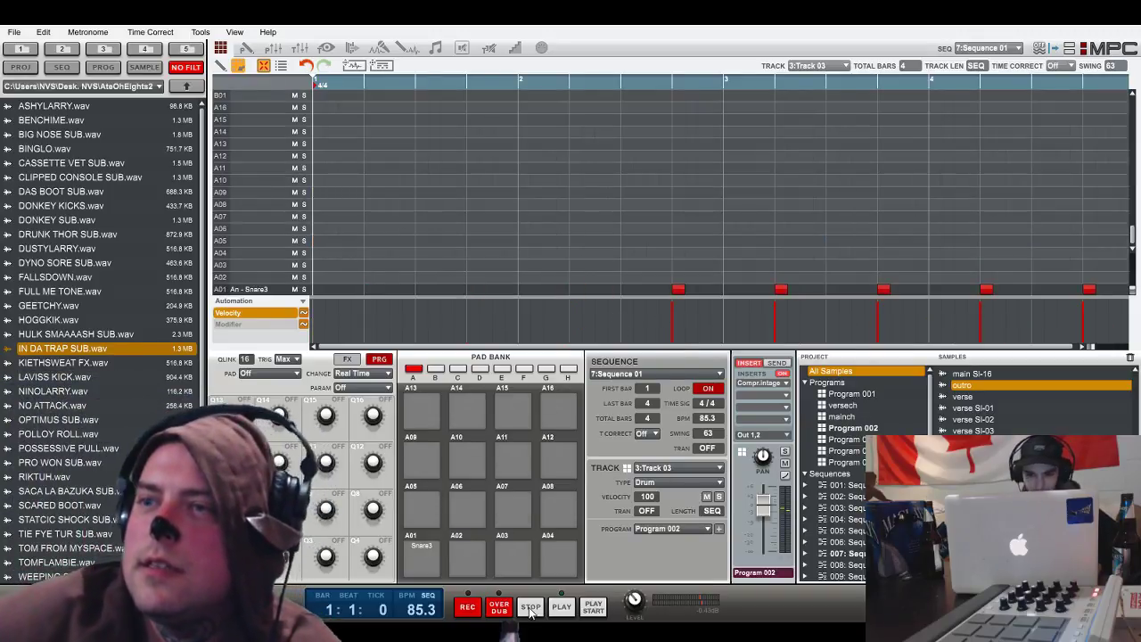
pyautogui.click(435, 48)
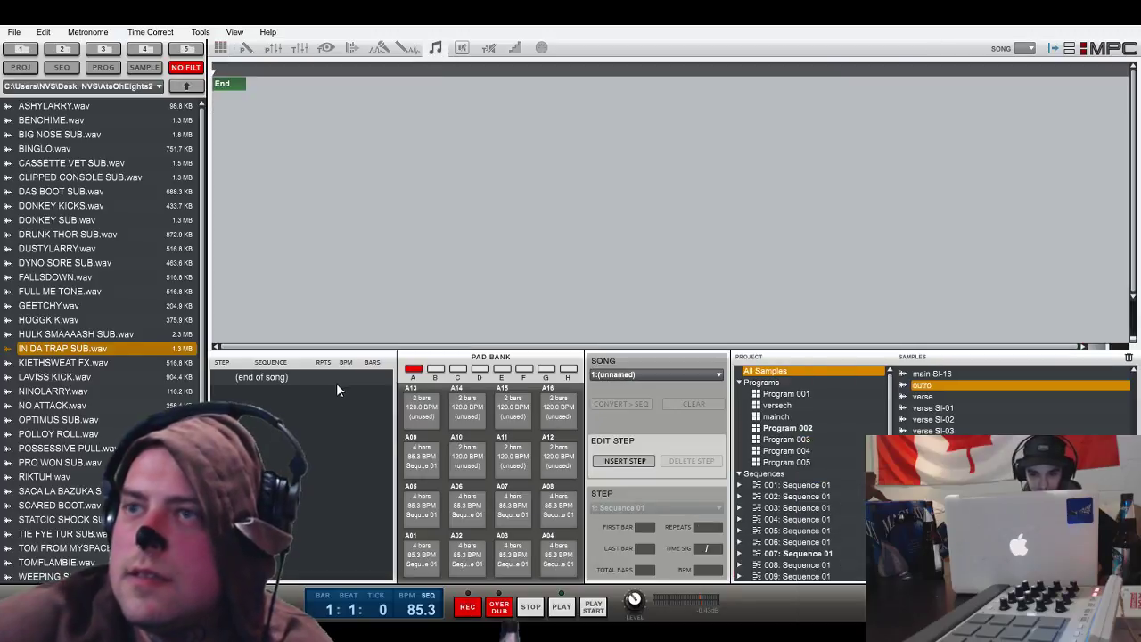
# - Fill the empty song with sequences 1 through 7 in order as its first seven steps
pyautogui.click(428, 551)
pyautogui.click(466, 552)
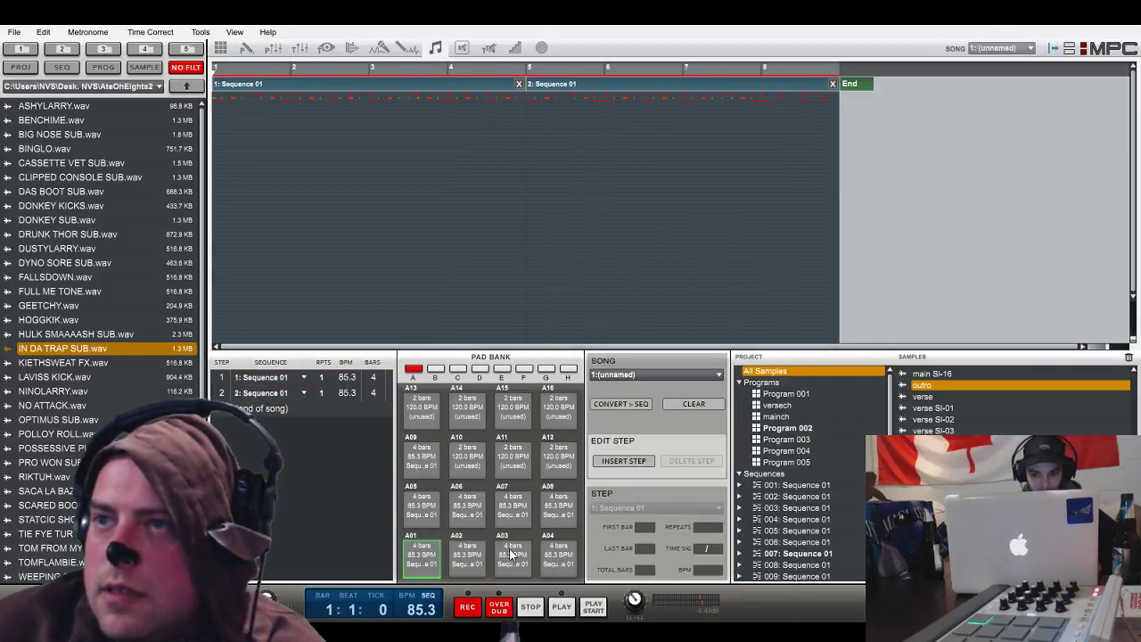
pyautogui.click(512, 555)
pyautogui.click(557, 552)
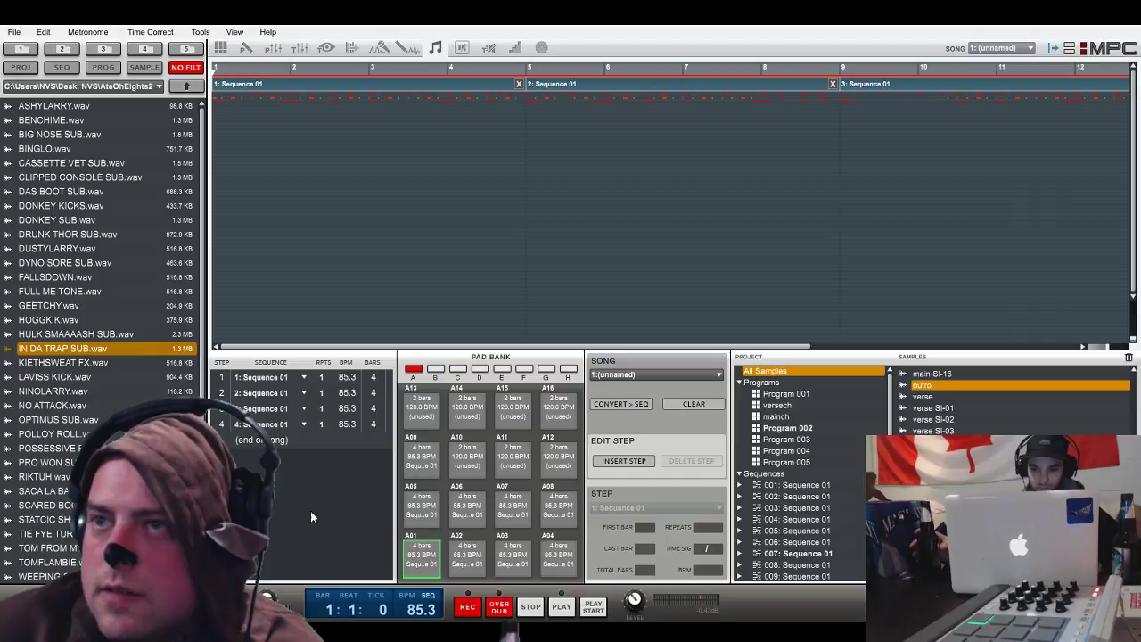
pyautogui.click(434, 555)
pyautogui.click(437, 557)
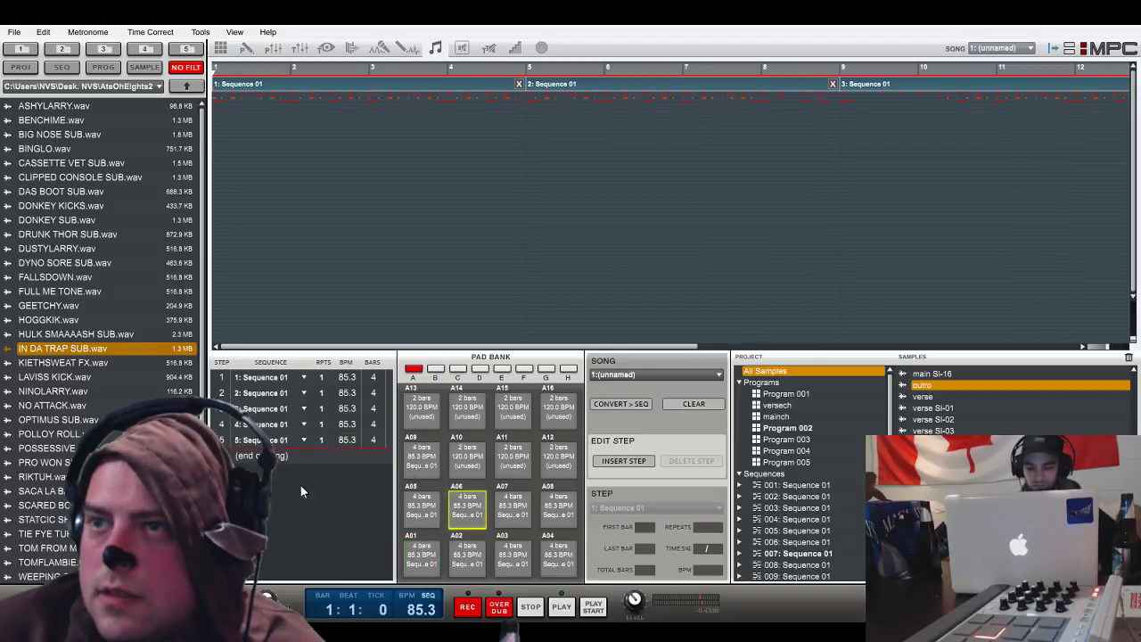
pyautogui.click(437, 556)
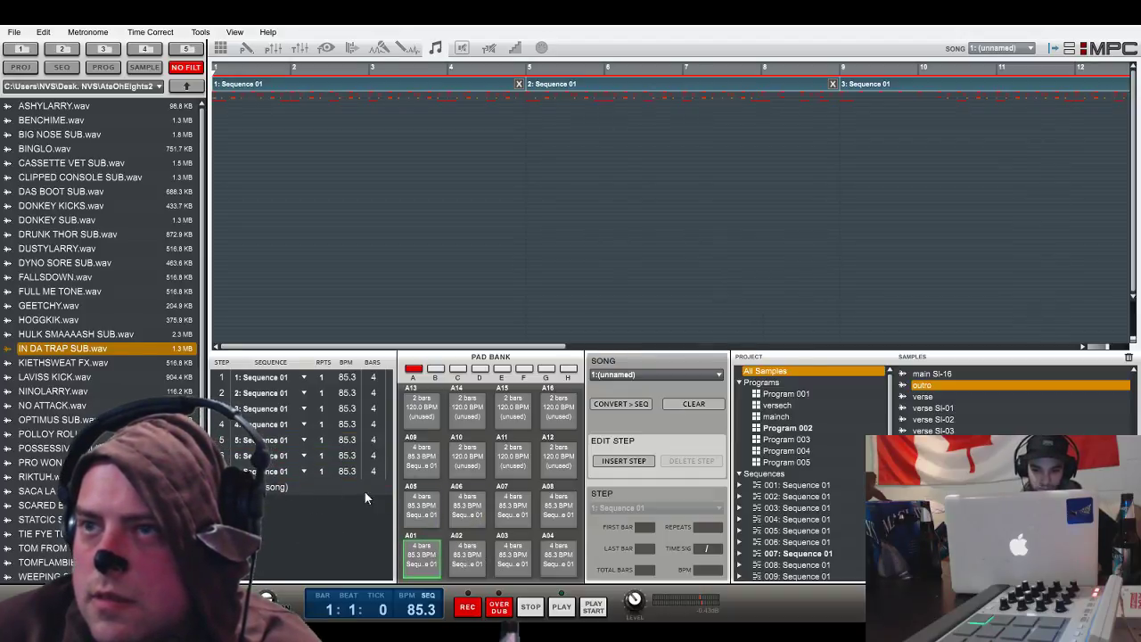
# - Append sequences 2, 3, 4, 5, 6 and 9 to the song as steps 8 to 13
pyautogui.click(350, 470)
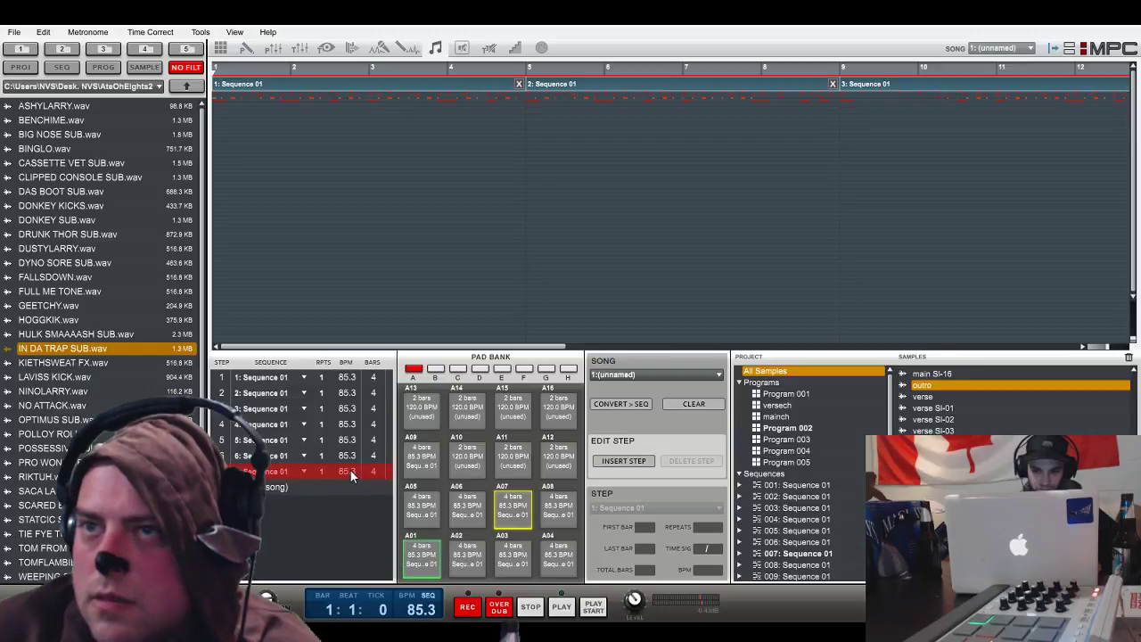
pyautogui.click(469, 553)
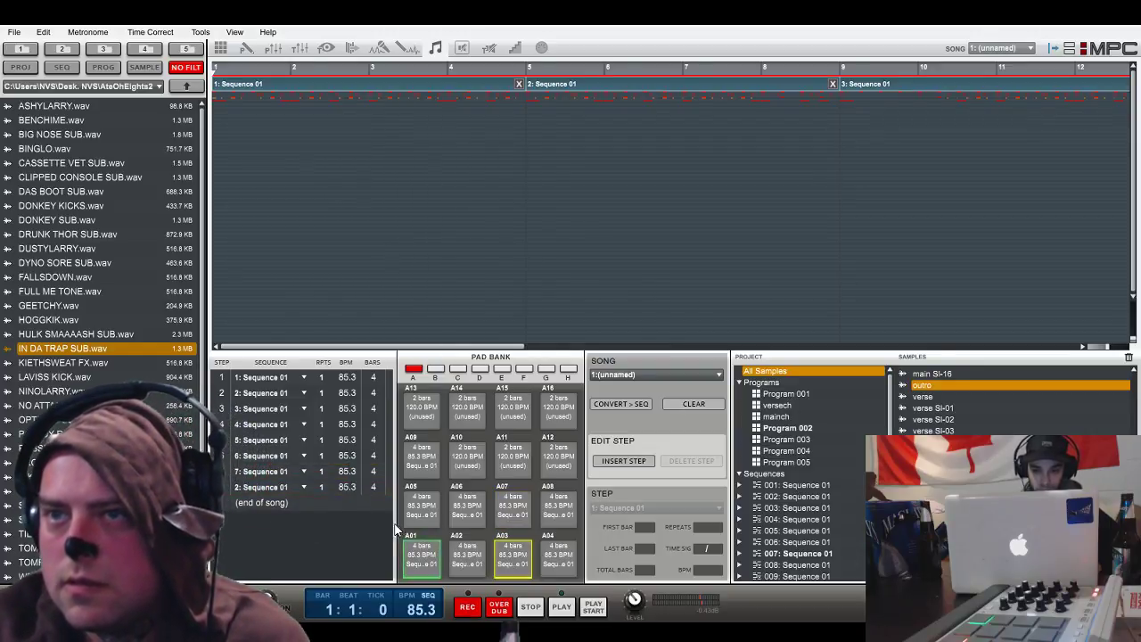
pyautogui.moveTo(409, 517); pyautogui.dragTo(349, 525)
pyautogui.moveTo(466, 518); pyautogui.dragTo(463, 518)
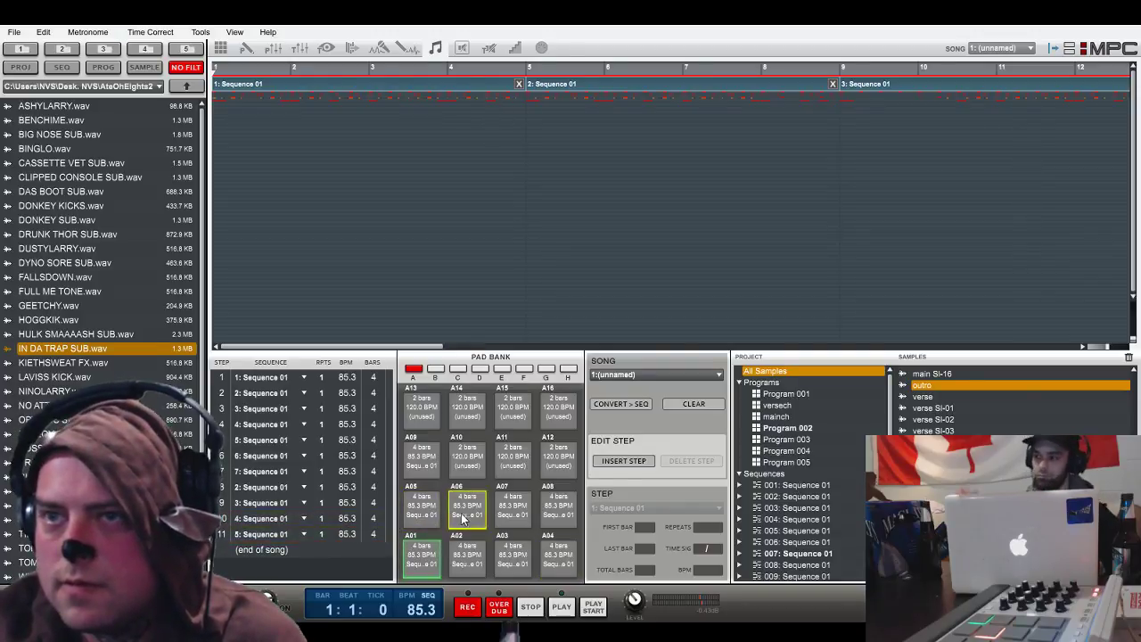
pyautogui.click(423, 503)
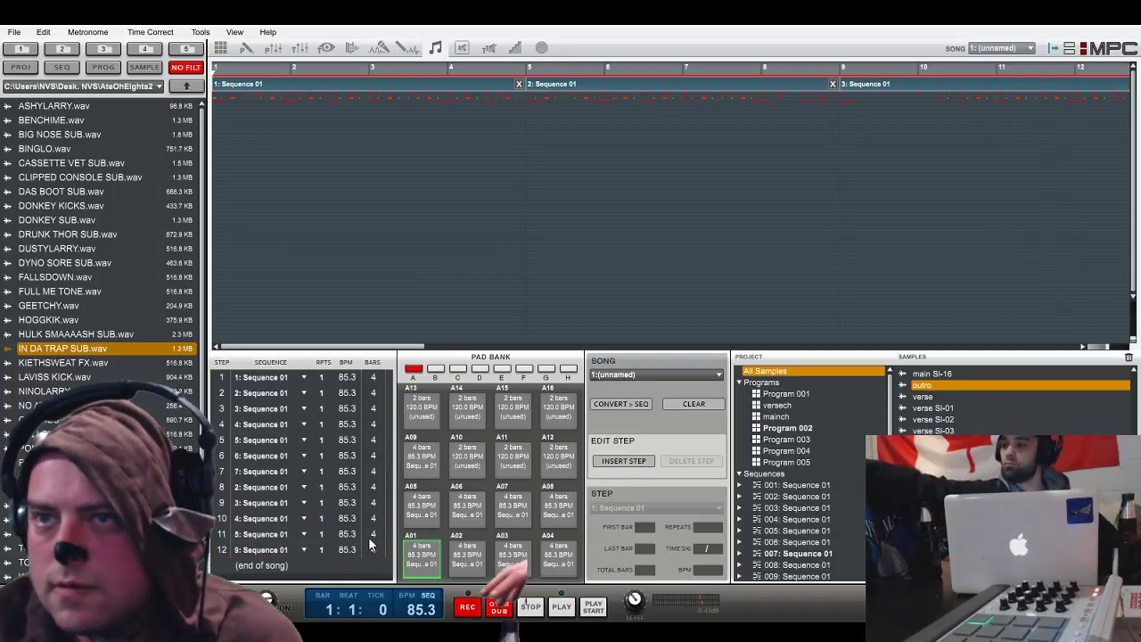
pyautogui.click(287, 551)
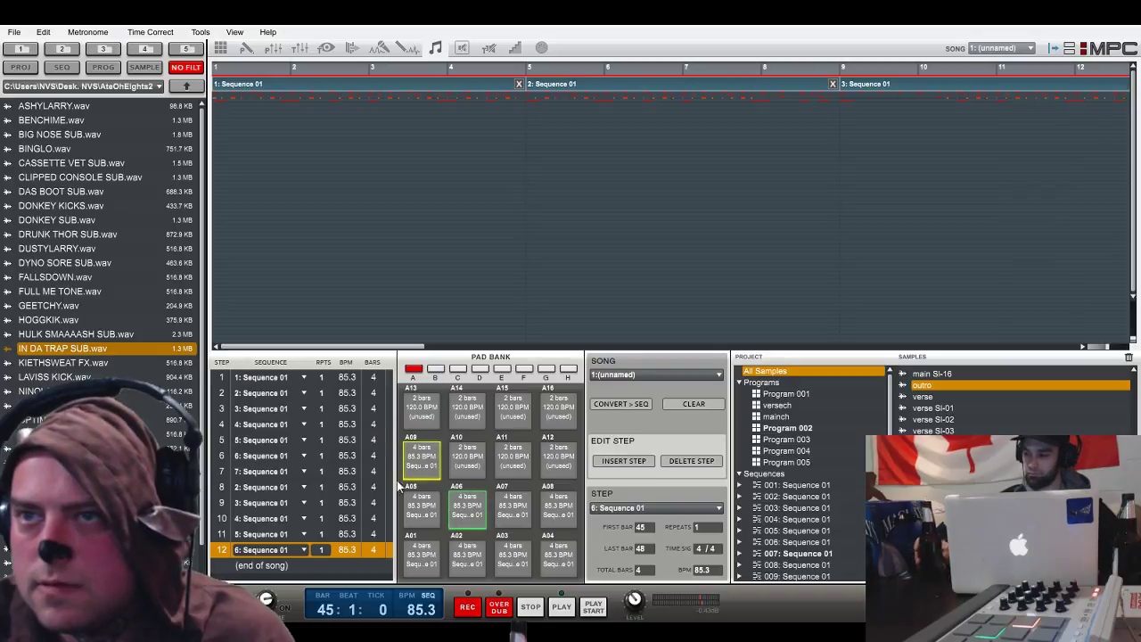
pyautogui.click(313, 560)
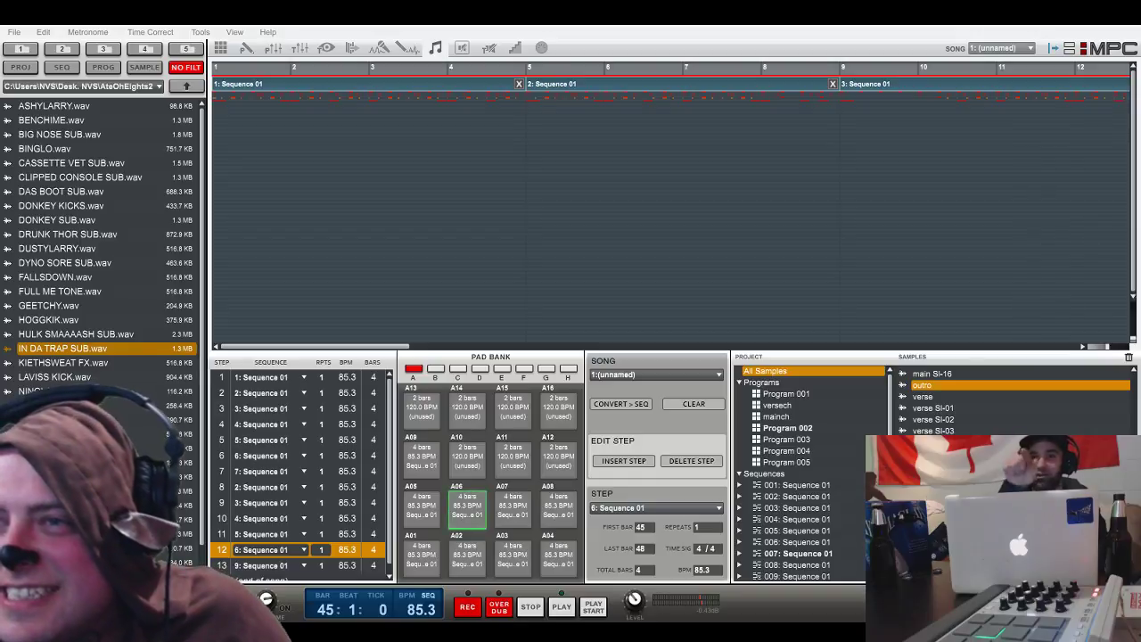
# - Play the song from the start, and set the mainch program's level on track 1 of sequence 1 to 0.00 dB
pyautogui.click(595, 608)
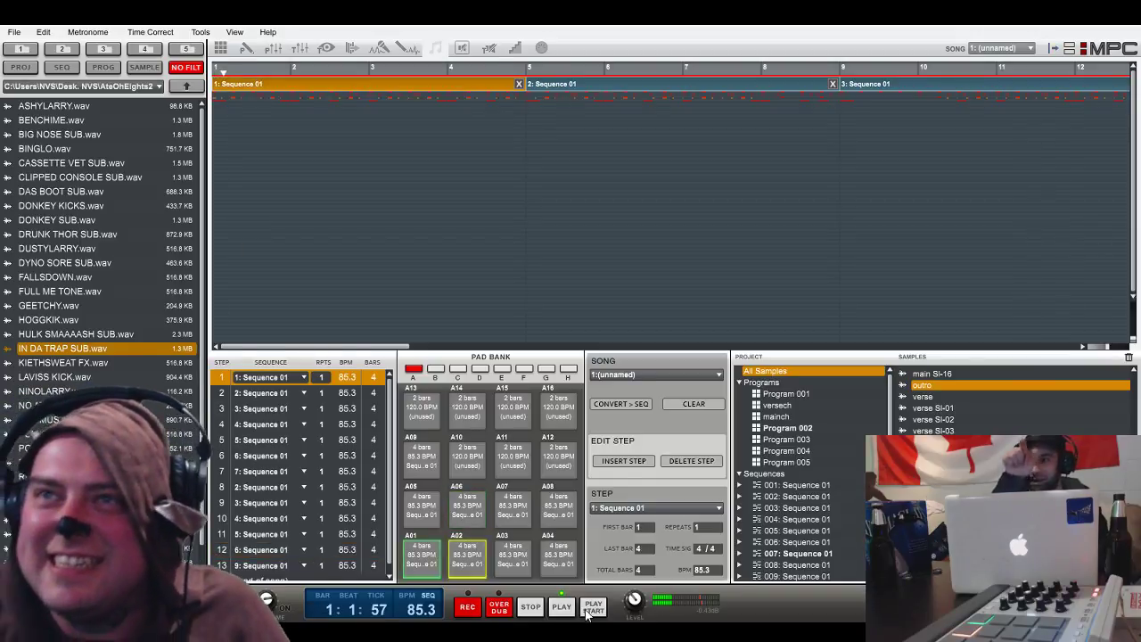
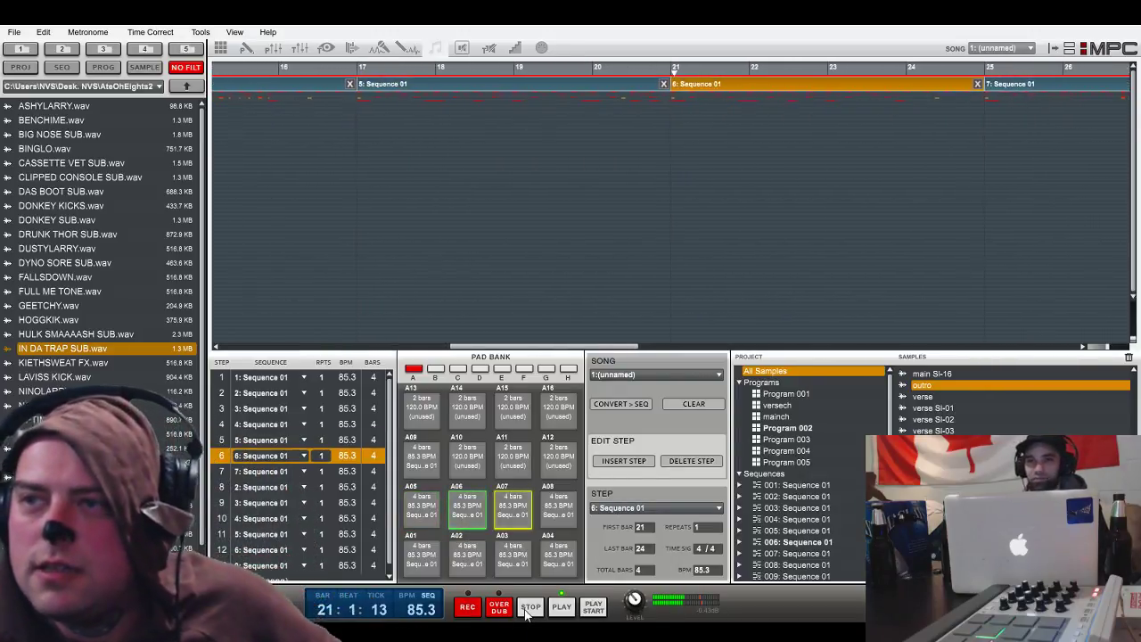
pyautogui.click(531, 606)
pyautogui.click(220, 47)
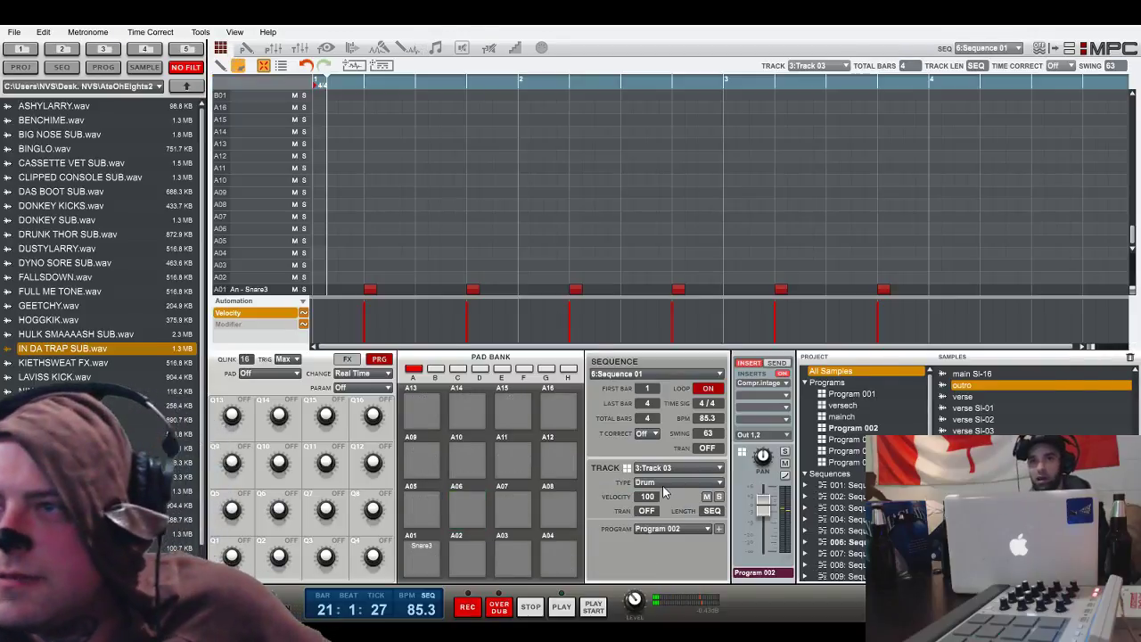
pyautogui.click(699, 480)
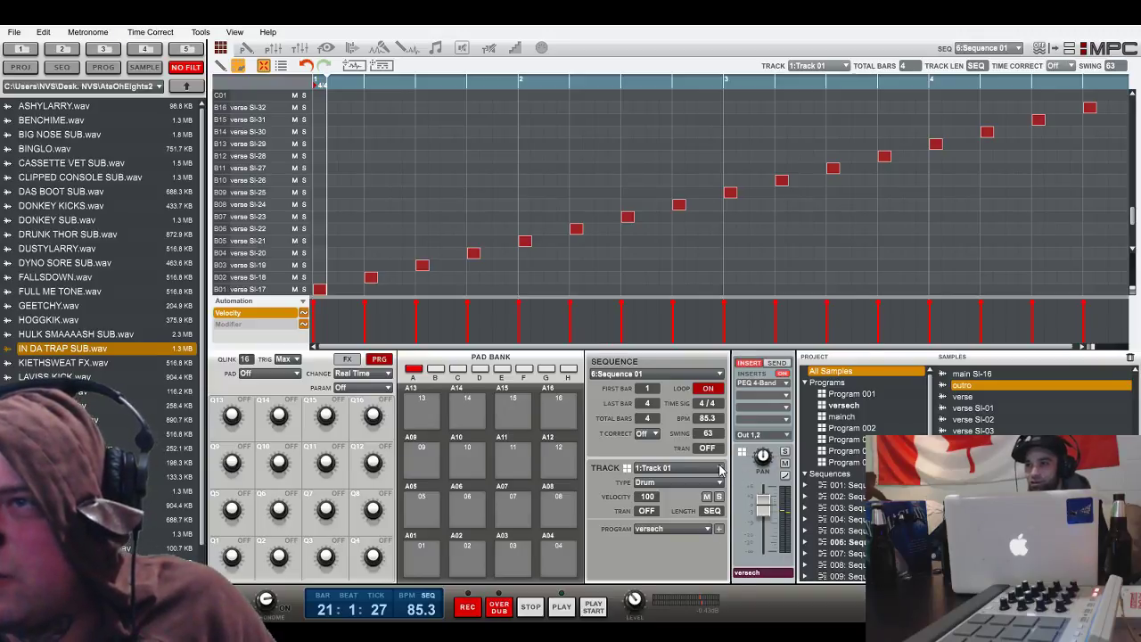
pyautogui.scroll(5, 719, 374)
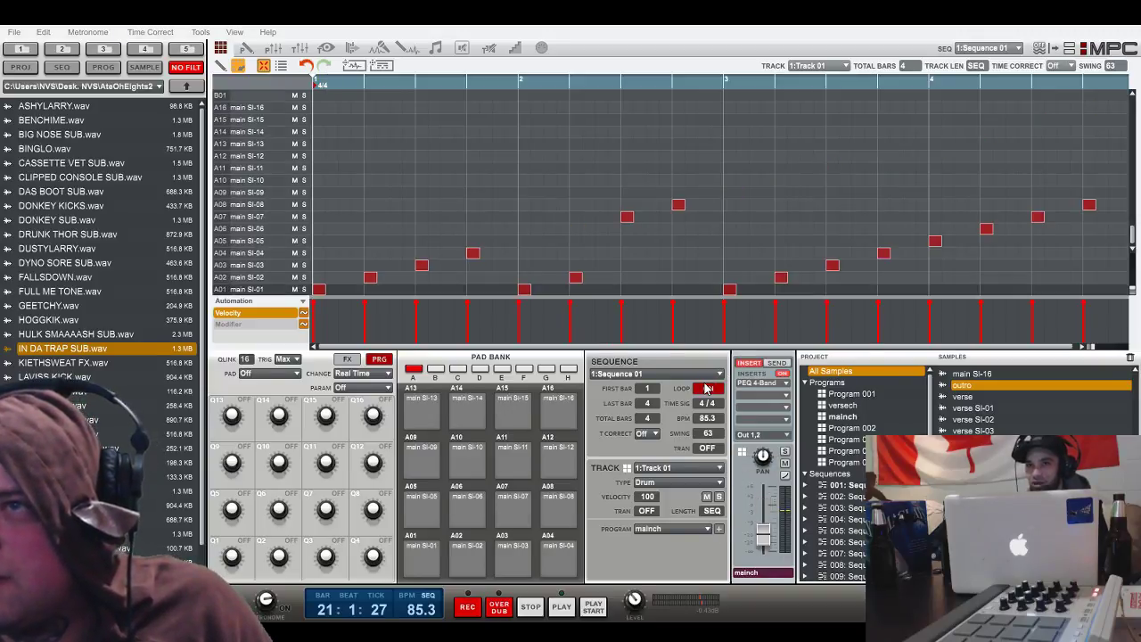
pyautogui.moveTo(762, 534); pyautogui.dragTo(777, 514)
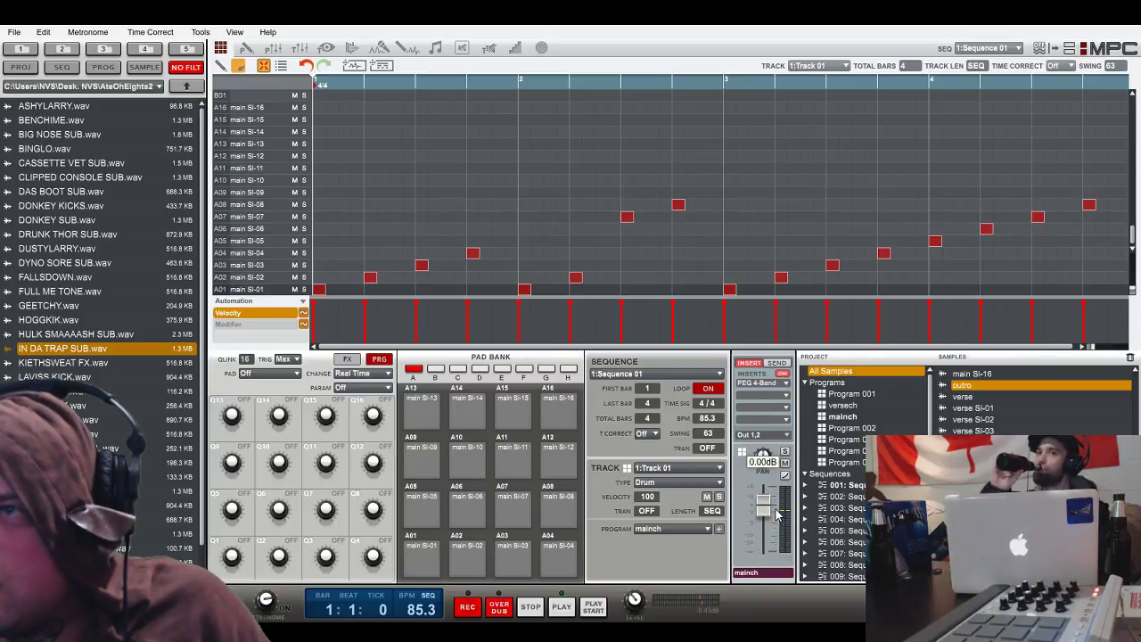
# - Replay the song from the start, and shift all track 1 verse notes of sequence 6 slightly earlier, towards the beat
pyautogui.click(435, 48)
pyautogui.click(595, 604)
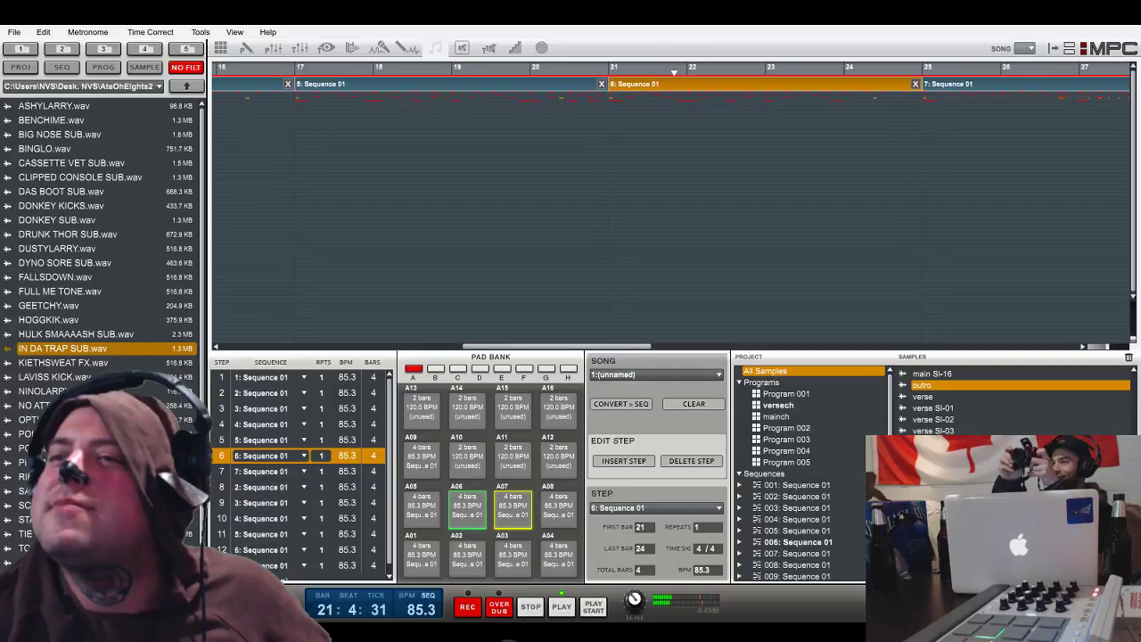
pyautogui.click(220, 47)
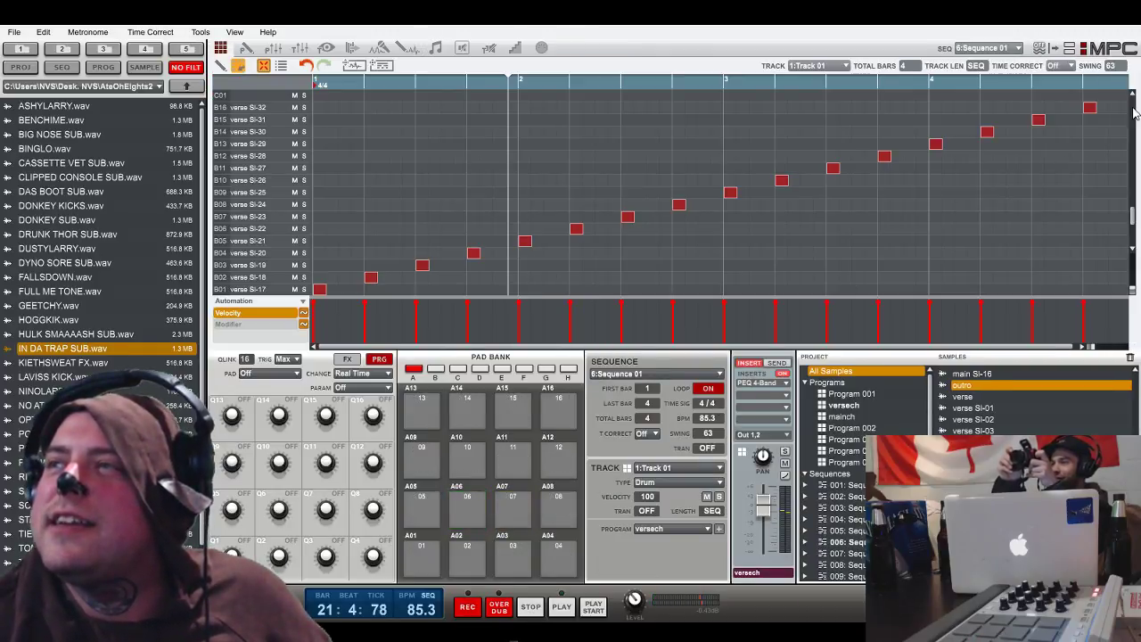
pyautogui.moveTo(1116, 93); pyautogui.dragTo(268, 392)
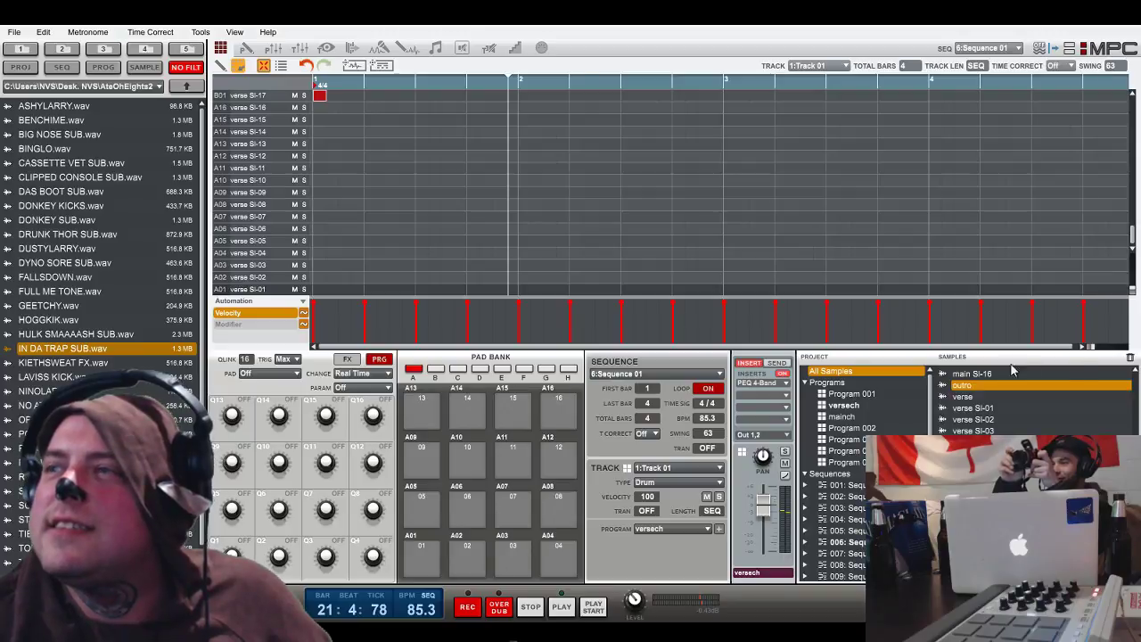
pyautogui.moveTo(1093, 346); pyautogui.dragTo(1124, 346)
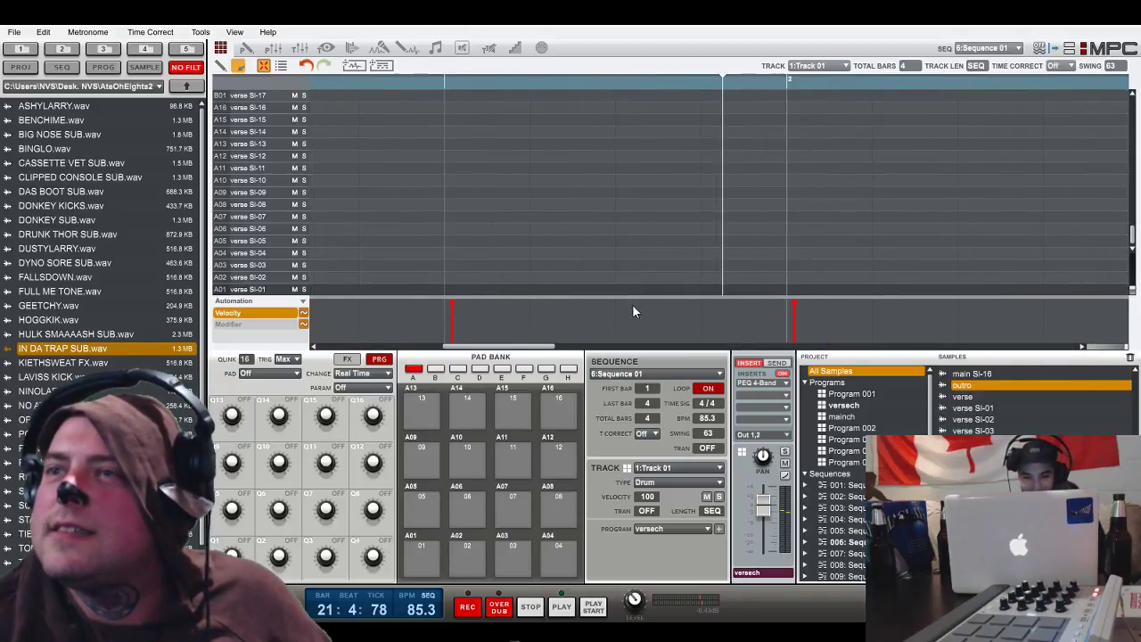
pyautogui.moveTo(512, 355); pyautogui.dragTo(316, 360)
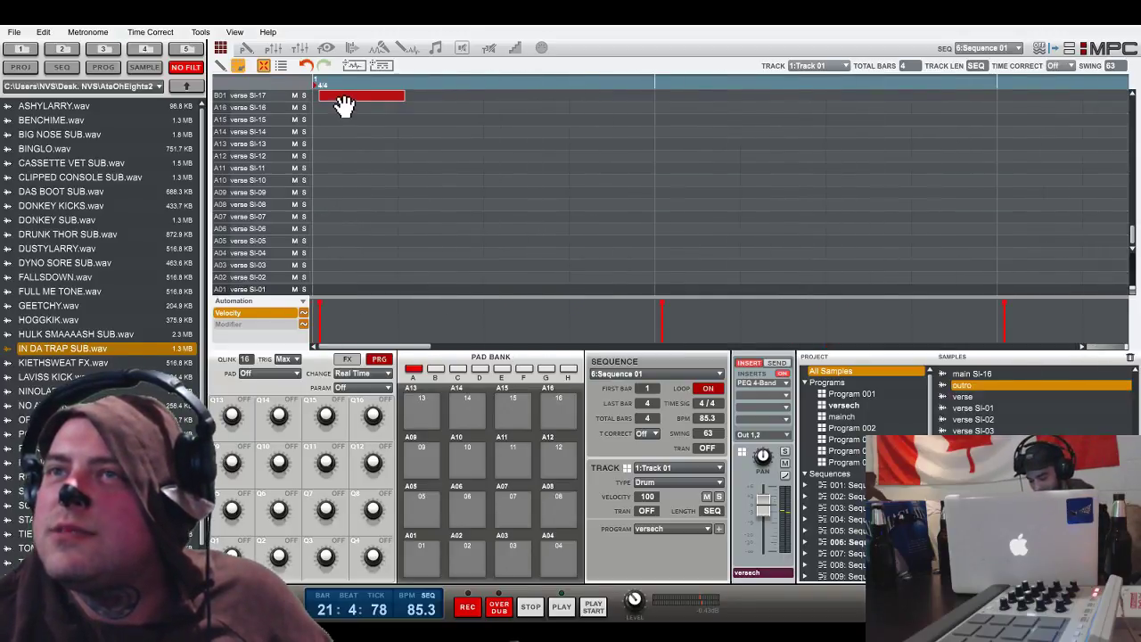
pyautogui.moveTo(344, 99); pyautogui.dragTo(340, 100)
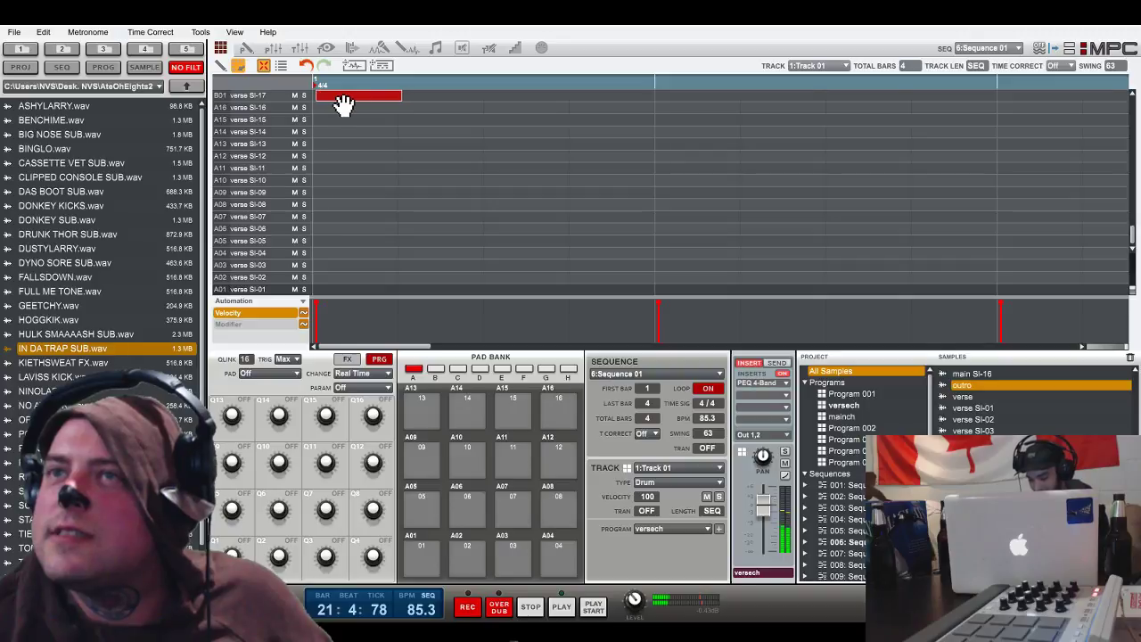
# - Shift all the track 1 verse notes of sequence 5 slightly earlier, towards the beat
pyautogui.click(718, 376)
pyautogui.click(679, 429)
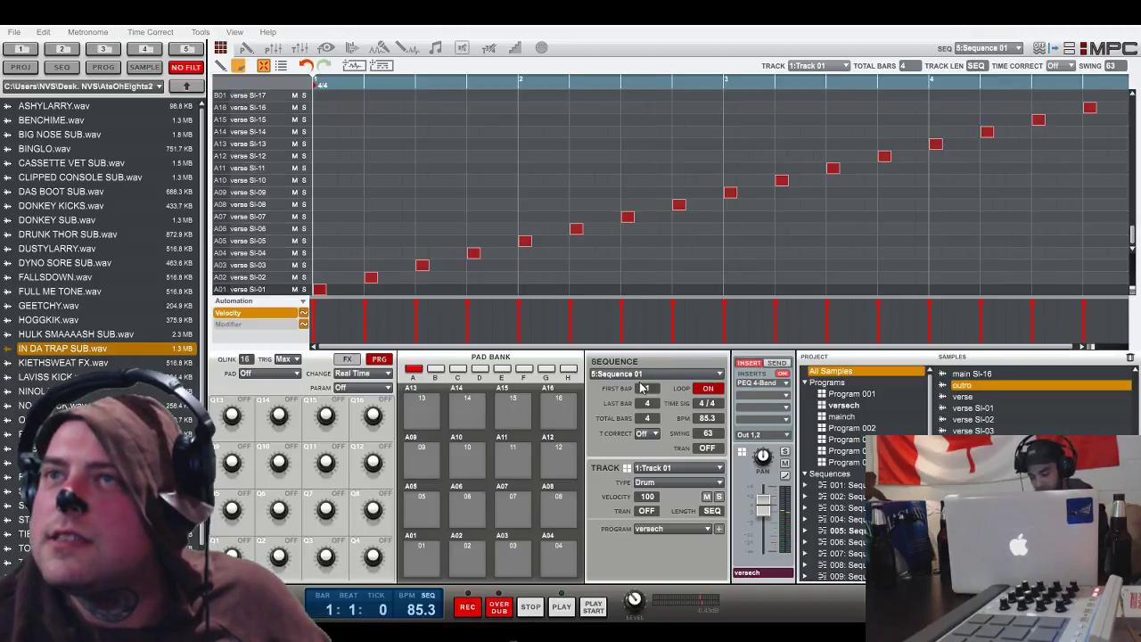
pyautogui.moveTo(1094, 348); pyautogui.dragTo(1125, 347)
pyautogui.moveTo(1019, 267); pyautogui.dragTo(1016, 268)
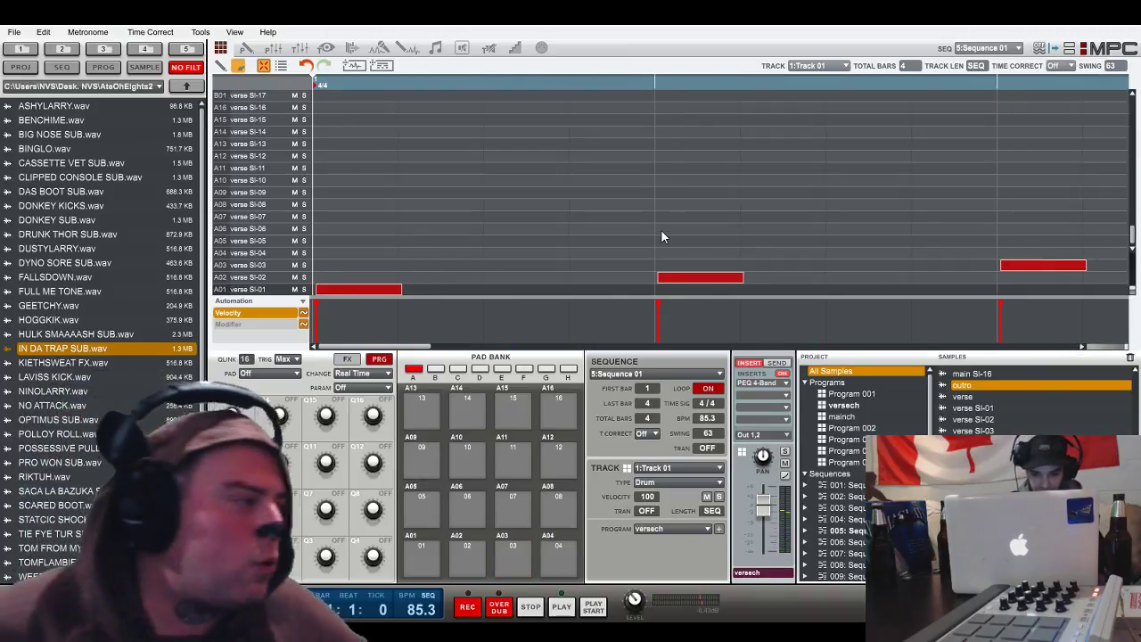
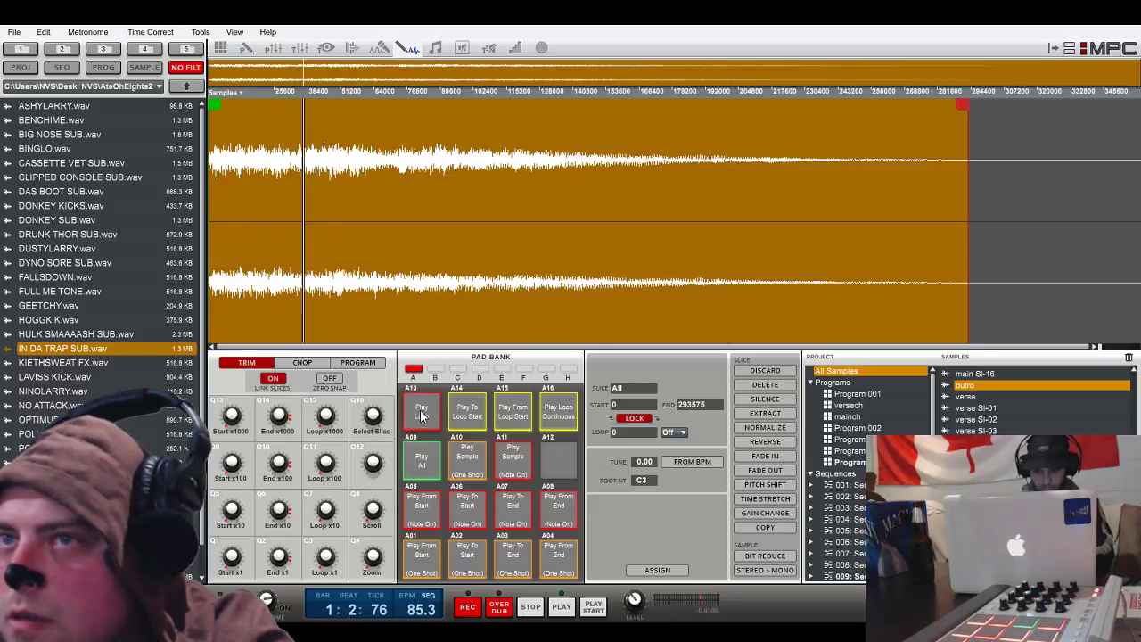
# - Play back sequence 6 and the outro sequence 9 from the start
pyautogui.click(220, 49)
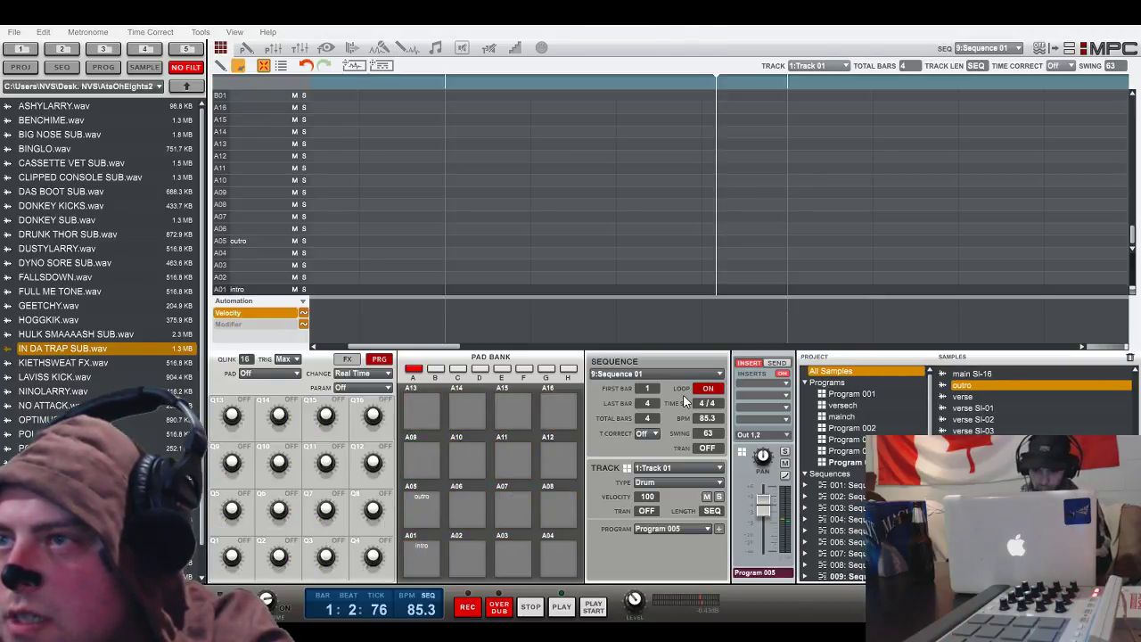
pyautogui.click(672, 439)
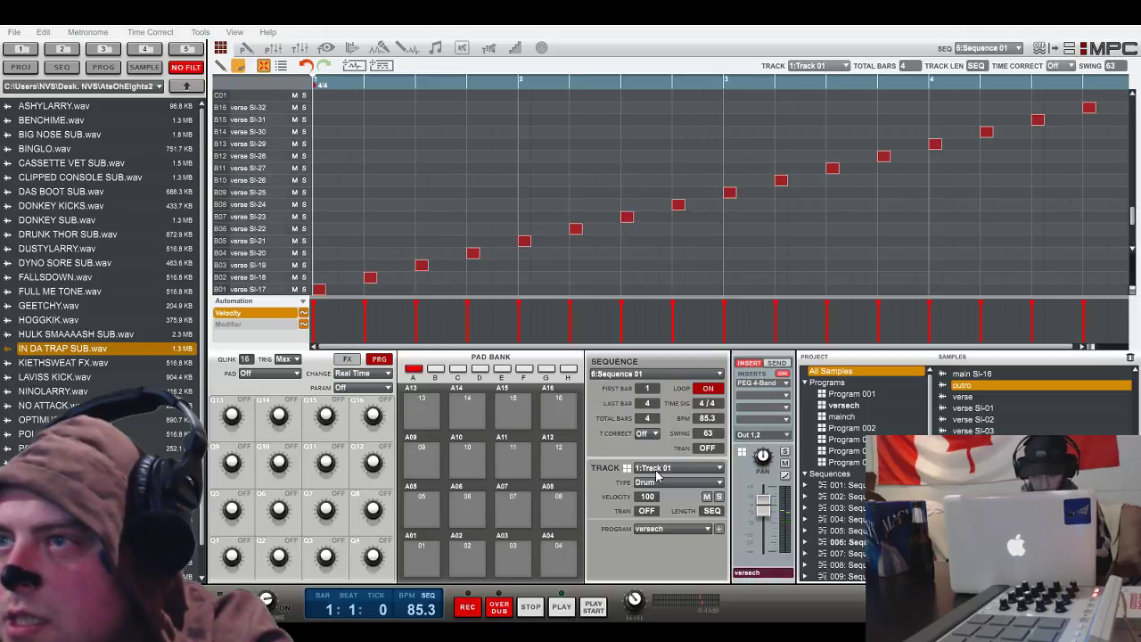
pyautogui.click(596, 607)
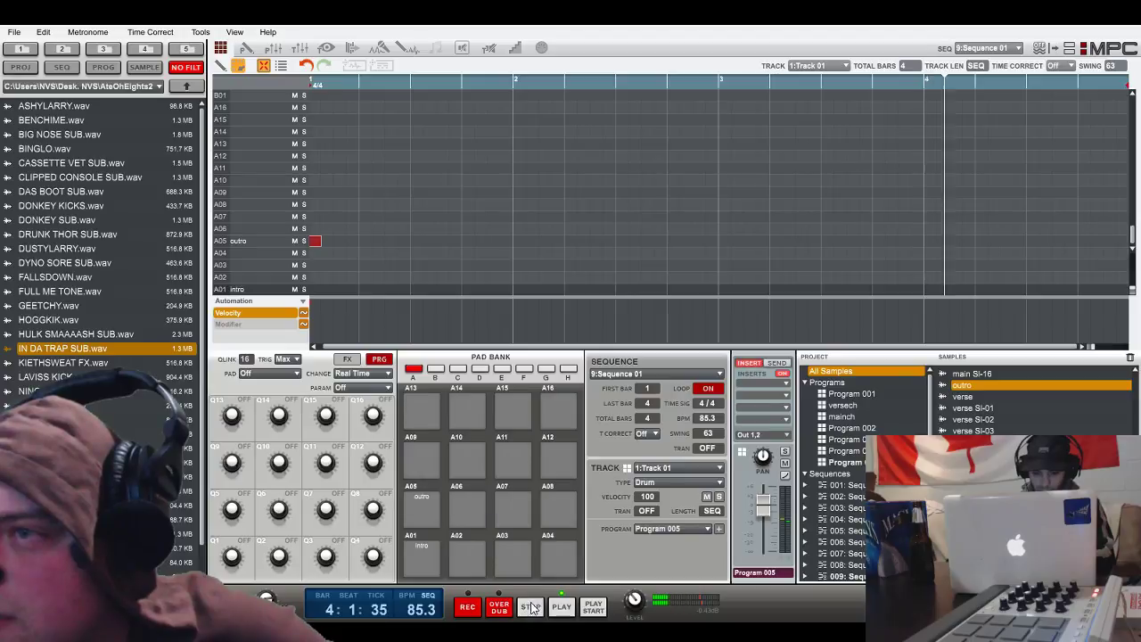
# - Delete all the kick notes on track 2 of sequence 9, and return to the outro sample on track 1
pyautogui.click(717, 469)
pyautogui.click(688, 496)
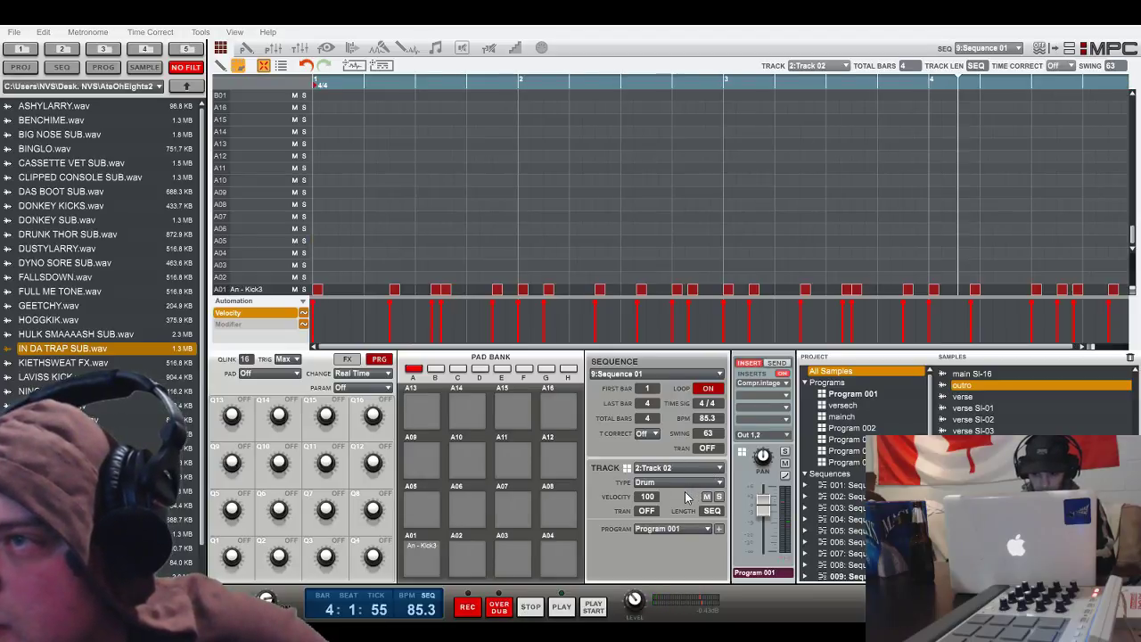
pyautogui.moveTo(319, 274); pyautogui.dragTo(1129, 296)
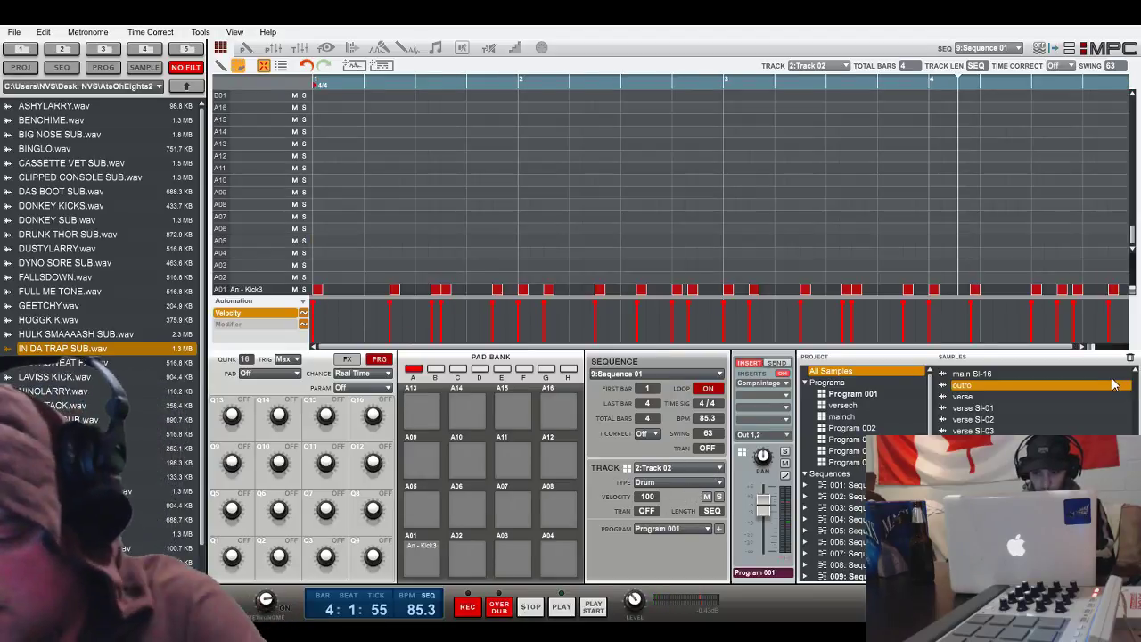
pyautogui.press('Delete')
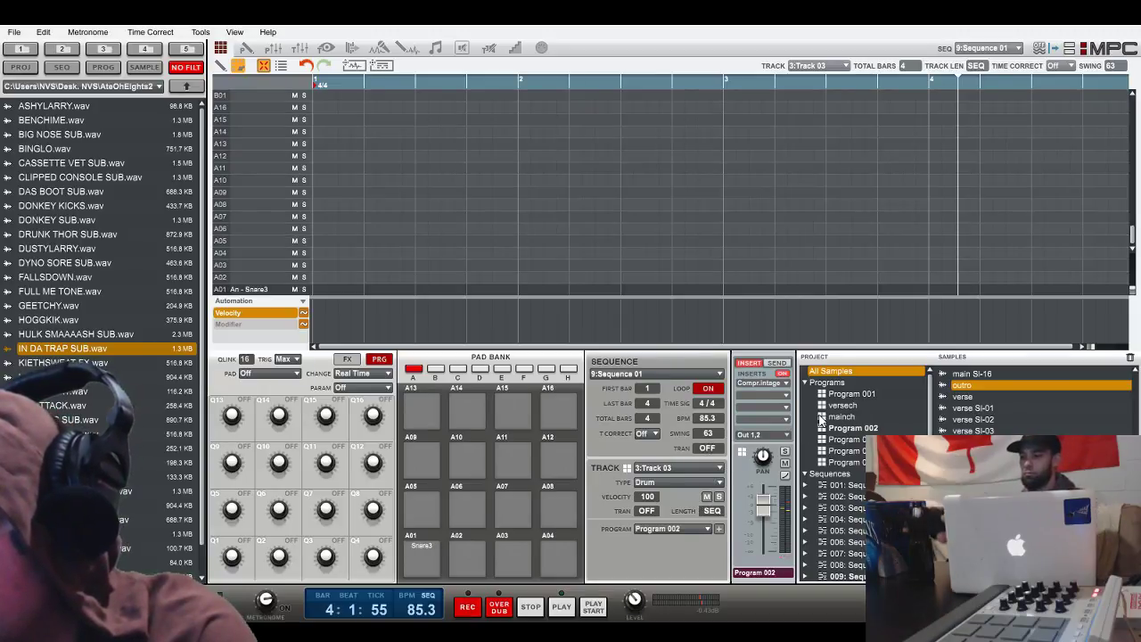
pyautogui.click(719, 471)
pyautogui.click(684, 482)
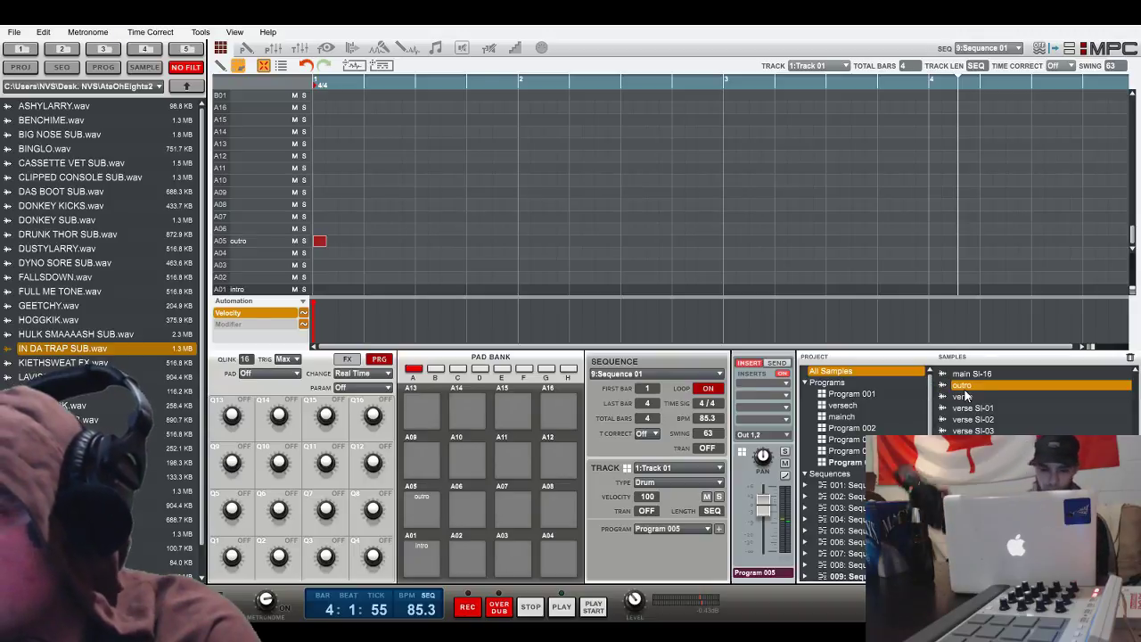
# - Open the sample editor and trim the loaded sample to start at 36023, keeping only its short final section
pyautogui.scroll(-5, 966, 405)
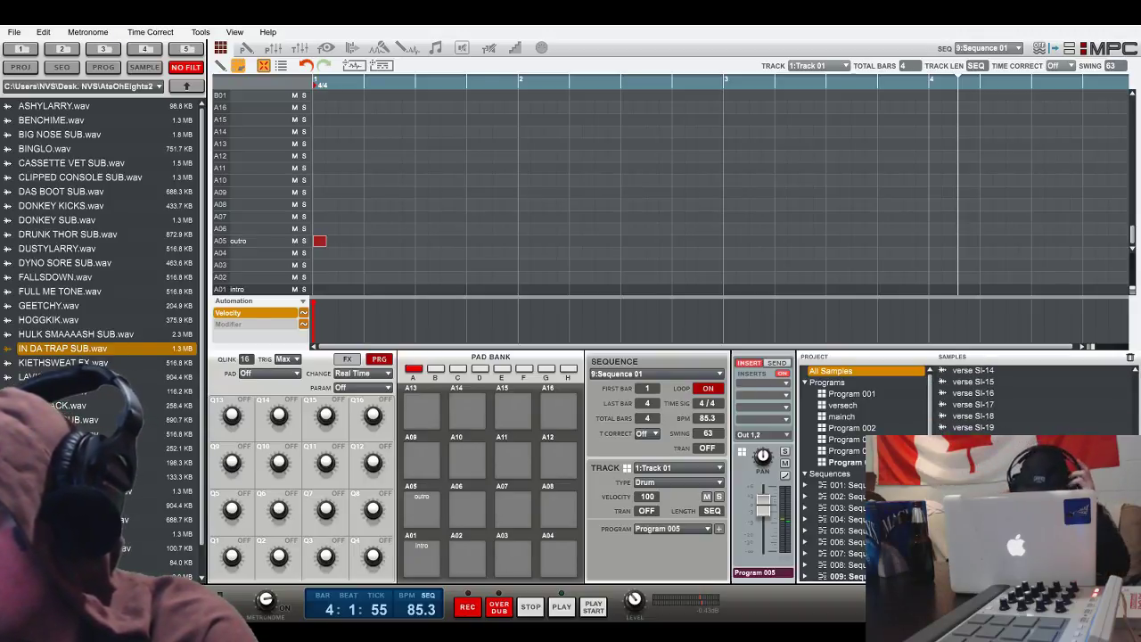
pyautogui.click(406, 47)
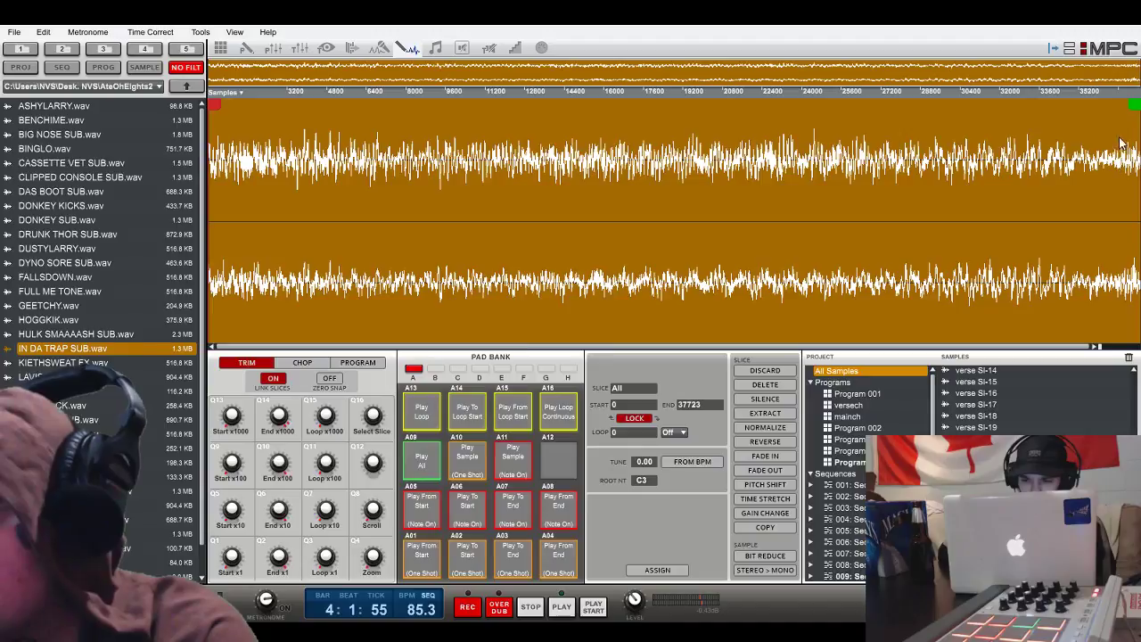
pyautogui.moveTo(220, 102)
pyautogui.mouseDown()
pyautogui.moveTo(1105, 156)
pyautogui.moveTo(1108, 167)
pyautogui.mouseUp()
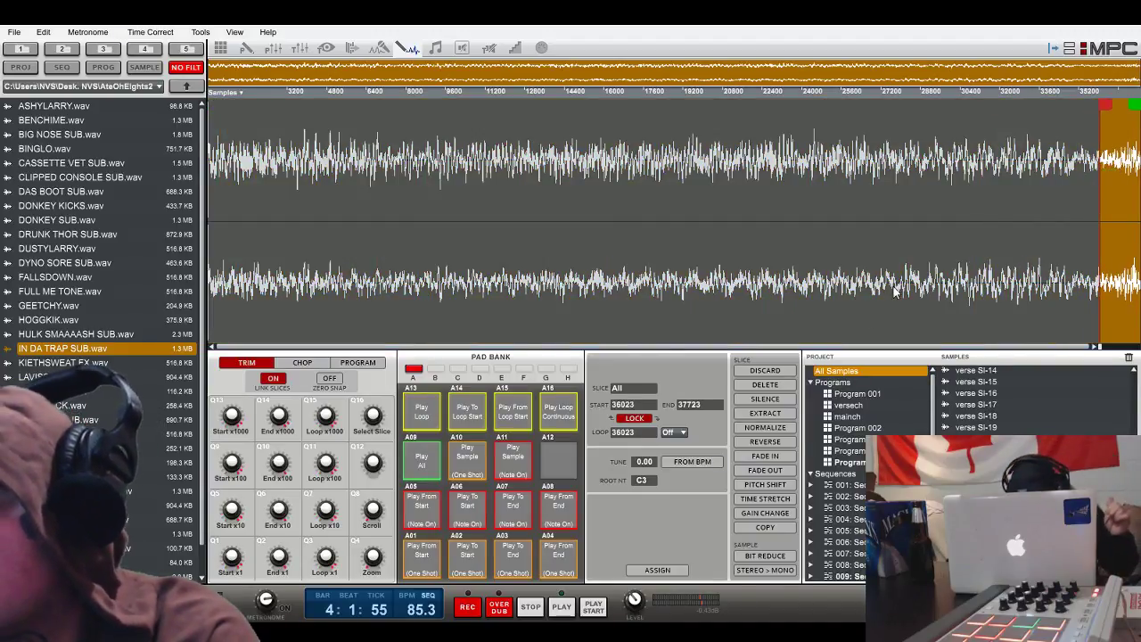
# - Apply a linear fade-out to the outro sample's final section, and move the sample start back to 0
pyautogui.click(778, 469)
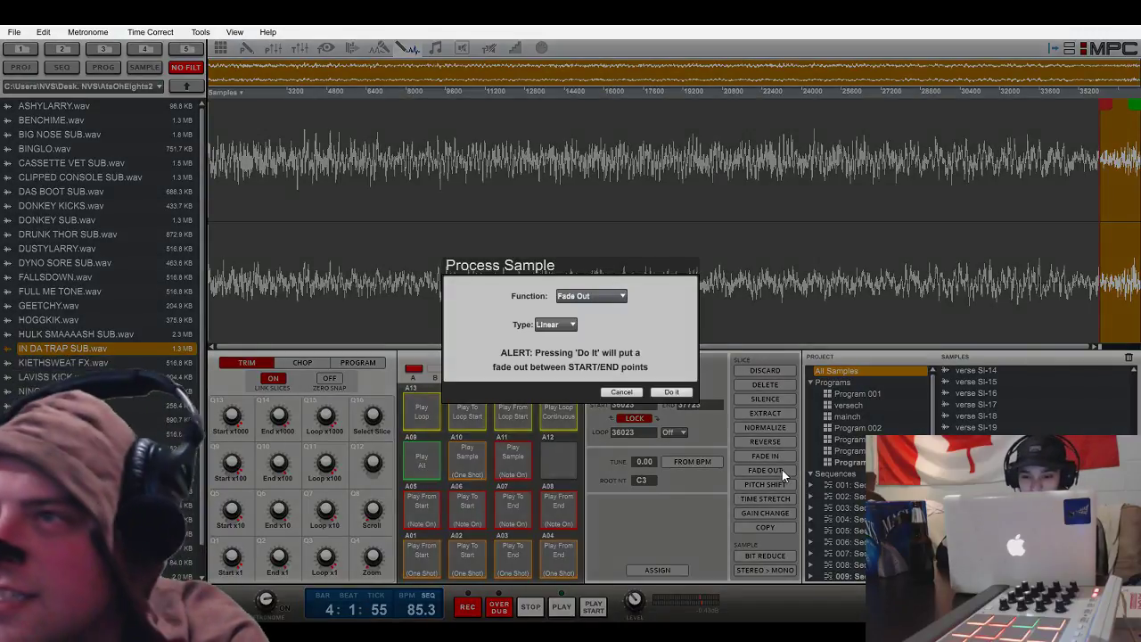
pyautogui.click(664, 391)
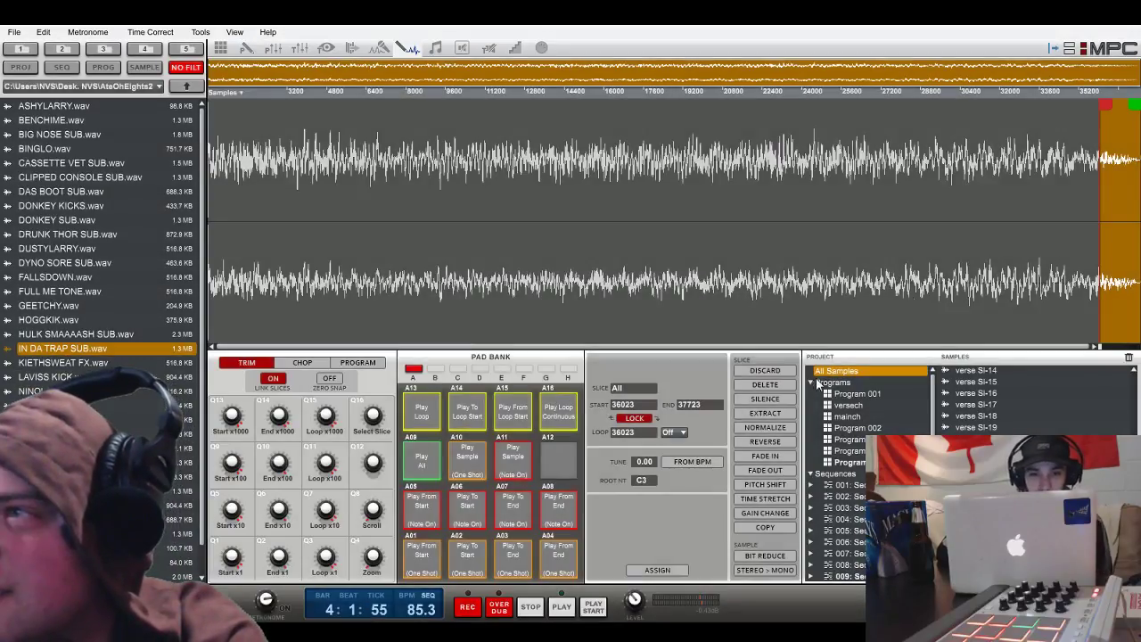
pyautogui.moveTo(1104, 104); pyautogui.dragTo(210, 104)
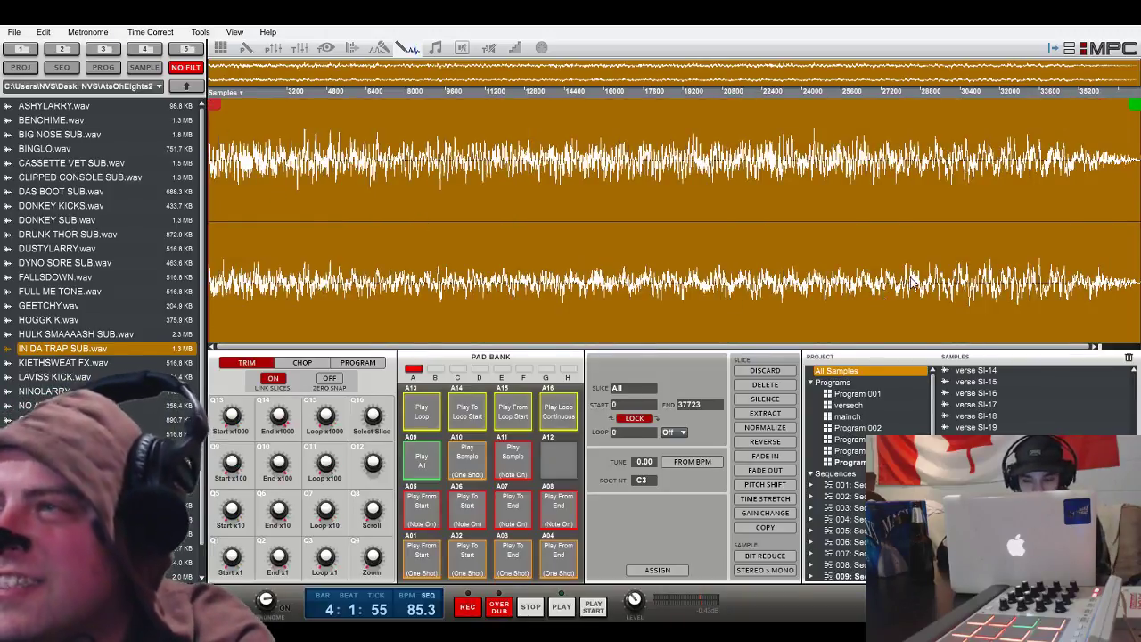
# - Return to the grid view and play back the outro sequence 9 with the faded sample
pyautogui.click(222, 49)
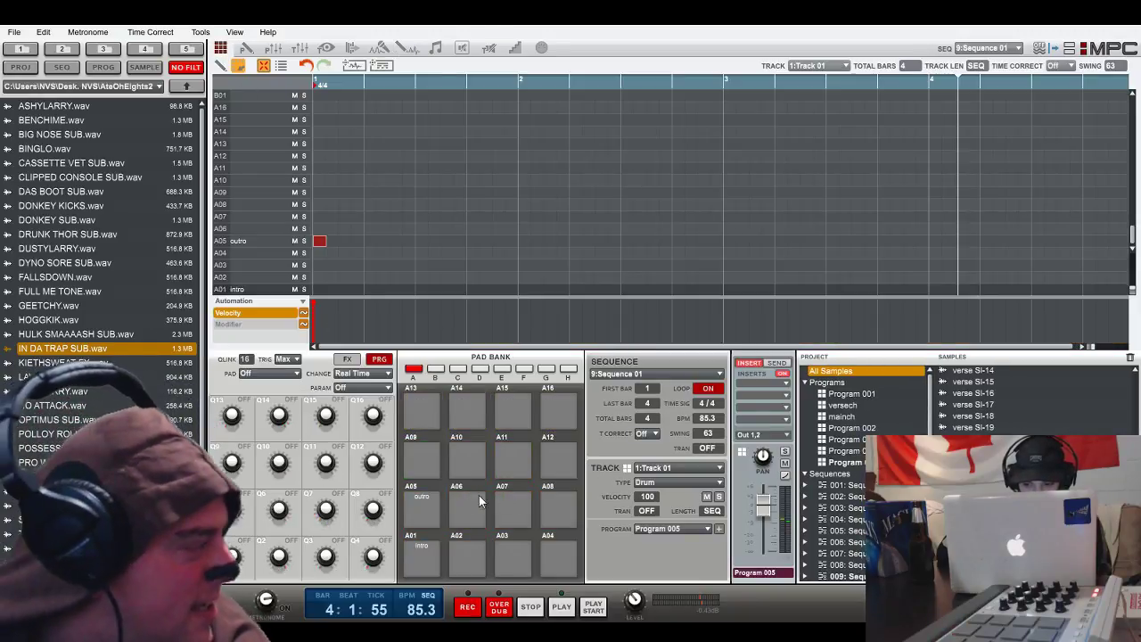
pyautogui.click(593, 606)
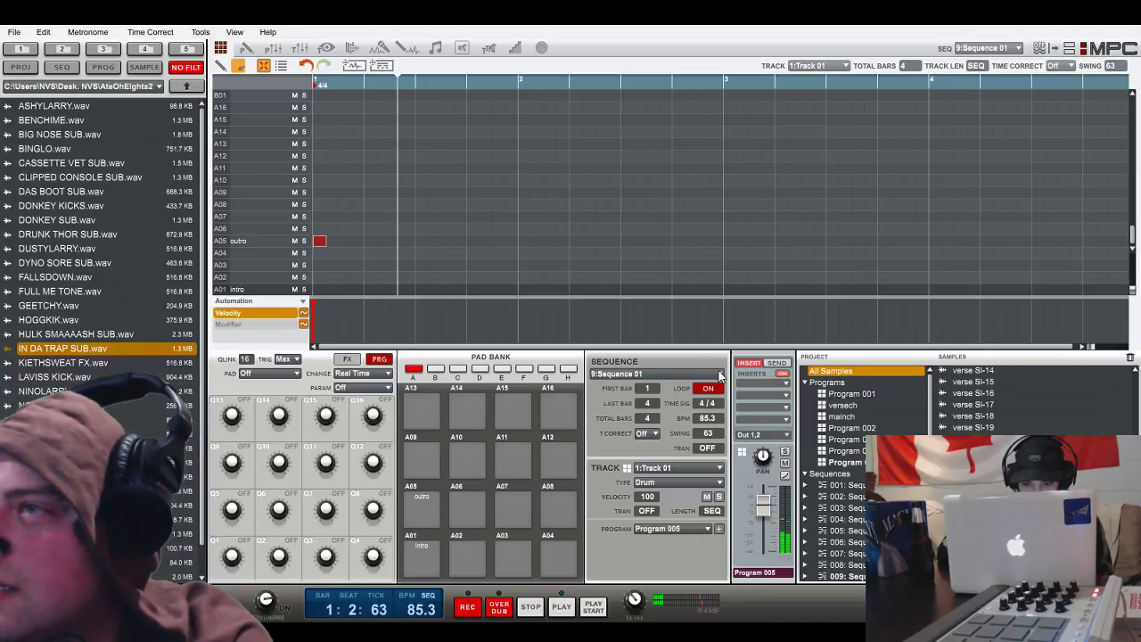
pyautogui.click(649, 442)
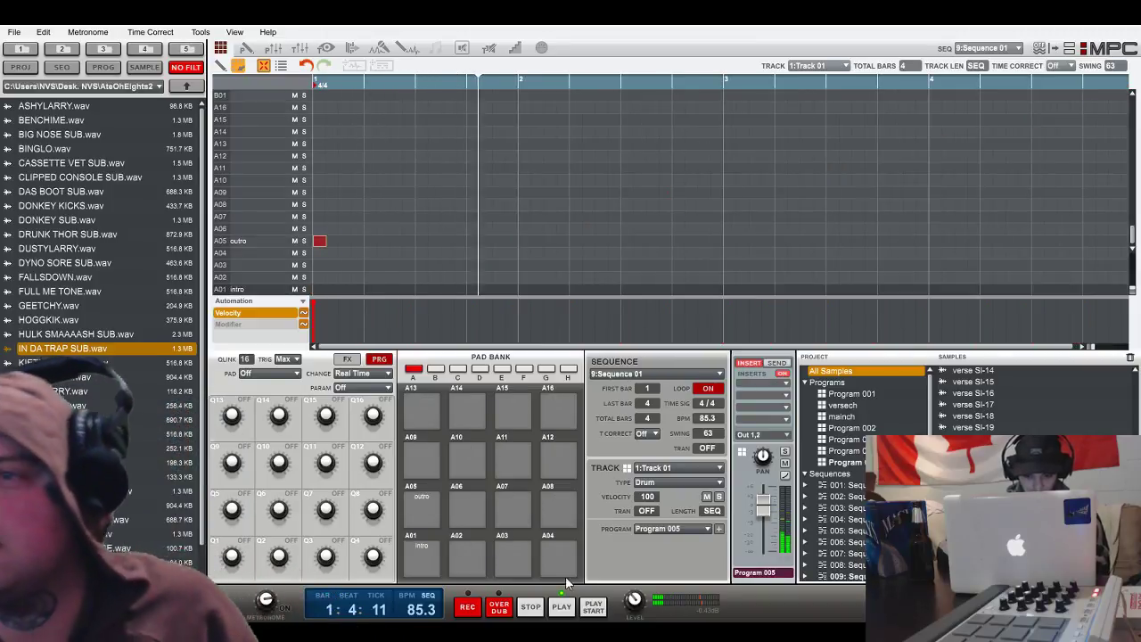
# - Shift the outro note on pad A05 of sequence 9 slightly later
pyautogui.moveTo(1092, 347); pyautogui.dragTo(1139, 348)
pyautogui.moveTo(473, 348); pyautogui.dragTo(319, 348)
pyautogui.click(344, 241)
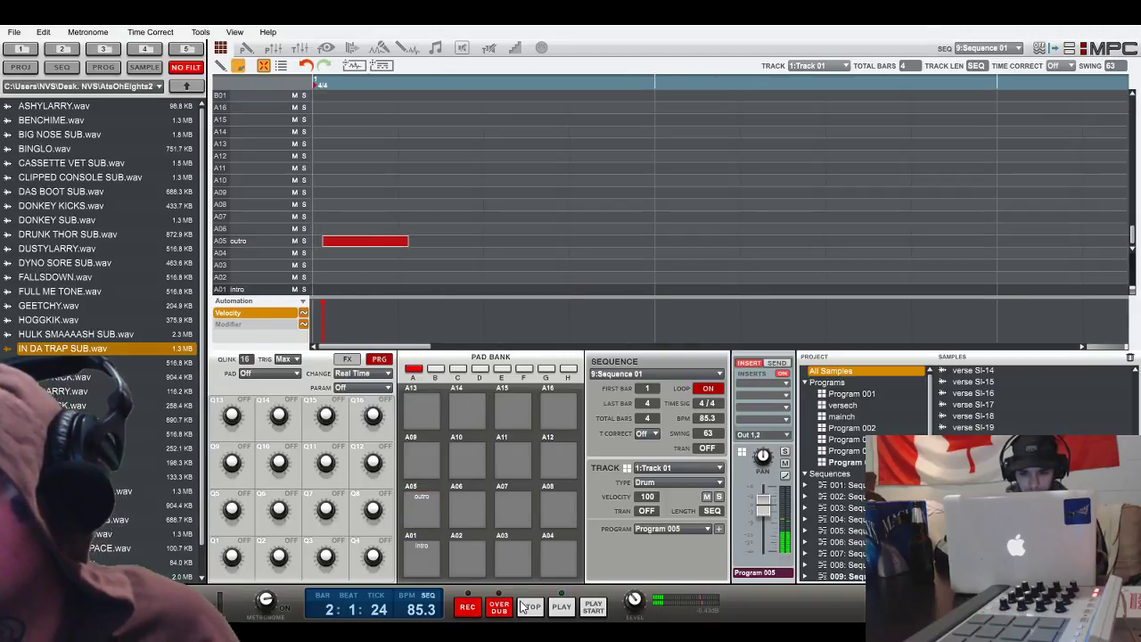
# - Open the song arrangement and play it briefly from the first step
pyautogui.click(437, 49)
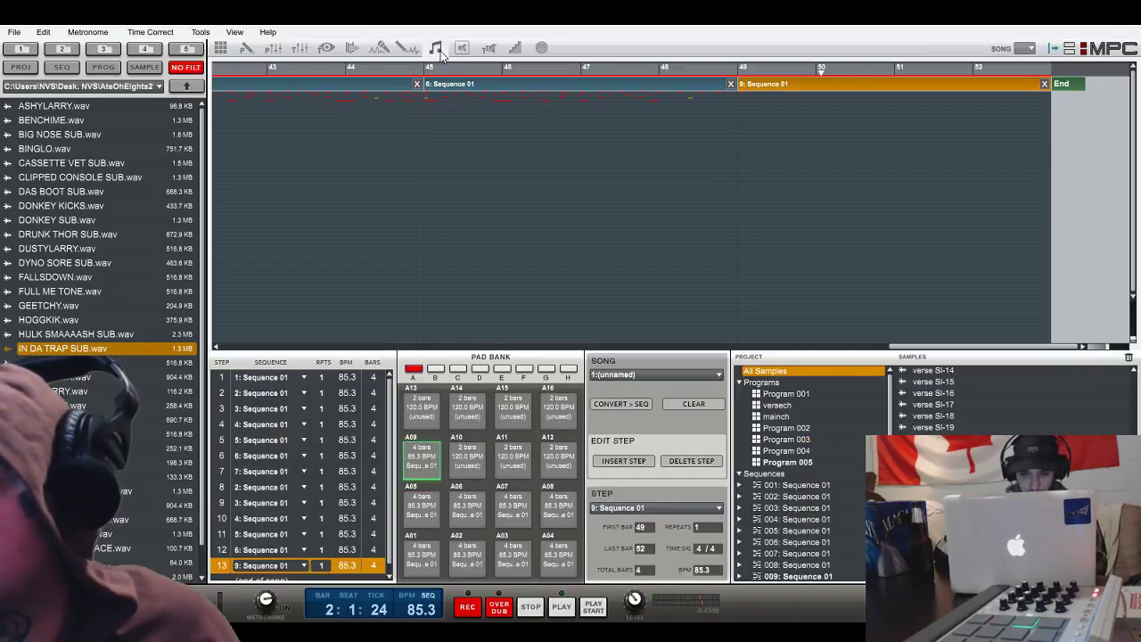
pyautogui.click(592, 90)
pyautogui.click(590, 612)
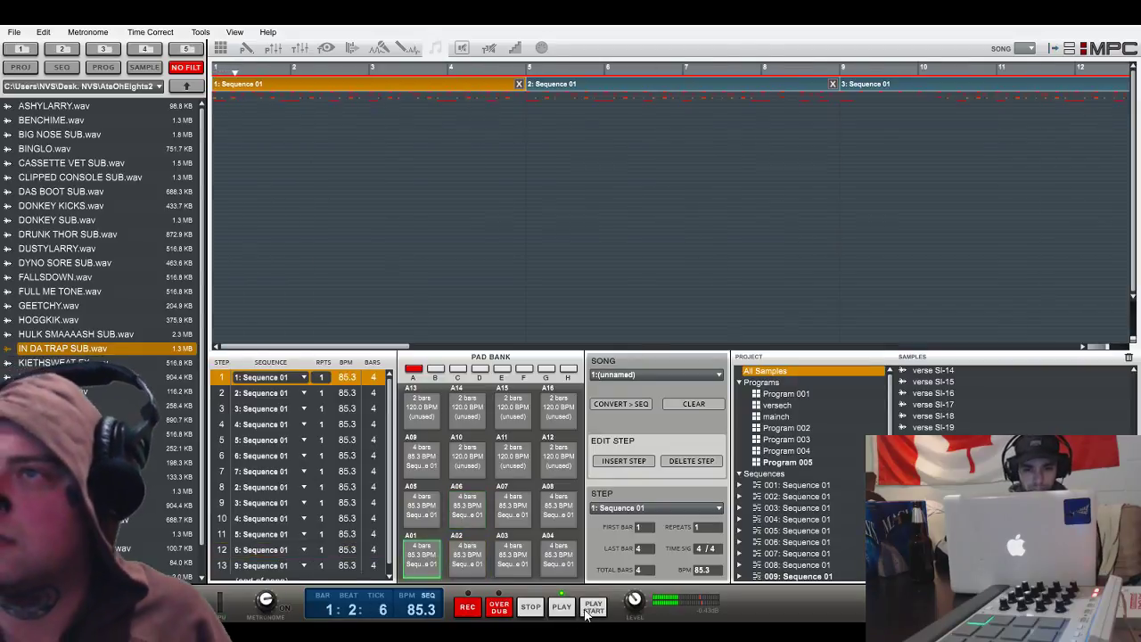
pyautogui.click(530, 607)
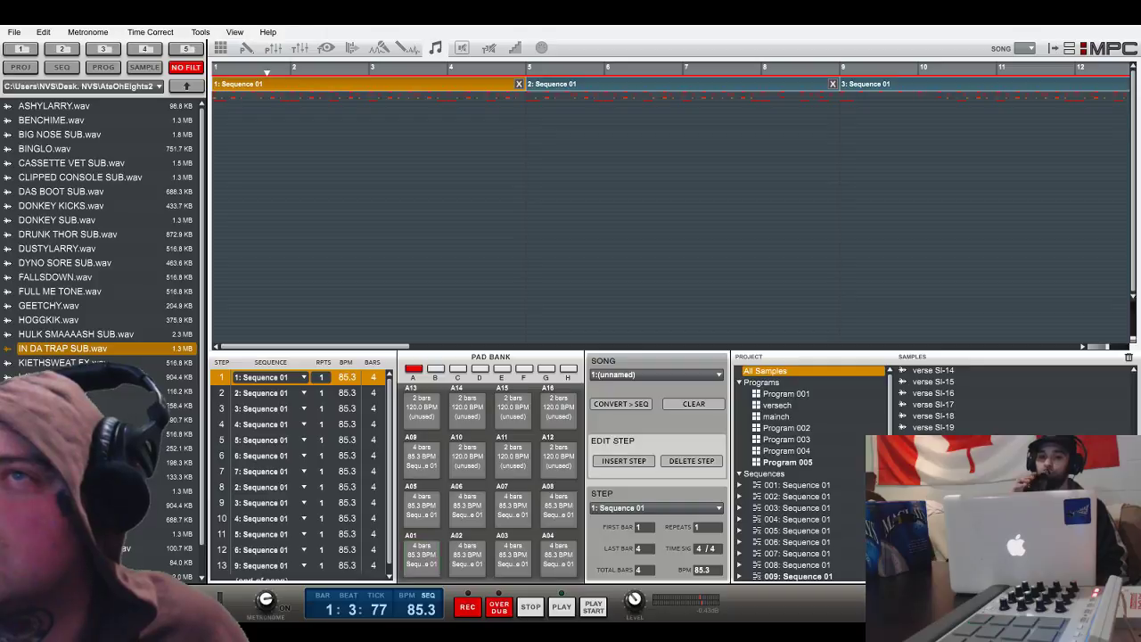
# - Open sequence 8 in the grid view and shift its intro note back to the very start of bar 1
pyautogui.click(222, 49)
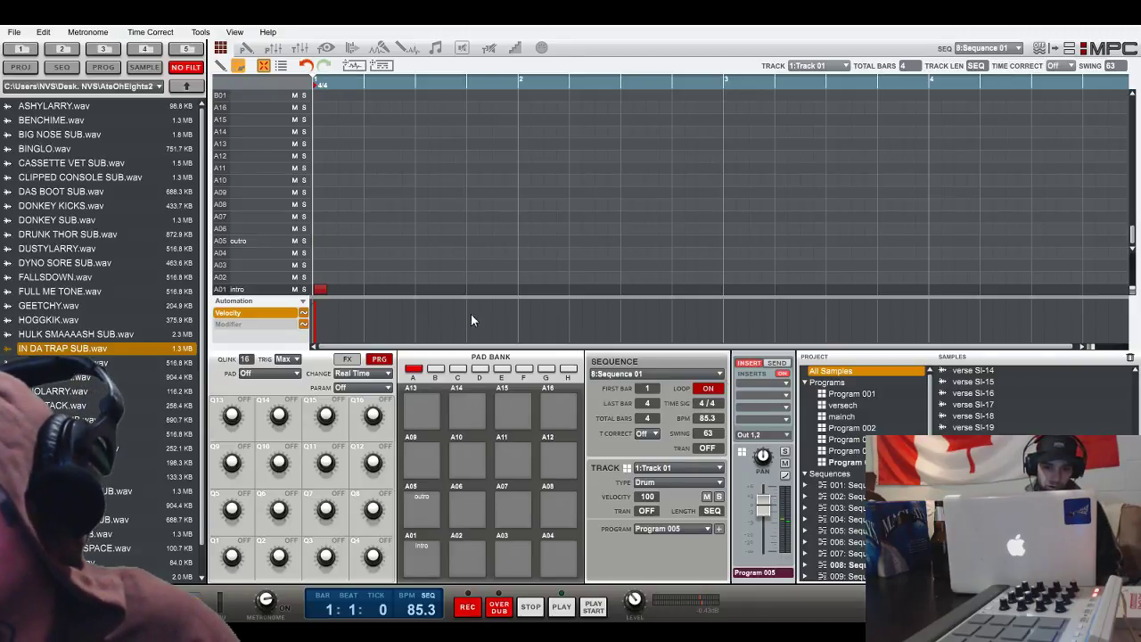
pyautogui.moveTo(1082, 347); pyautogui.dragTo(554, 313)
pyautogui.moveTo(380, 296); pyautogui.dragTo(363, 305)
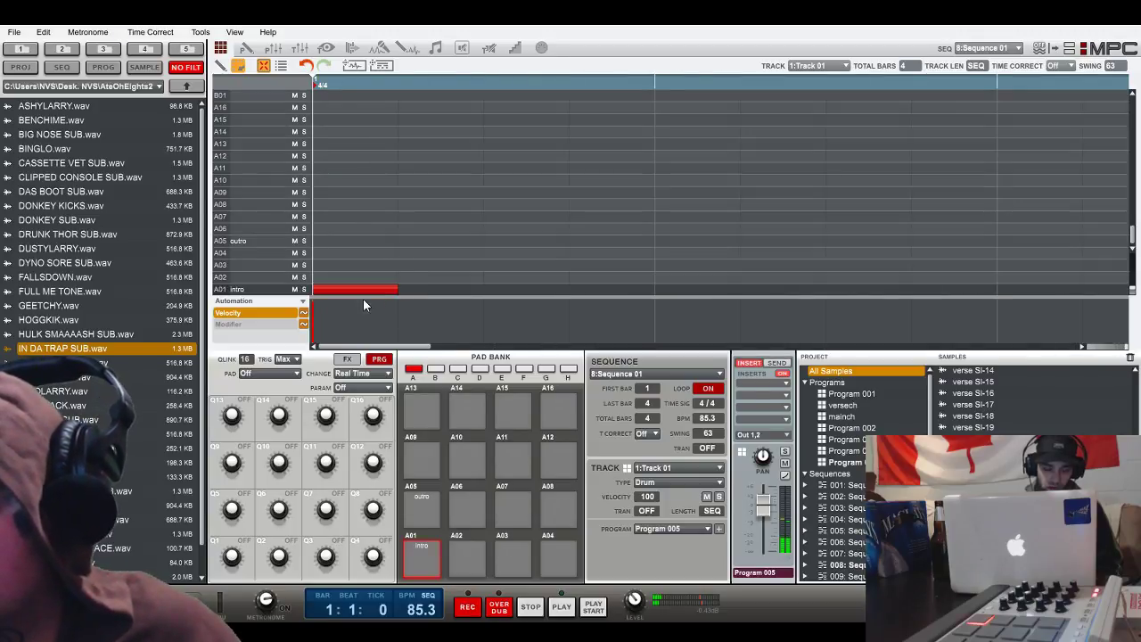
# - Play sequence 8 and set its total length to 10 bars
pyautogui.click(567, 613)
pyautogui.moveTo(654, 421); pyautogui.dragTo(656, 404)
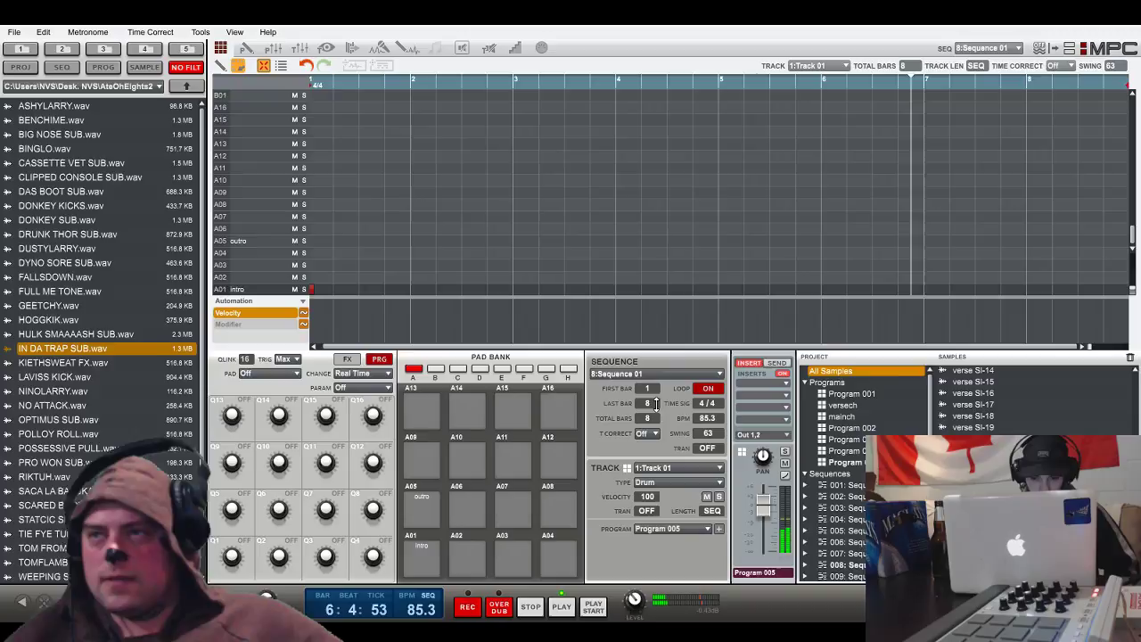
pyautogui.scroll(4, 651, 418)
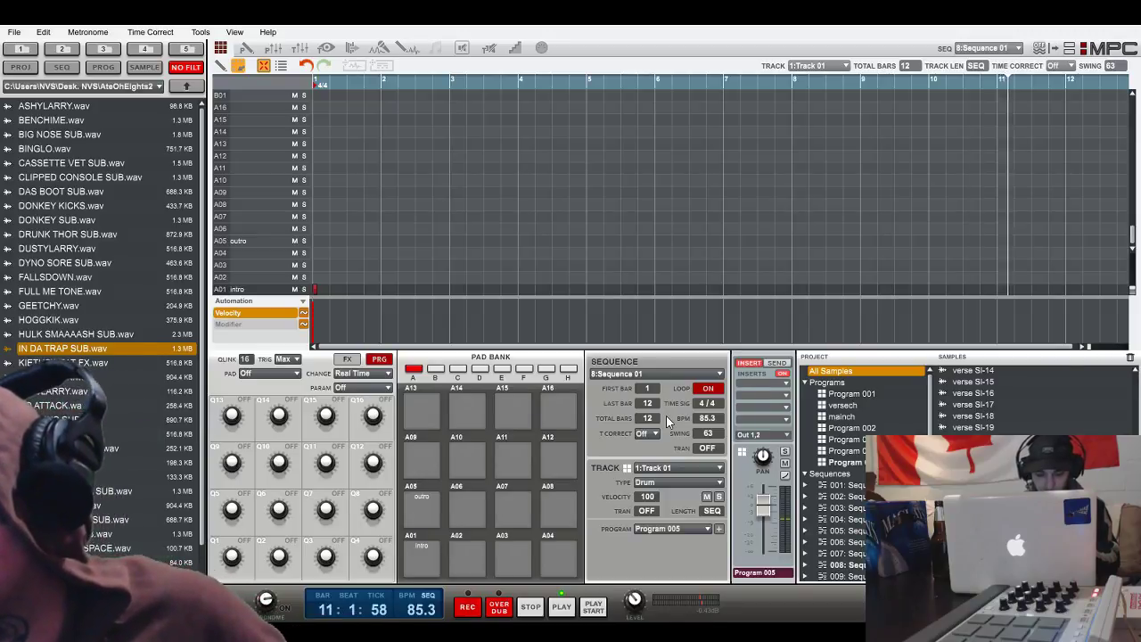
pyautogui.scroll(-2, 658, 417)
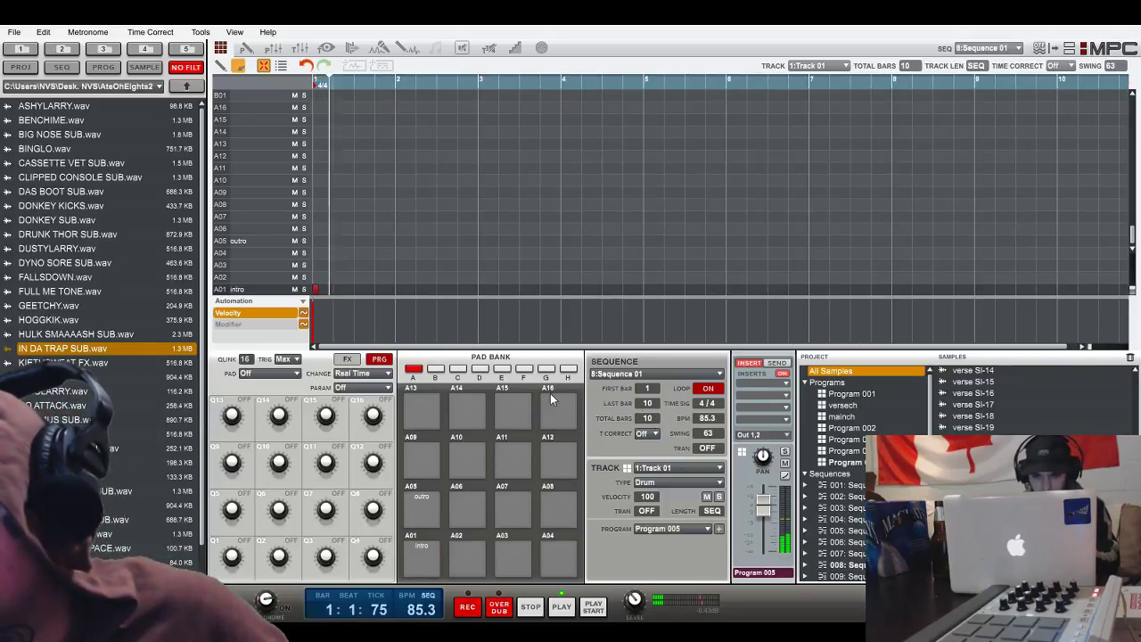
# - Move the intro note of sequence 8 to 1:4:75 and play the intro from the start into sequence 1
pyautogui.moveTo(318, 291); pyautogui.dragTo(395, 294)
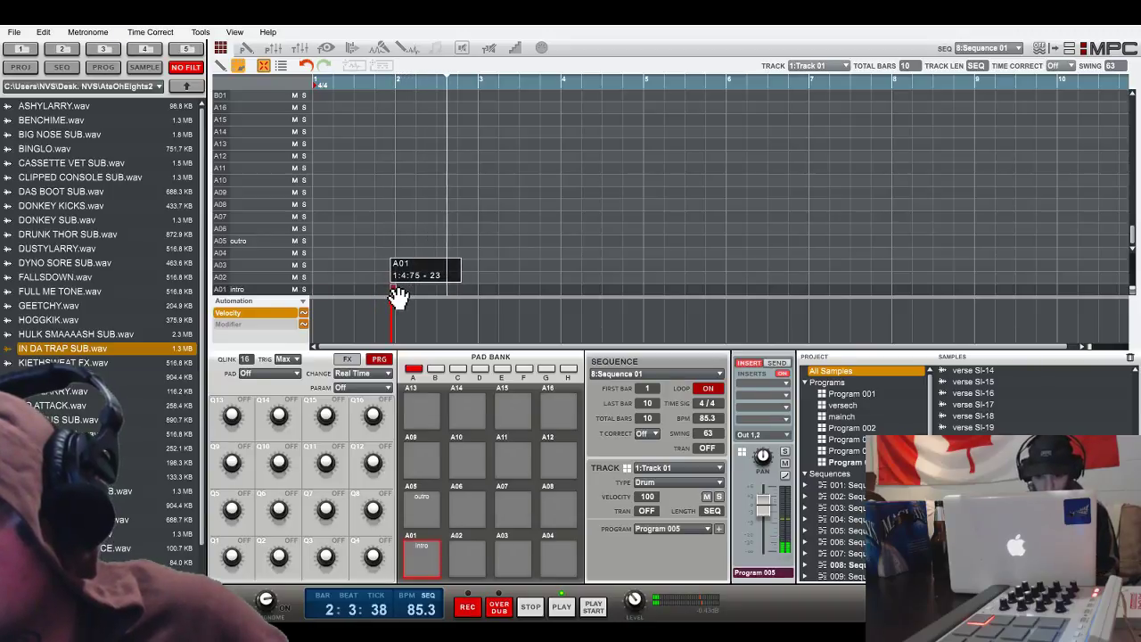
pyautogui.click(596, 608)
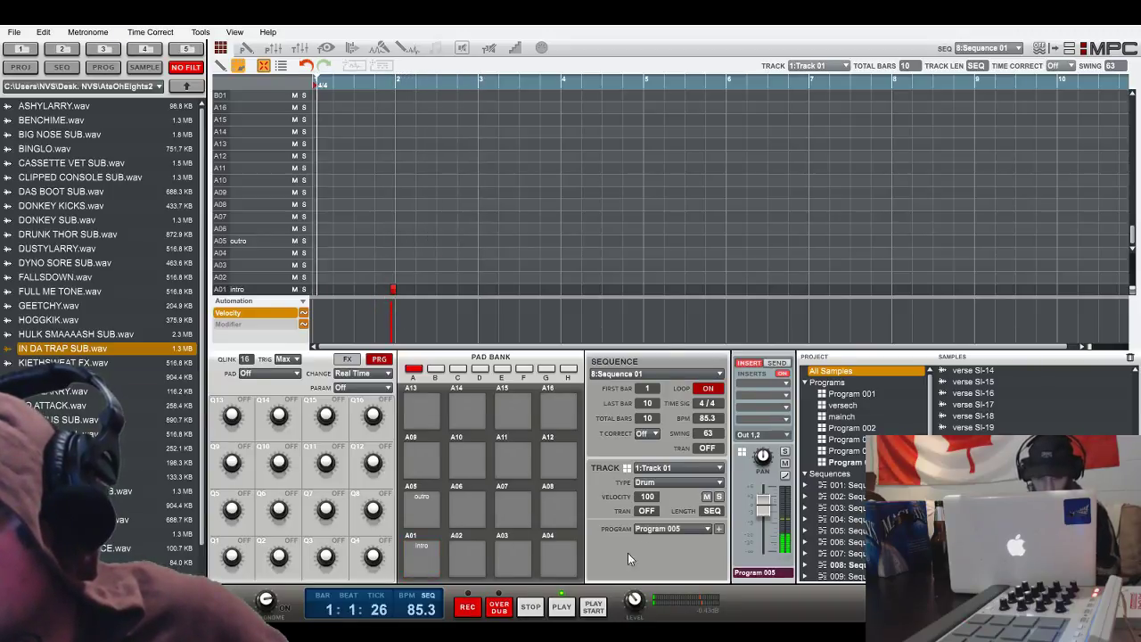
pyautogui.click(708, 388)
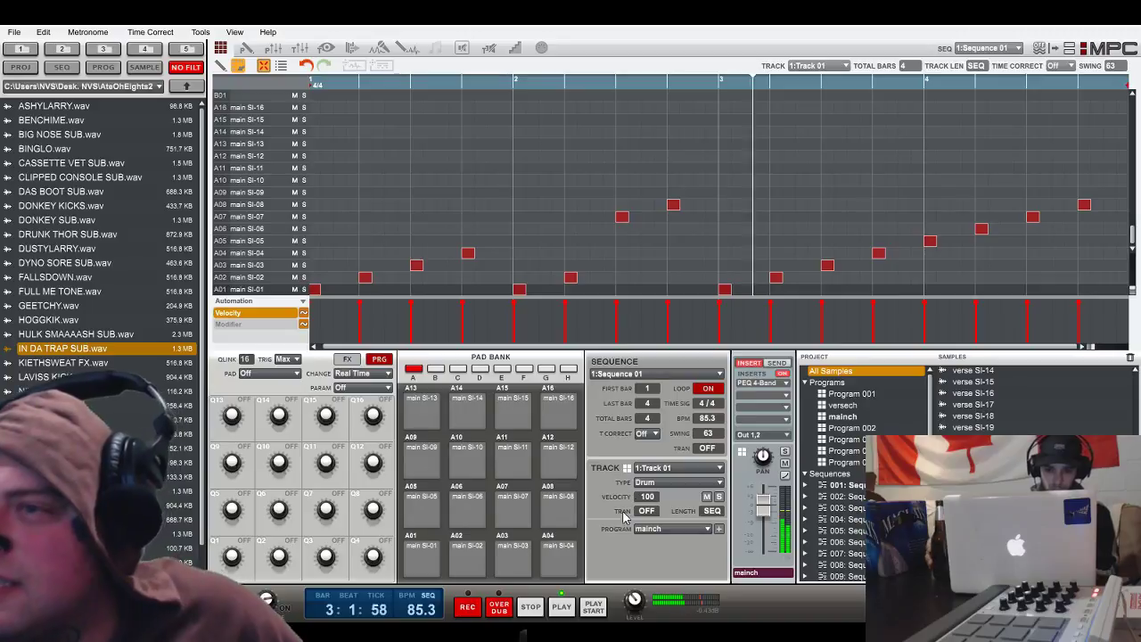
pyautogui.click(531, 607)
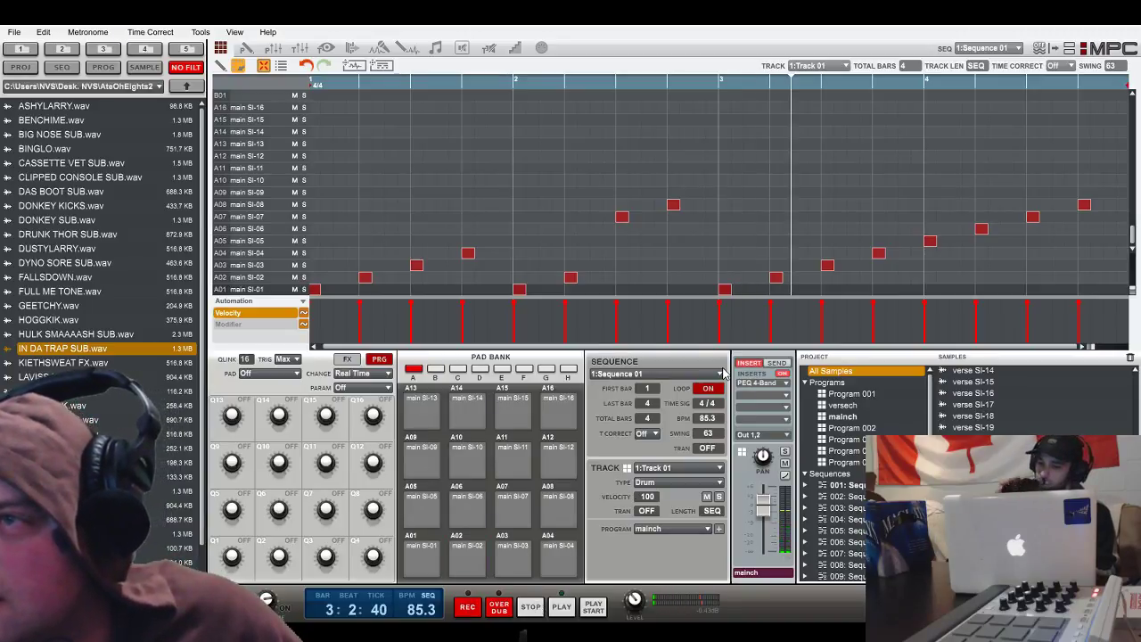
# - Reopen sequence 8 and shift its intro note slightly earlier near the end of bar 1
pyautogui.click(638, 465)
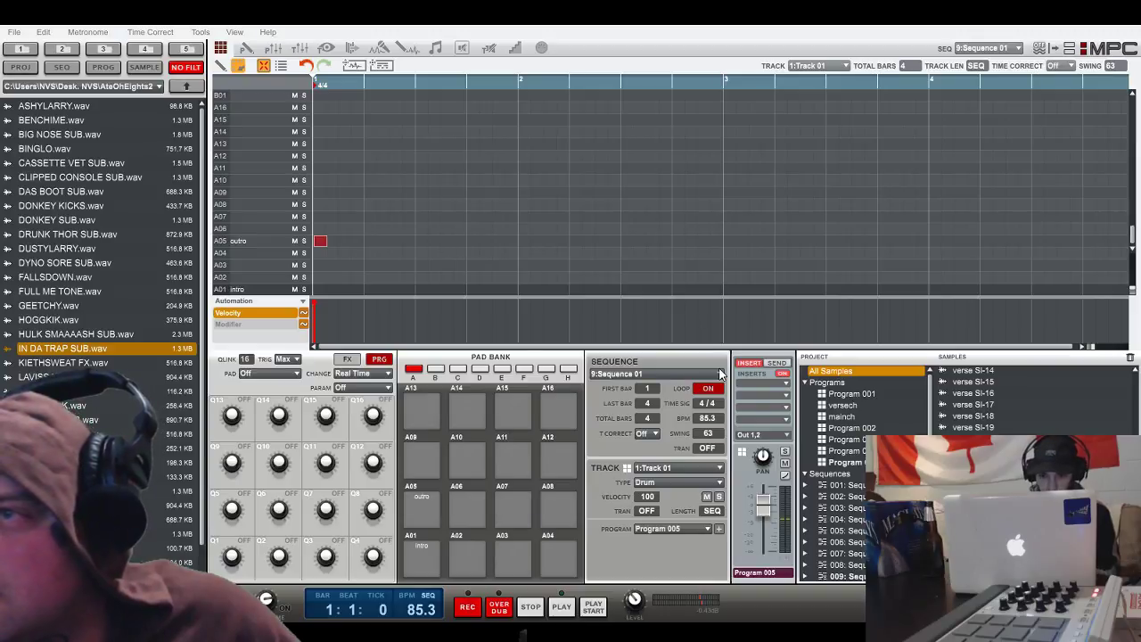
pyautogui.click(644, 458)
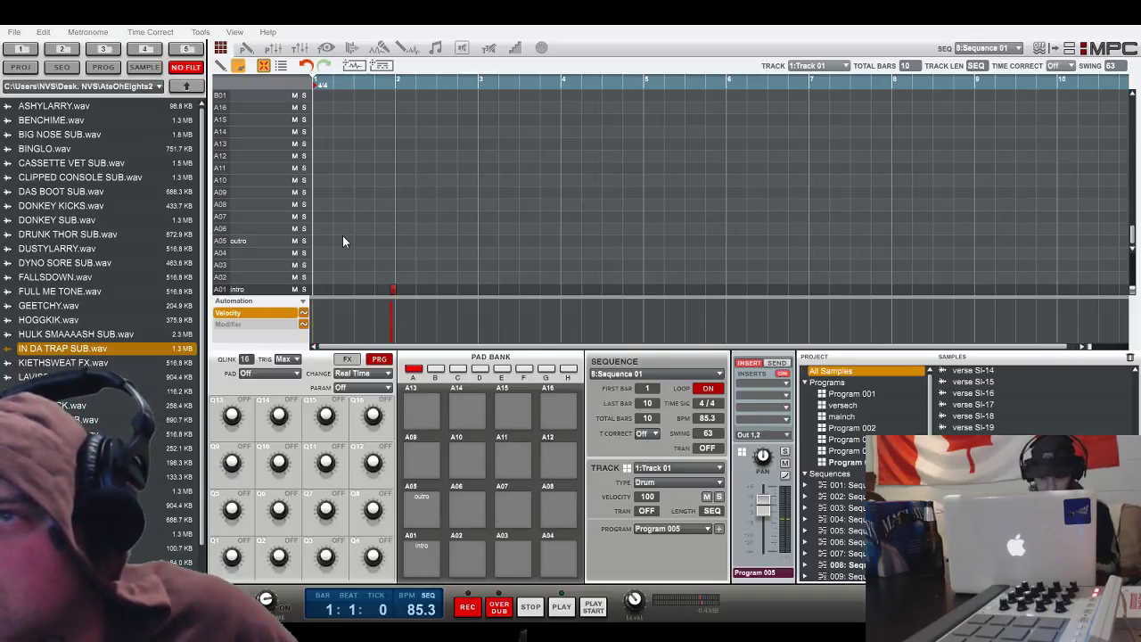
pyautogui.moveTo(395, 298); pyautogui.dragTo(390, 309)
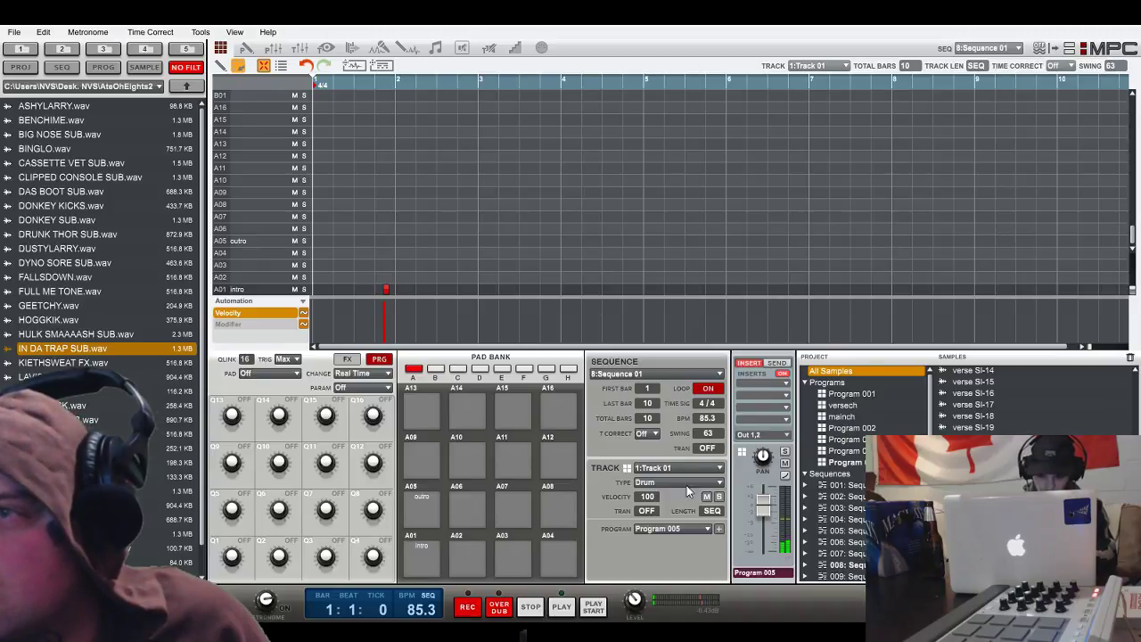
# - On track 4 of sequence 8, add a note at 10:2:49 on the empty pad A11
pyautogui.click(700, 515)
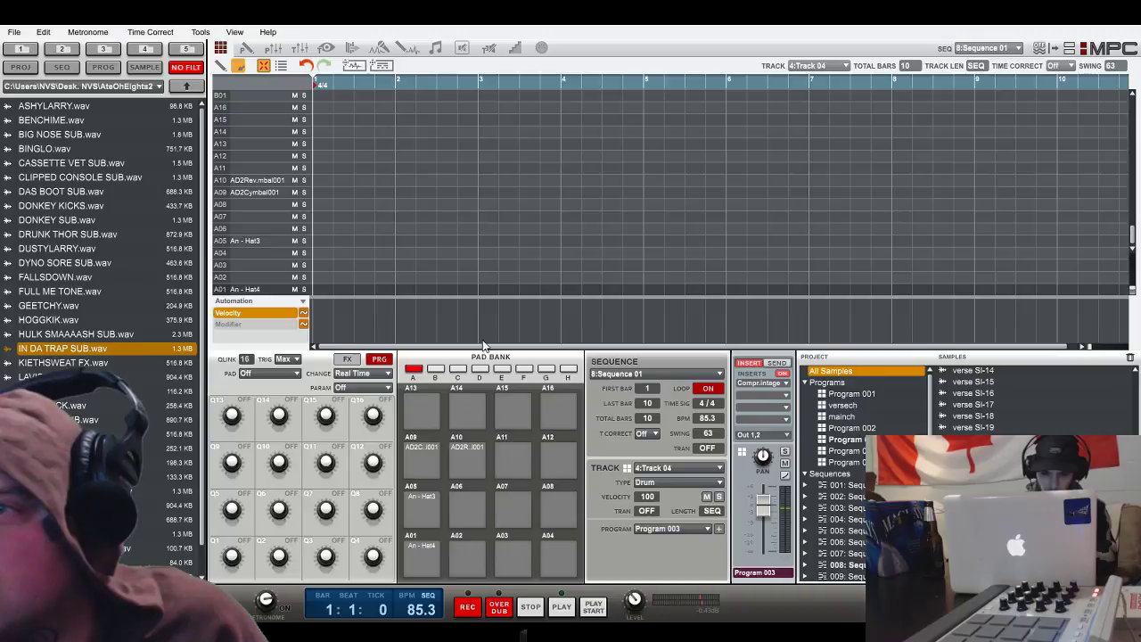
pyautogui.moveTo(1078, 348); pyautogui.dragTo(987, 346)
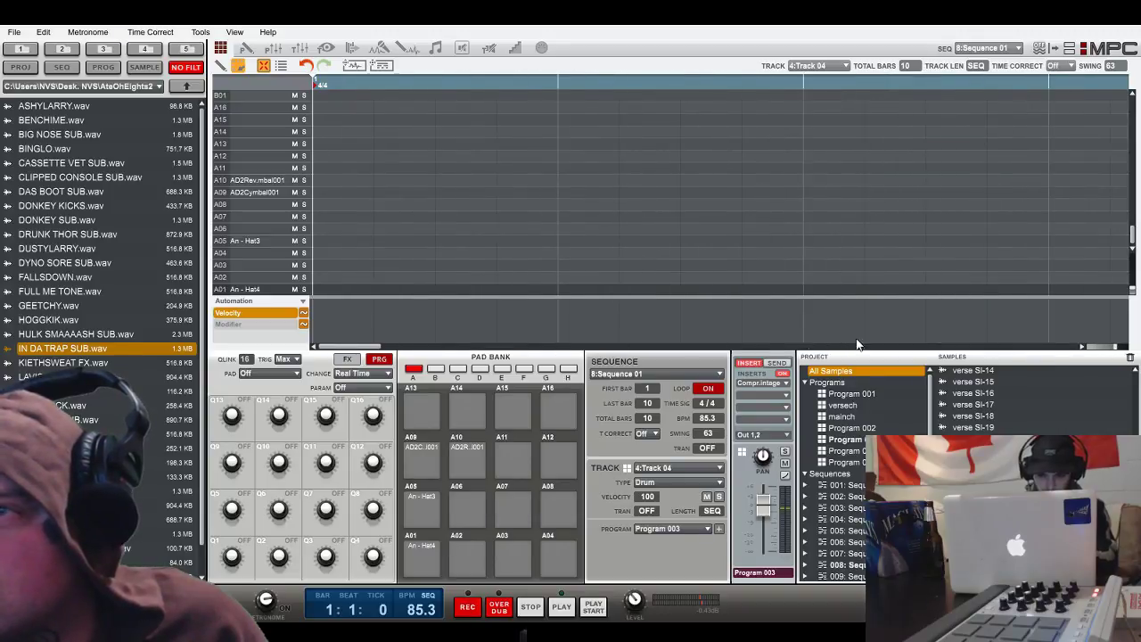
pyautogui.moveTo(365, 354)
pyautogui.mouseDown()
pyautogui.moveTo(693, 351)
pyautogui.moveTo(1105, 385)
pyautogui.moveTo(988, 380)
pyautogui.moveTo(1039, 371)
pyautogui.mouseUp()
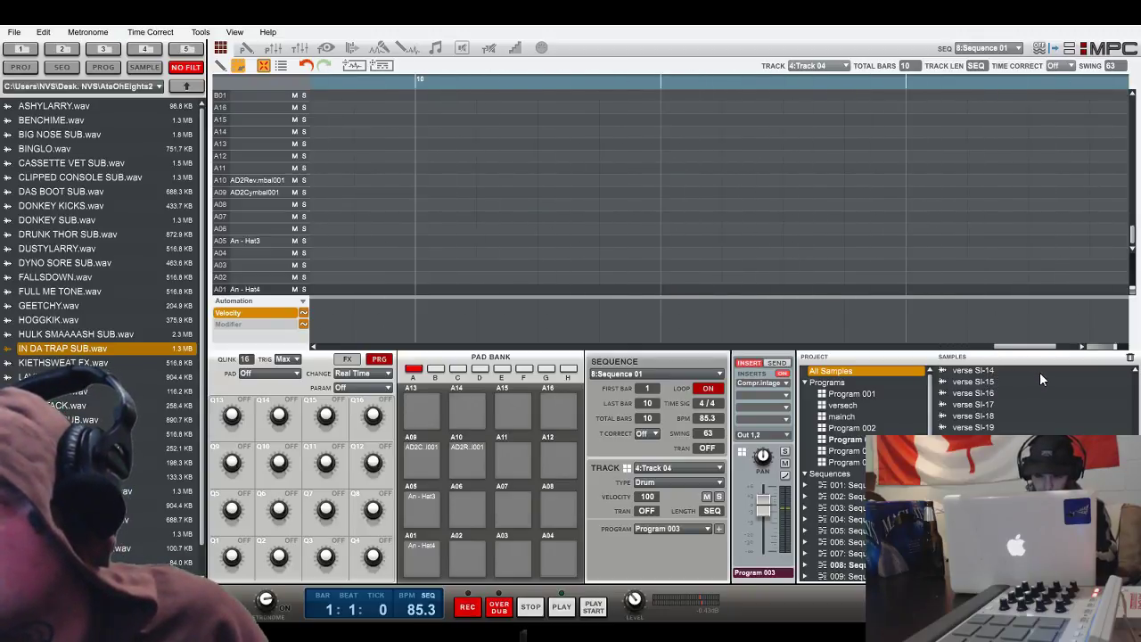
pyautogui.click(799, 169)
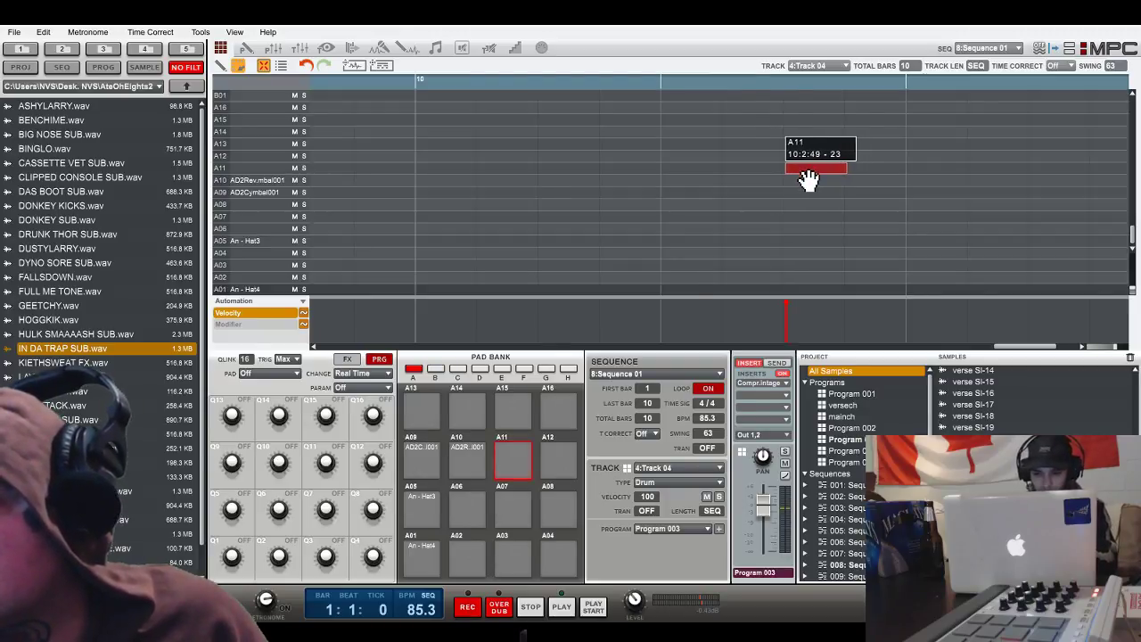
# - Snap the A11 note in bar 10 to the grid with time correction at 16, and lower its velocity
pyautogui.click(659, 433)
pyautogui.click(662, 470)
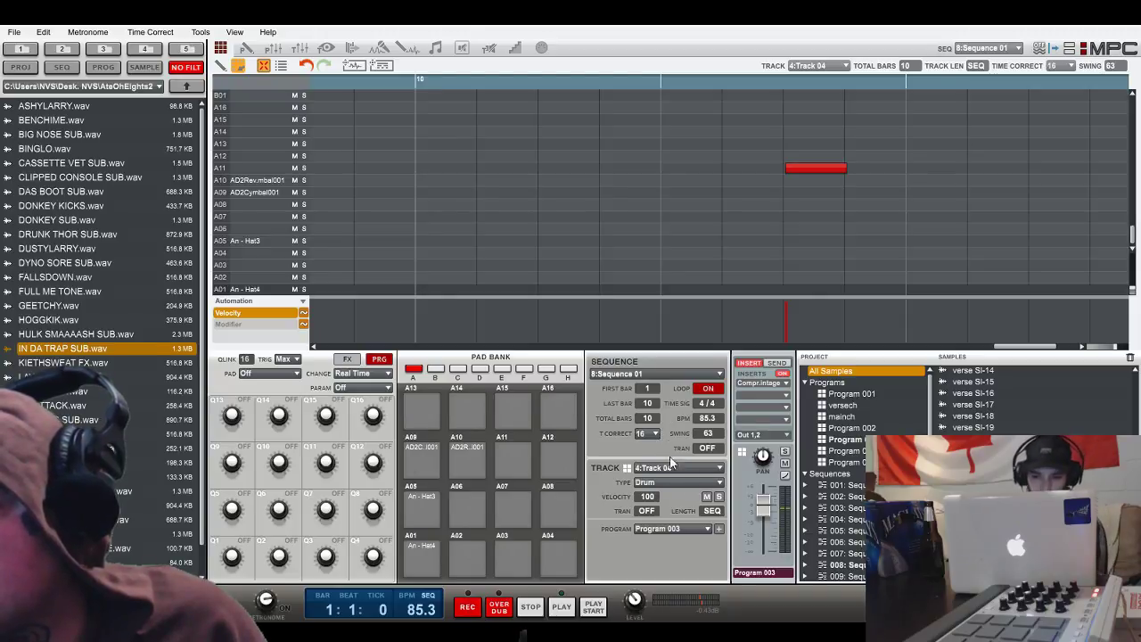
pyautogui.moveTo(808, 172); pyautogui.dragTo(804, 176)
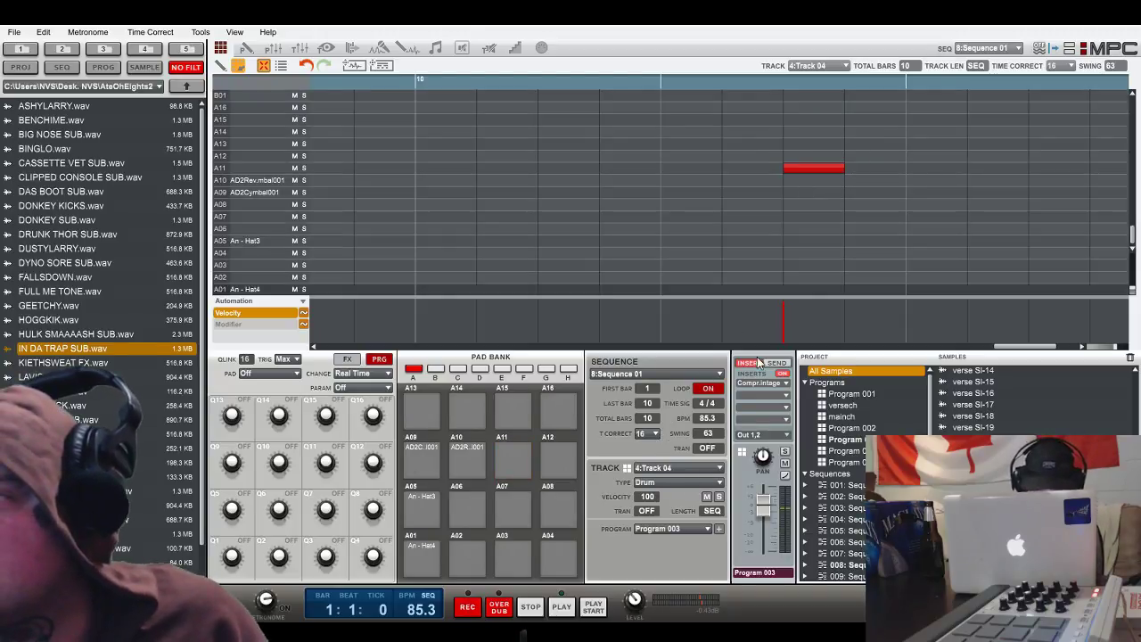
pyautogui.moveTo(784, 309); pyautogui.dragTo(783, 337)
# - Play back sequence 8 from the start and queue another sequence to follow it
pyautogui.click(592, 607)
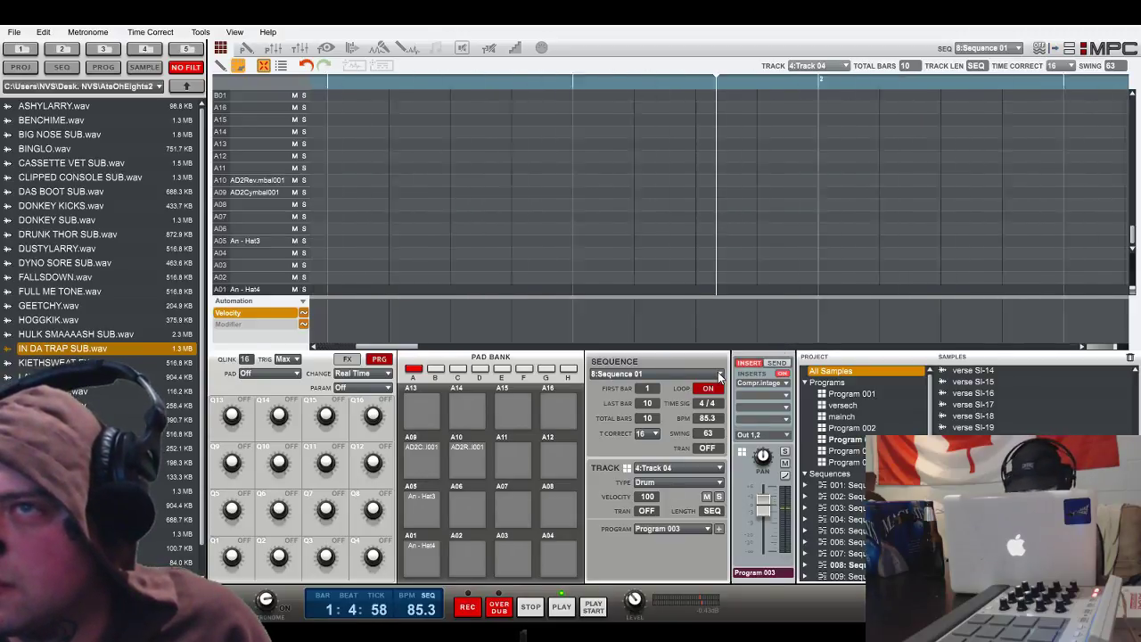
pyautogui.click(719, 373)
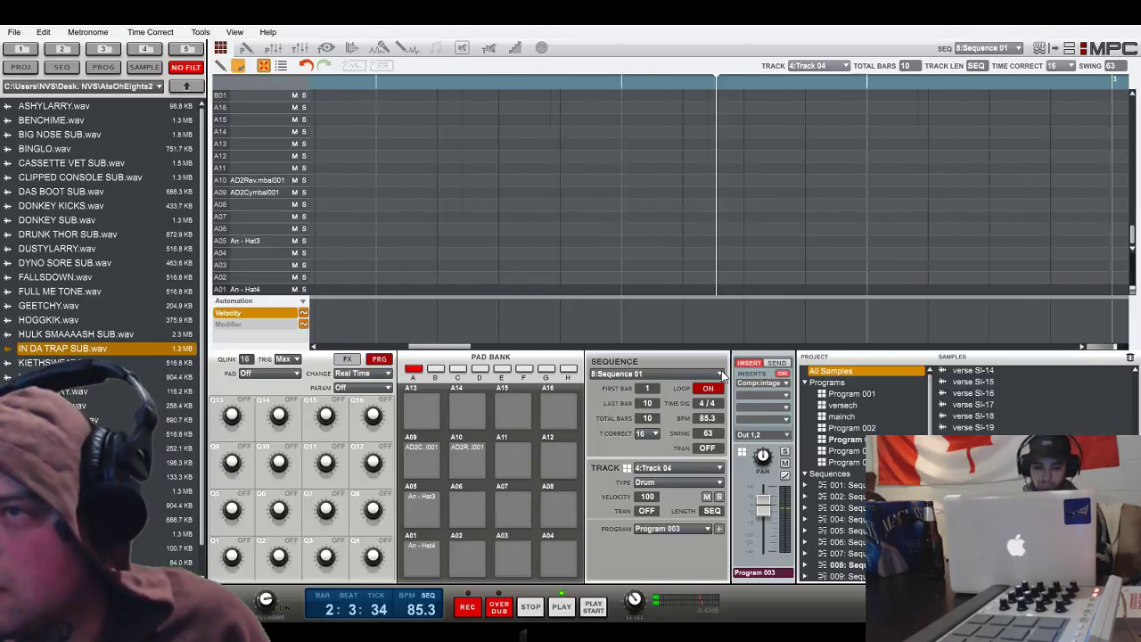
pyautogui.click(708, 387)
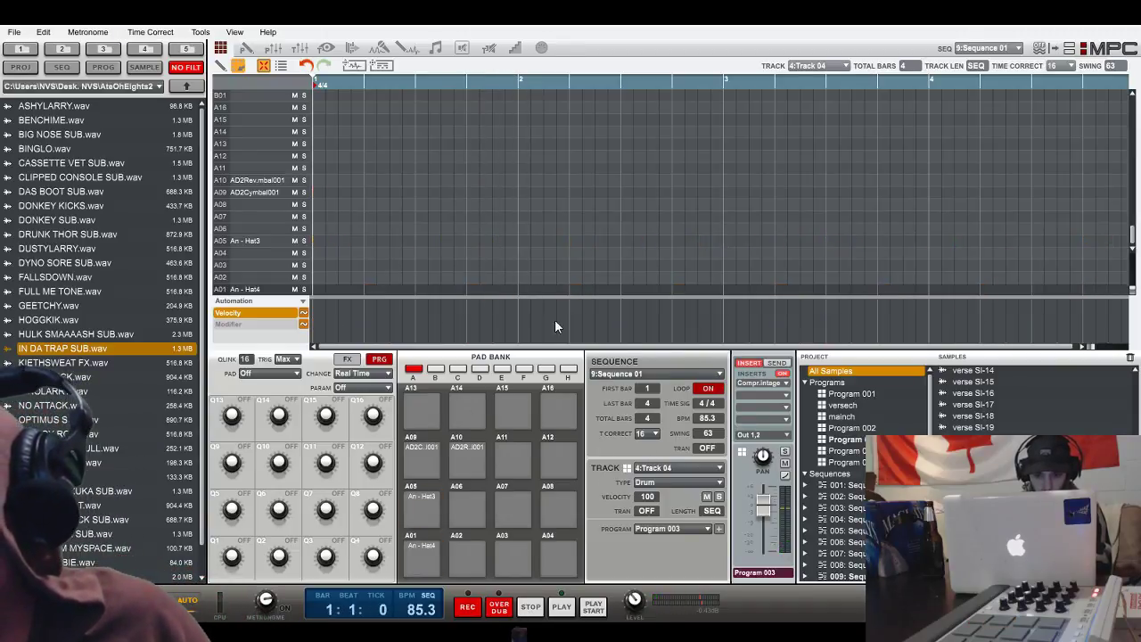
# - On track 1 of sequence 9, turn time correction off and shift the outro note slightly later than the bar start
pyautogui.click(710, 480)
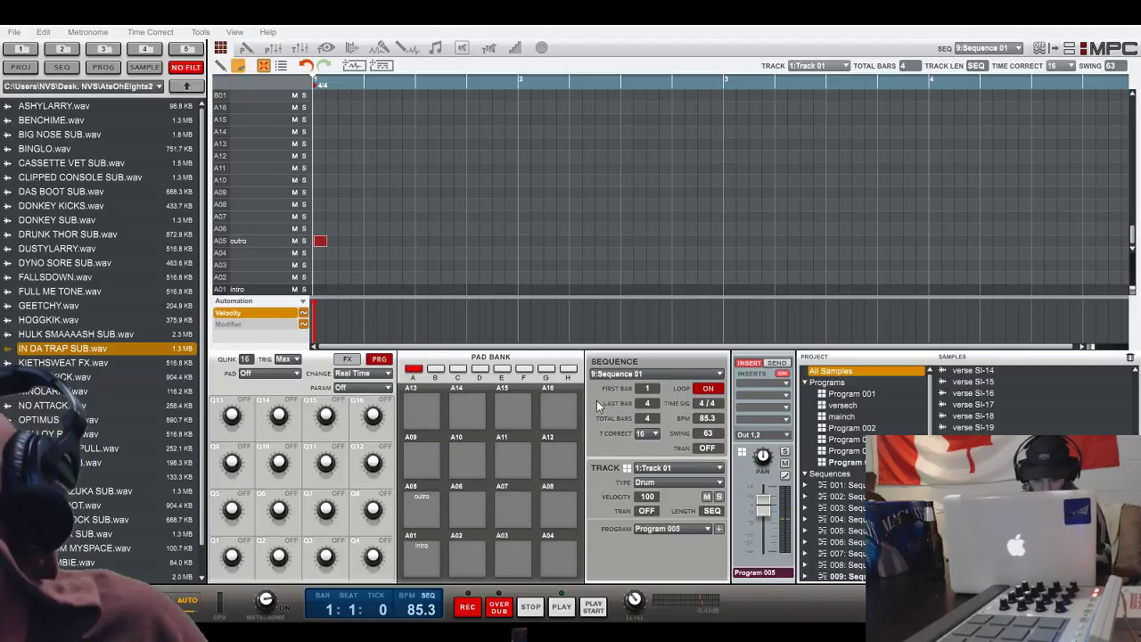
pyautogui.moveTo(328, 246)
pyautogui.mouseDown()
pyautogui.moveTo(505, 252)
pyautogui.moveTo(326, 253)
pyautogui.moveTo(333, 259)
pyautogui.mouseUp()
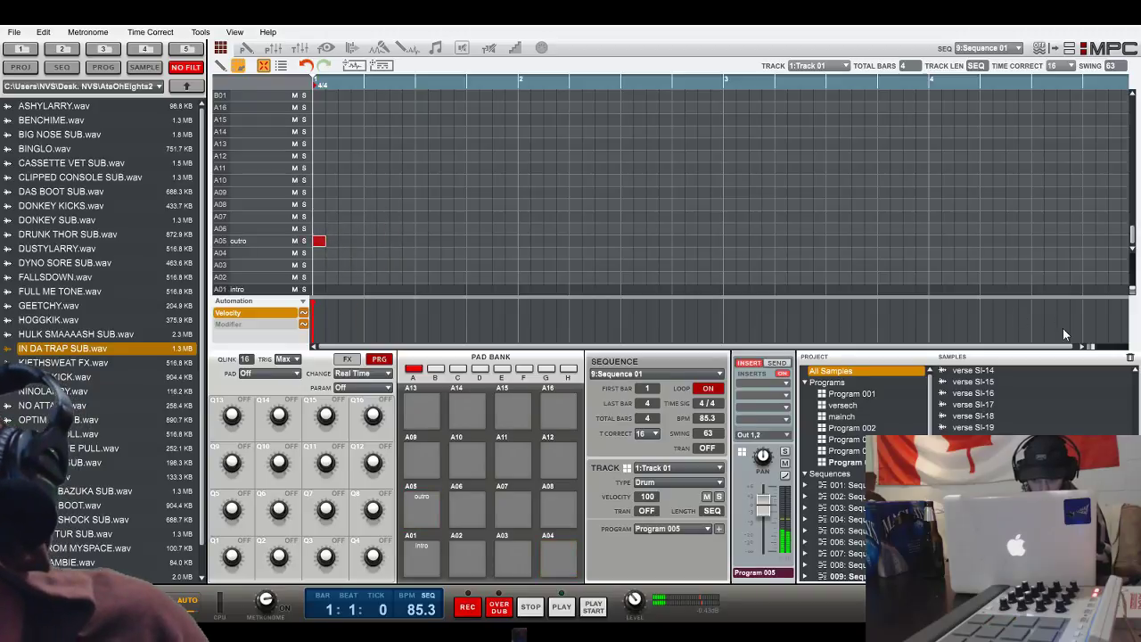
pyautogui.moveTo(1091, 349); pyautogui.dragTo(1139, 353)
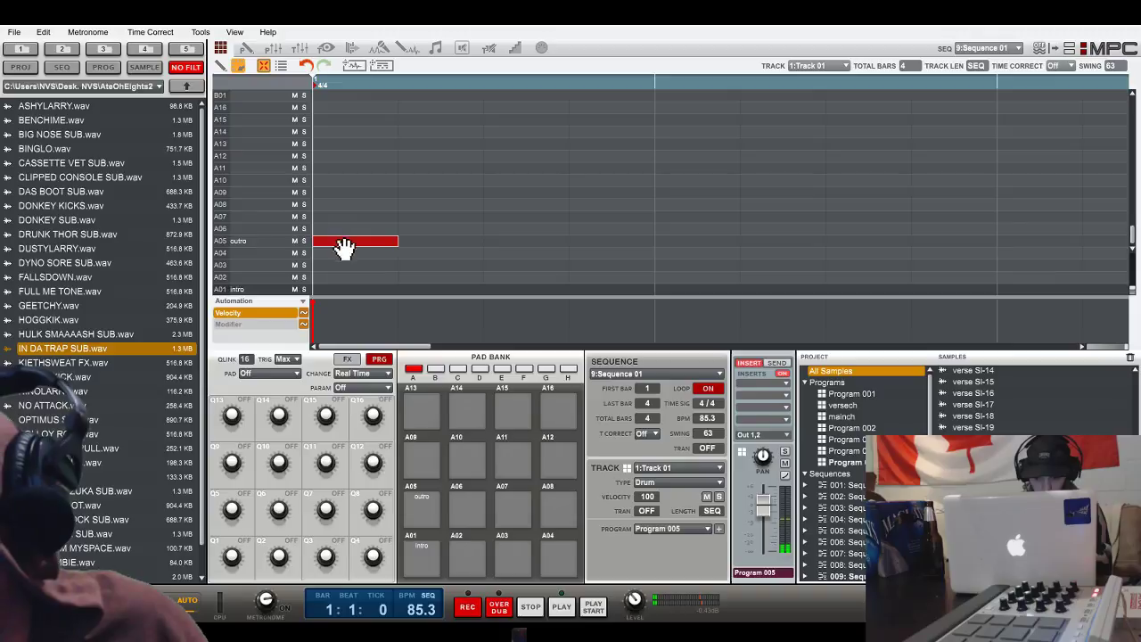
pyautogui.moveTo(344, 247); pyautogui.dragTo(356, 249)
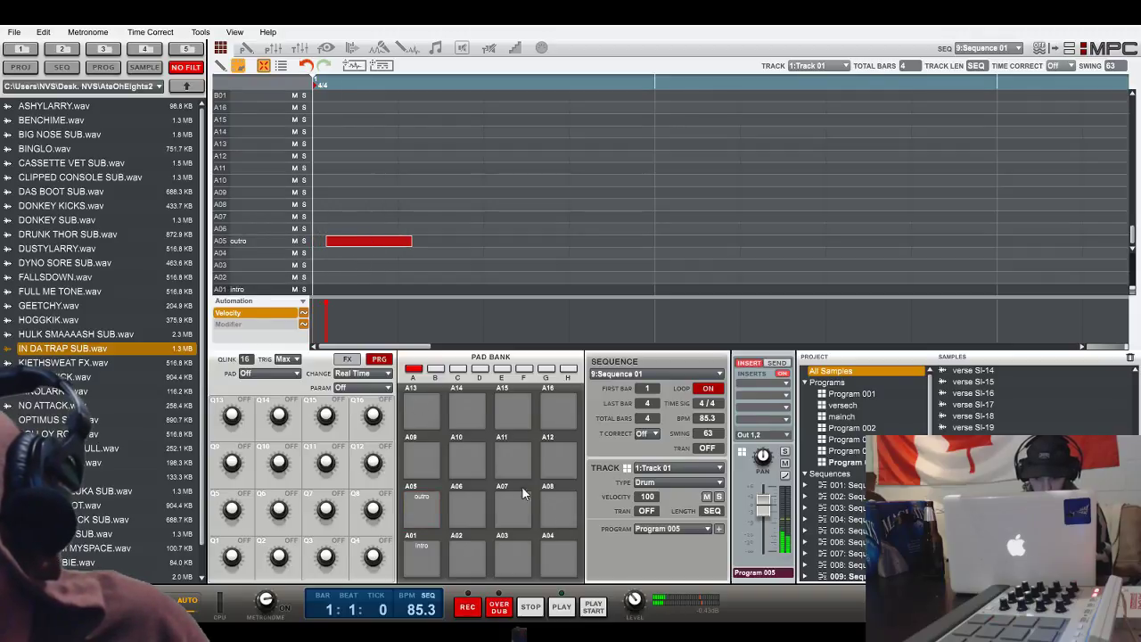
# - On track 1 of sequence 8, nudge the intro note just before bar 2 slightly later and play from the start
pyautogui.click(651, 451)
pyautogui.moveTo(386, 288); pyautogui.dragTo(399, 292)
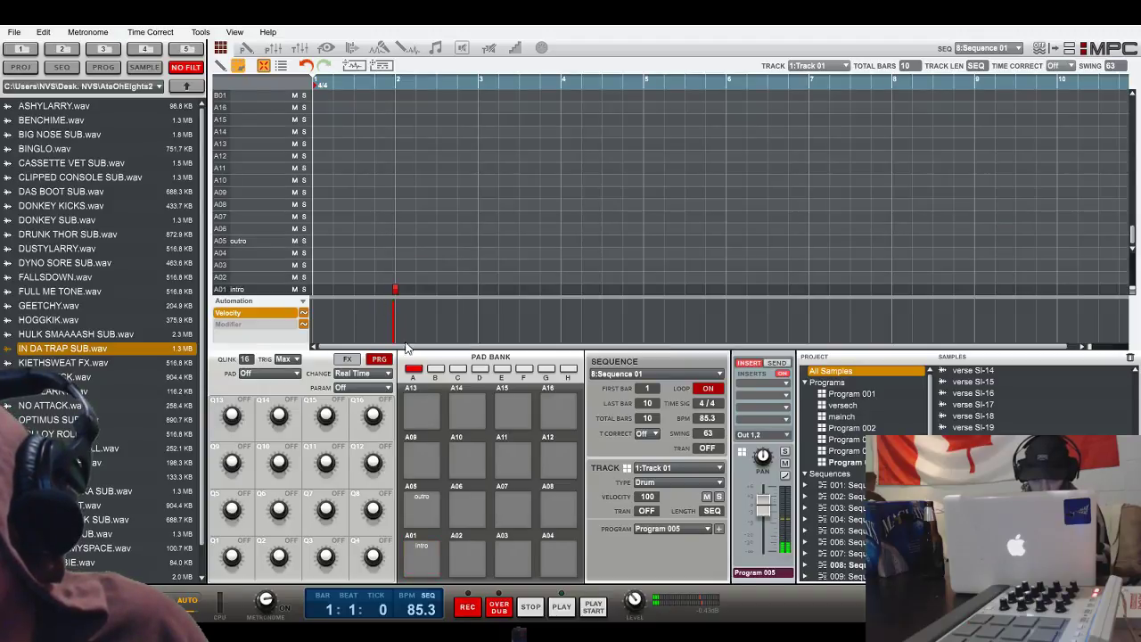
pyautogui.click(592, 607)
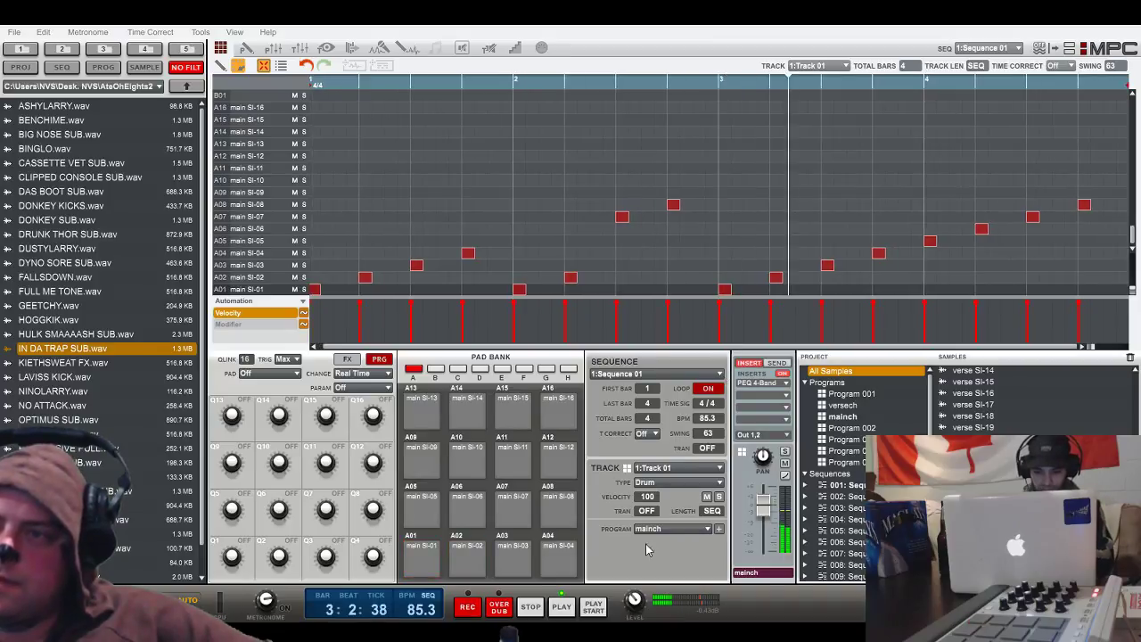
pyautogui.click(537, 608)
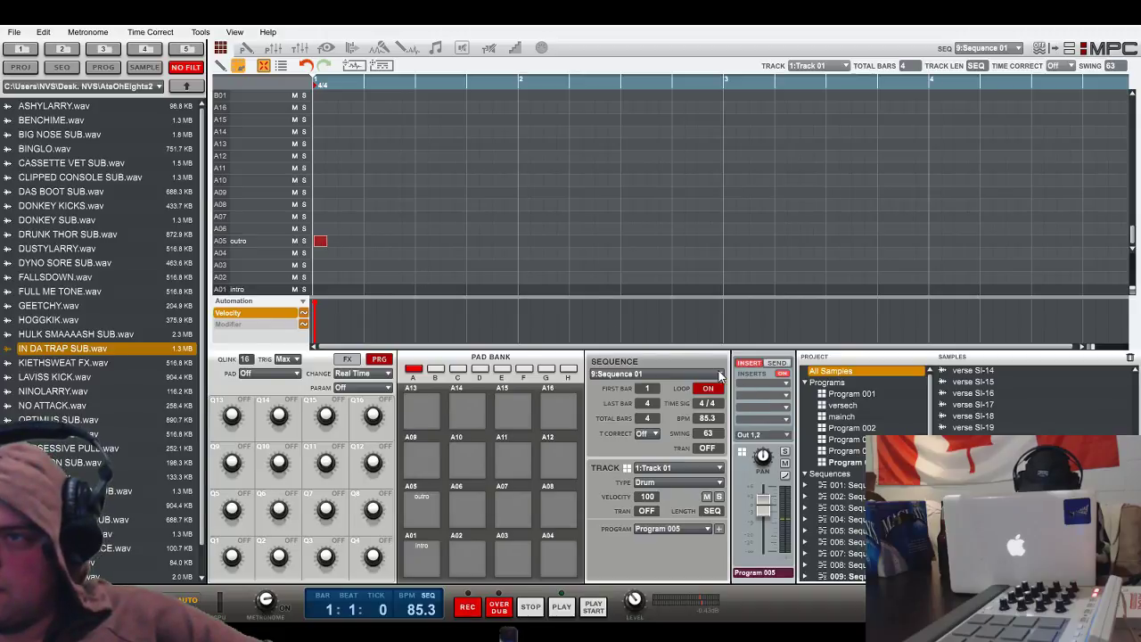
# - Fine-tune the intro note on track 1 of sequence 8 slightly closer to bar 2 and replay the transition
pyautogui.press('-')
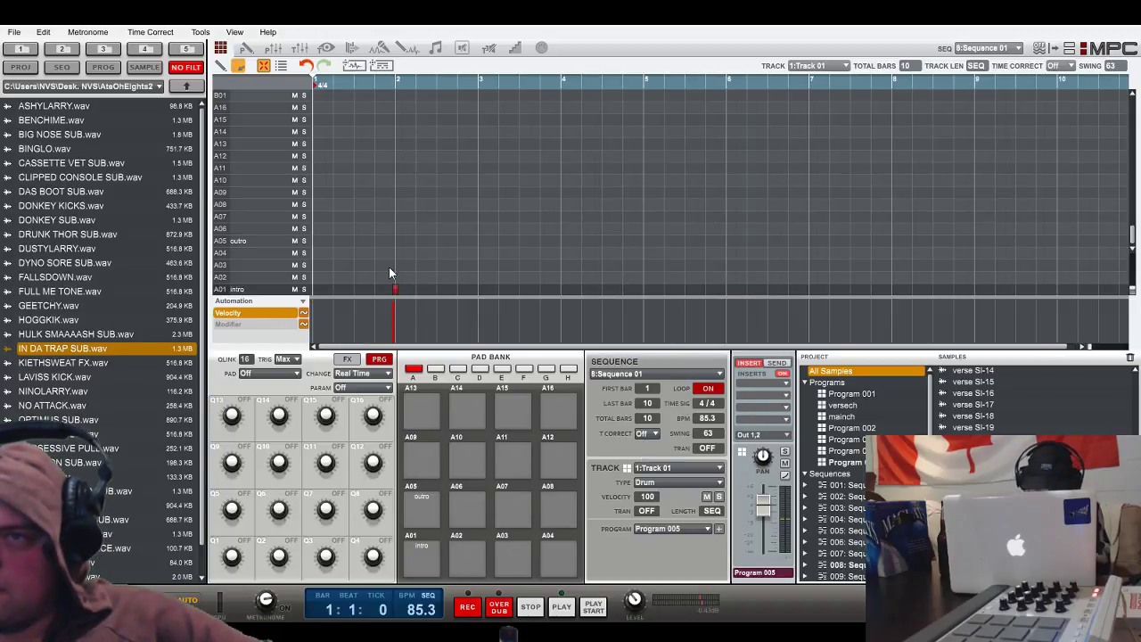
pyautogui.moveTo(1090, 348); pyautogui.dragTo(1138, 351)
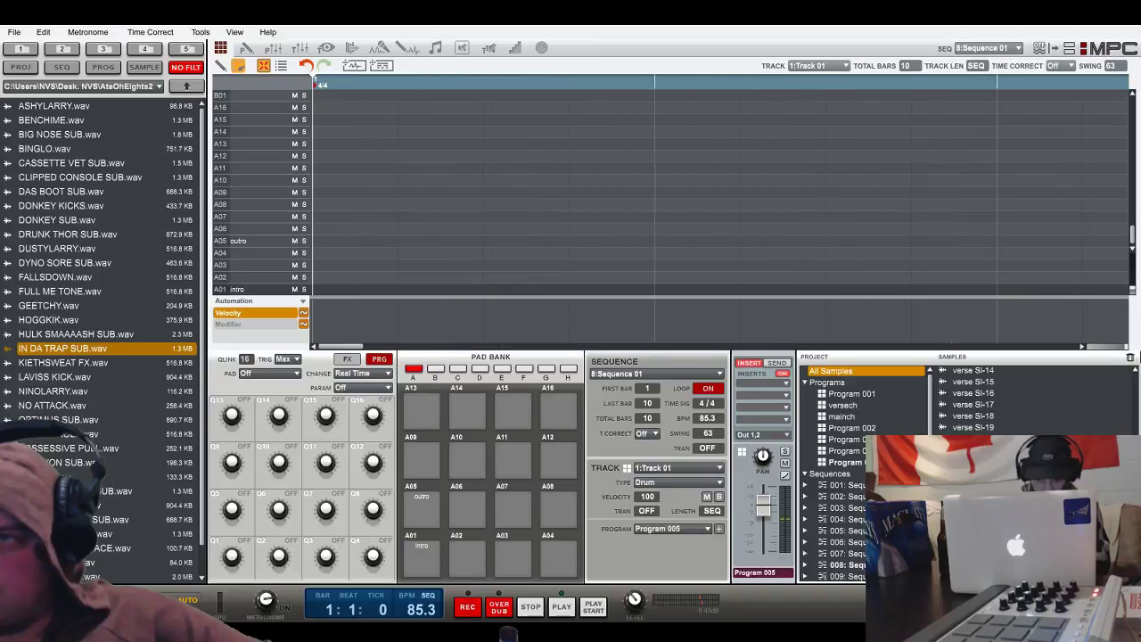
pyautogui.moveTo(353, 346); pyautogui.dragTo(410, 350)
pyautogui.moveTo(647, 296); pyautogui.dragTo(657, 298)
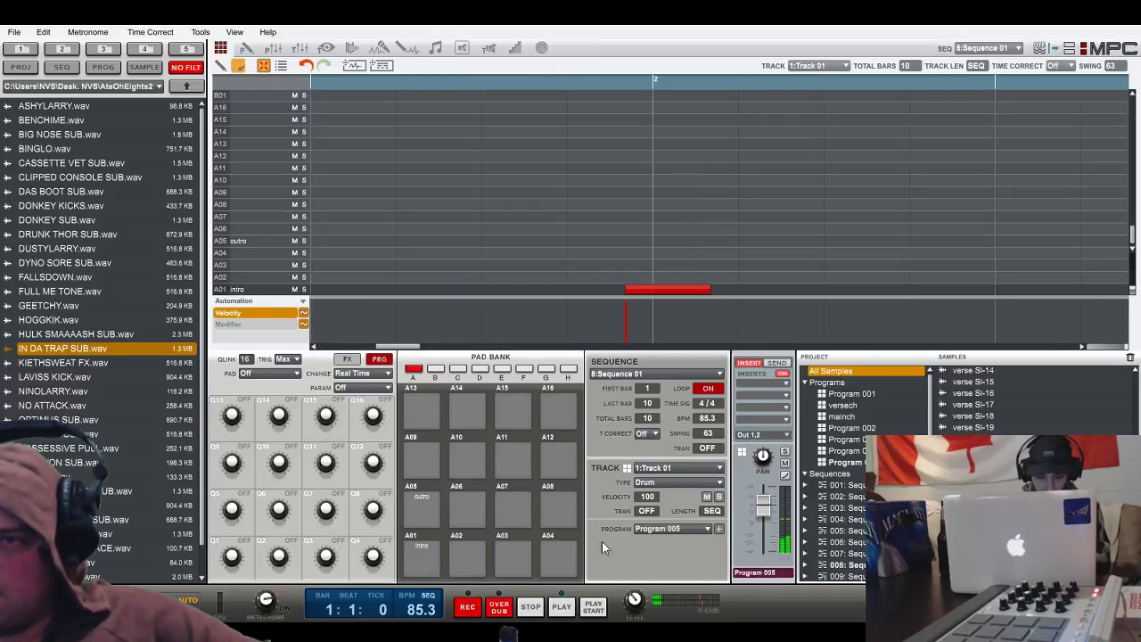
pyautogui.click(591, 609)
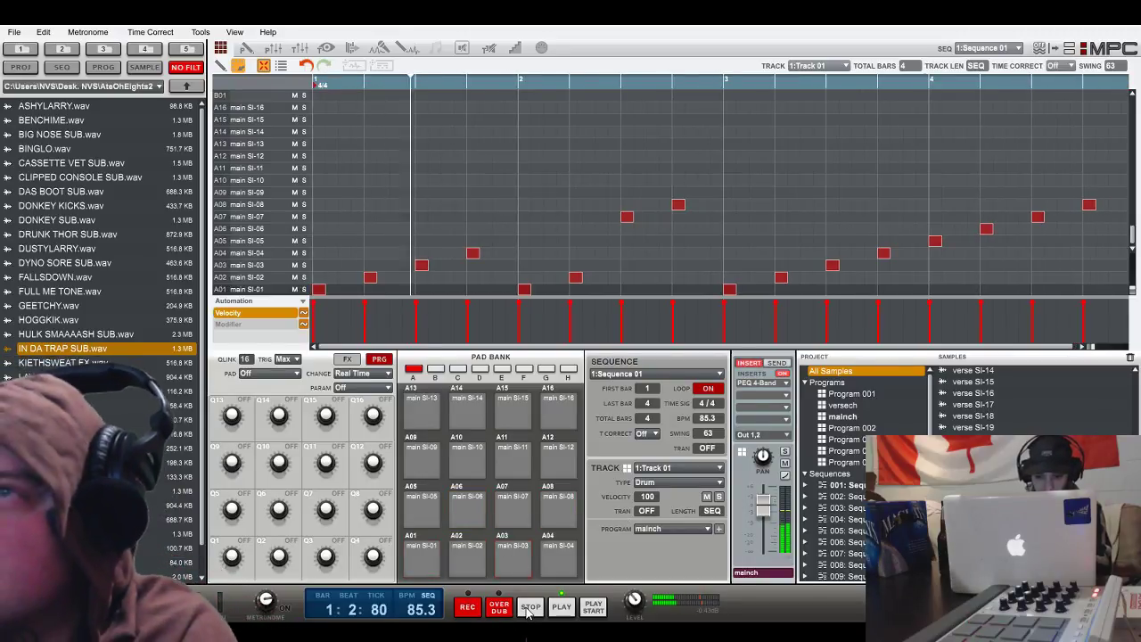
# - Insert the 10-bar sequence 8 as step 1 of the song, ahead of sequence 1
pyautogui.click(436, 50)
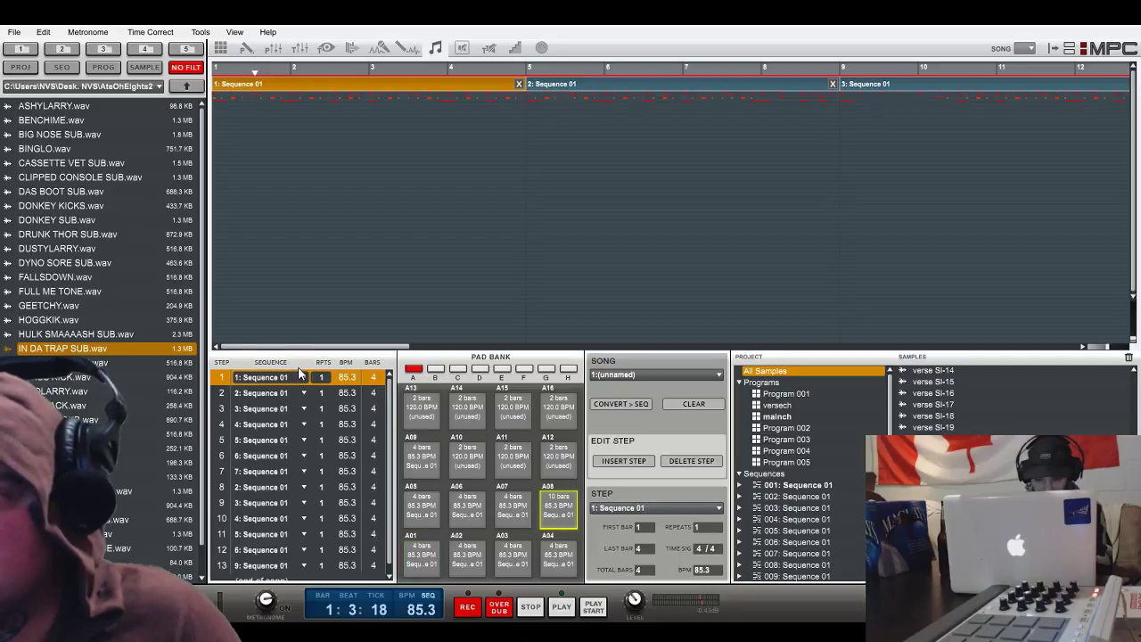
pyautogui.moveTo(545, 517); pyautogui.dragTo(356, 410)
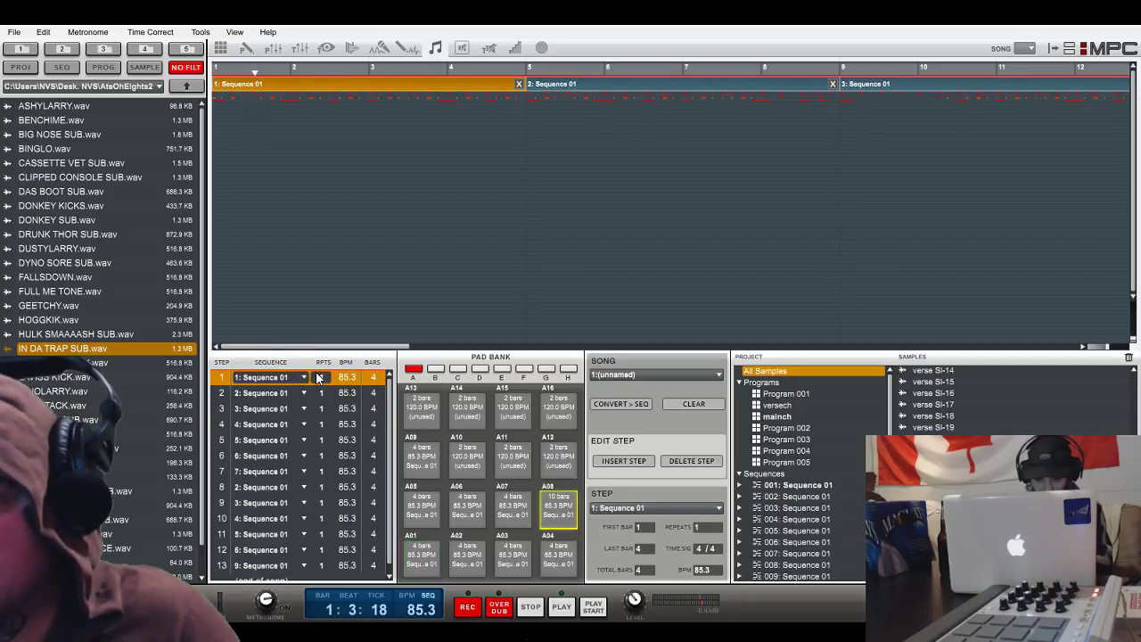
pyautogui.moveTo(318, 377); pyautogui.dragTo(317, 372)
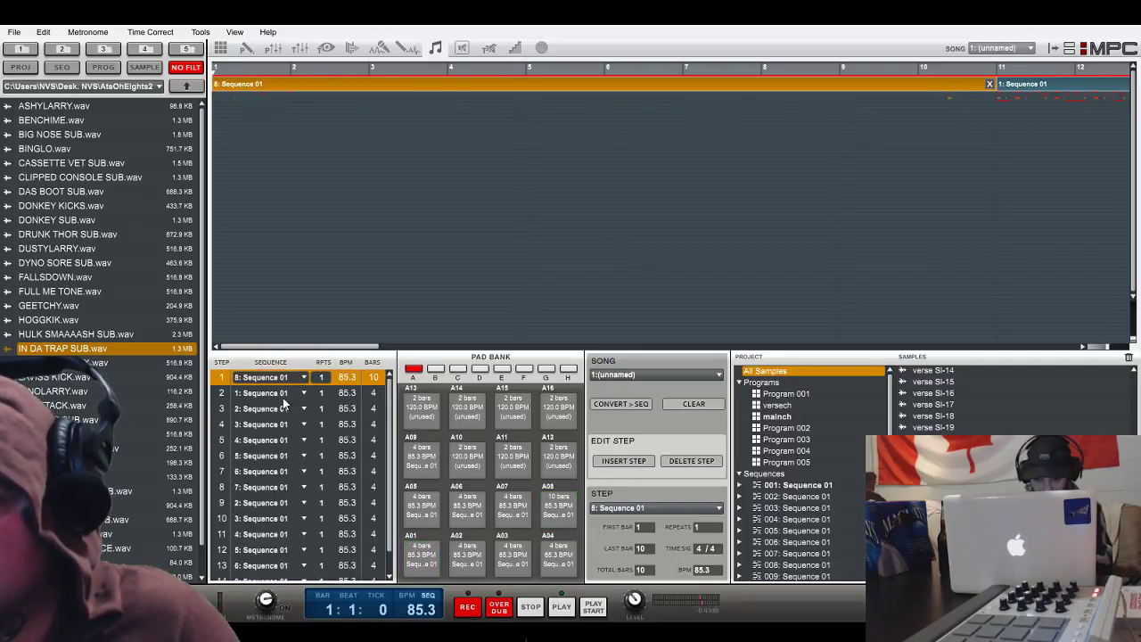
# - Save the project with the updated song arrangement and return to the main sequence grid
pyautogui.scroll(-1, 339, 490)
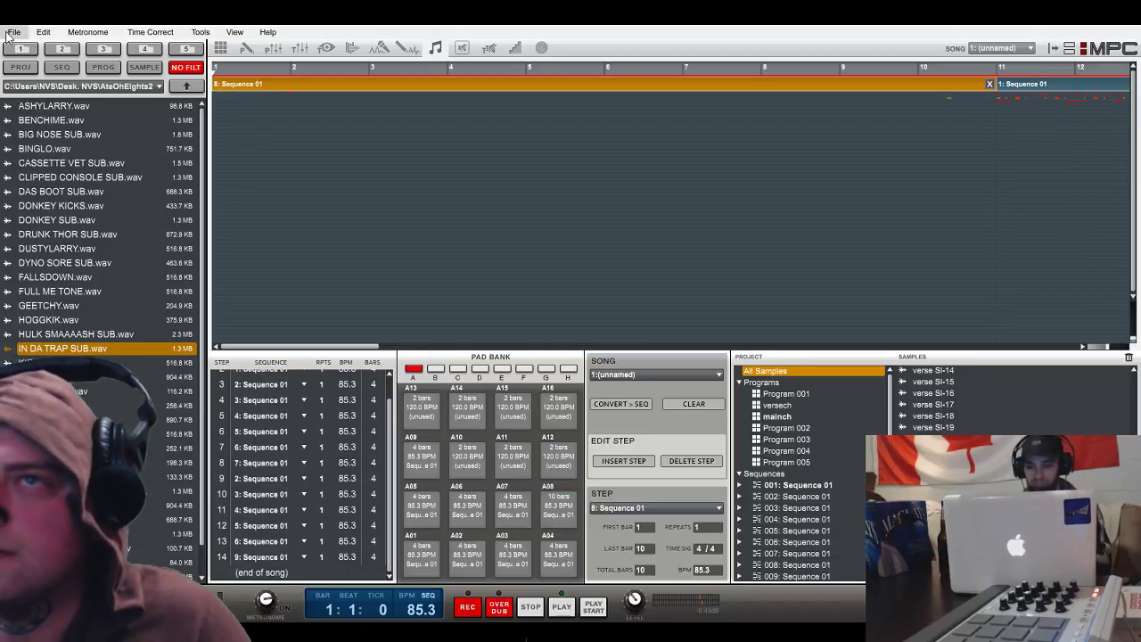
pyautogui.hotkey('ctrl', 's')
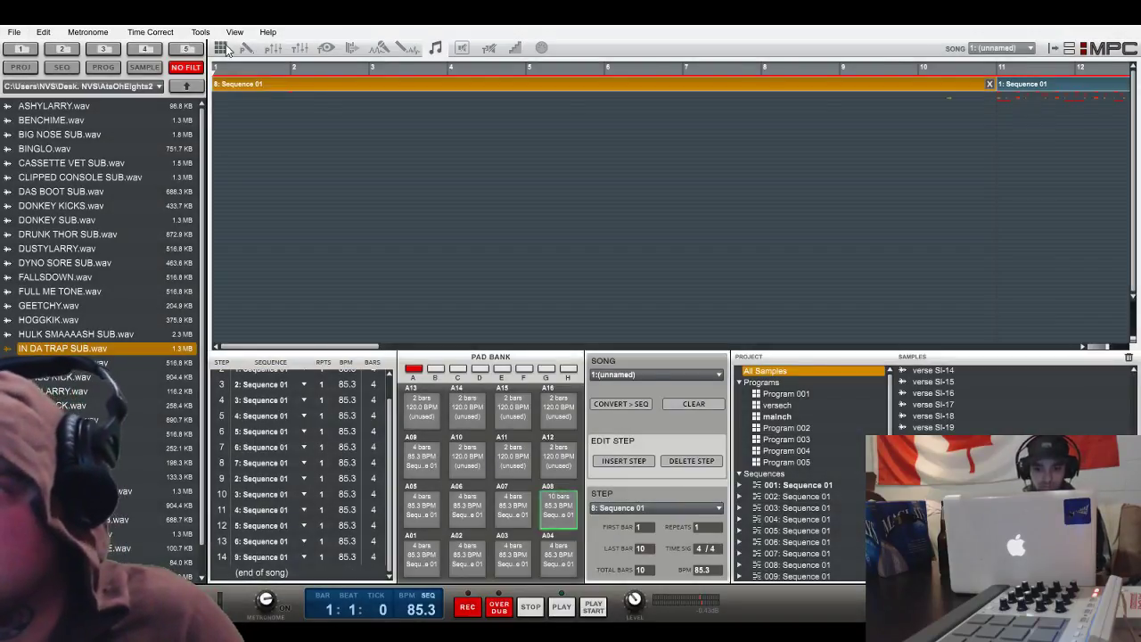
pyautogui.click(223, 48)
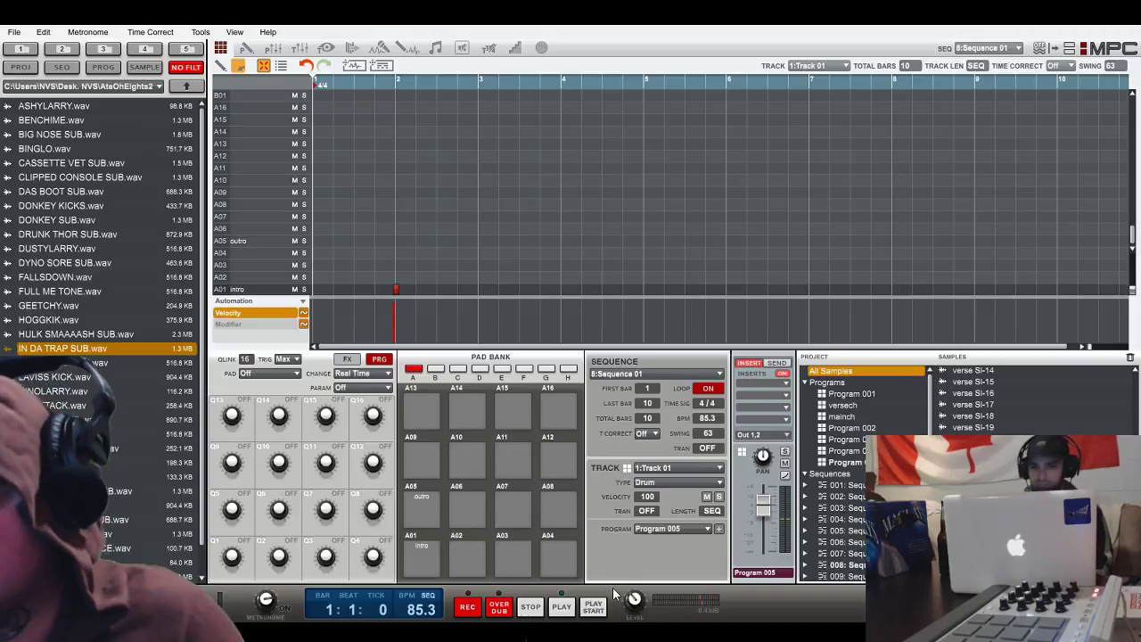